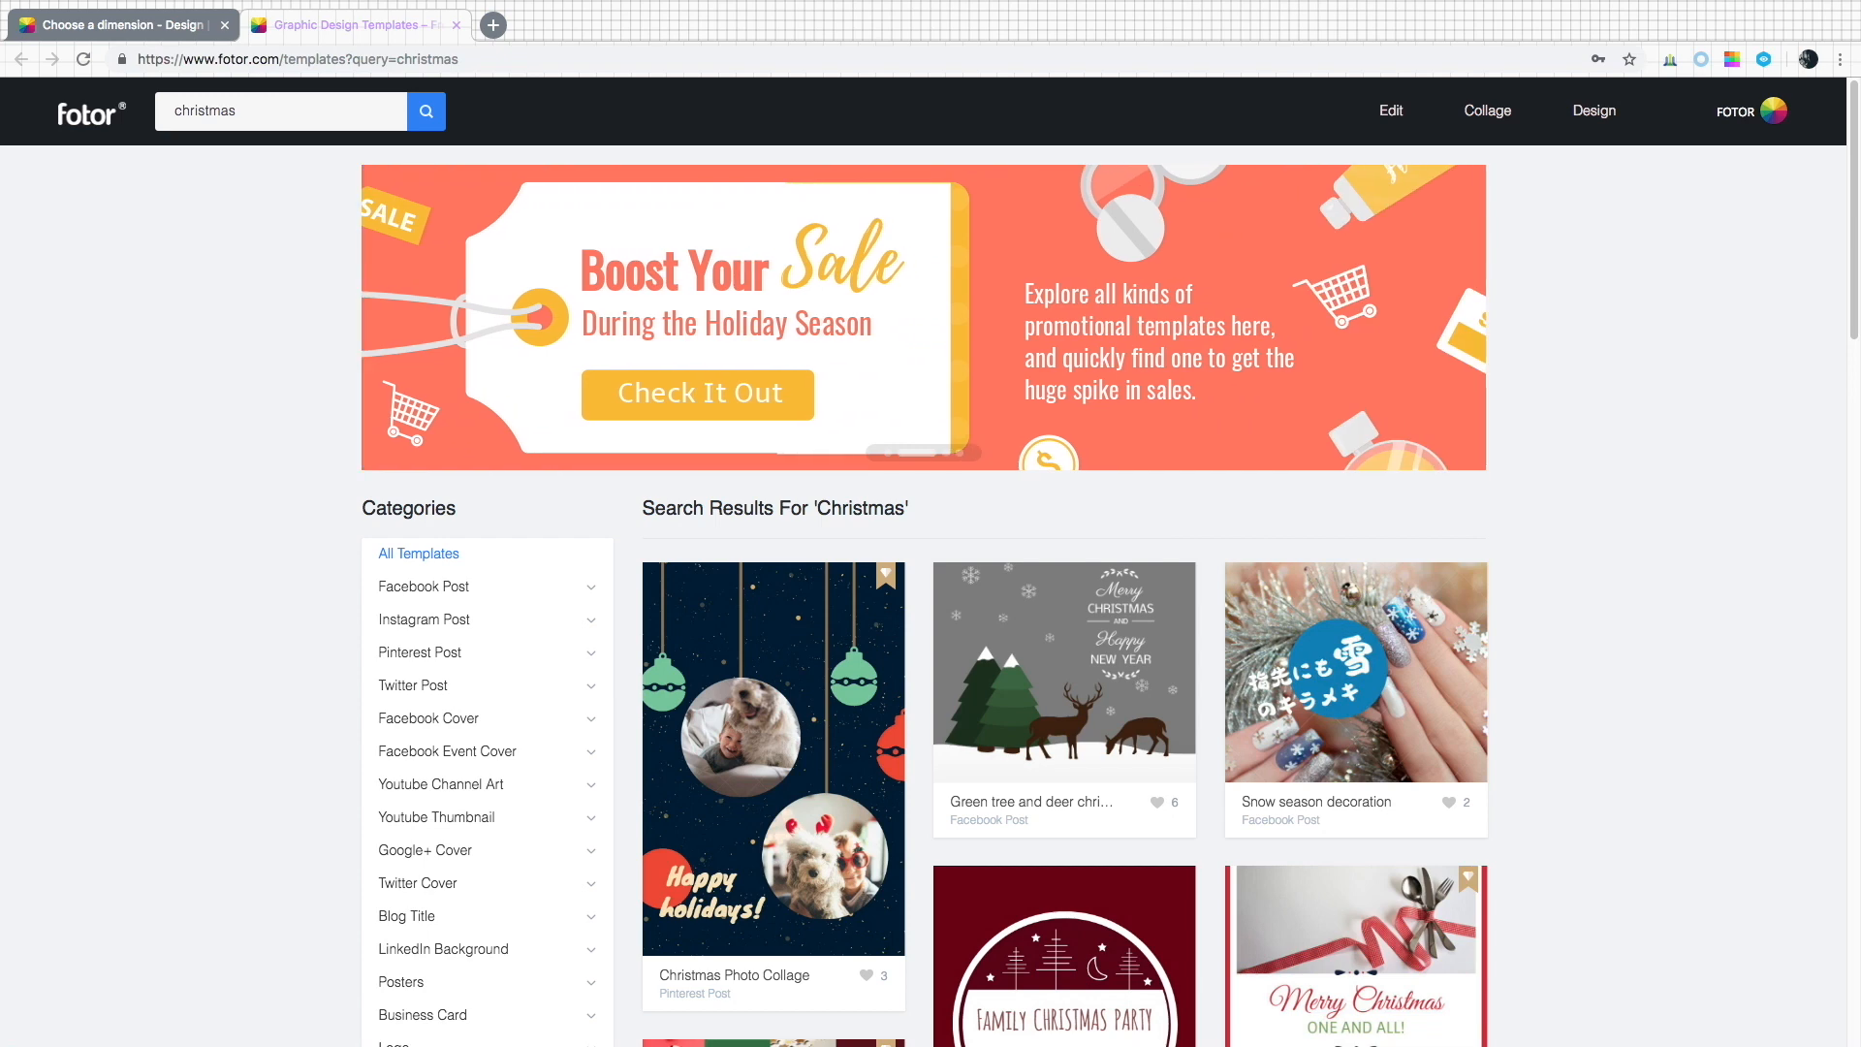
Close the template search results tab and start a new Card design.
scroll(1592, 465, "down", 20)
scroll(1592, 466, "up", 20)
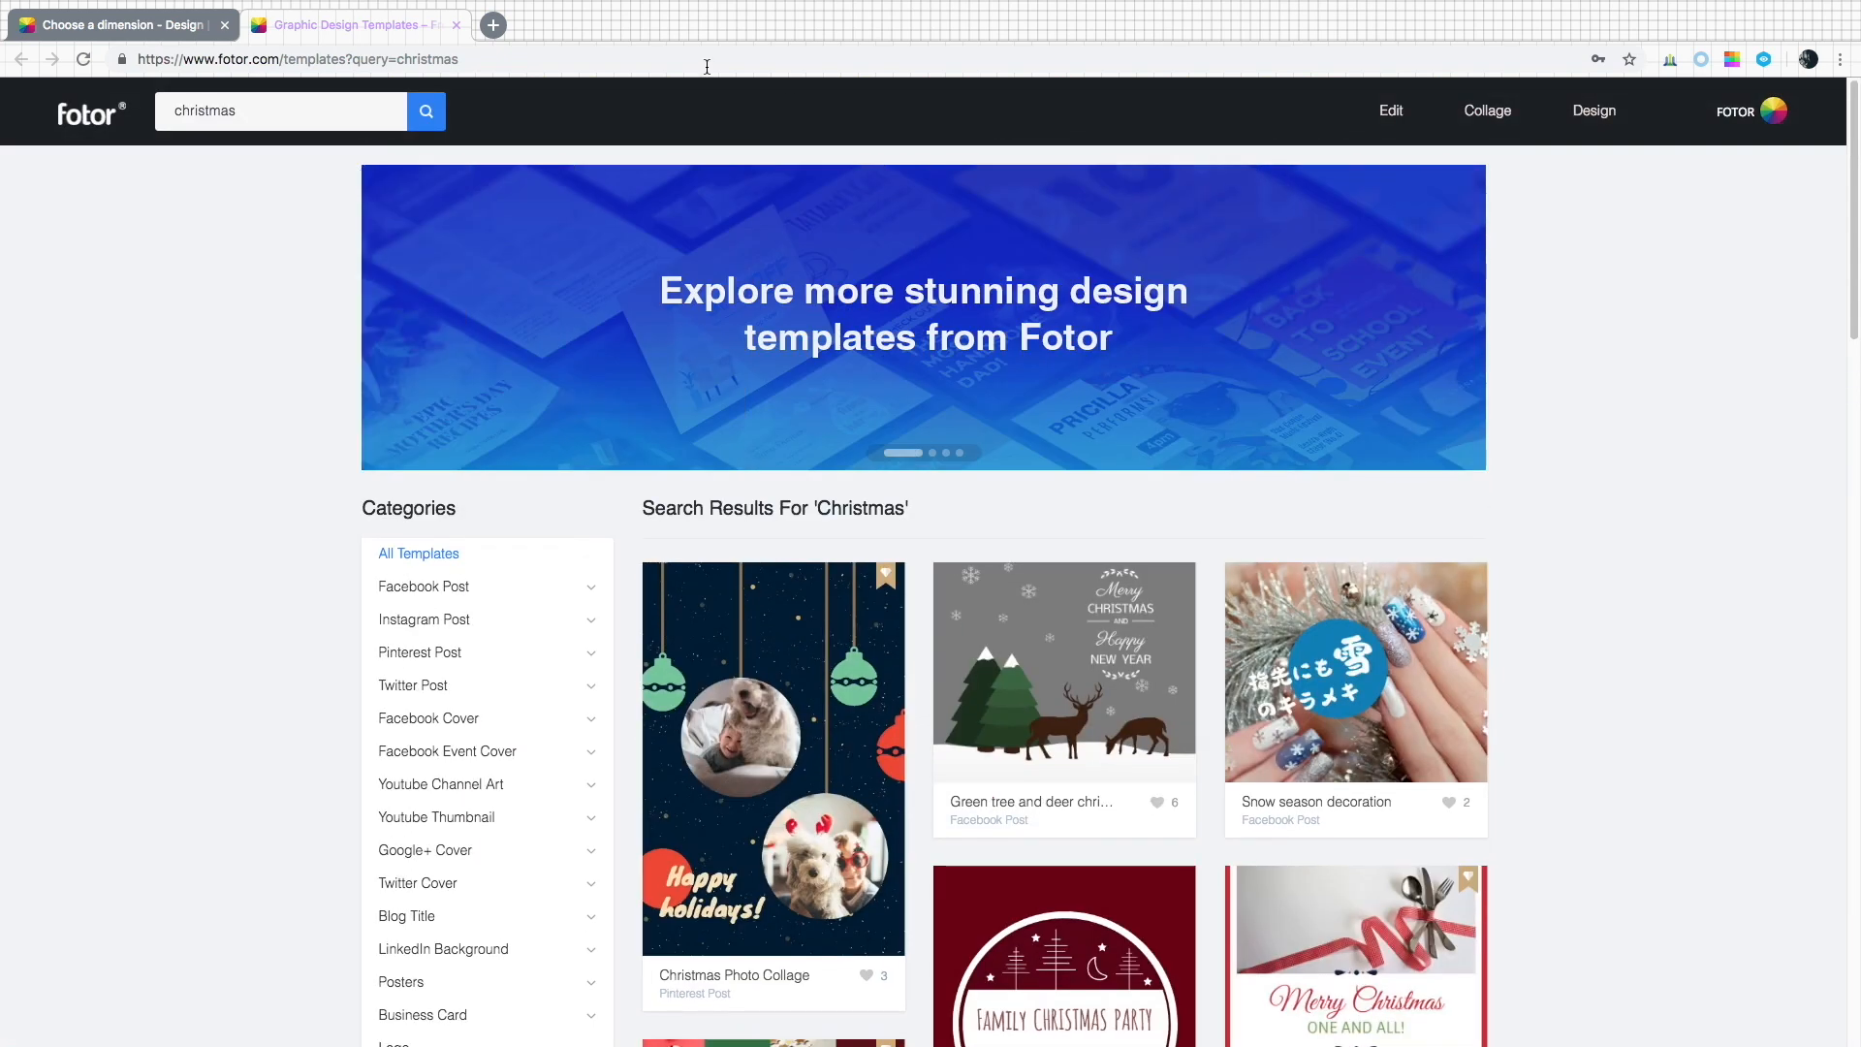
left_click(457, 25)
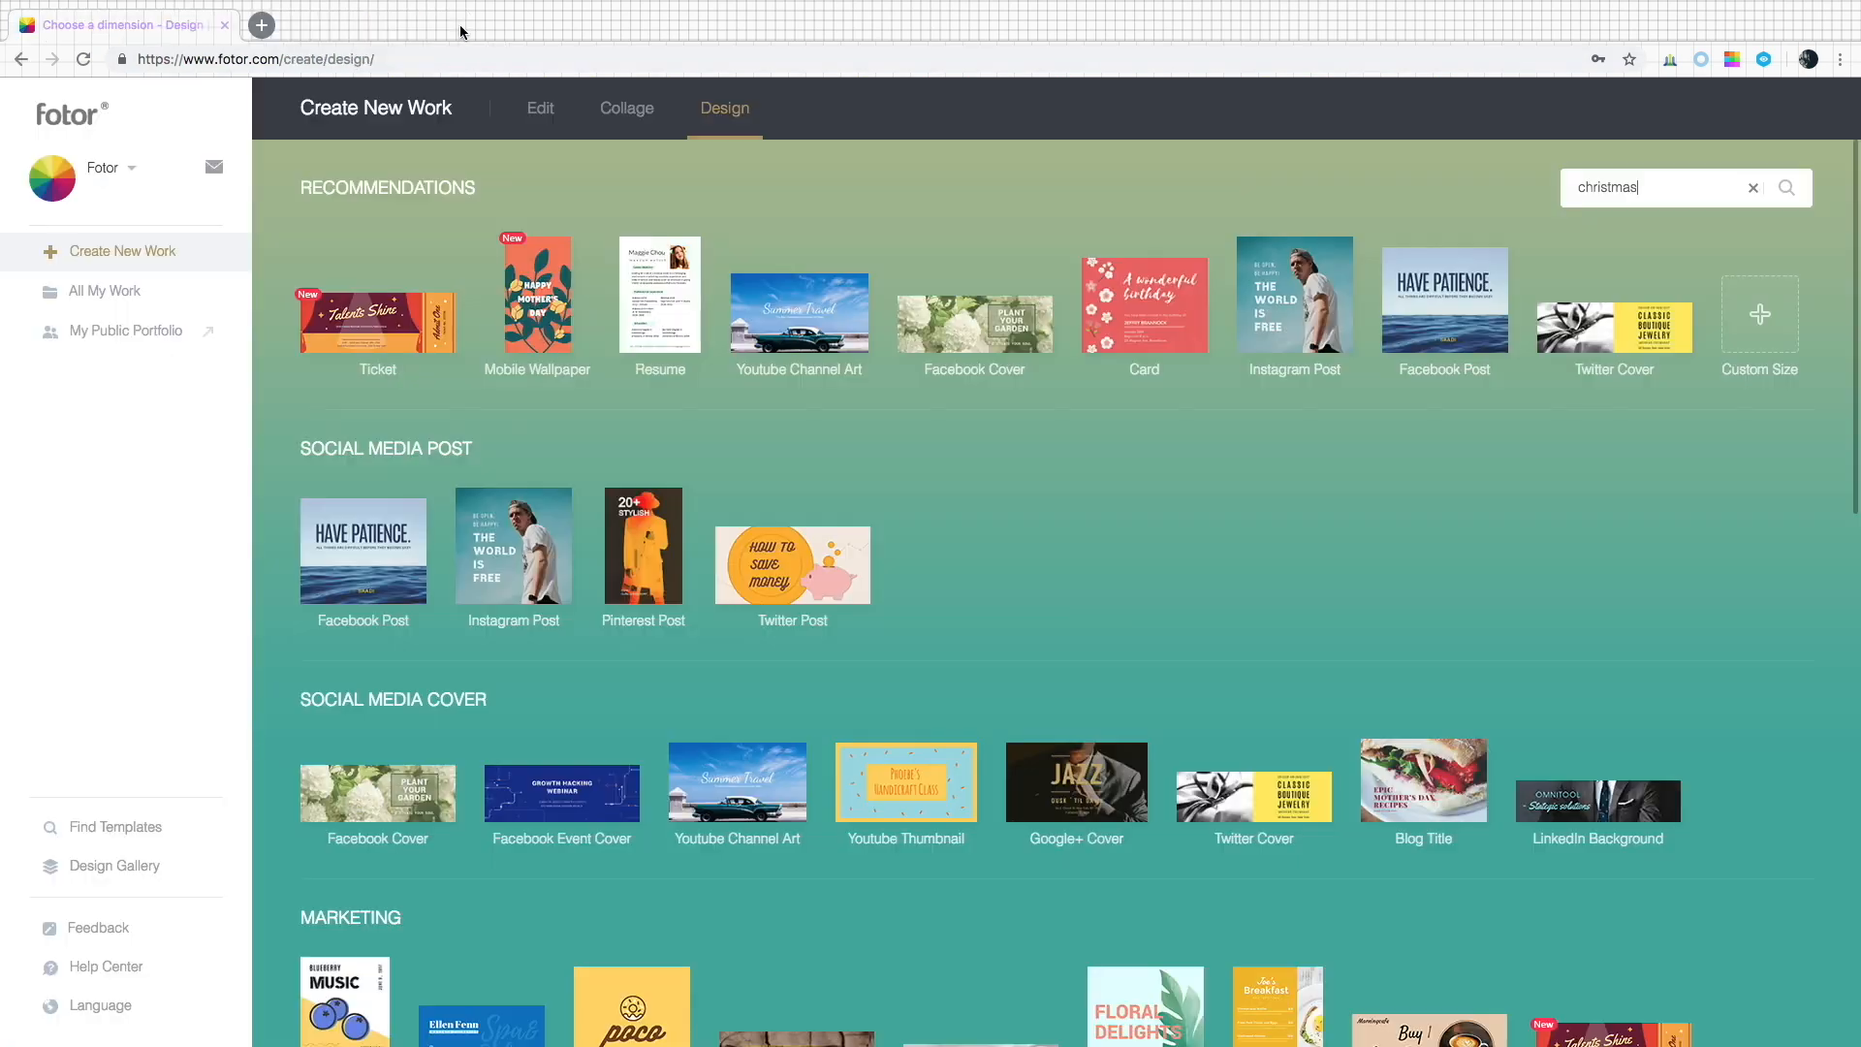
scroll(1236, 508, "down", 13)
scroll(1236, 508, "up", 13)
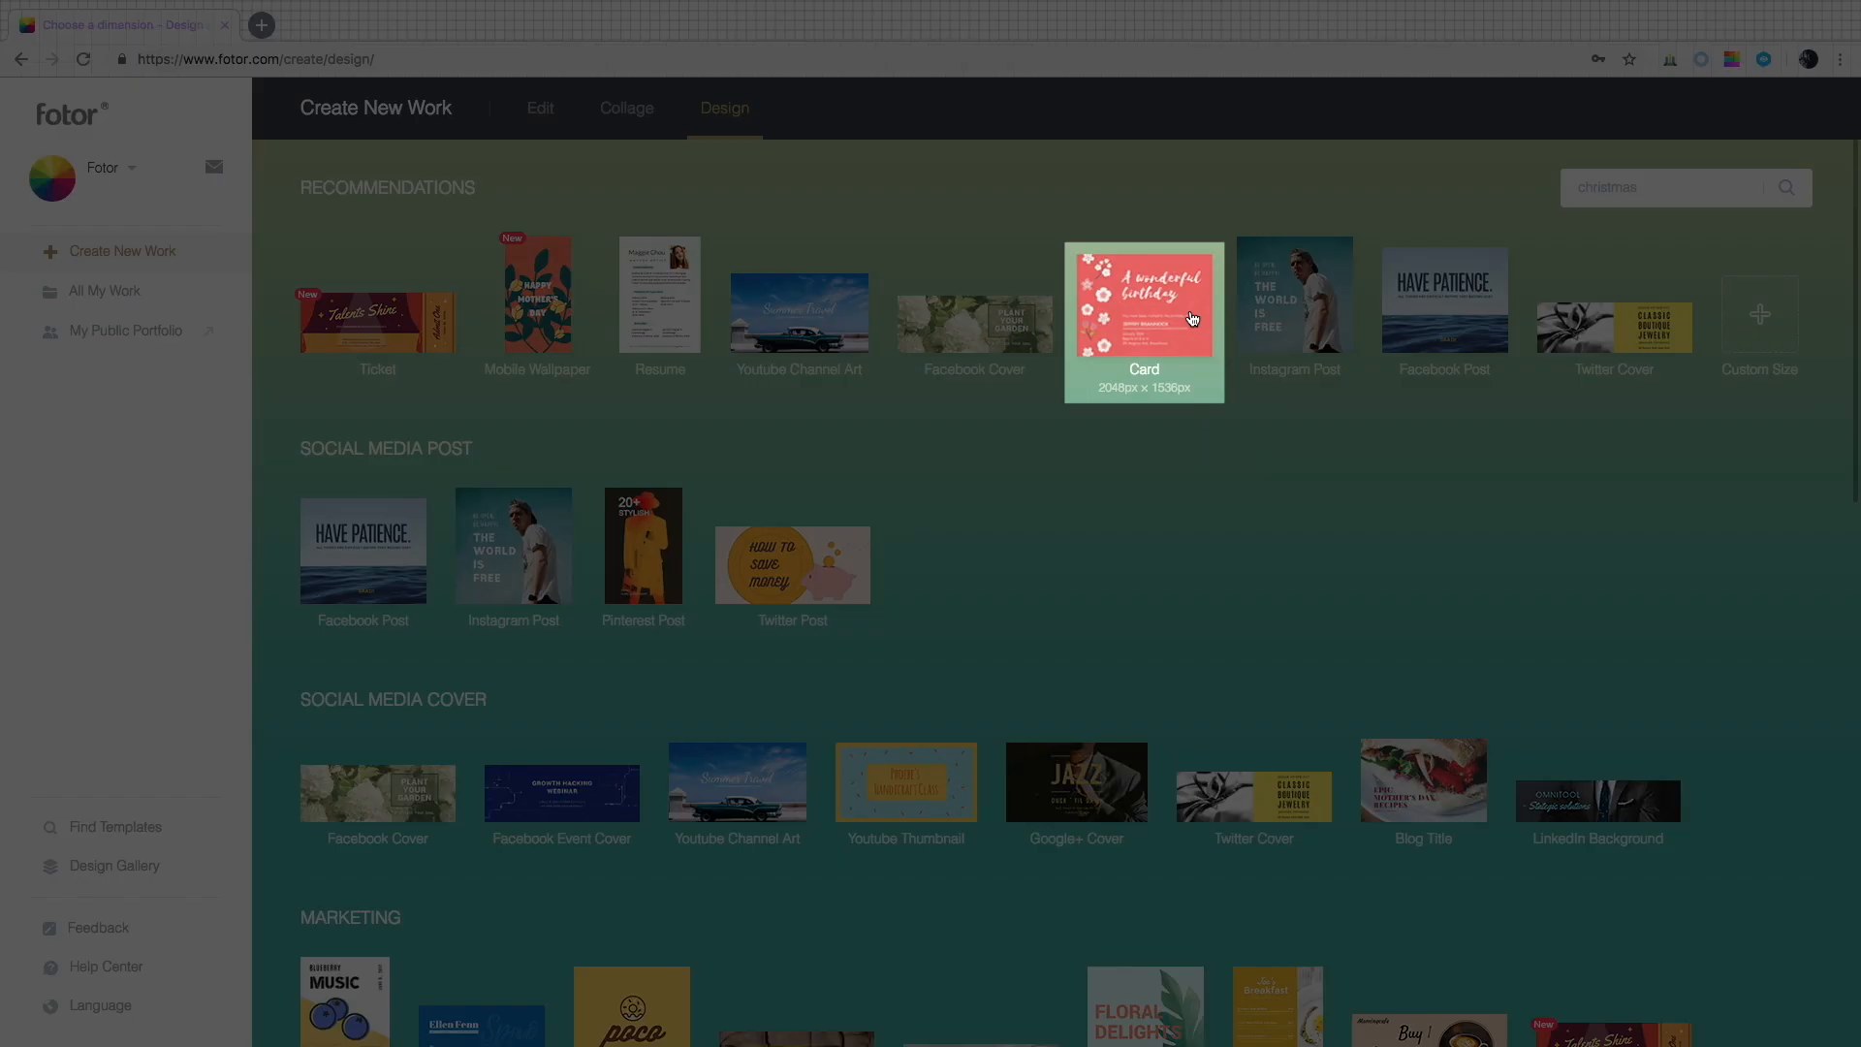
left_click(1192, 319)
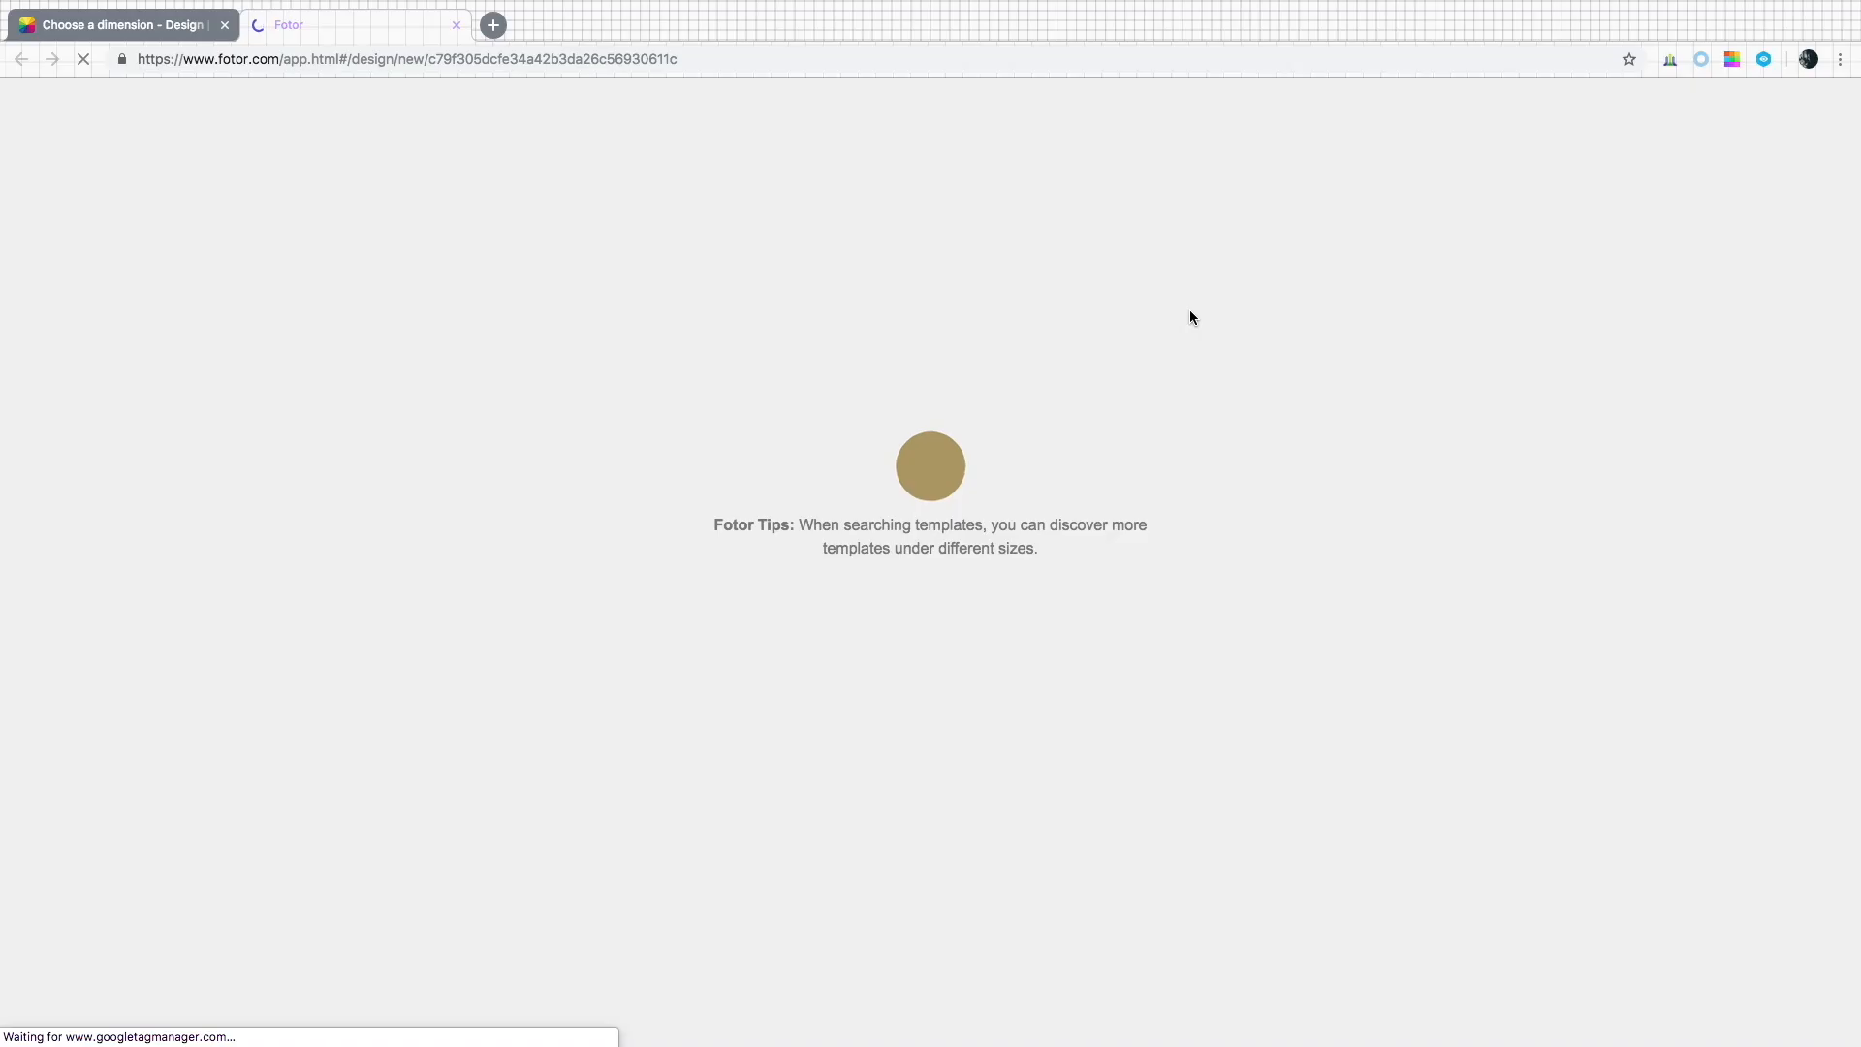
Search the card templates for christmas and apply the Merry Family Christmas template.
left_click(329, 213)
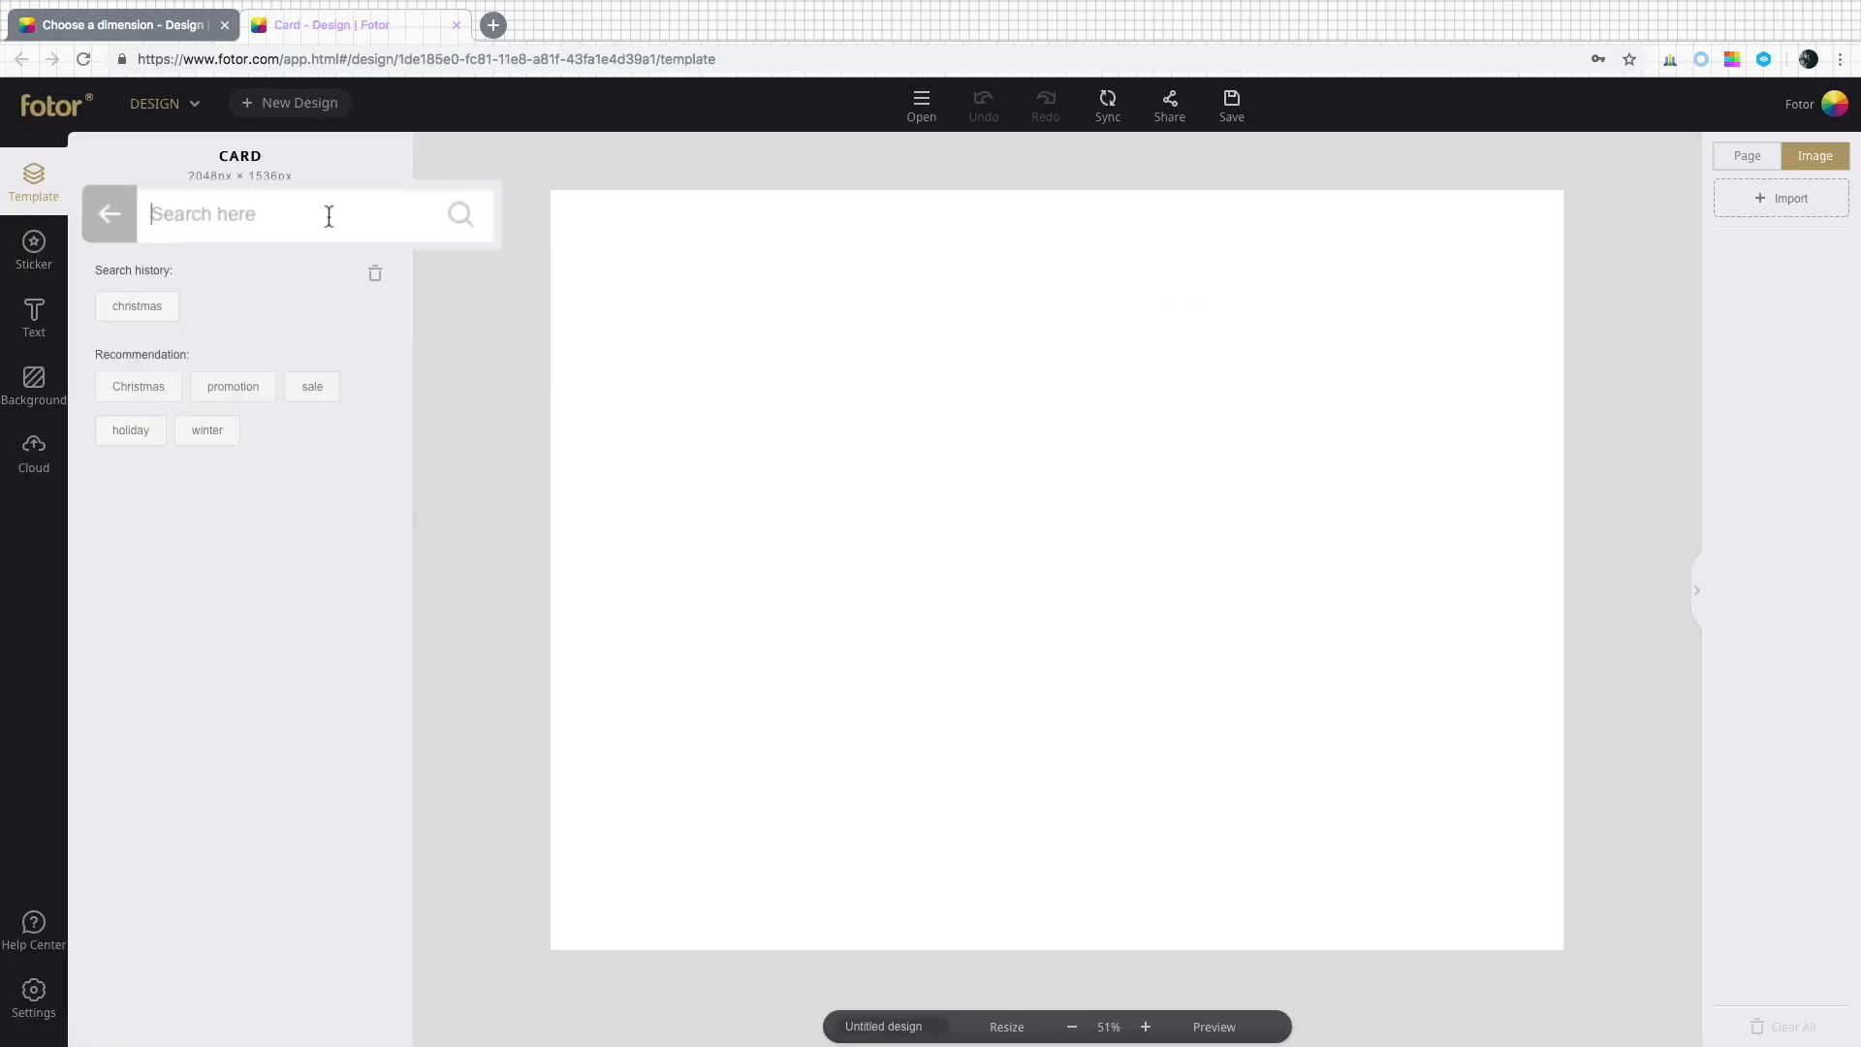
type("christmas")
key("Return")
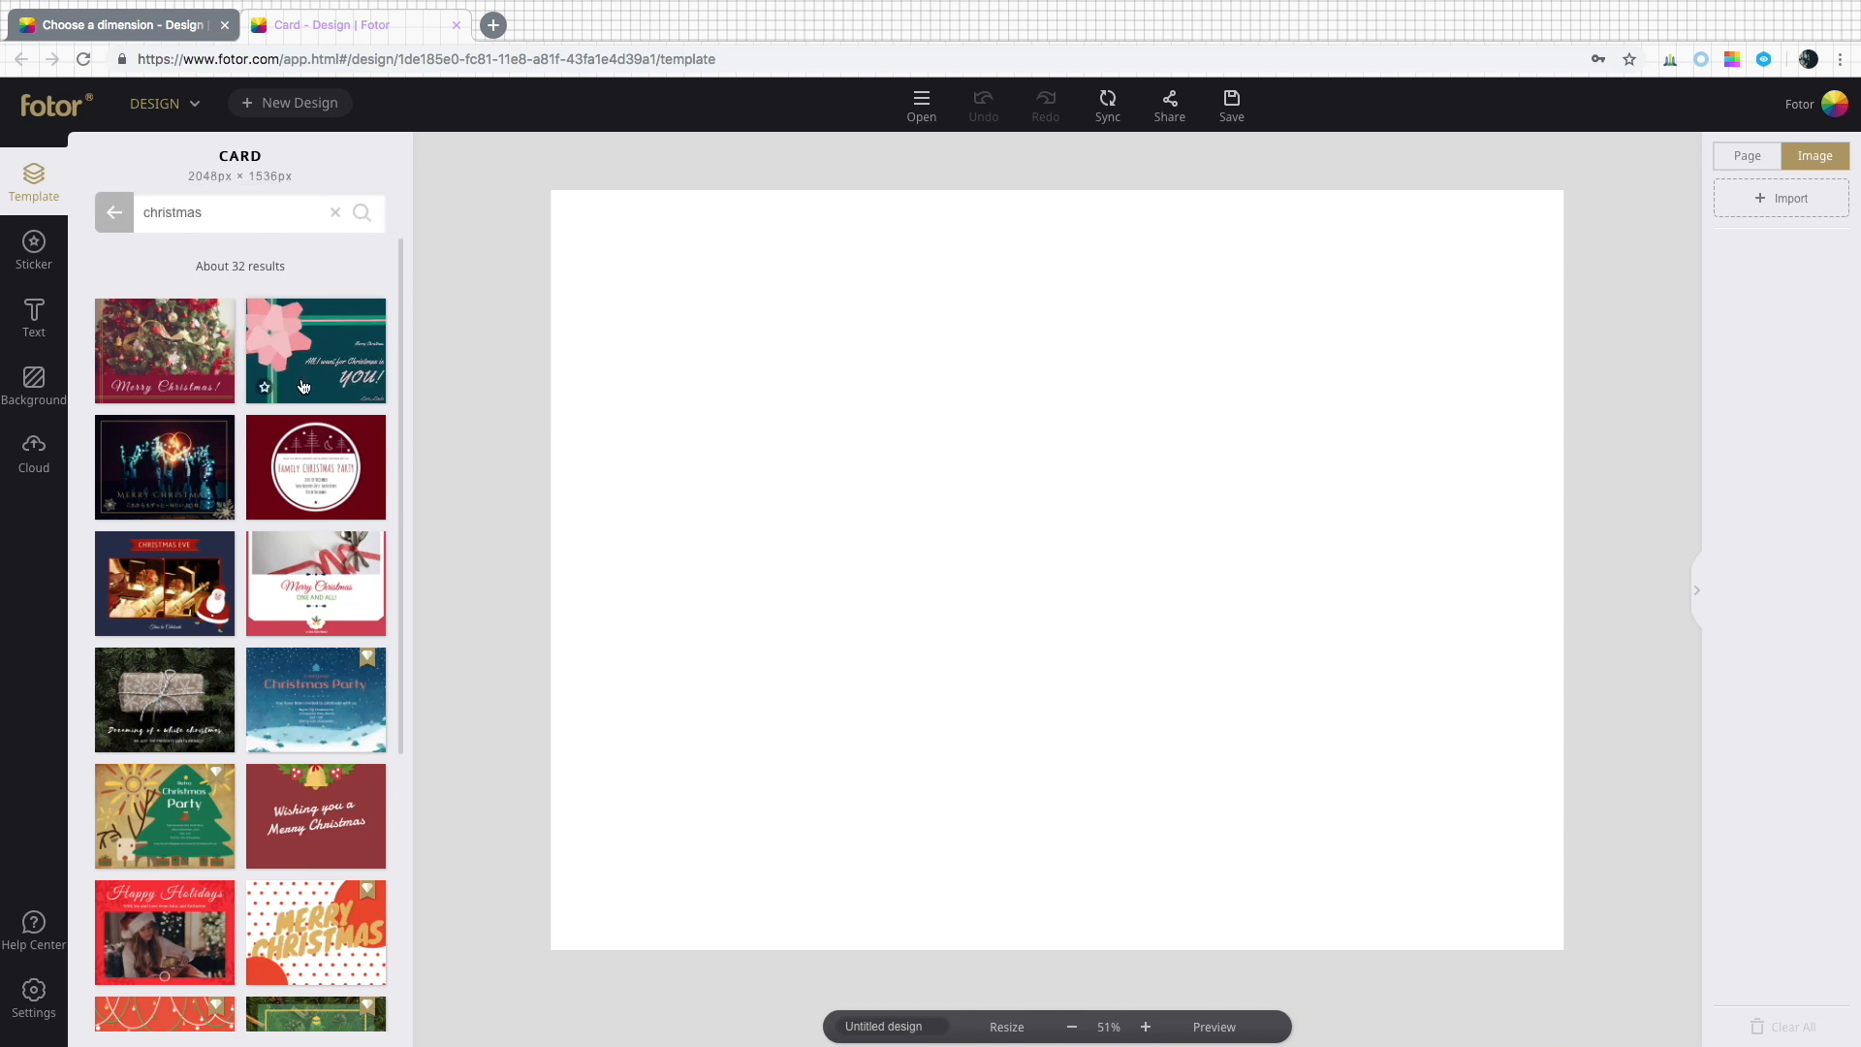
scroll(303, 386, "down", 5)
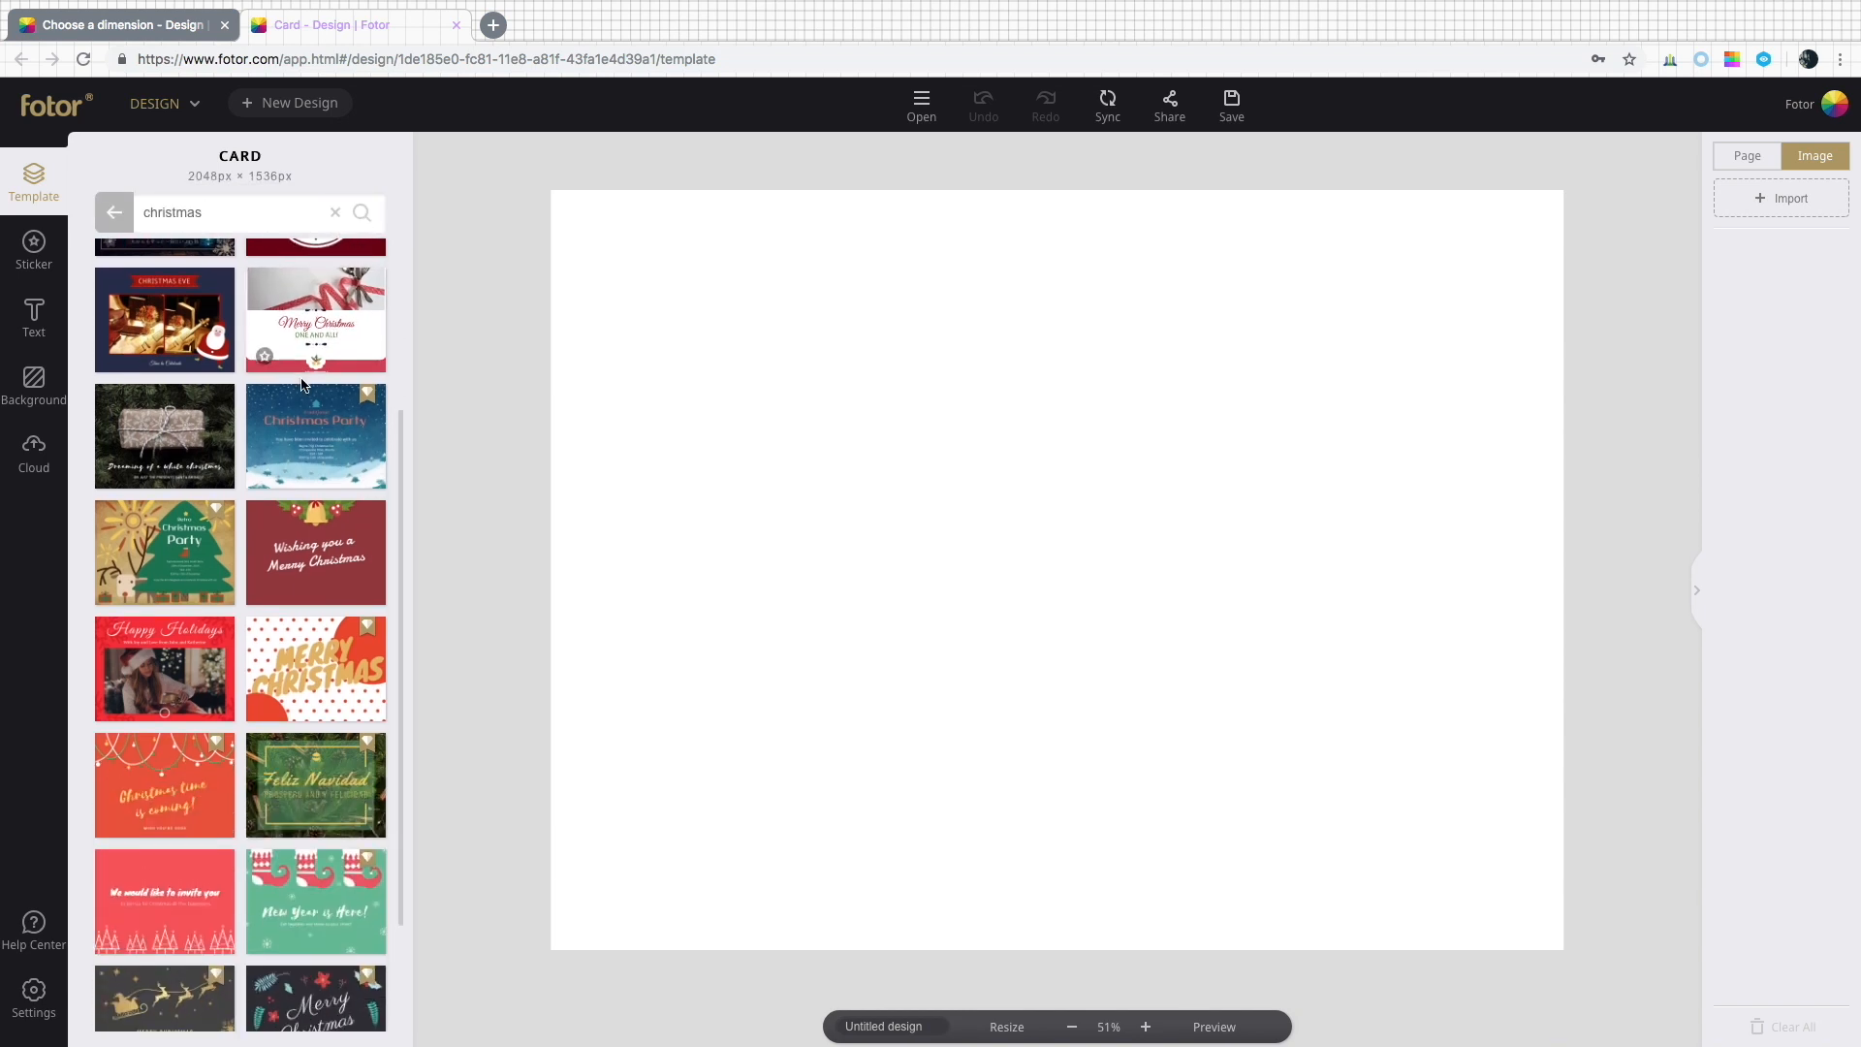
scroll(303, 386, "down", 6)
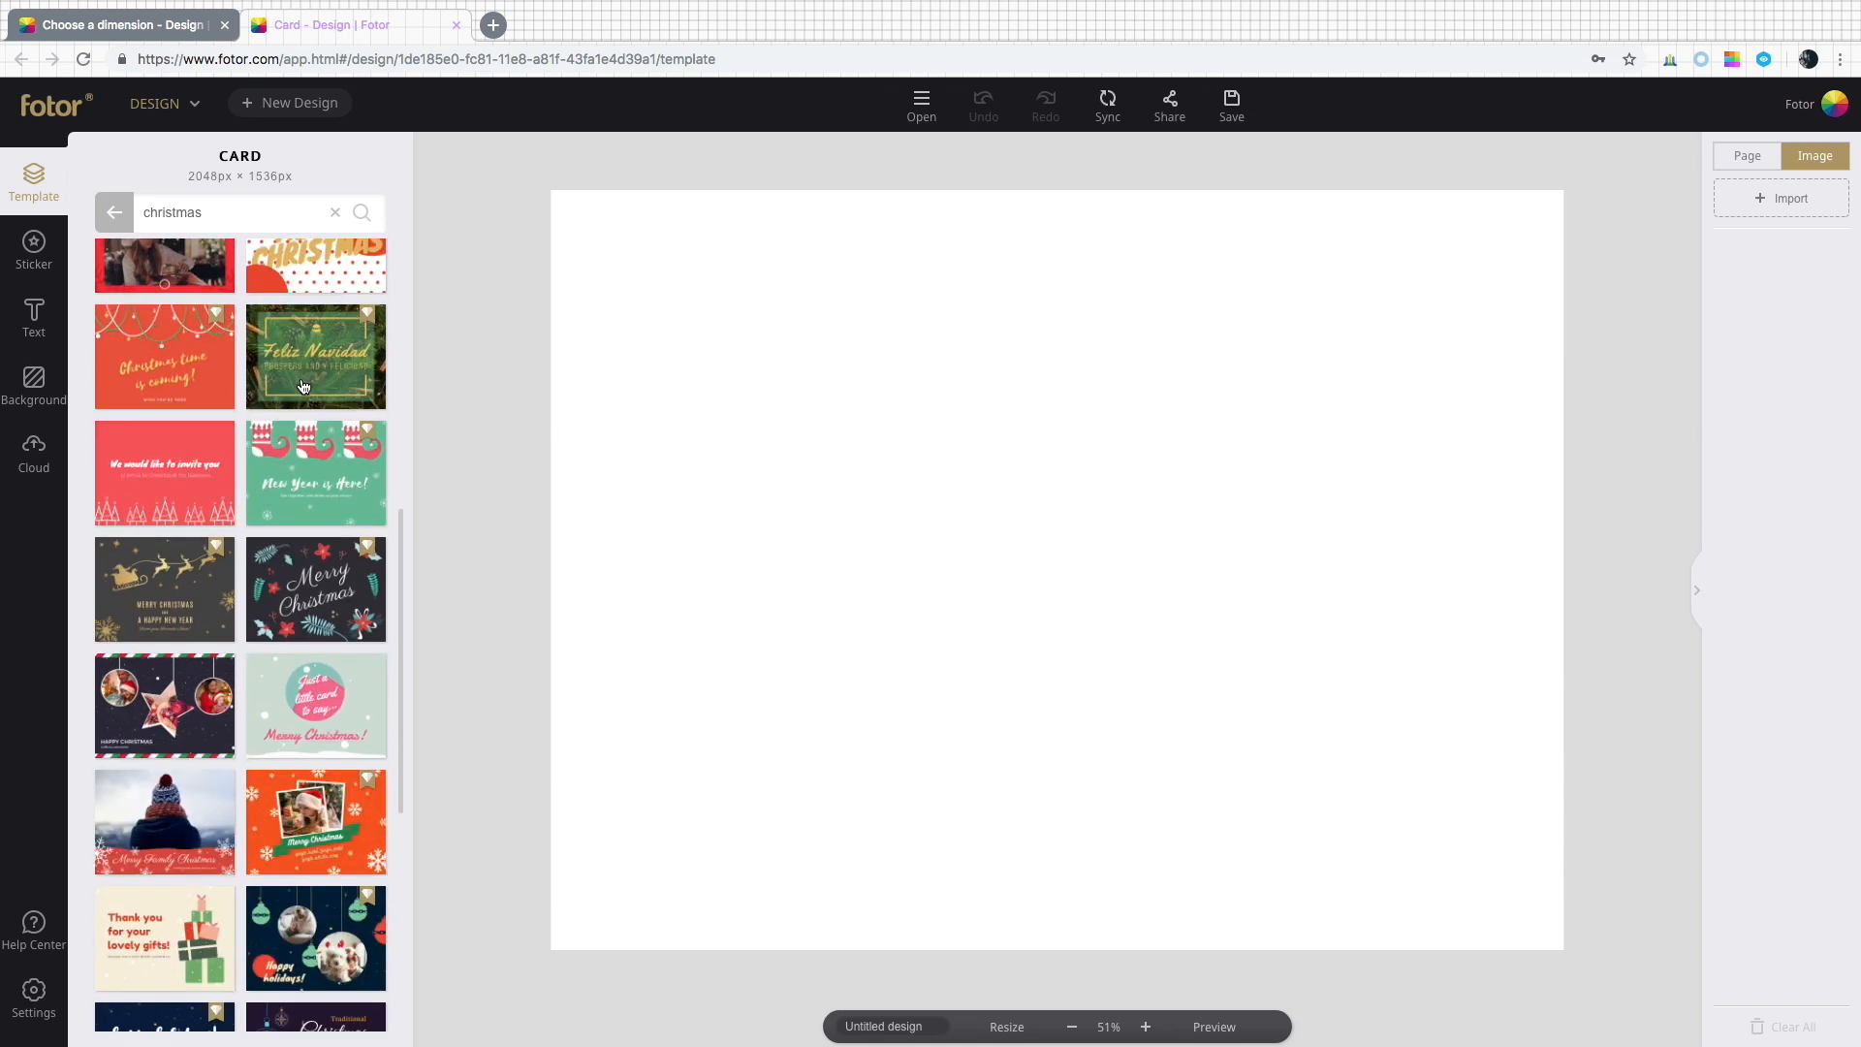
scroll(303, 386, "down", 4)
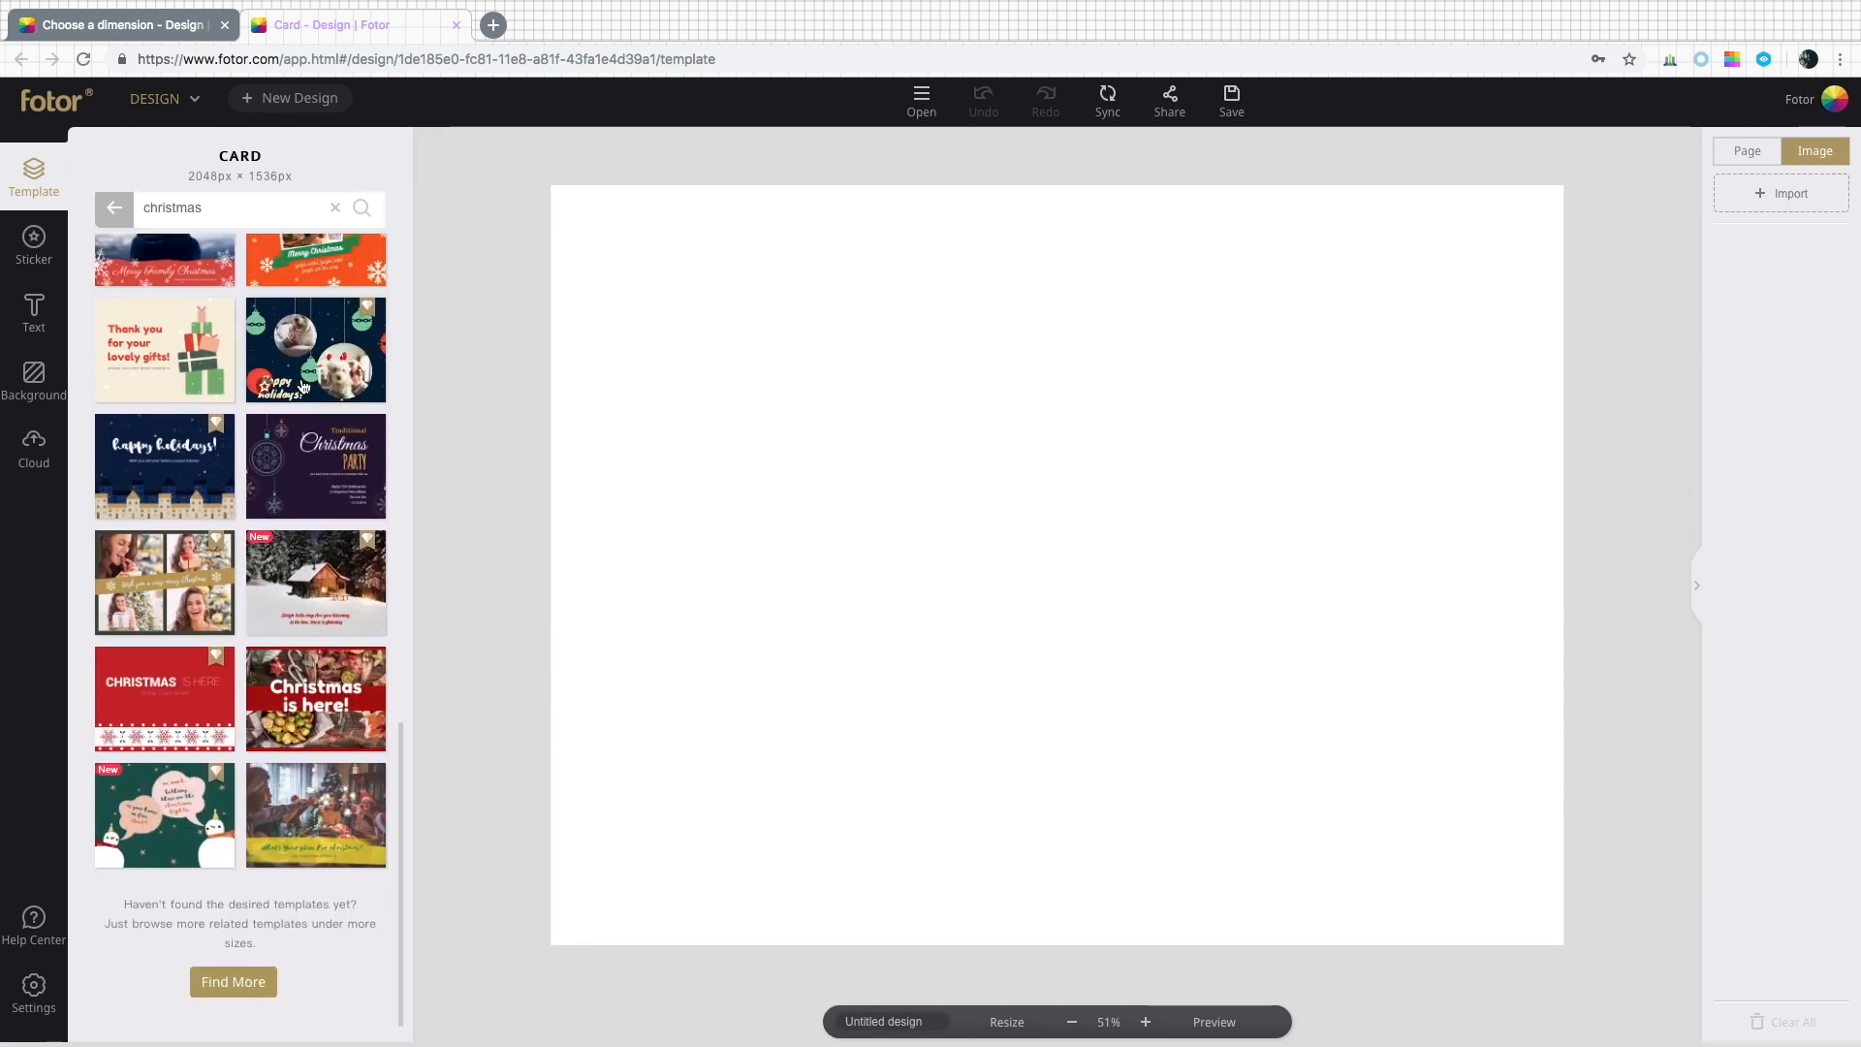
scroll(303, 386, "up", 8)
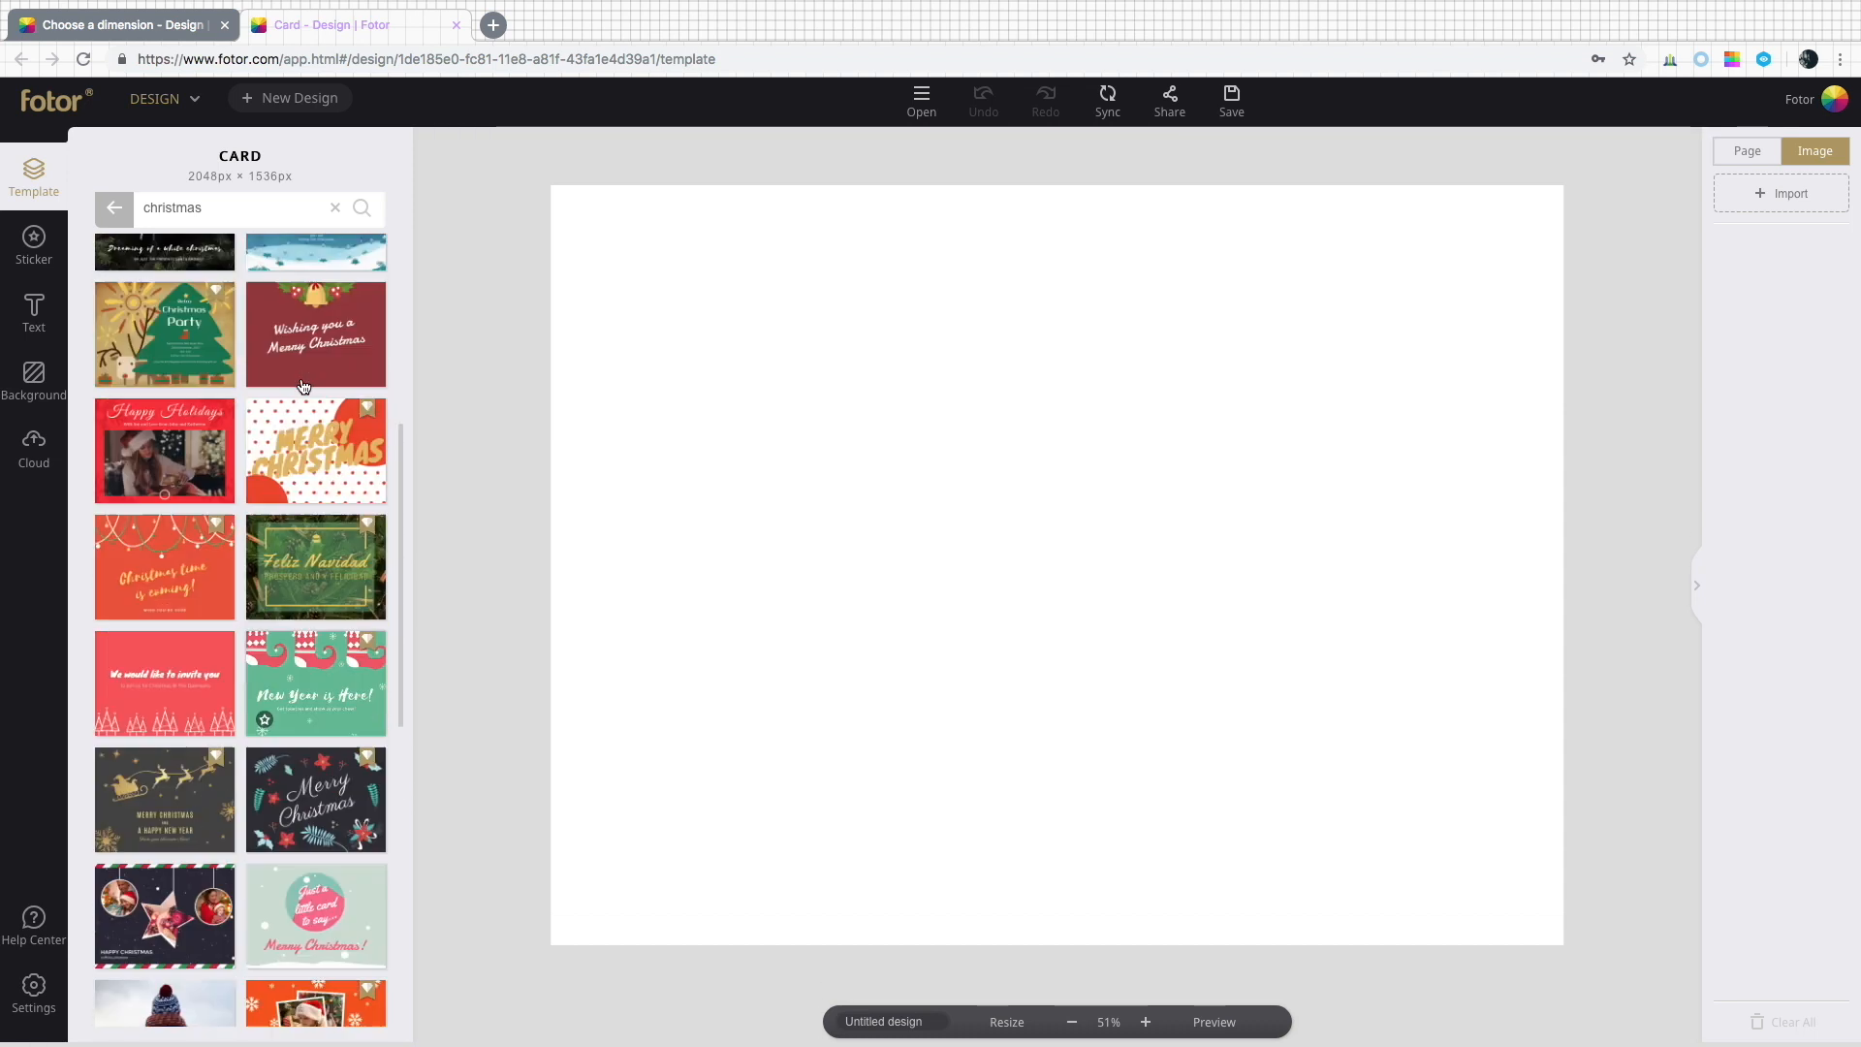
scroll(303, 386, "down", 5)
left_click(204, 418)
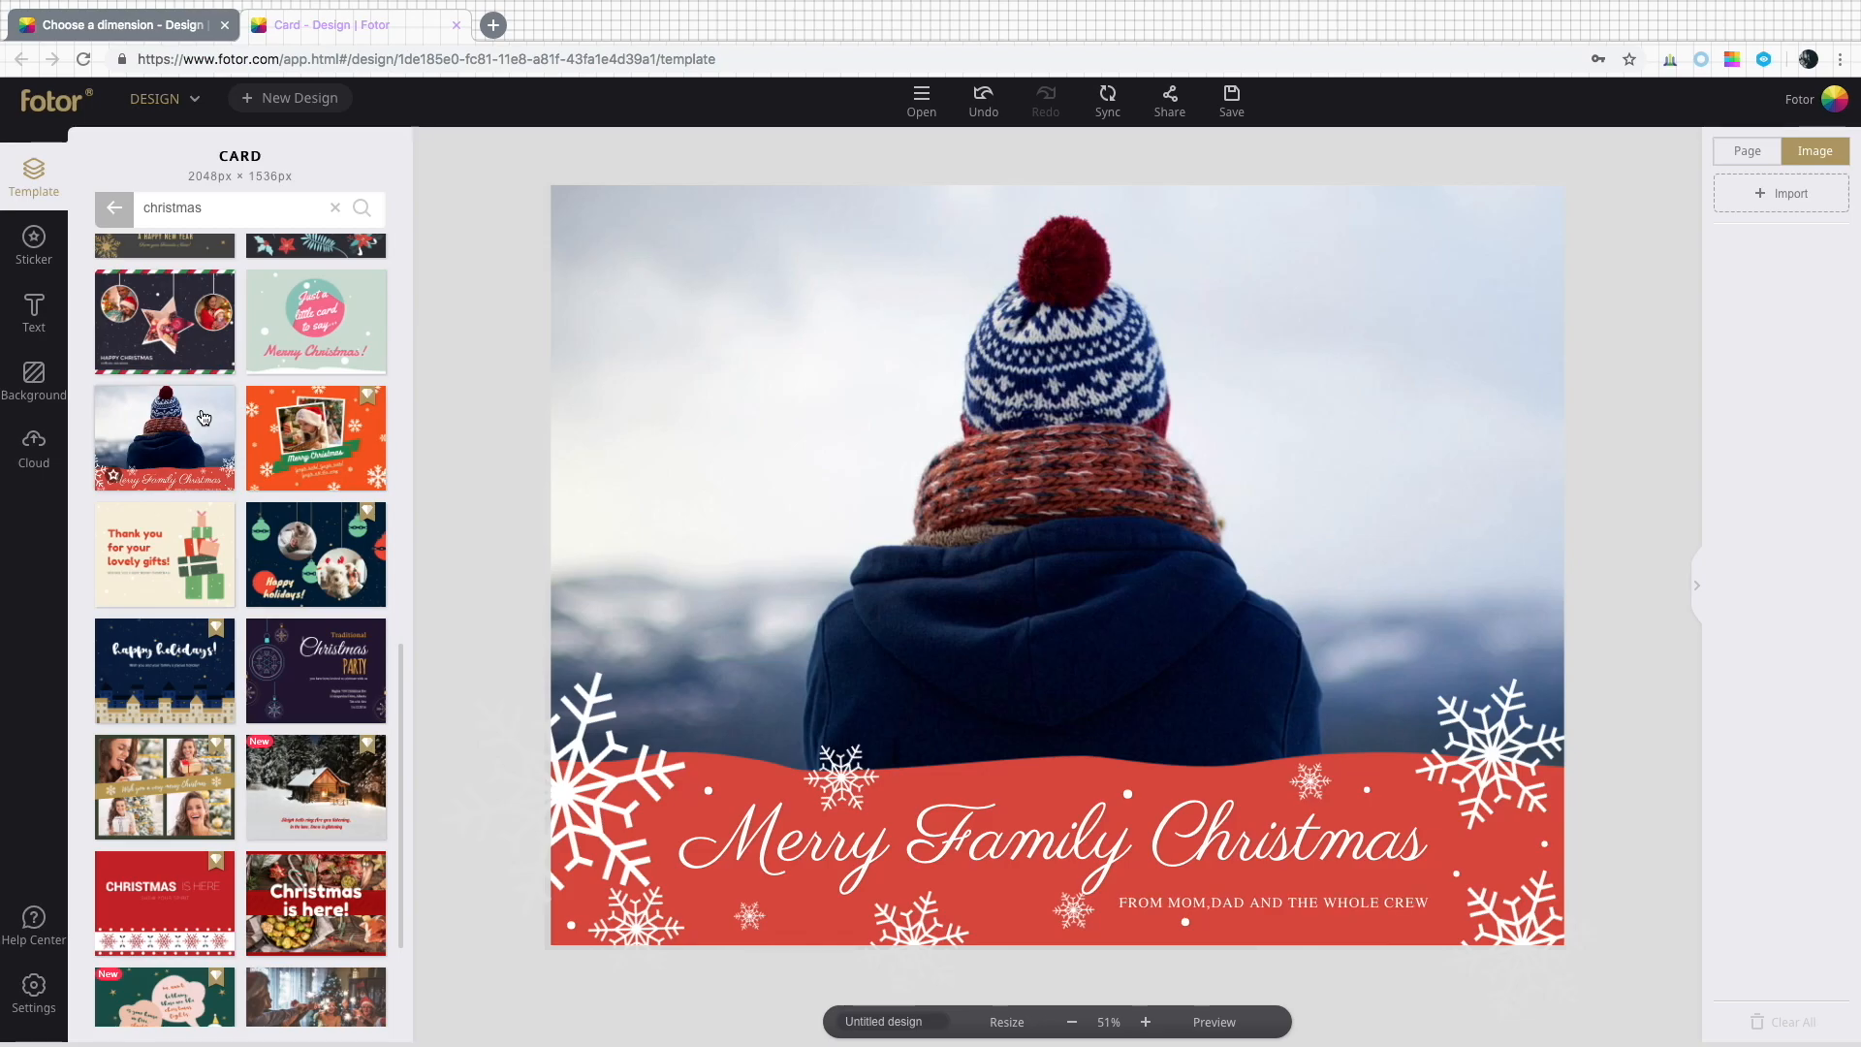
Import the adults-affe… photo from the computer into the image panel.
left_click(1778, 193)
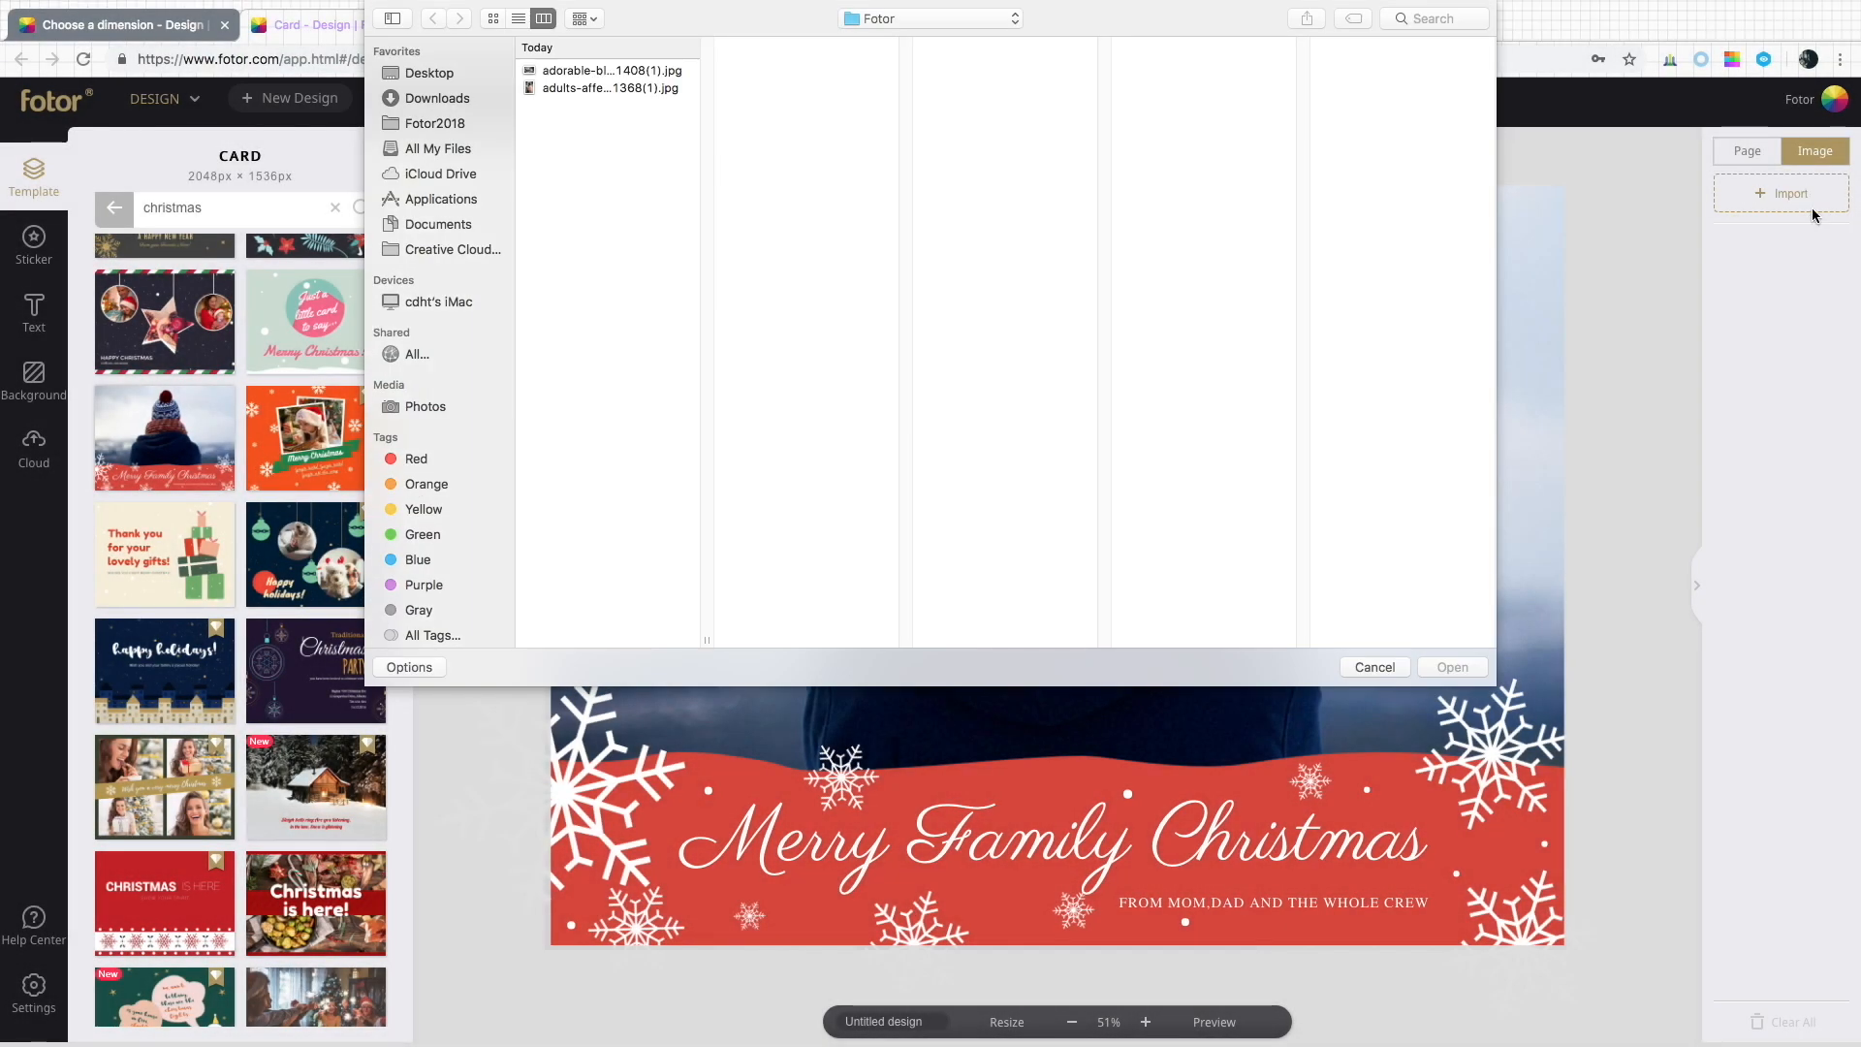
double_click(654, 91)
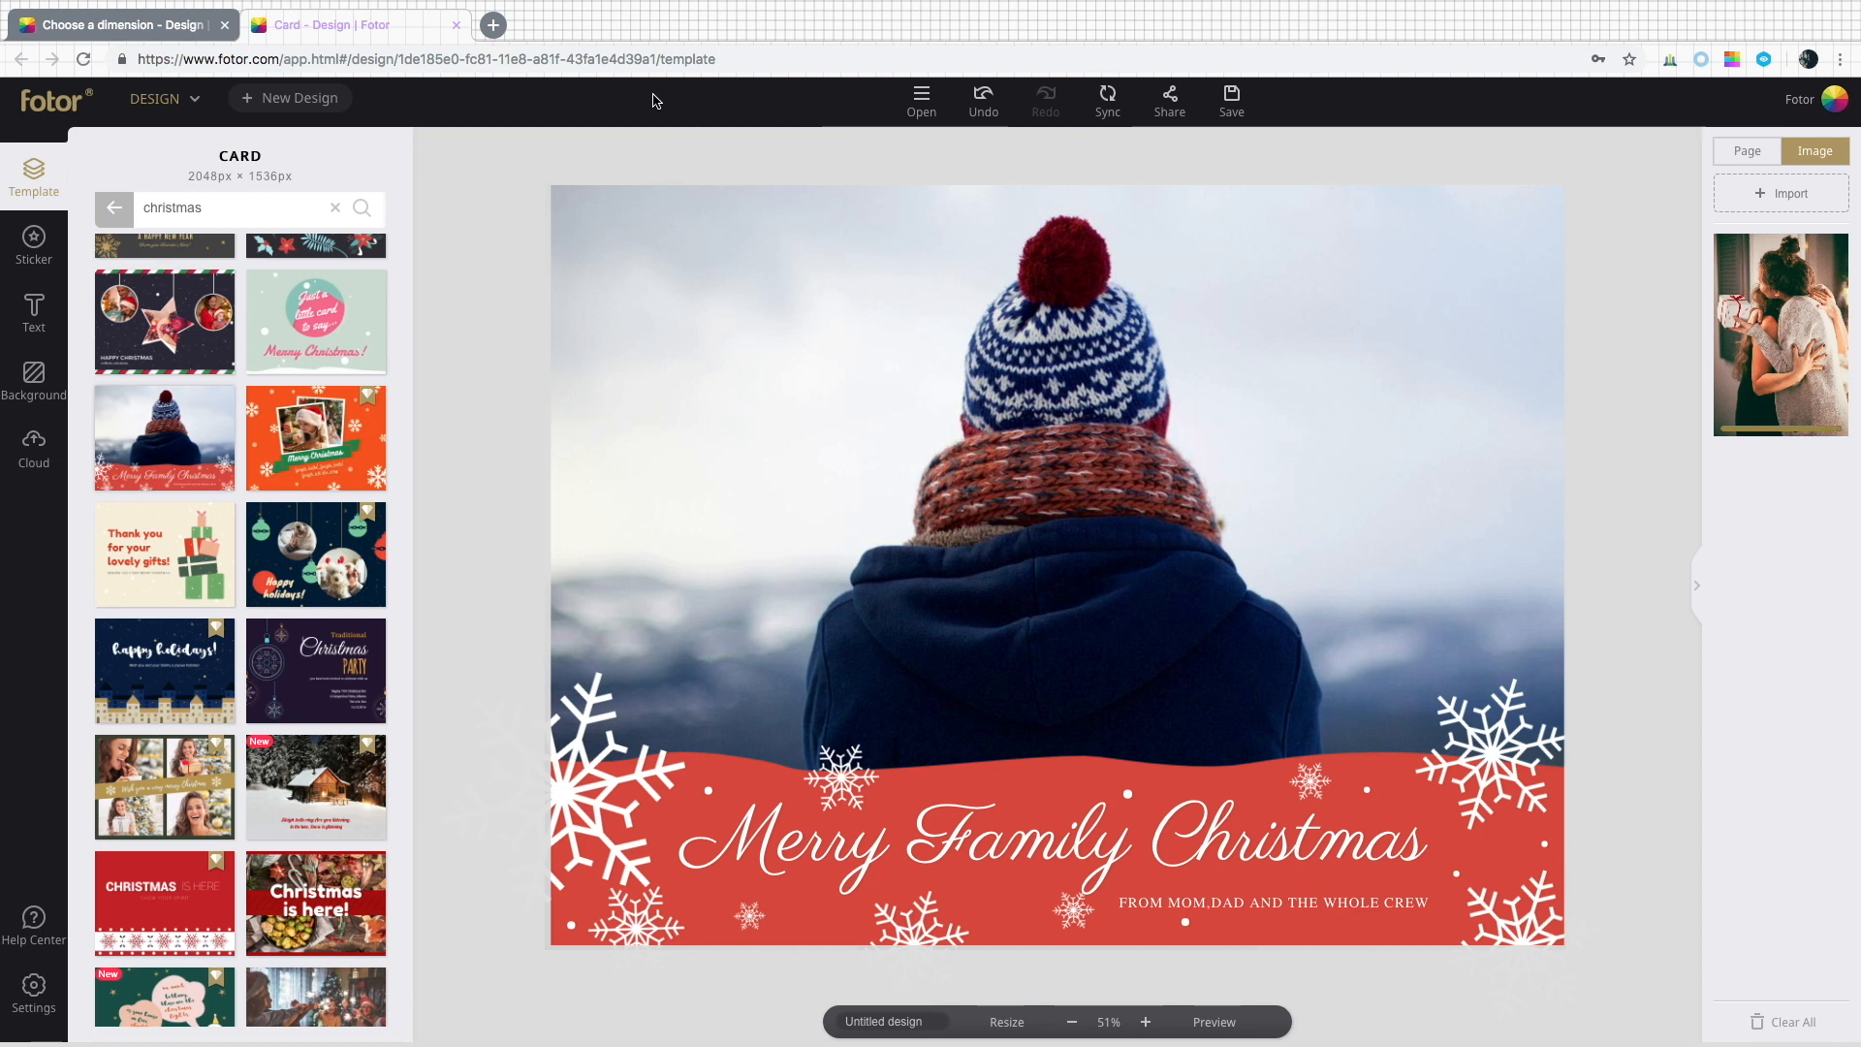
Replace the card's photo with the hugging-women photo from the Cloud images.
left_click_drag(1782, 340, 1112, 426)
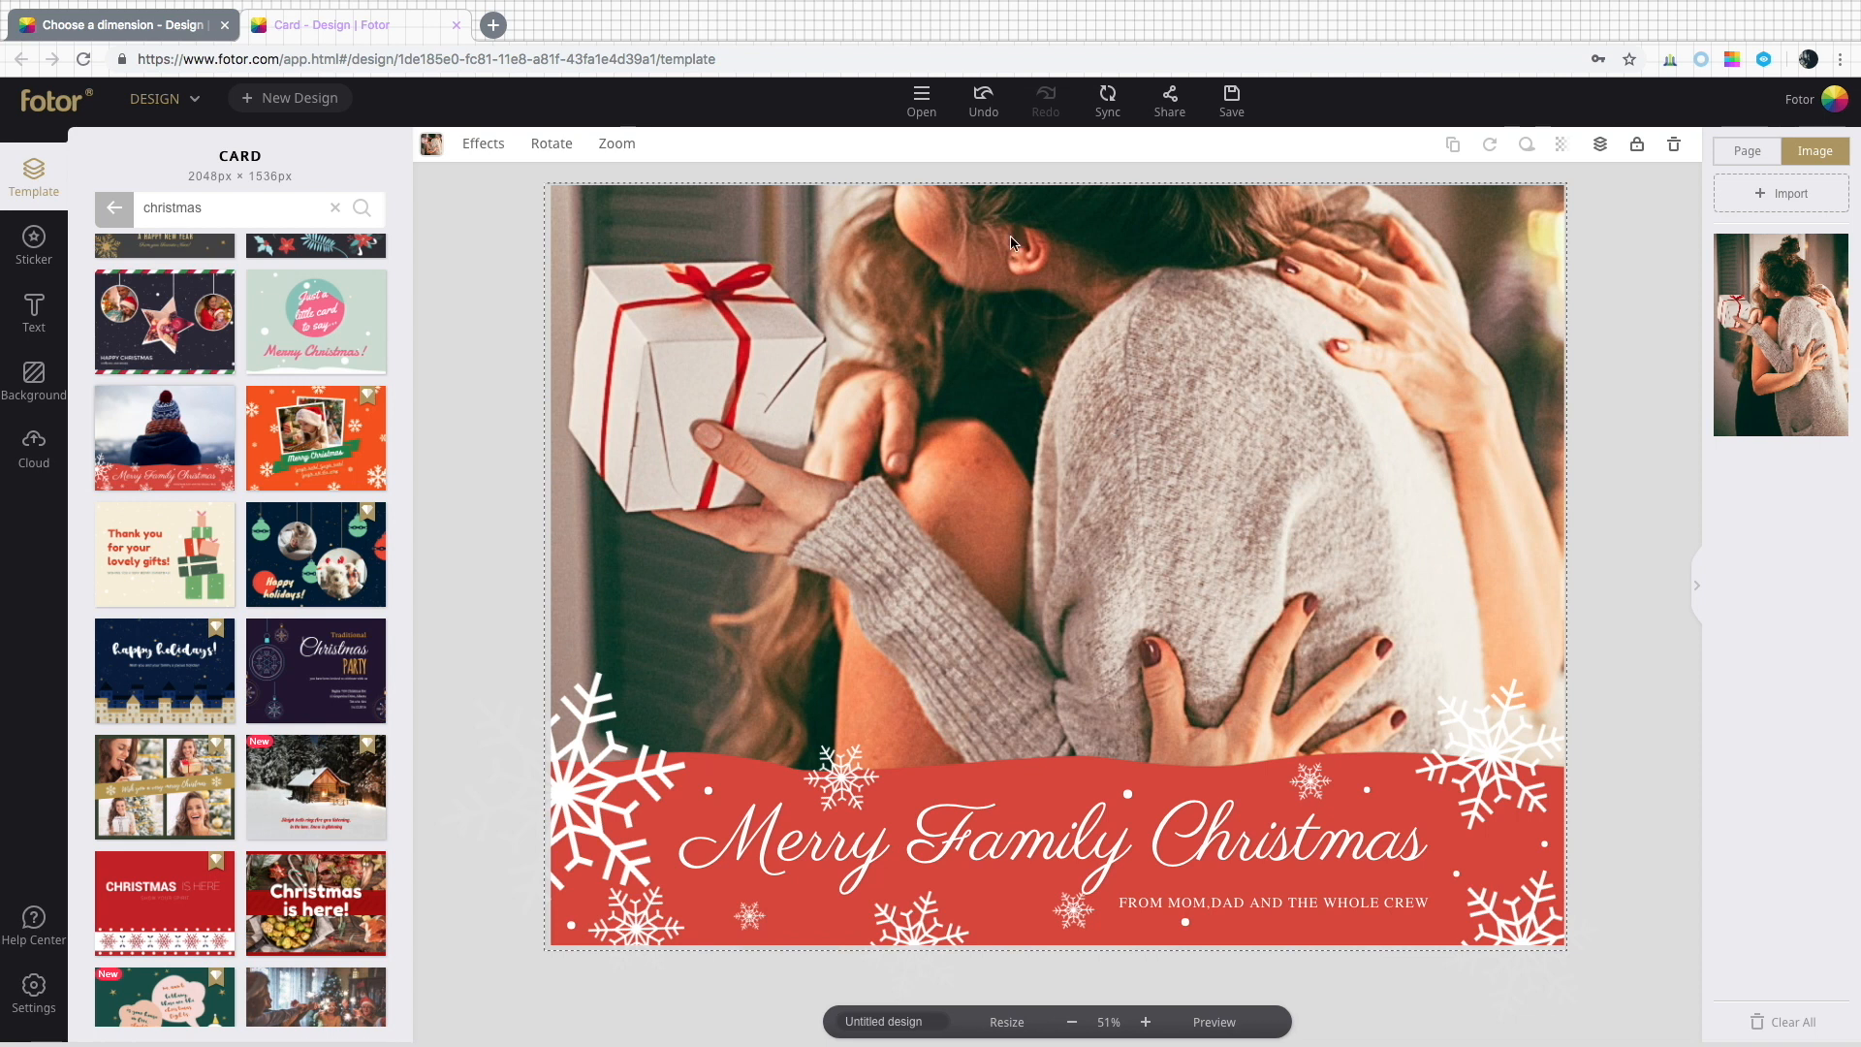
left_click(986, 122)
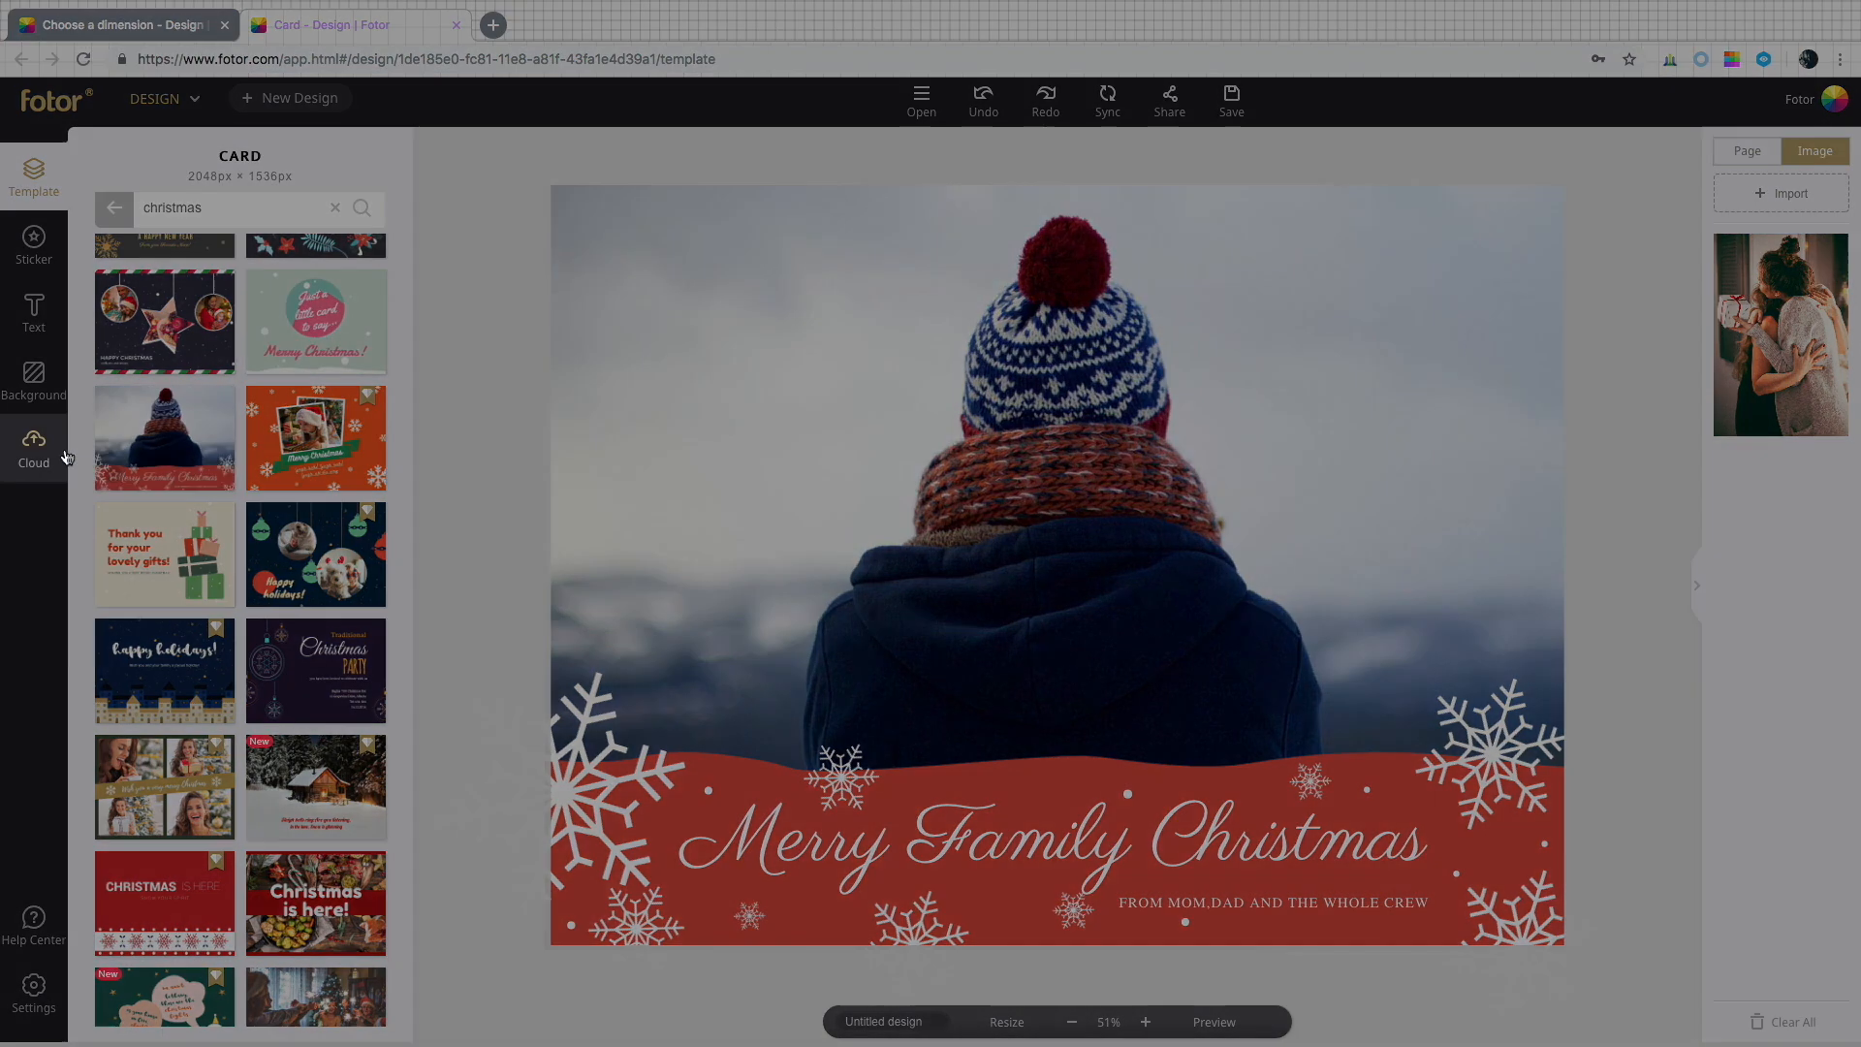
left_click(35, 448)
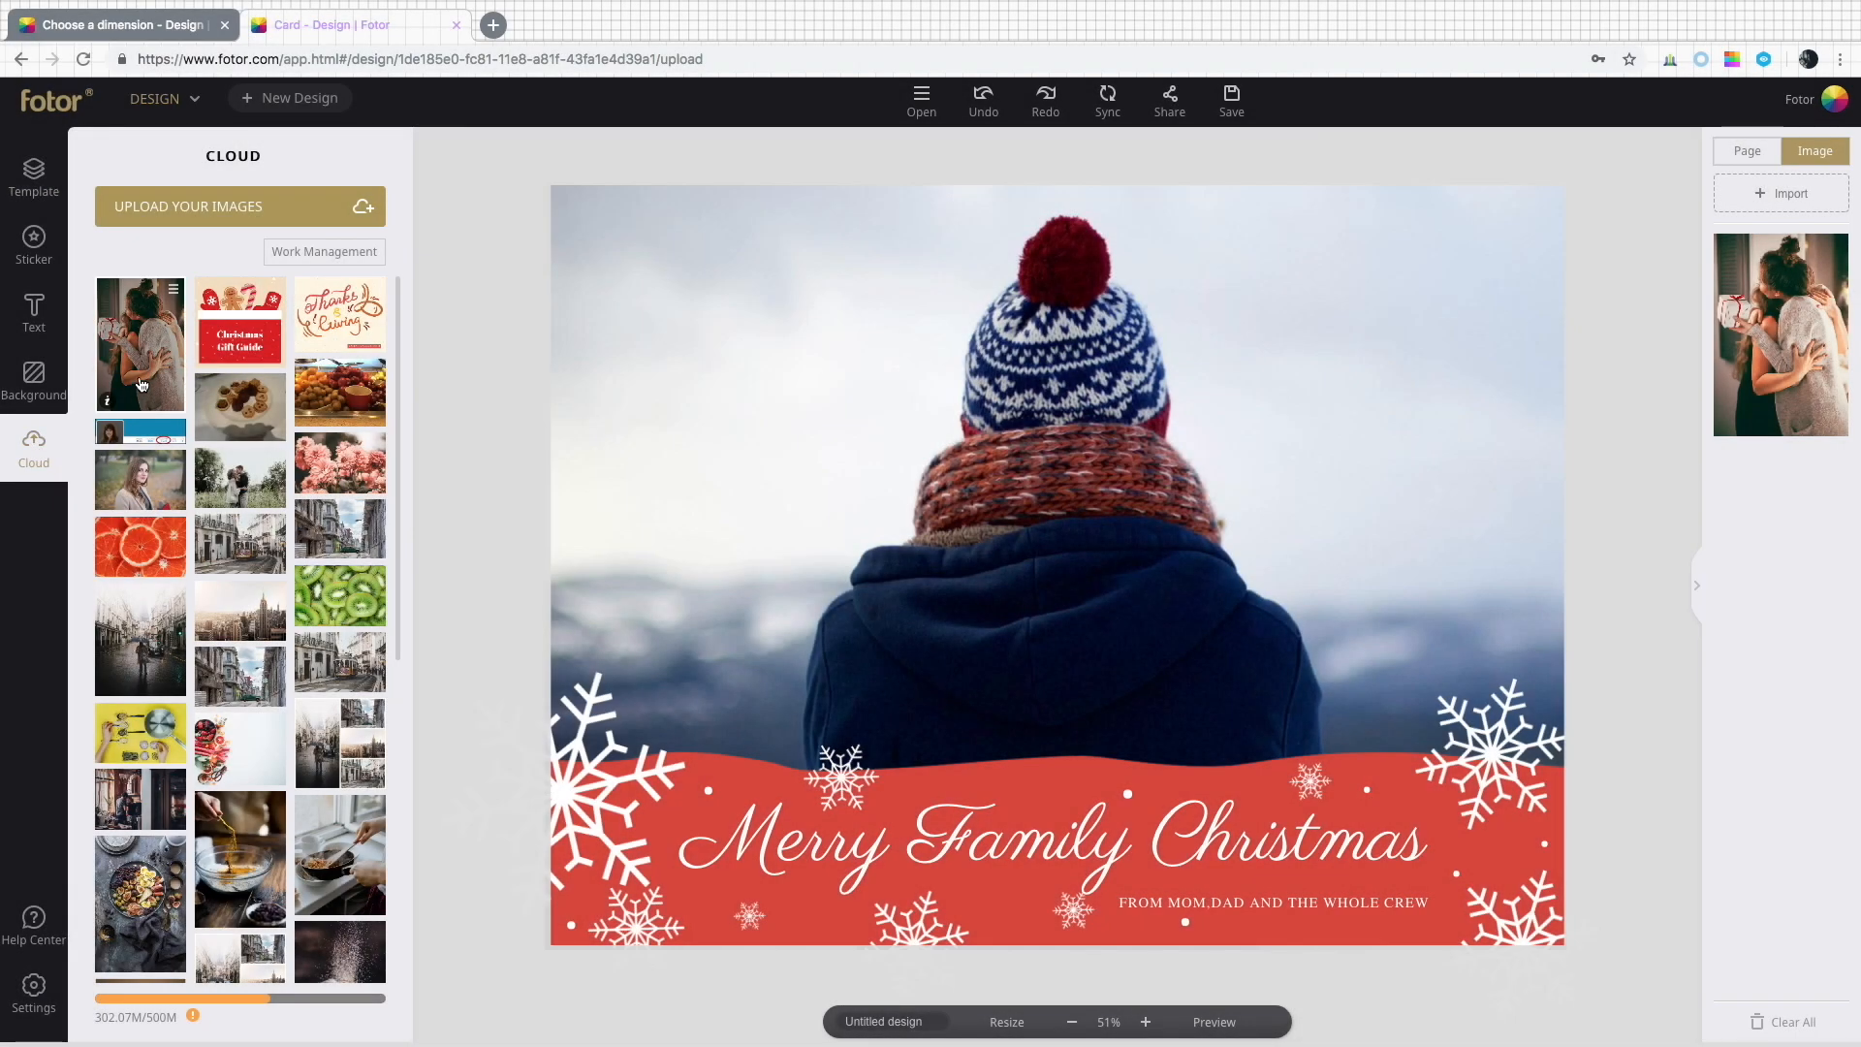
left_click_drag(141, 385, 986, 566)
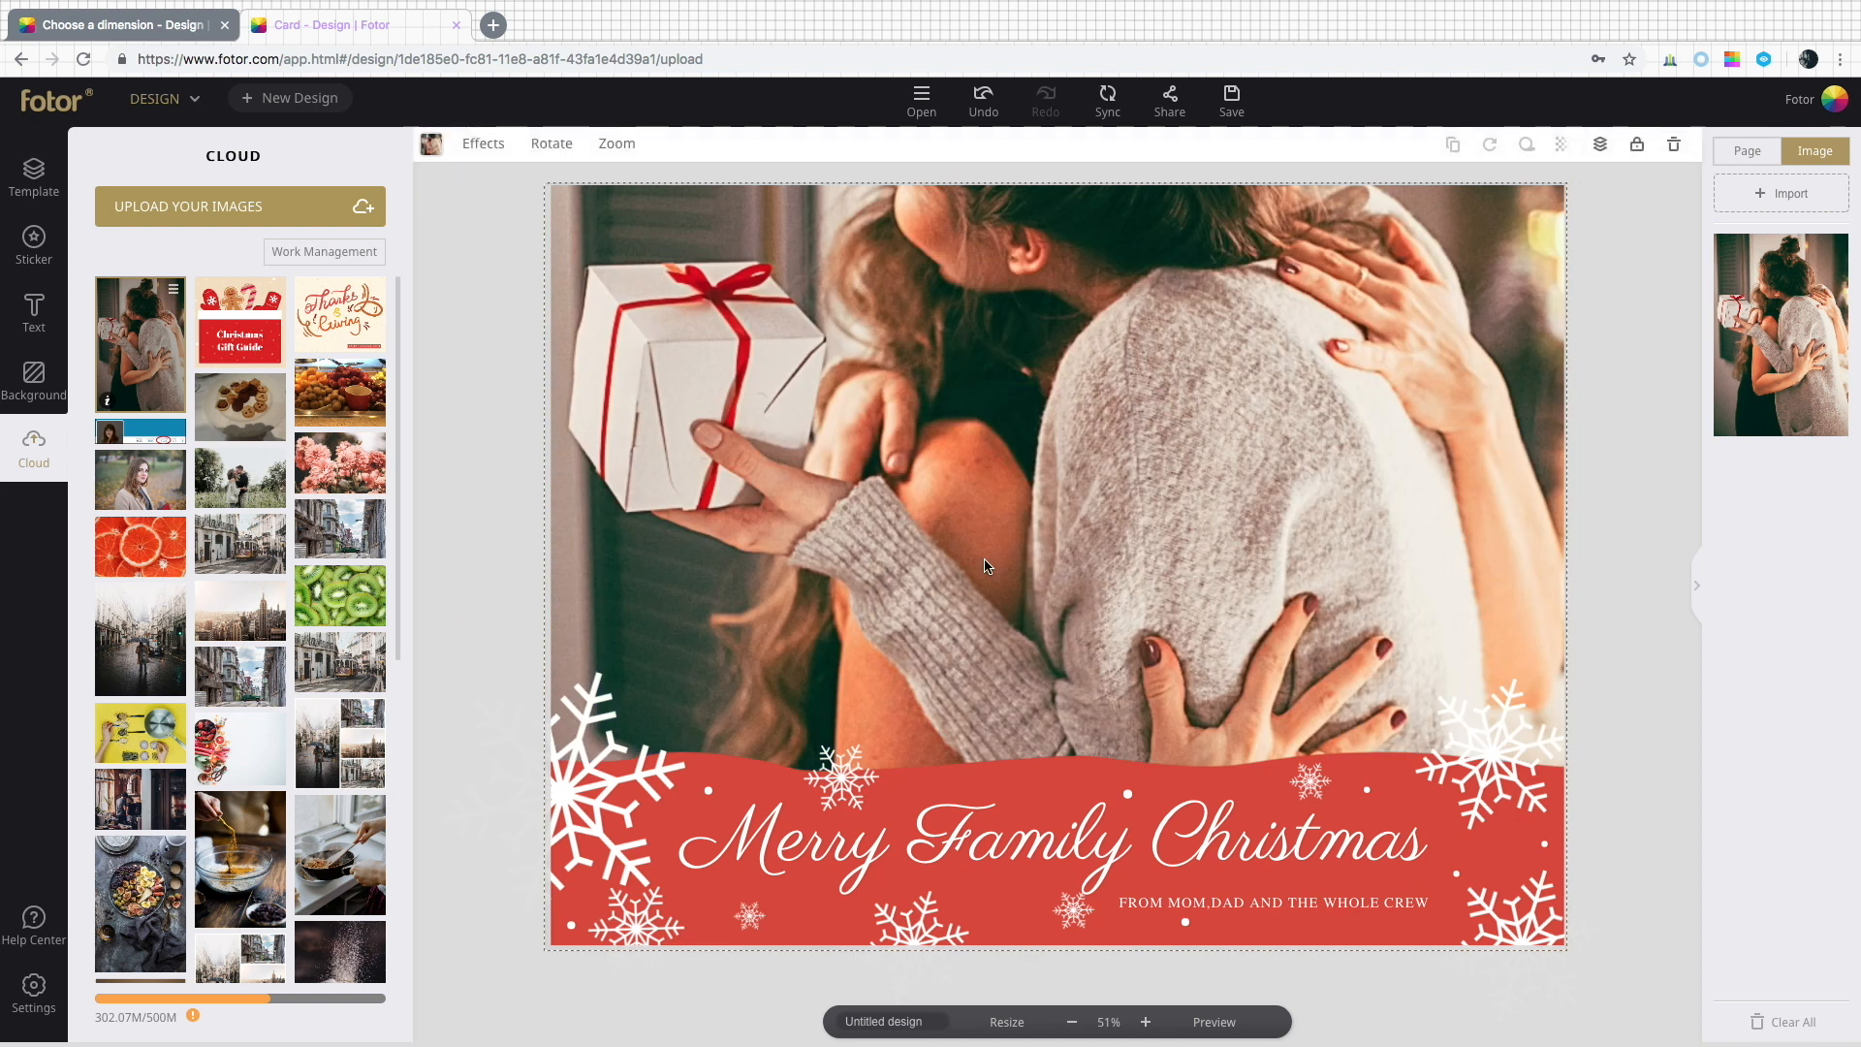
Reposition the photo inside its frame to show the women's heads and apply the change.
double_click(986, 566)
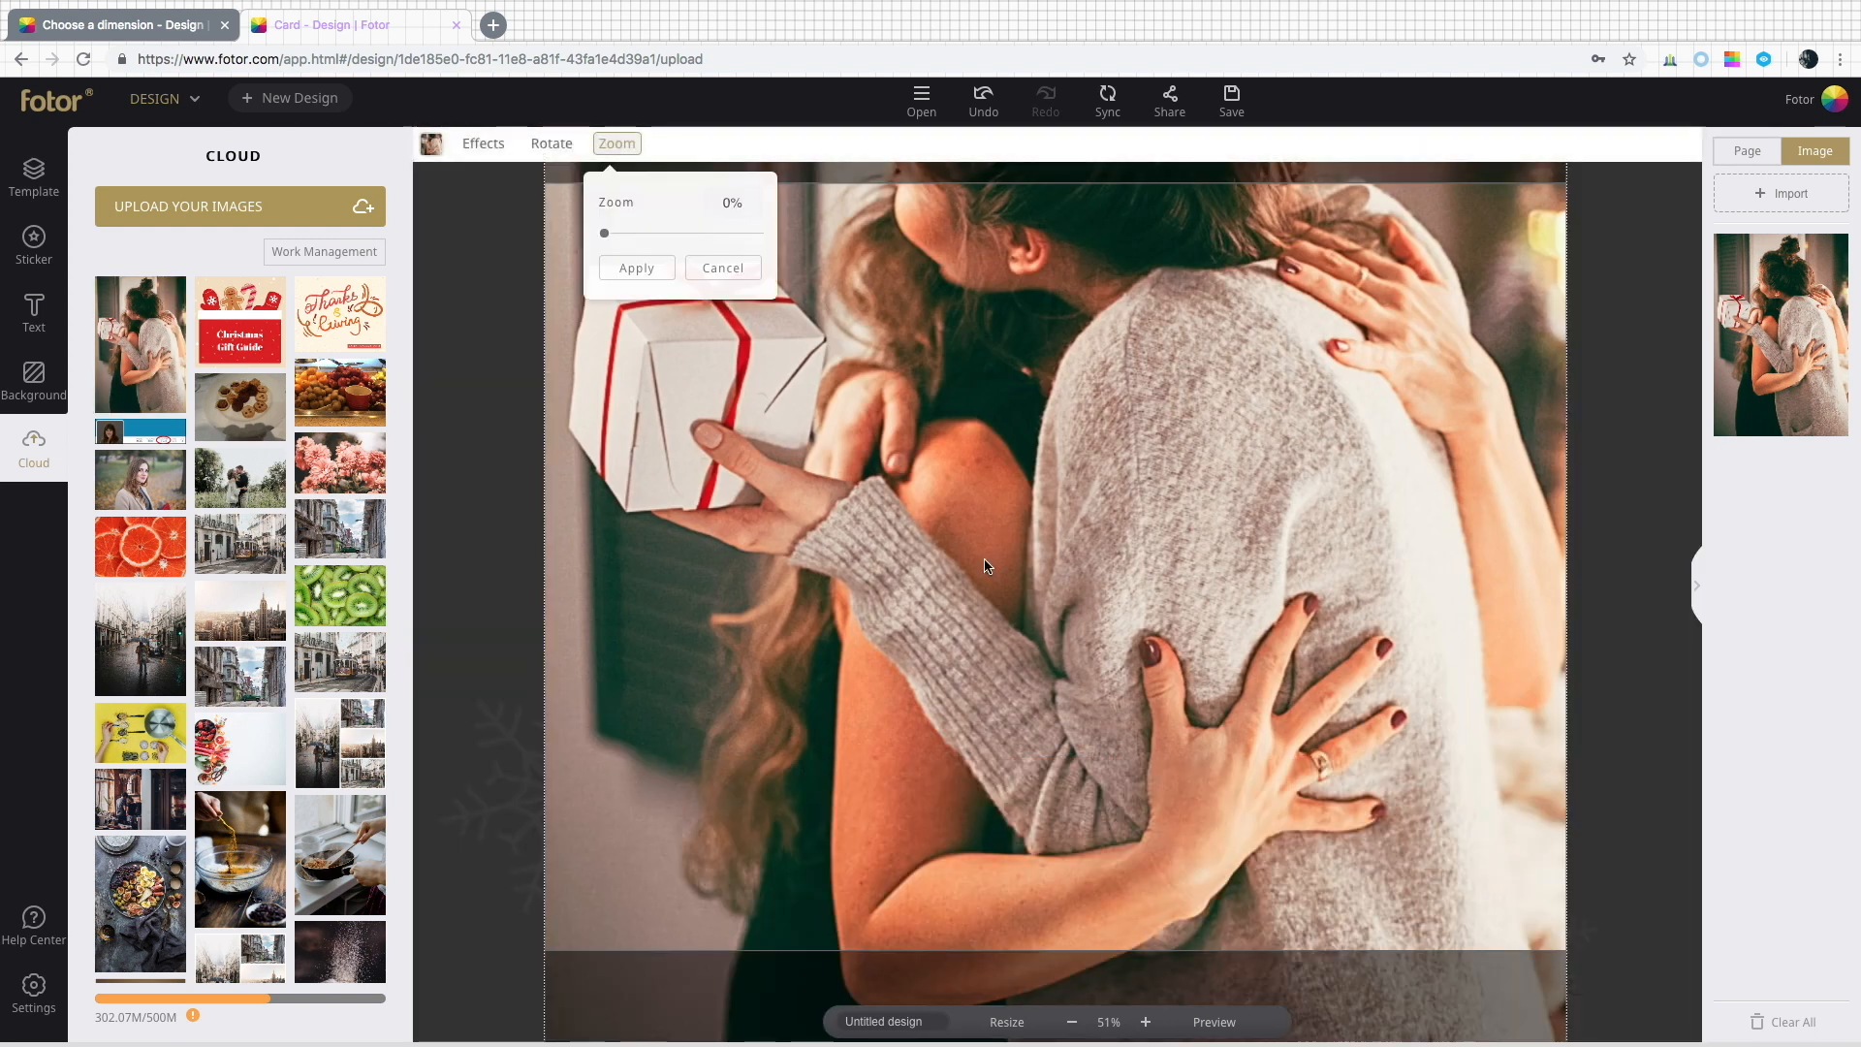
left_click_drag(986, 486, 984, 661)
left_click_drag(993, 506, 1018, 640)
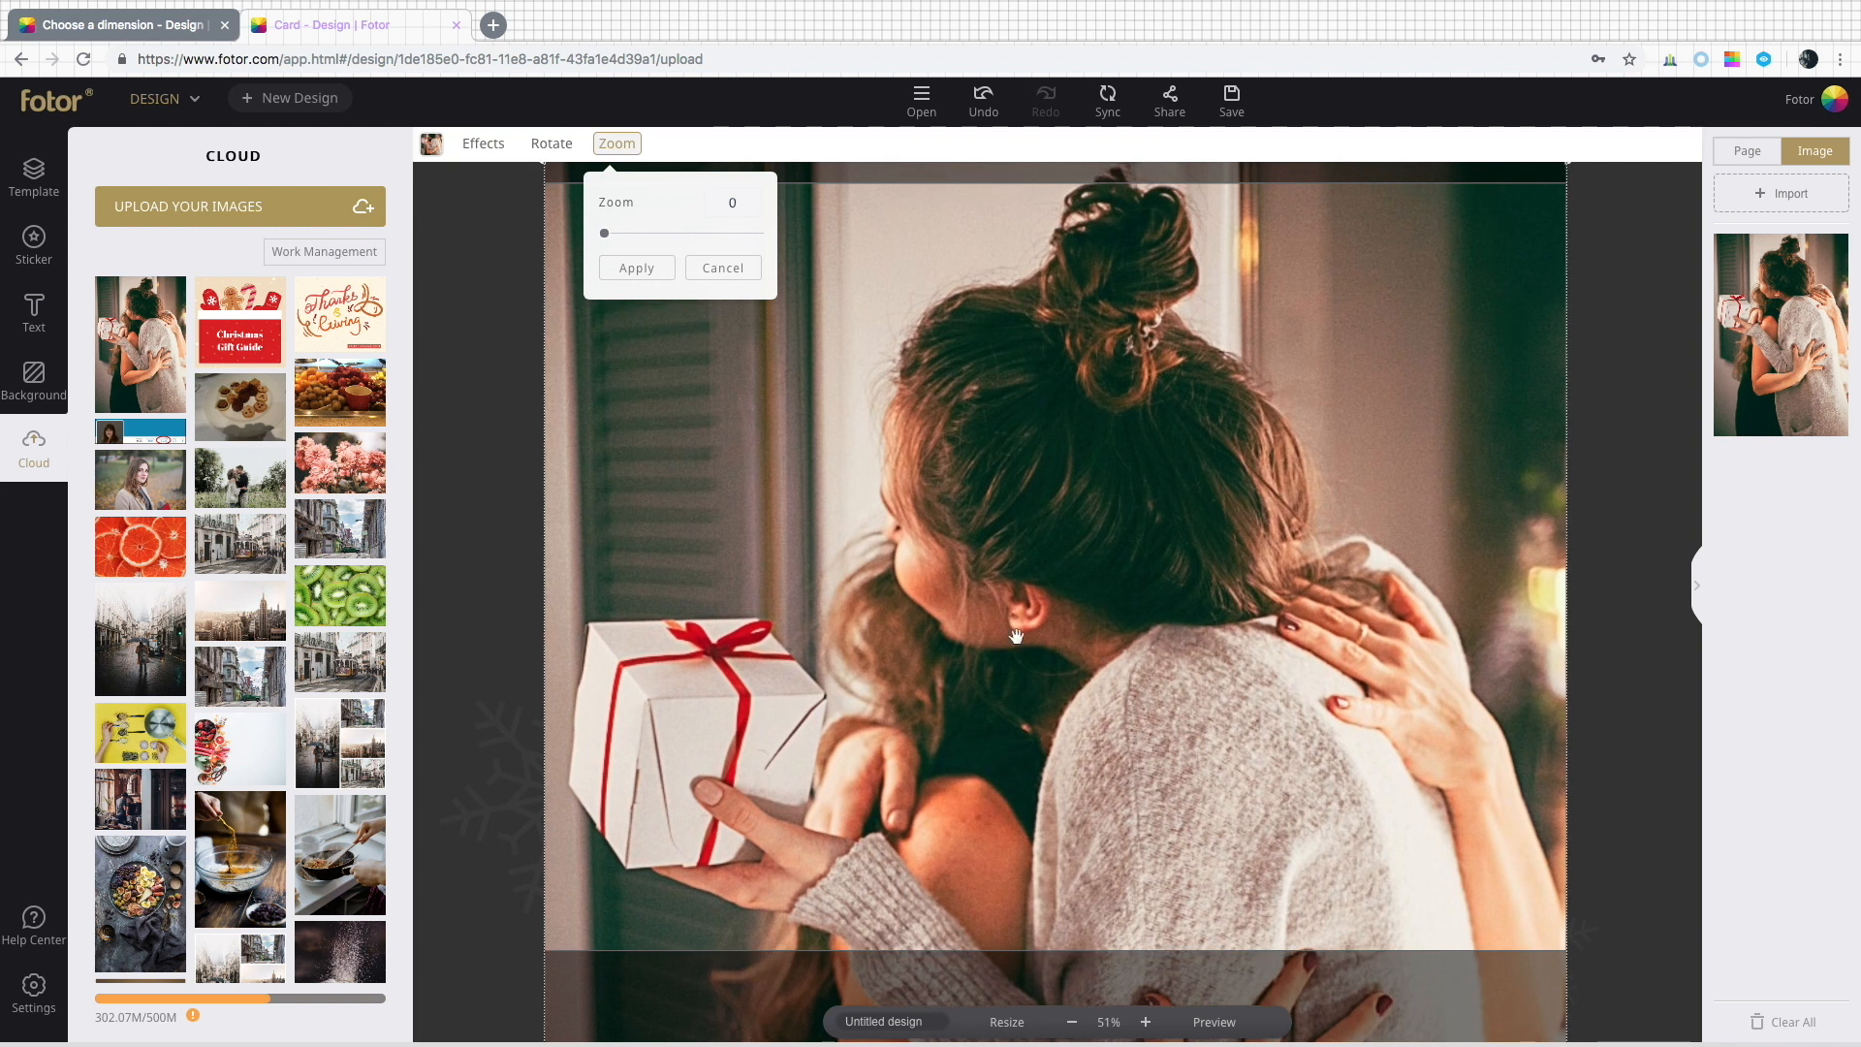
left_click(636, 269)
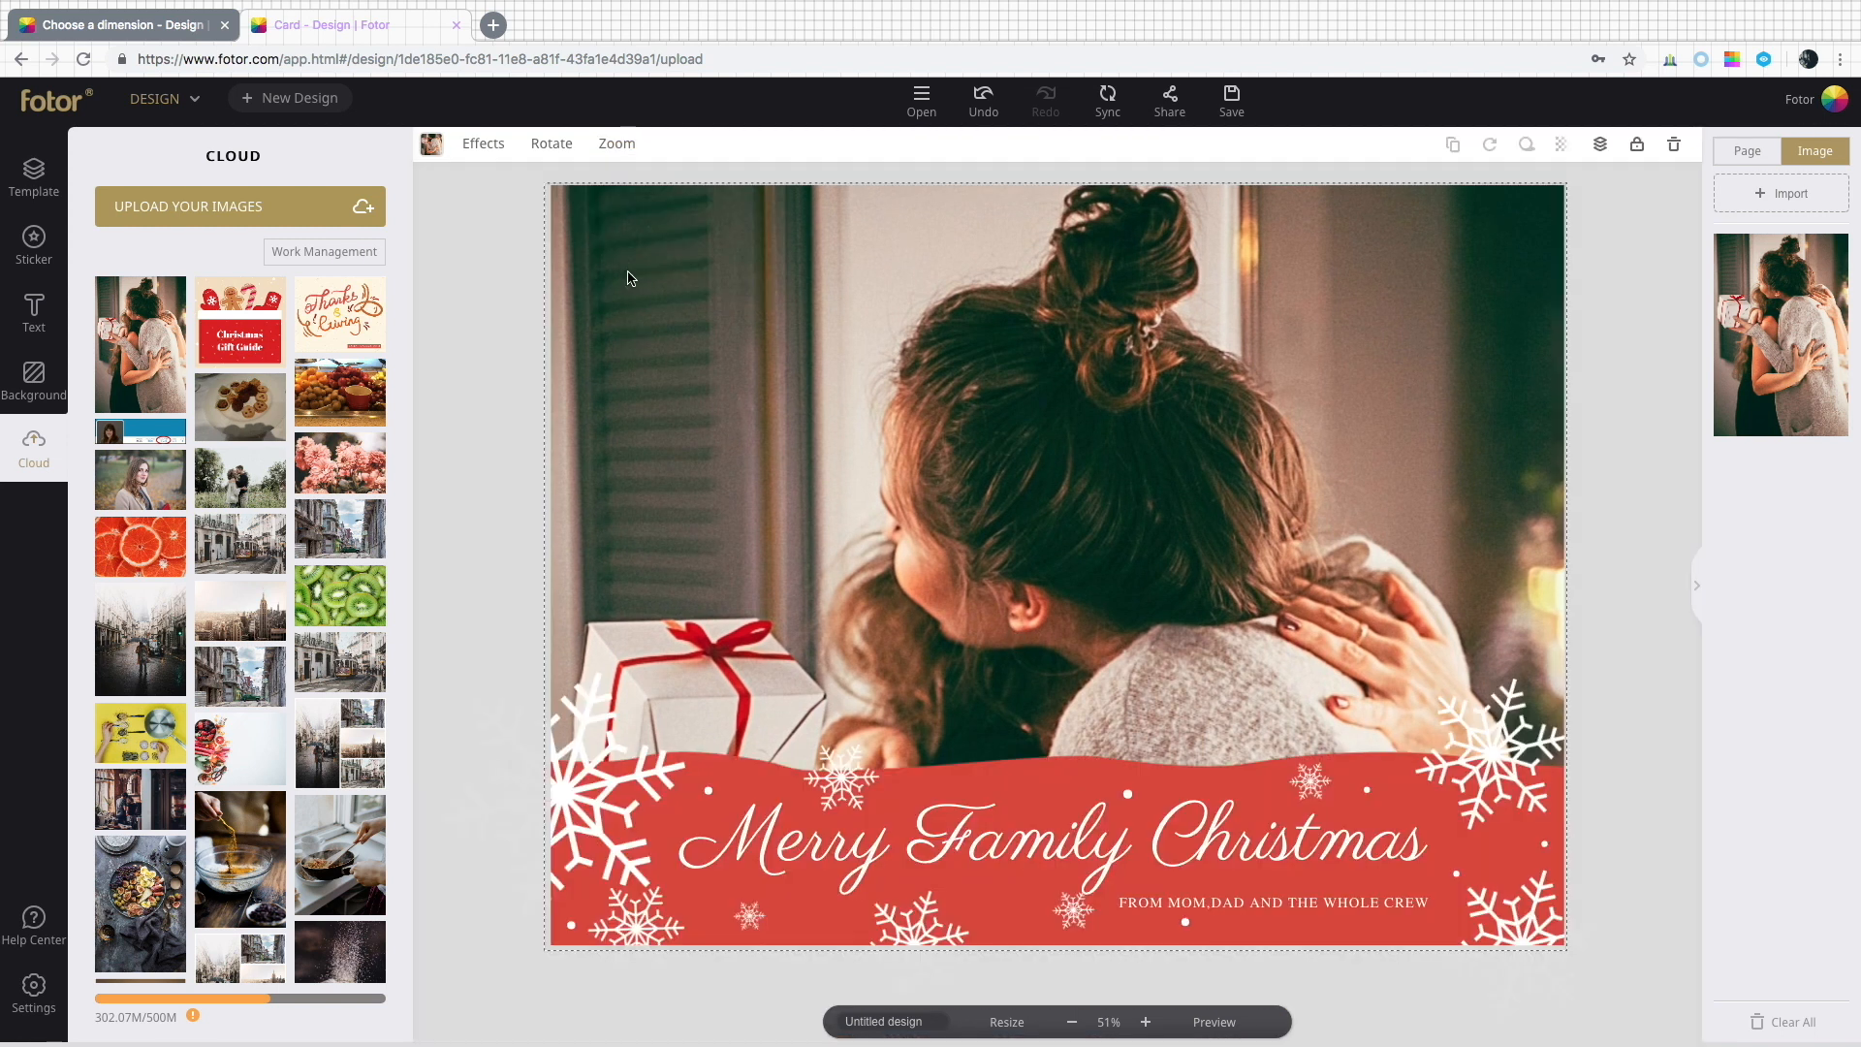
Try several photo filter effects and apply the last one in the grid.
left_click(574, 159)
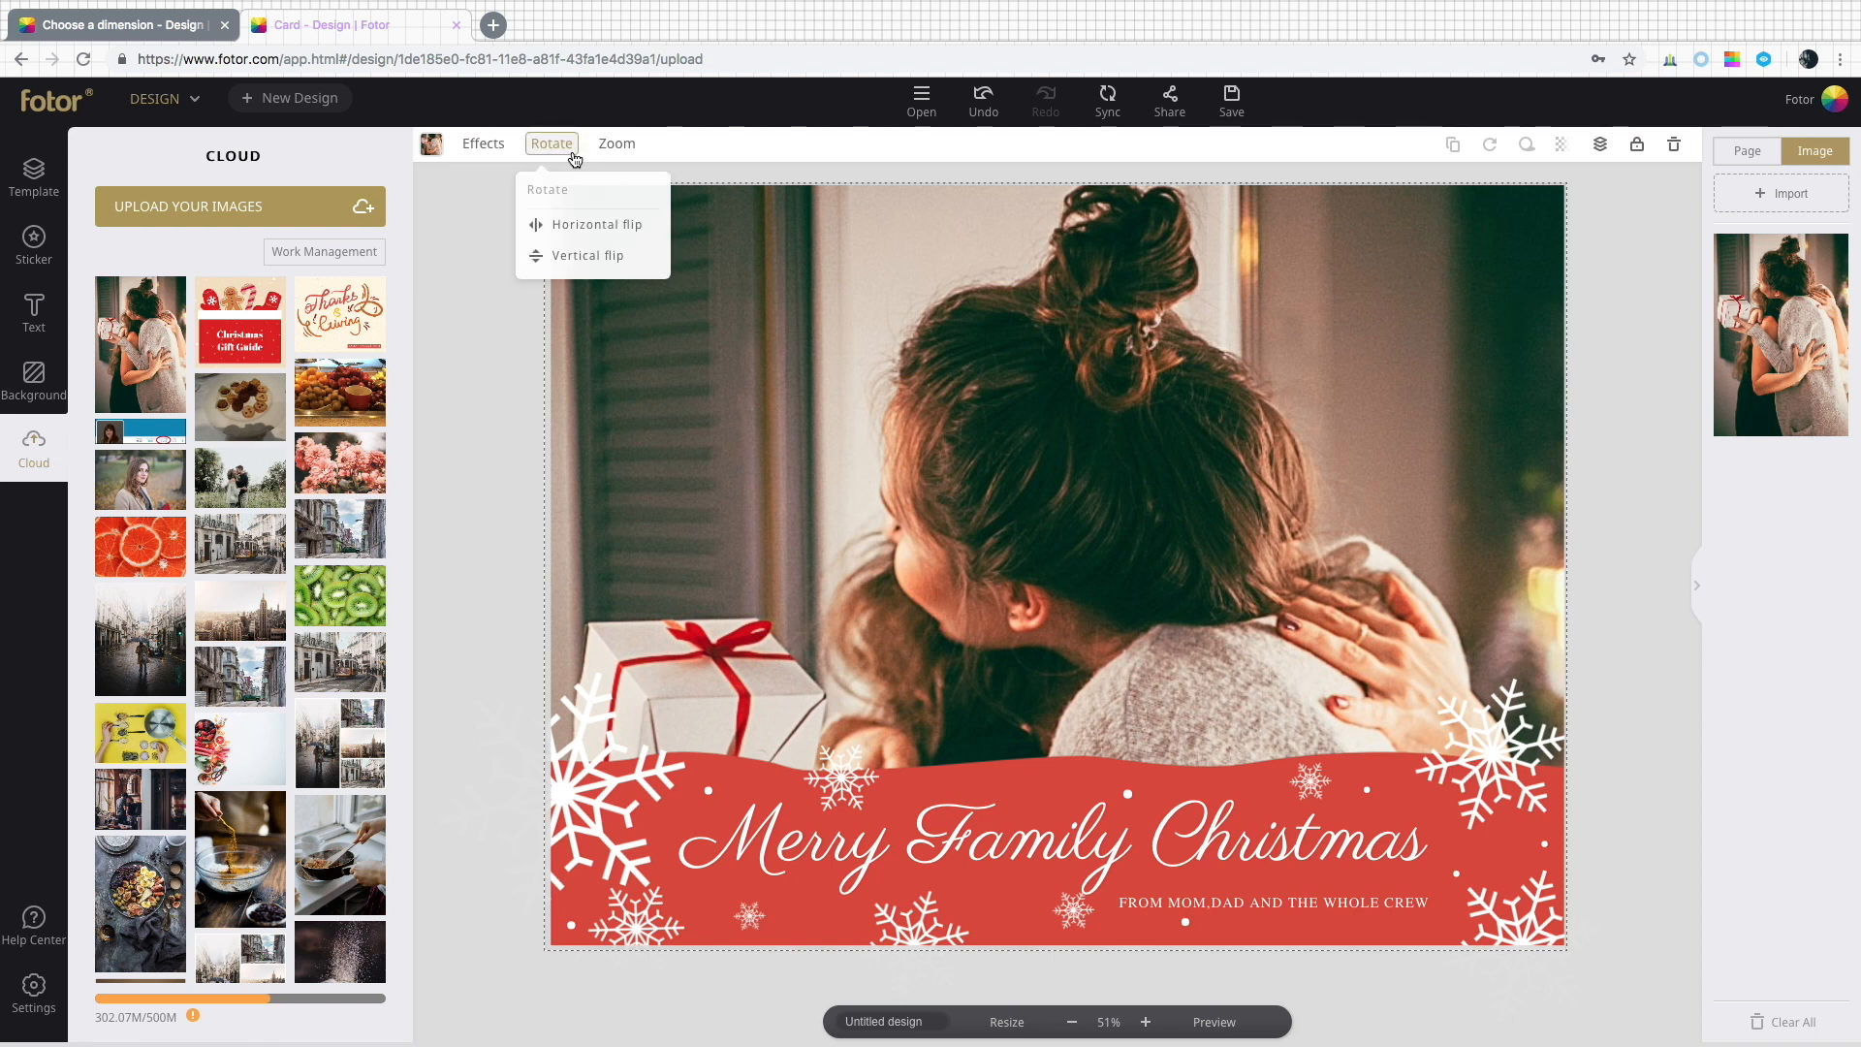
left_click(493, 157)
left_click(581, 217)
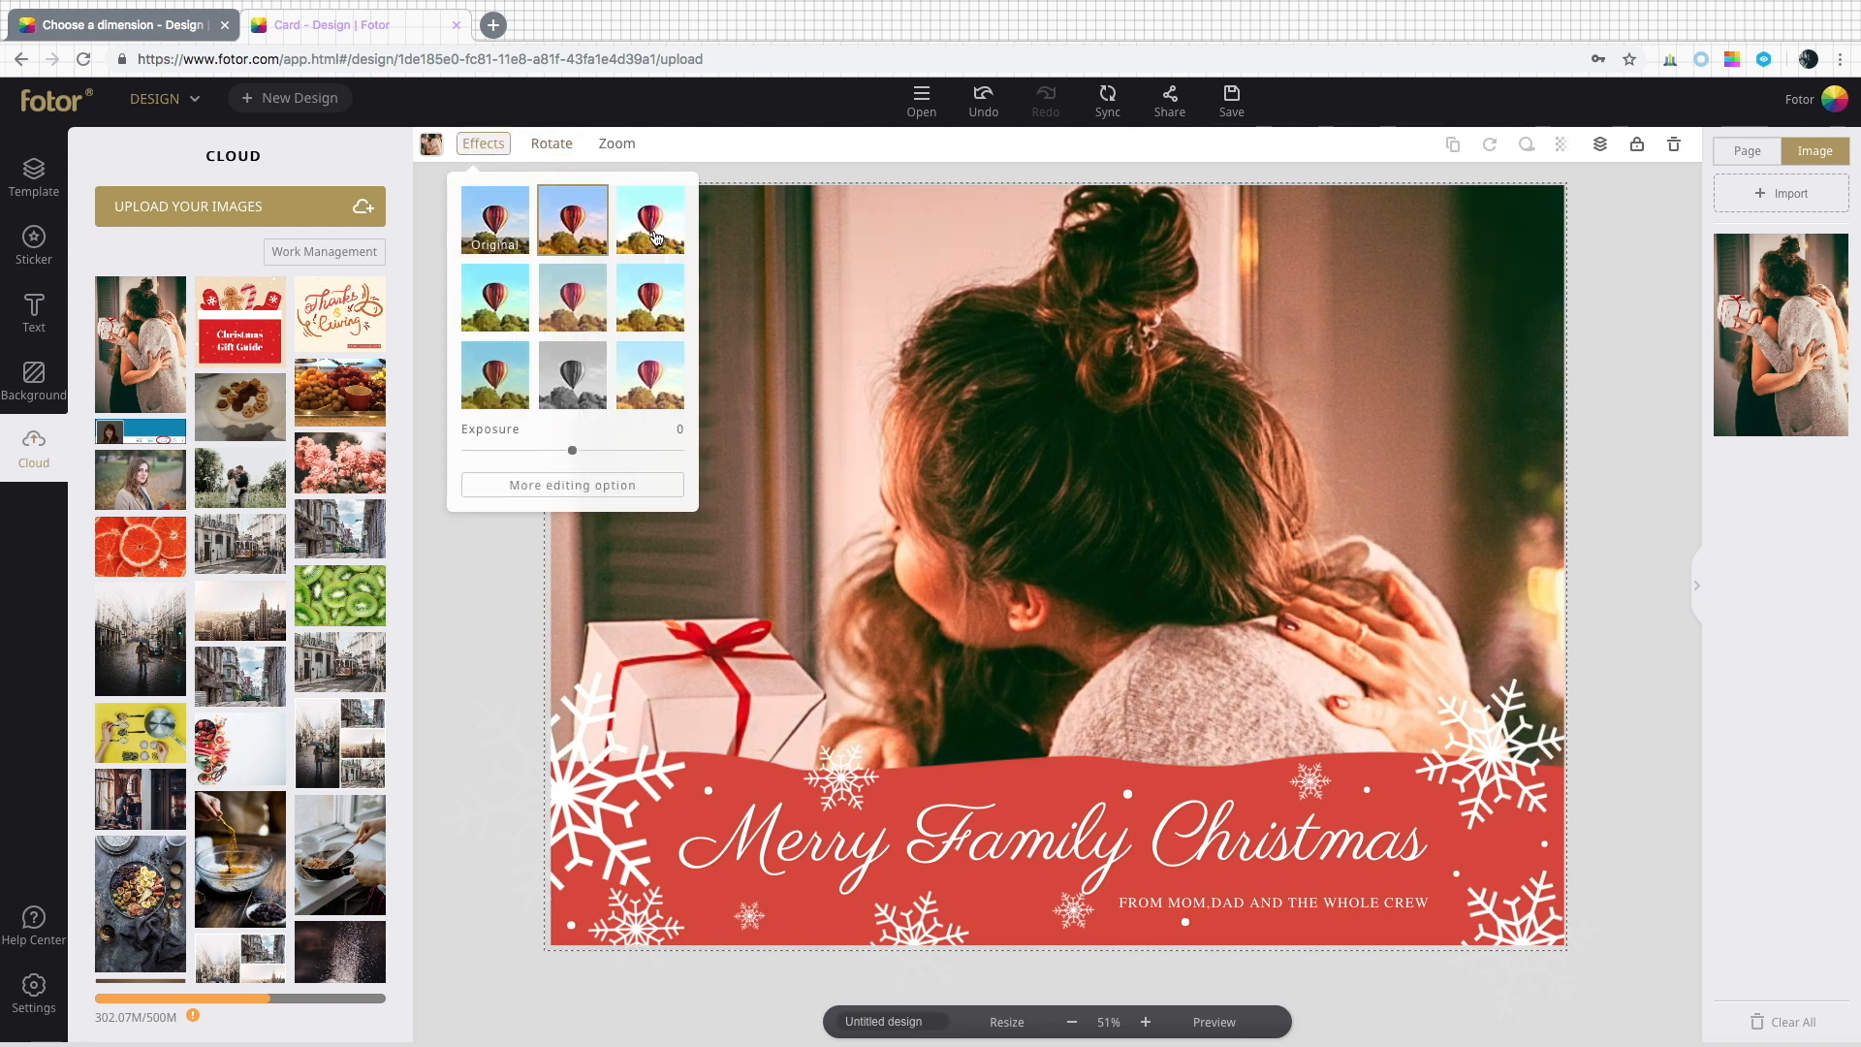
left_click(656, 237)
left_click(658, 297)
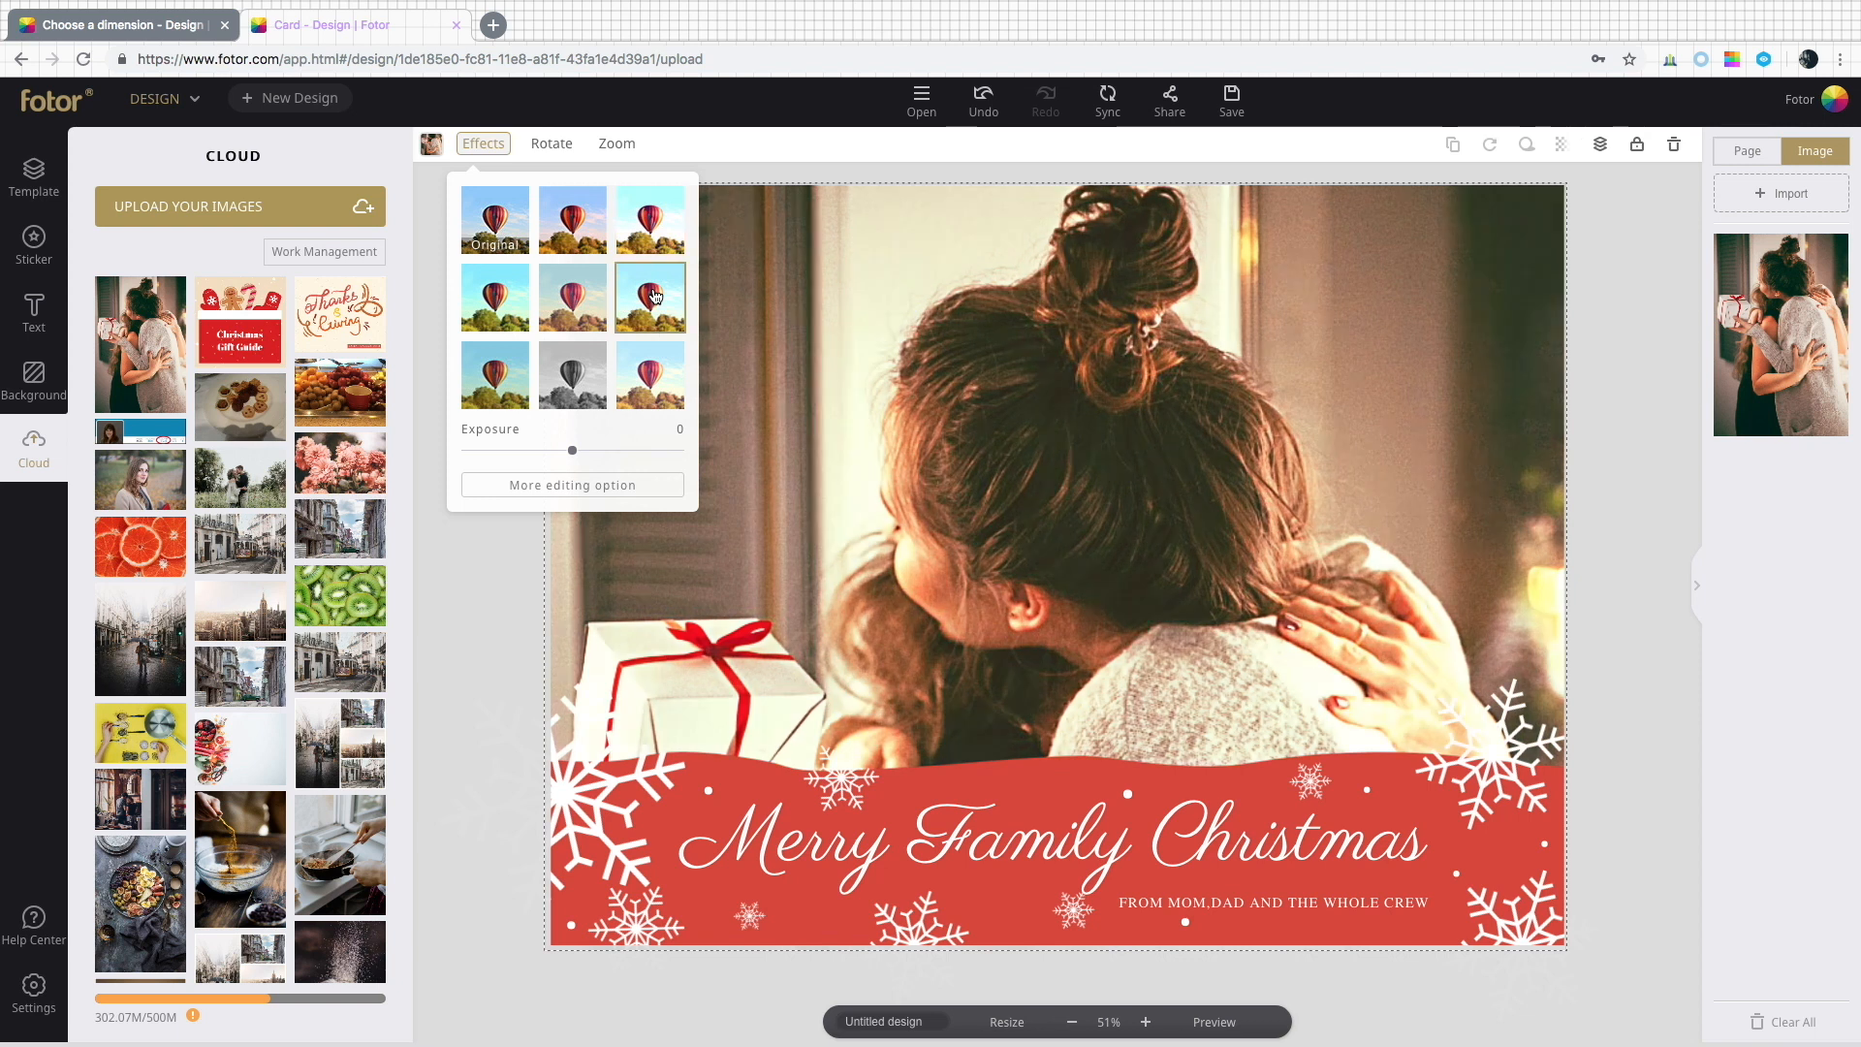
left_click(502, 387)
left_click(568, 389)
left_click(630, 396)
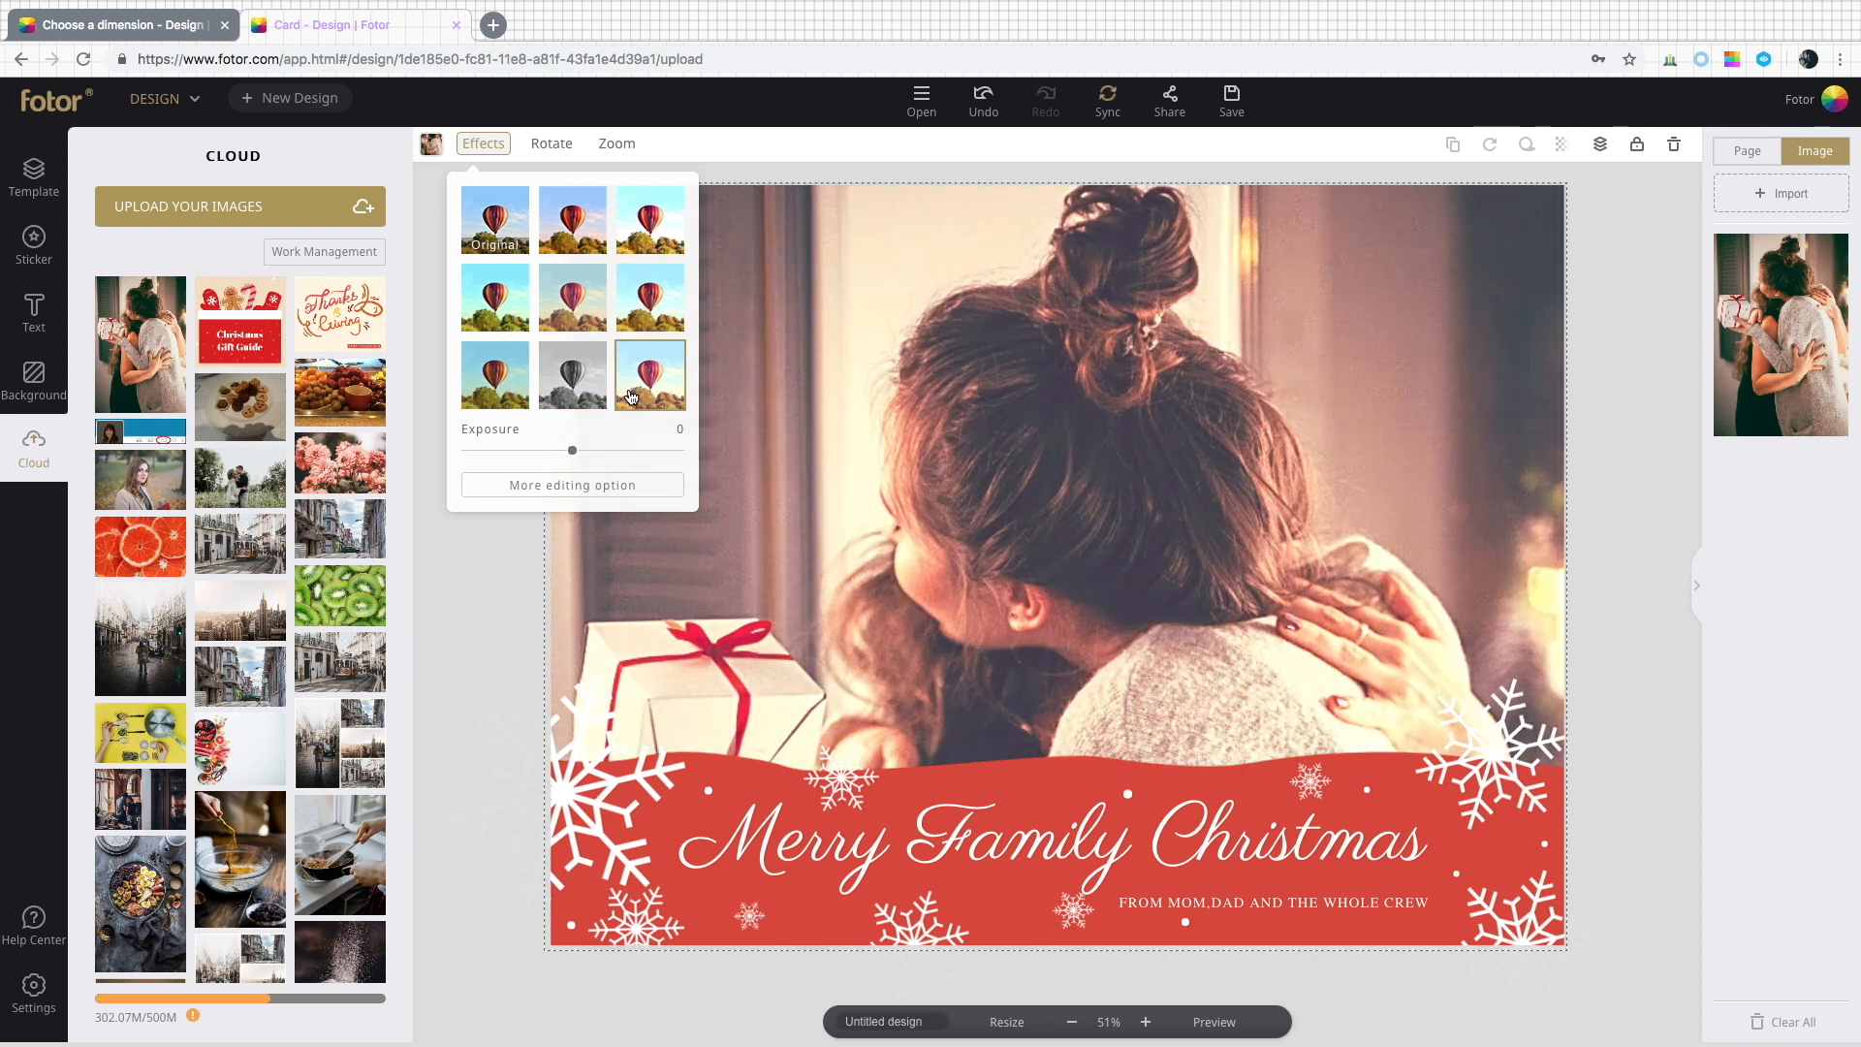
left_click(485, 152)
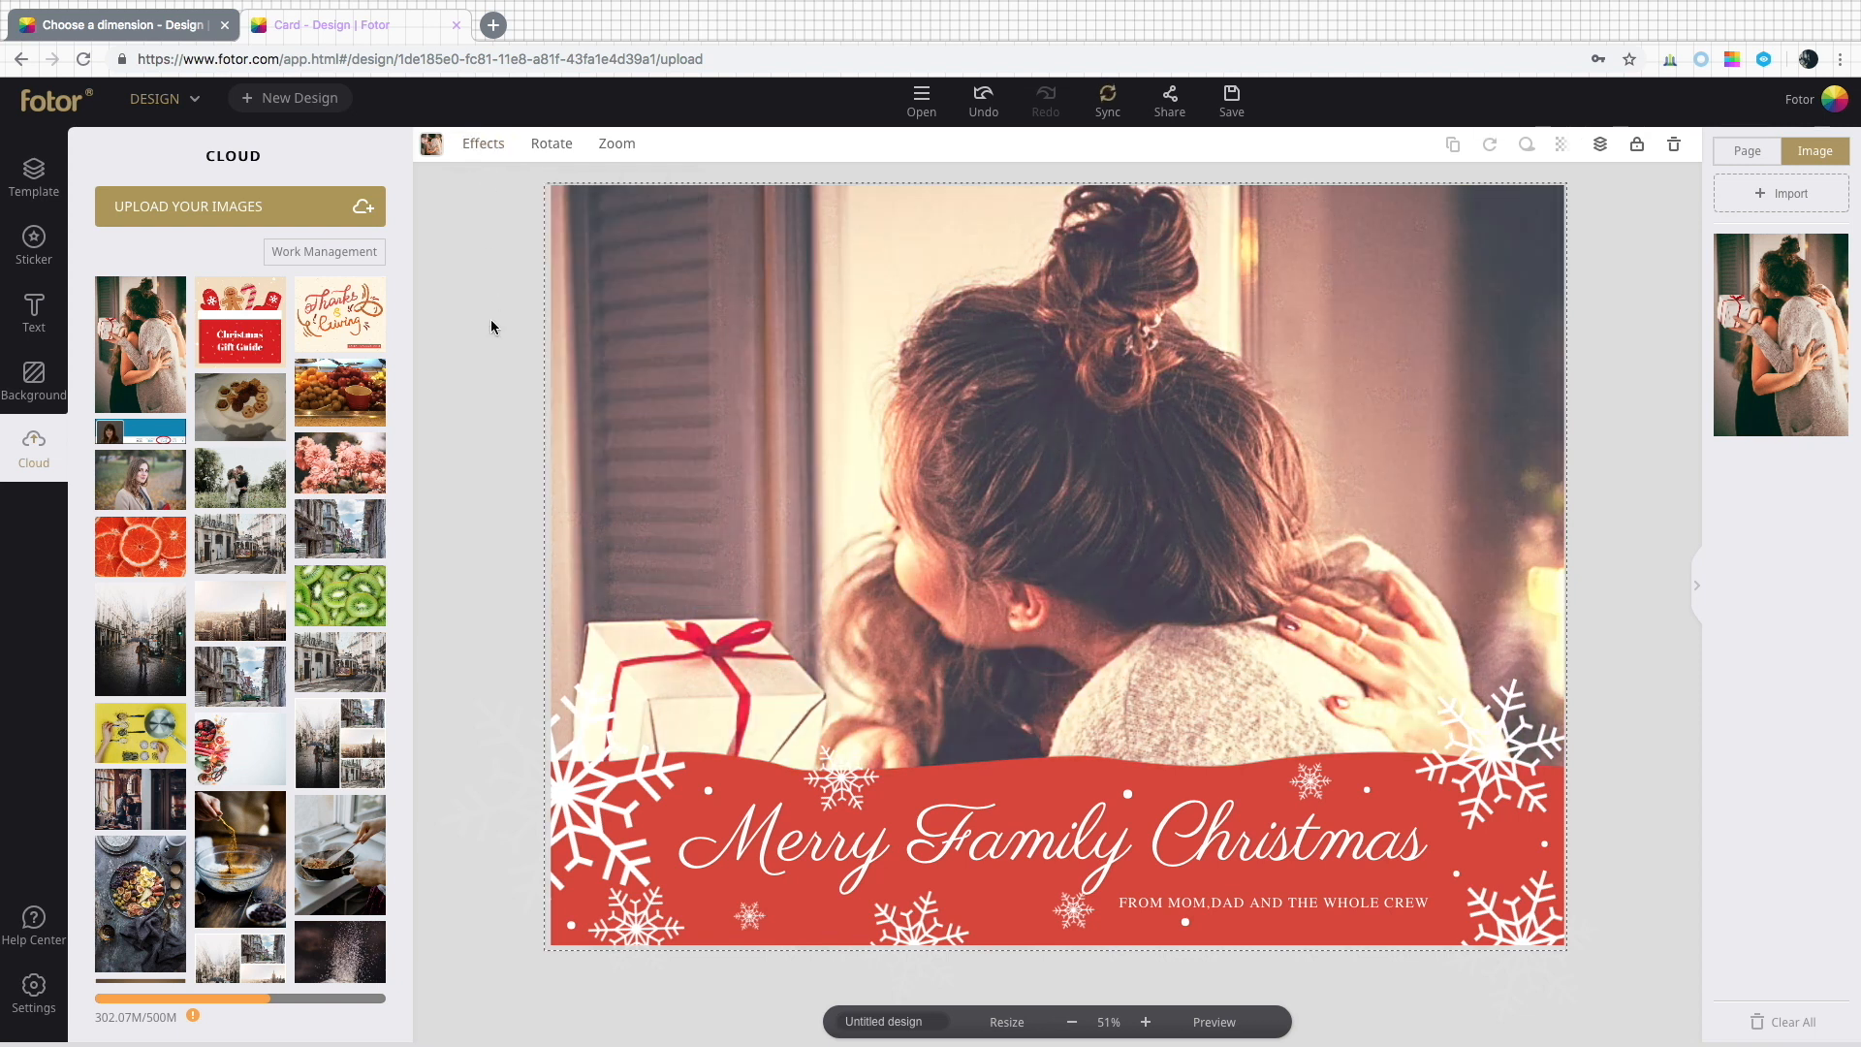
Change the Merry Family Christmas title text colour to yellow.
left_click(778, 835)
left_click(431, 146)
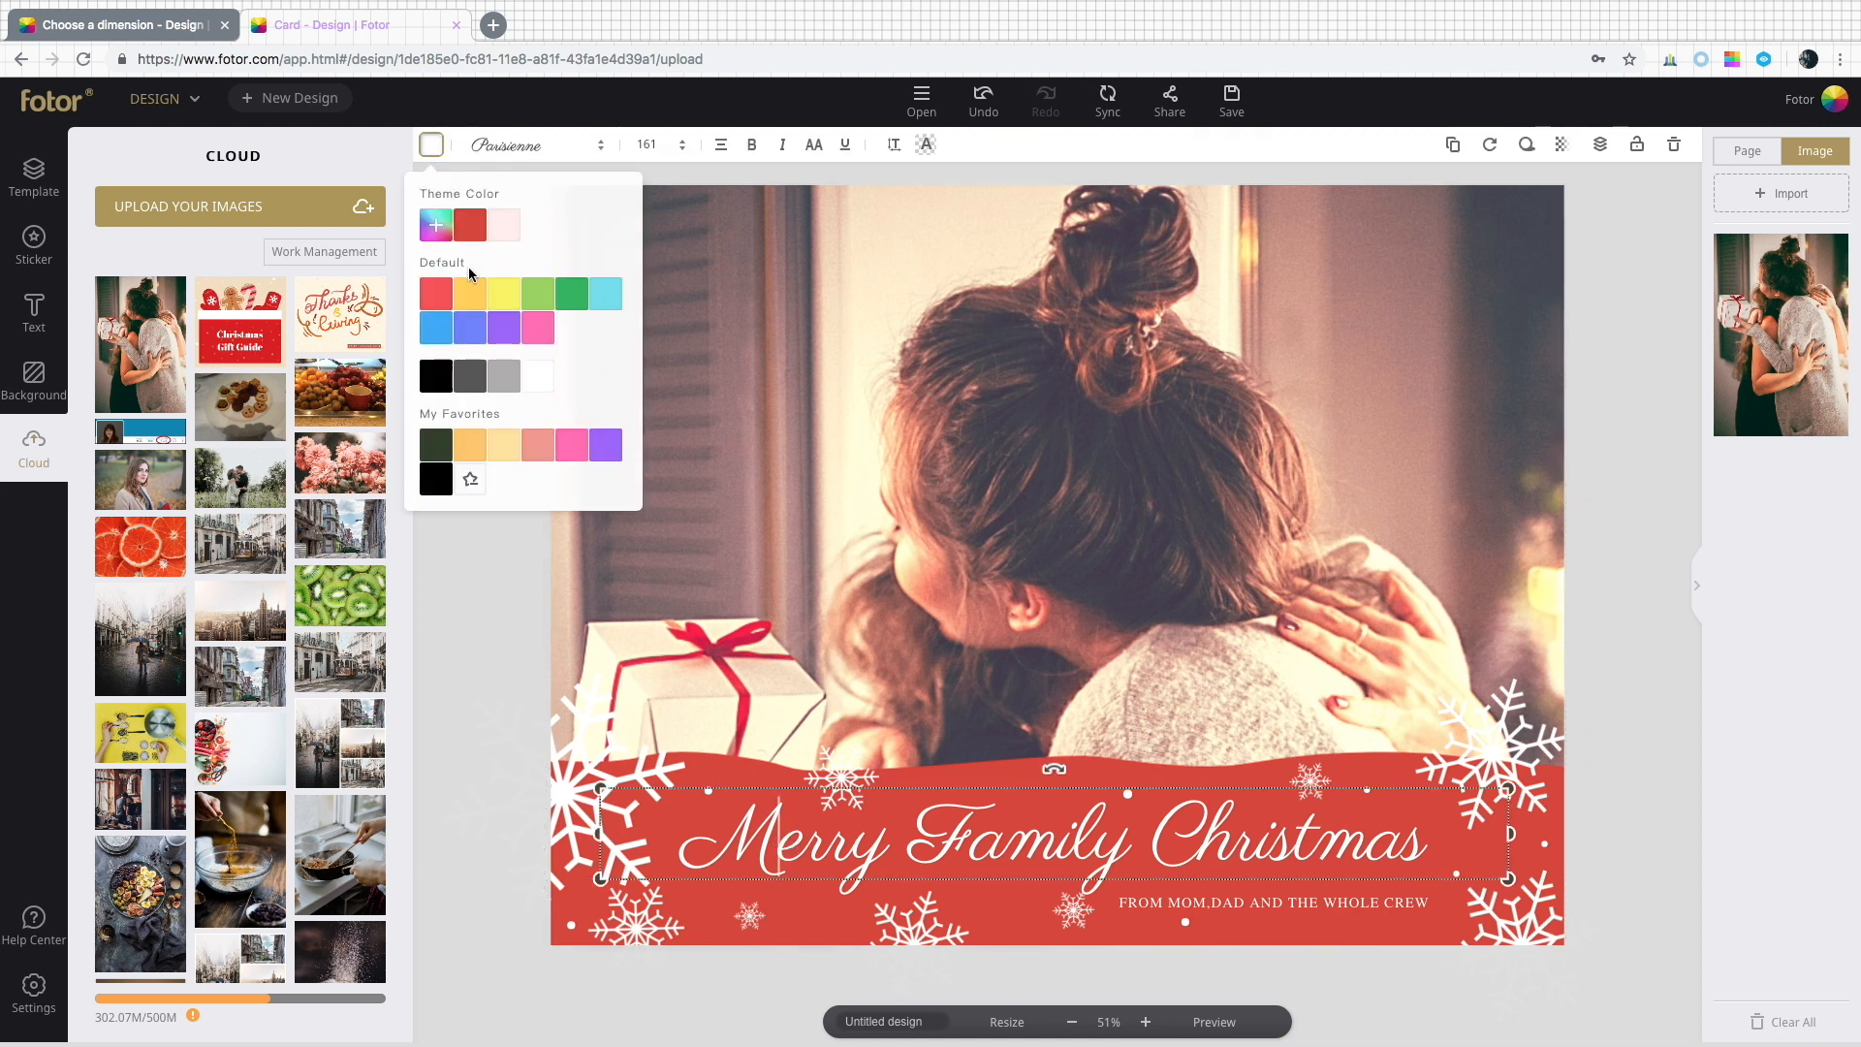
left_click(473, 301)
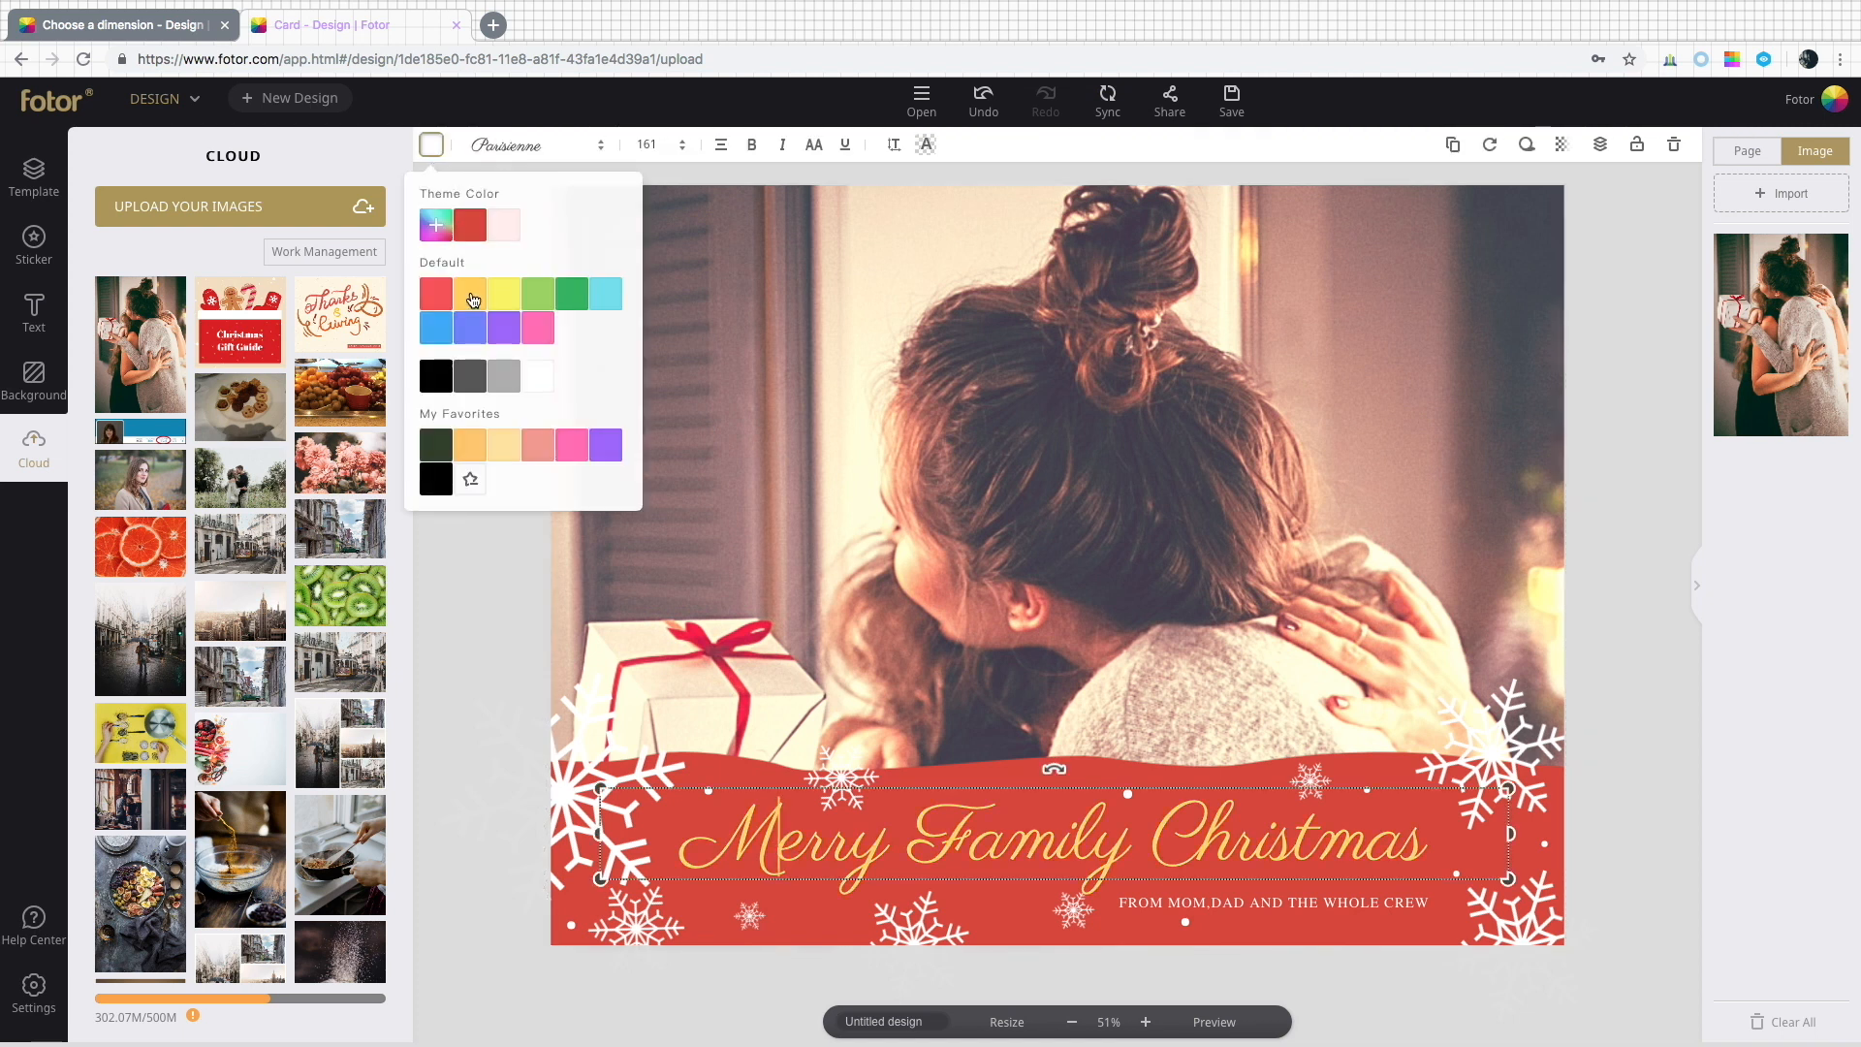
left_click(436, 151)
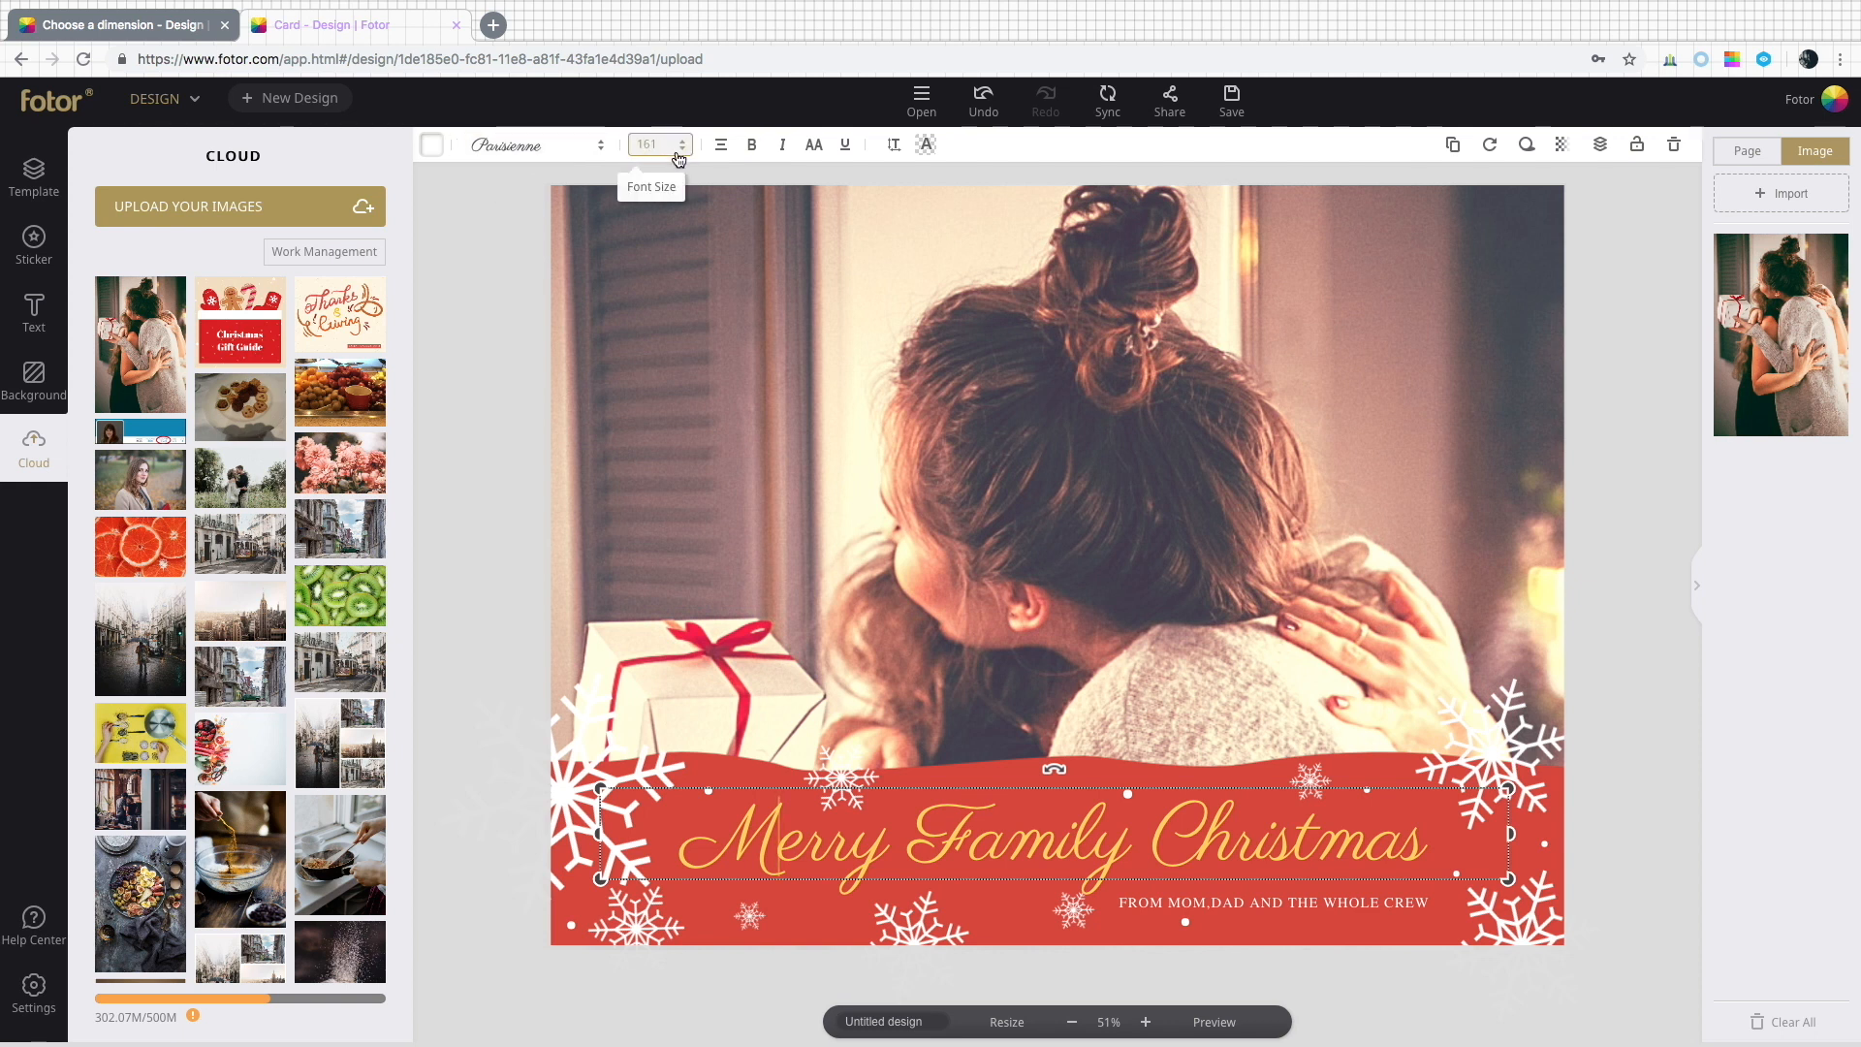
Make the title text bold, then undo the bold.
left_click(751, 149)
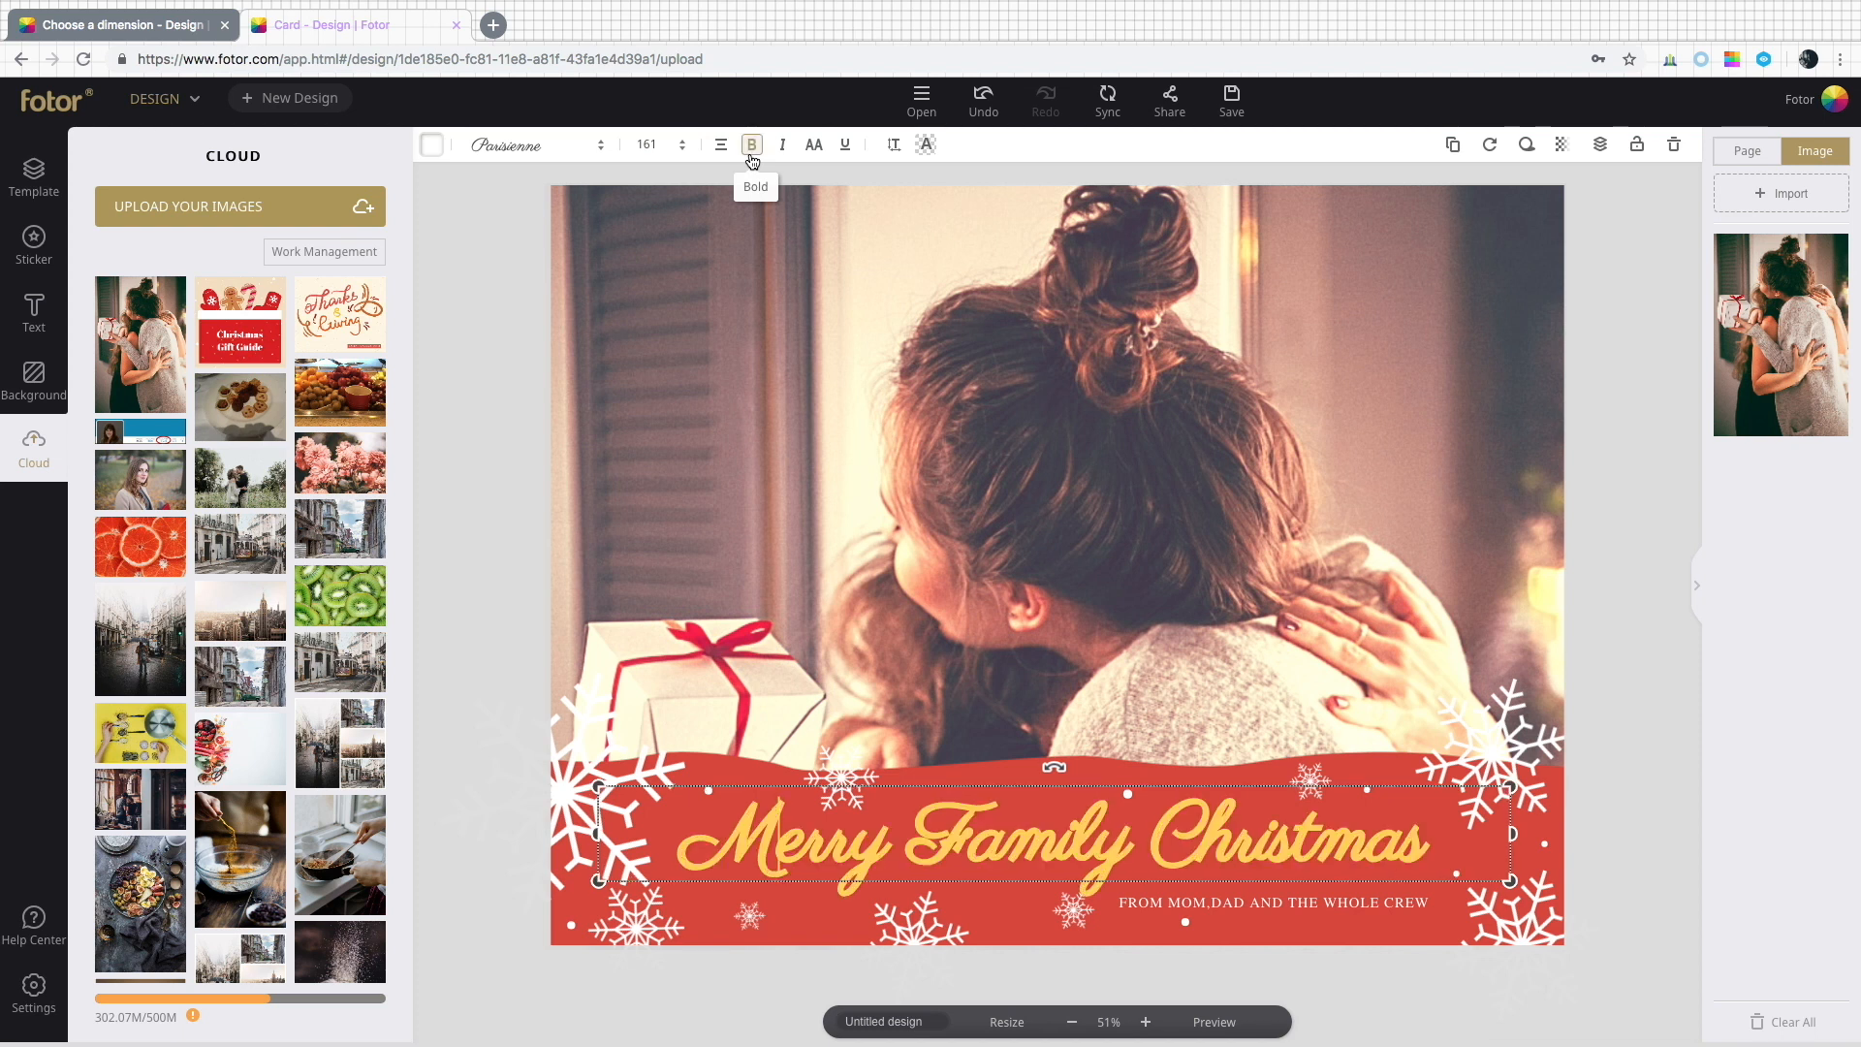
left_click(1001, 122)
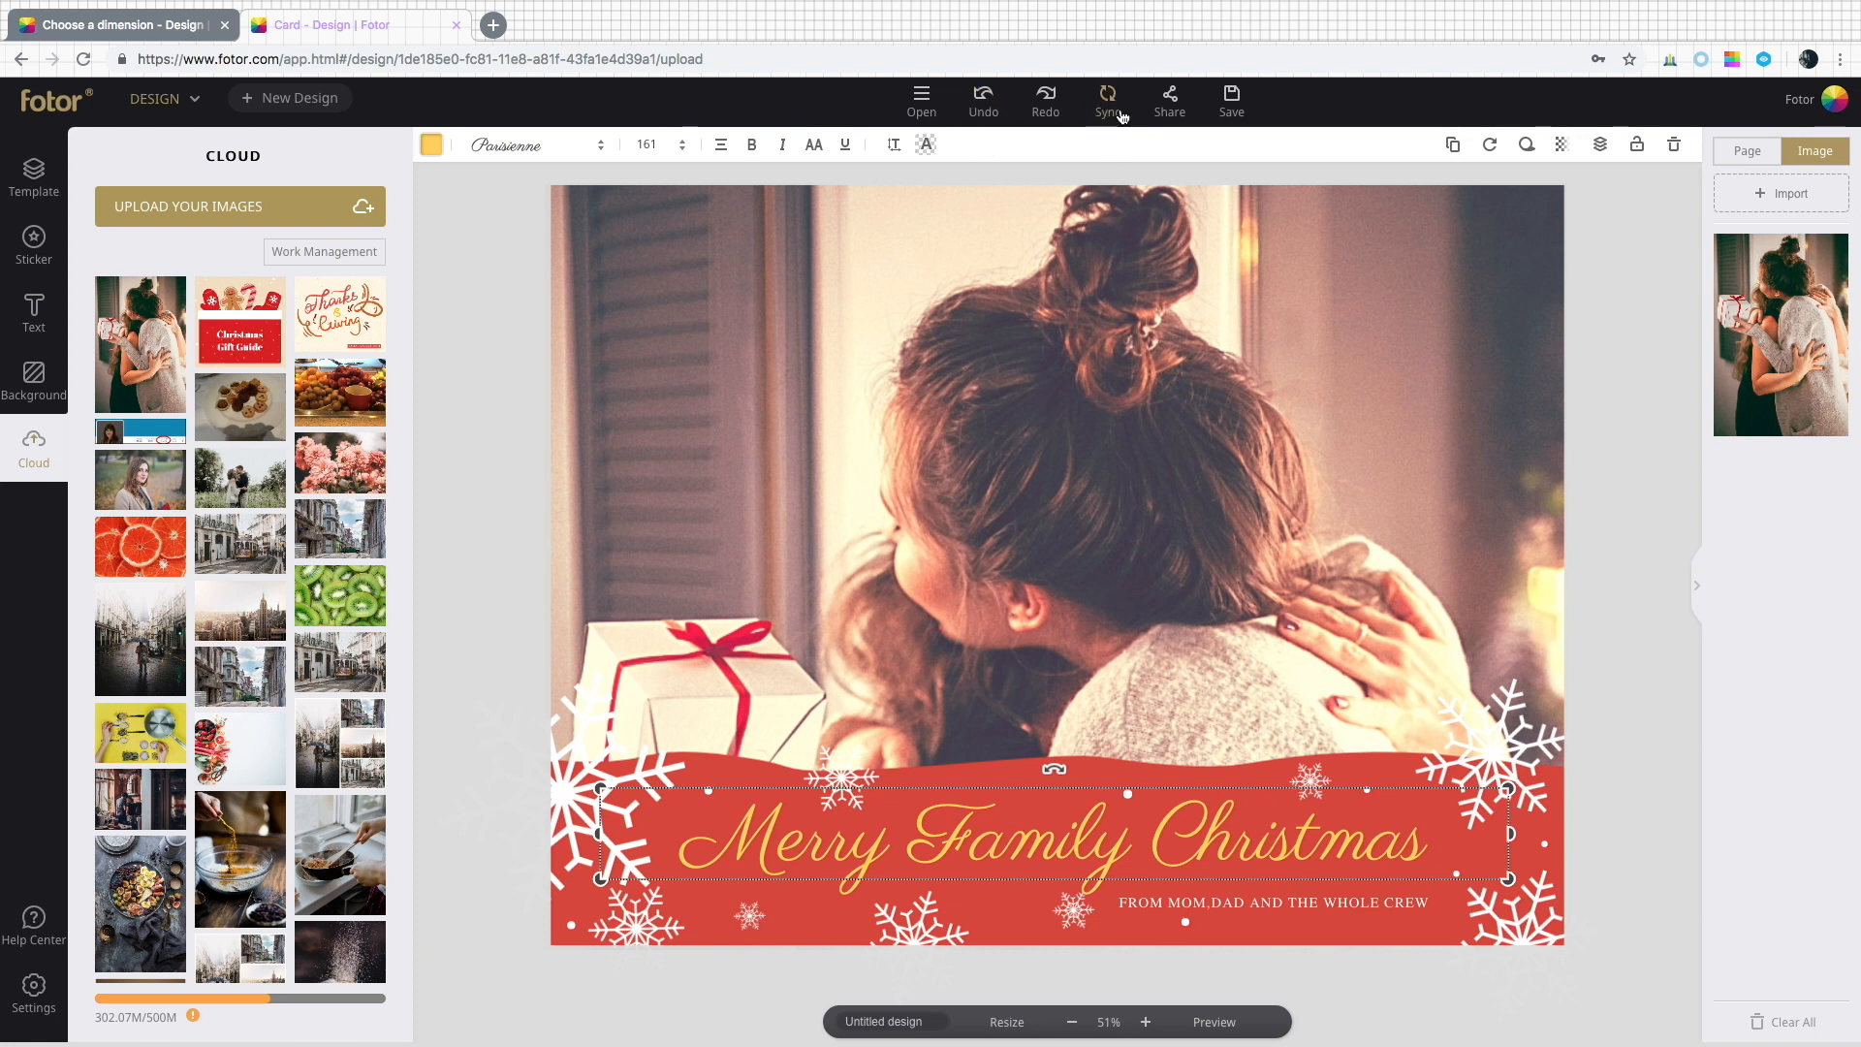
Open My Work from the account menu to view the saved designs.
left_click(1838, 101)
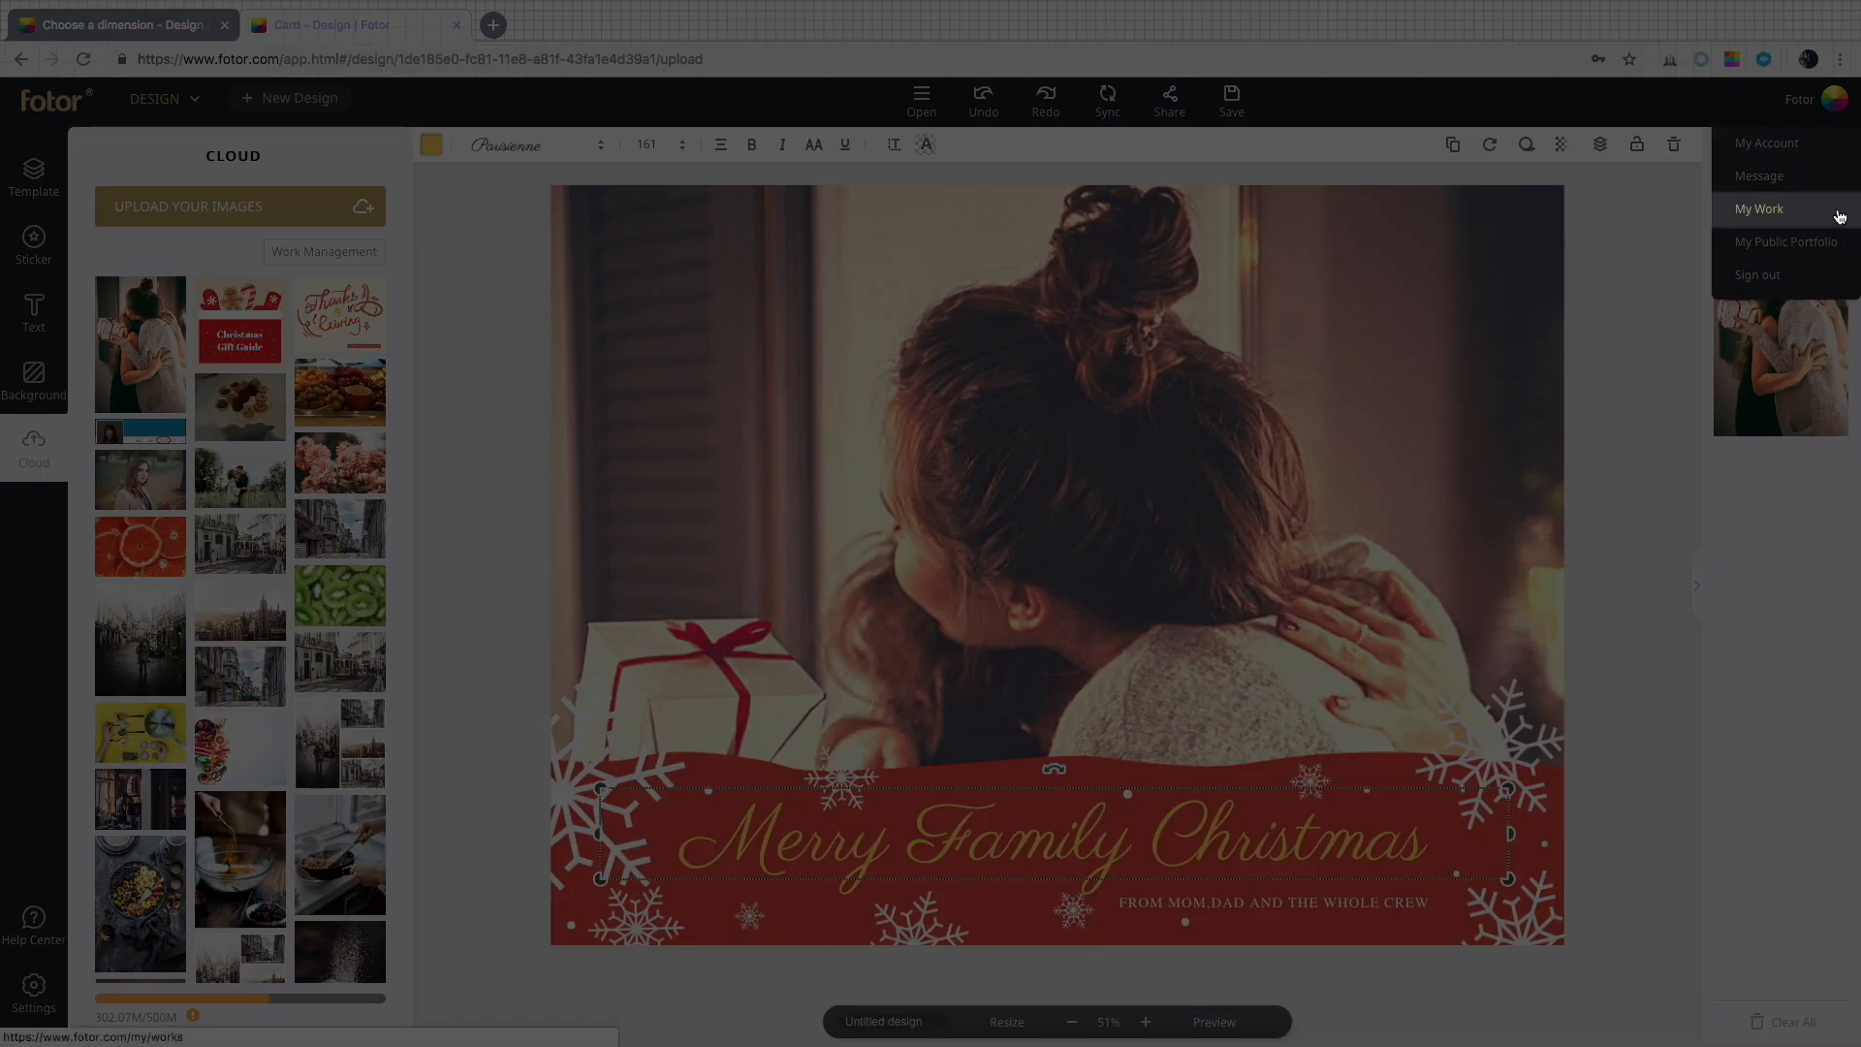
left_click(1840, 213)
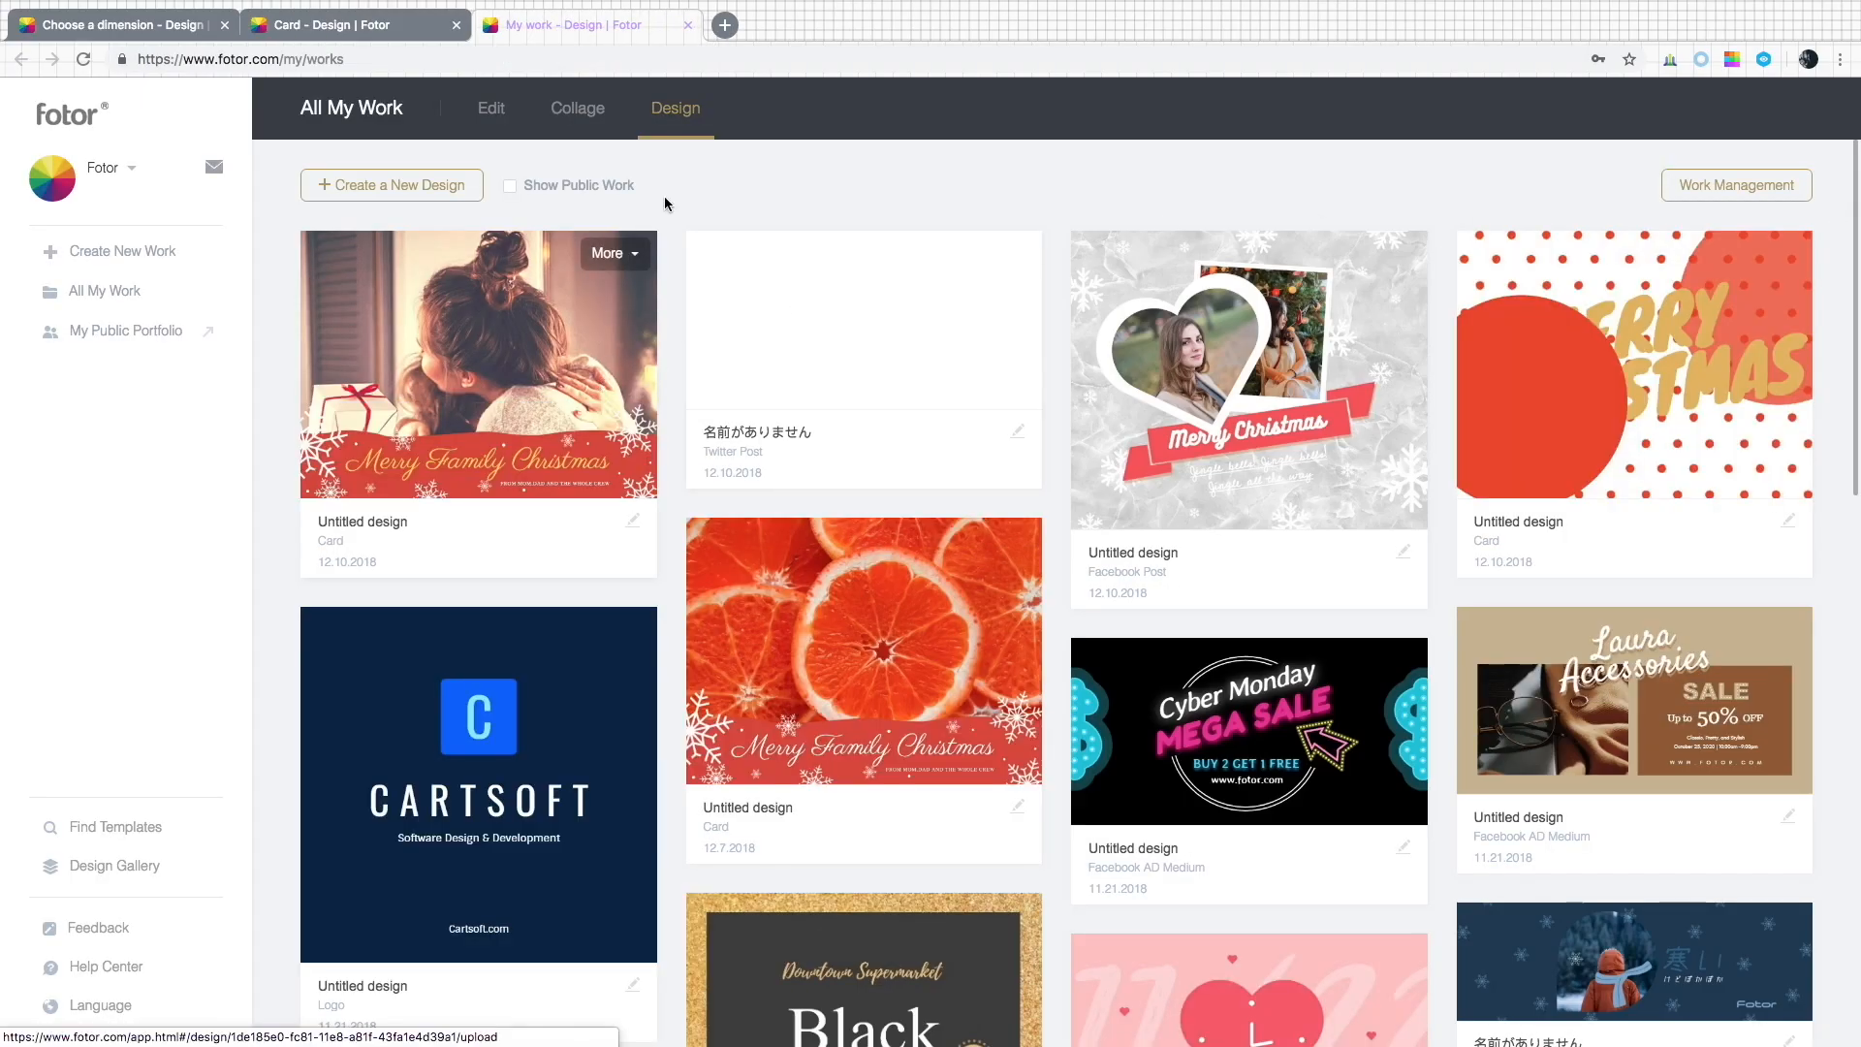
Return to the card tab and make the title text italic.
left_click(688, 26)
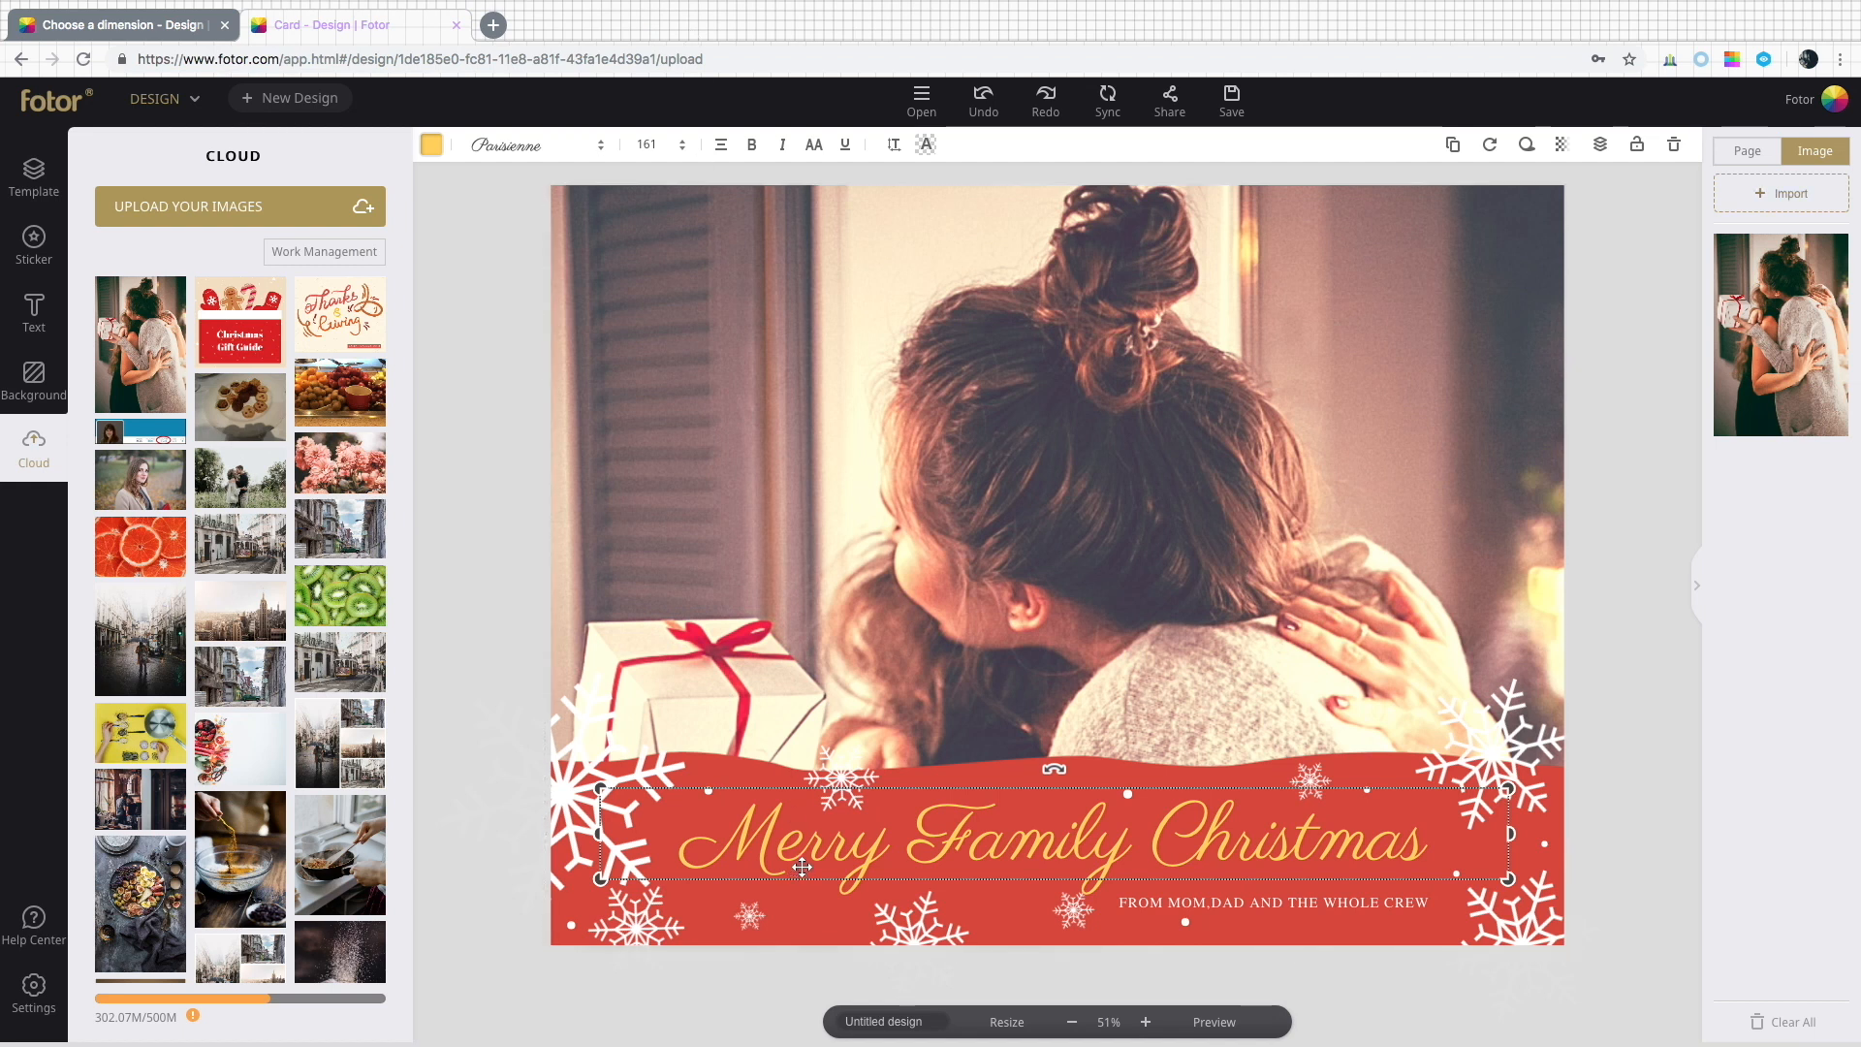
left_click(784, 144)
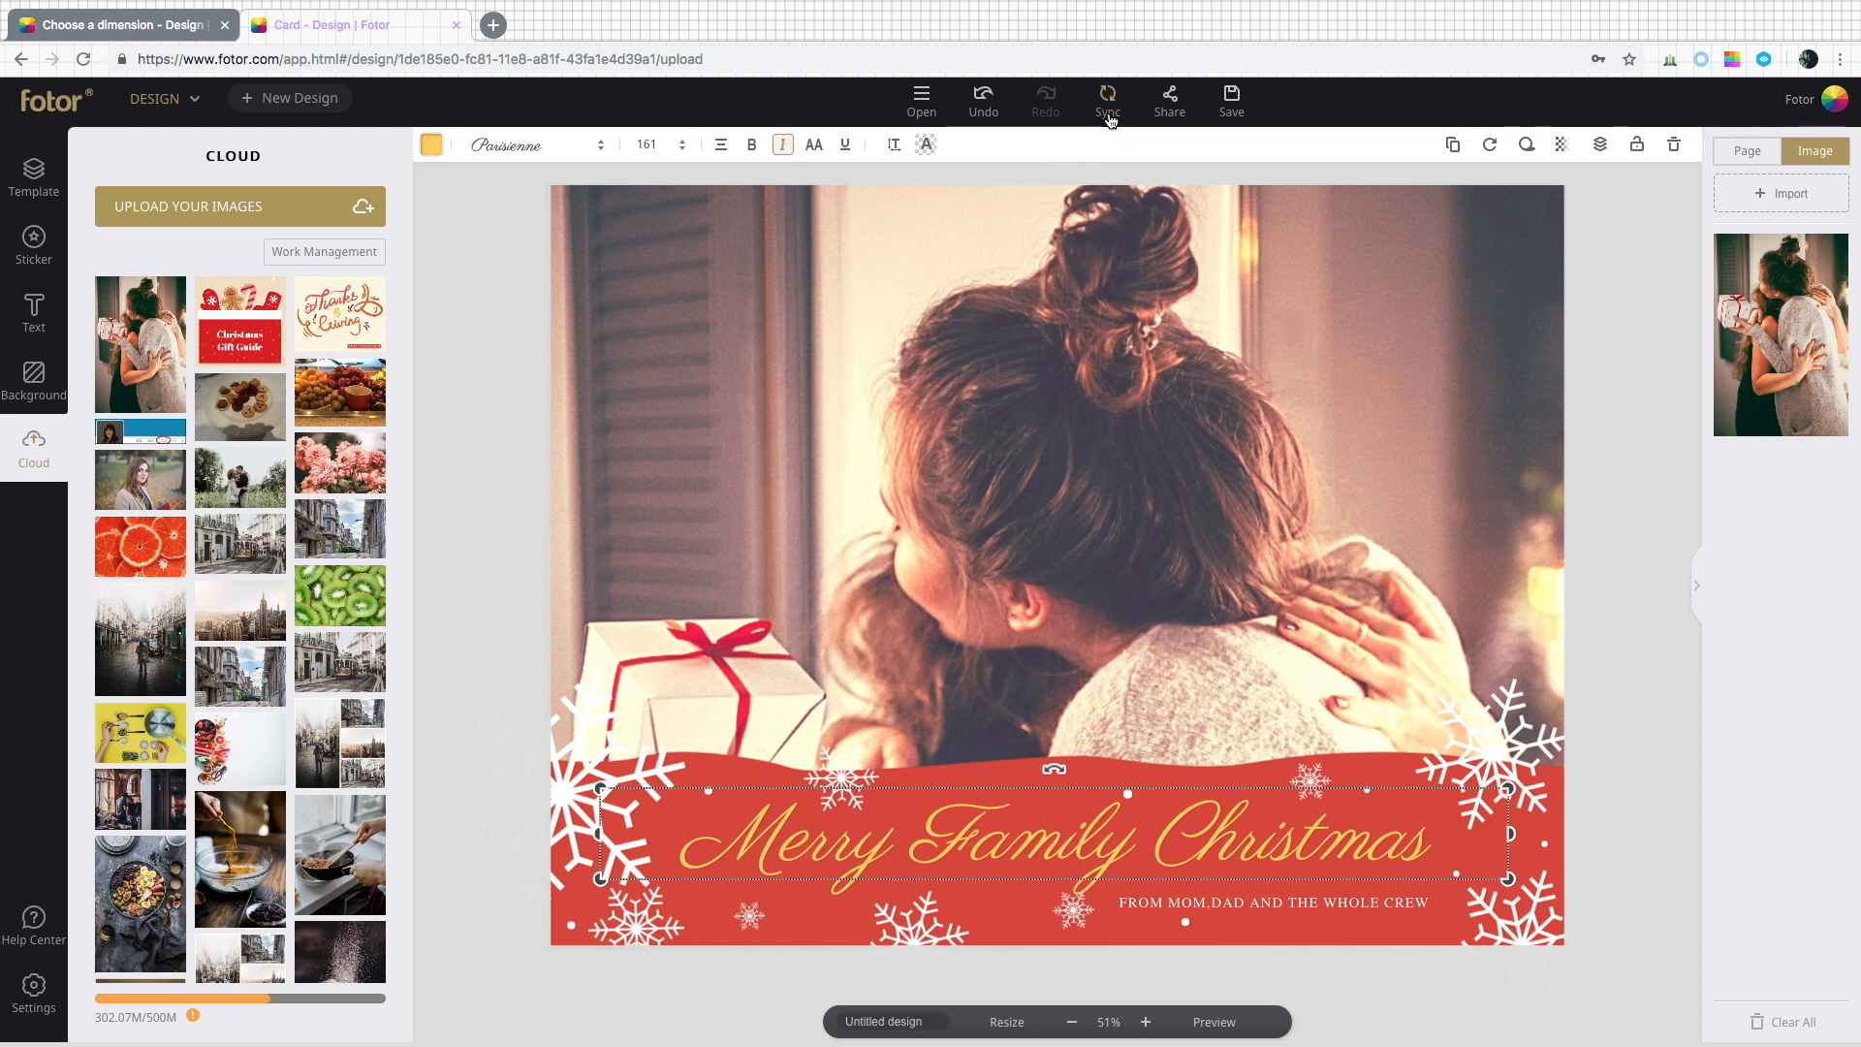
Open My Work again to check the saved card design.
mouse_move(1847, 107)
left_click(1845, 217)
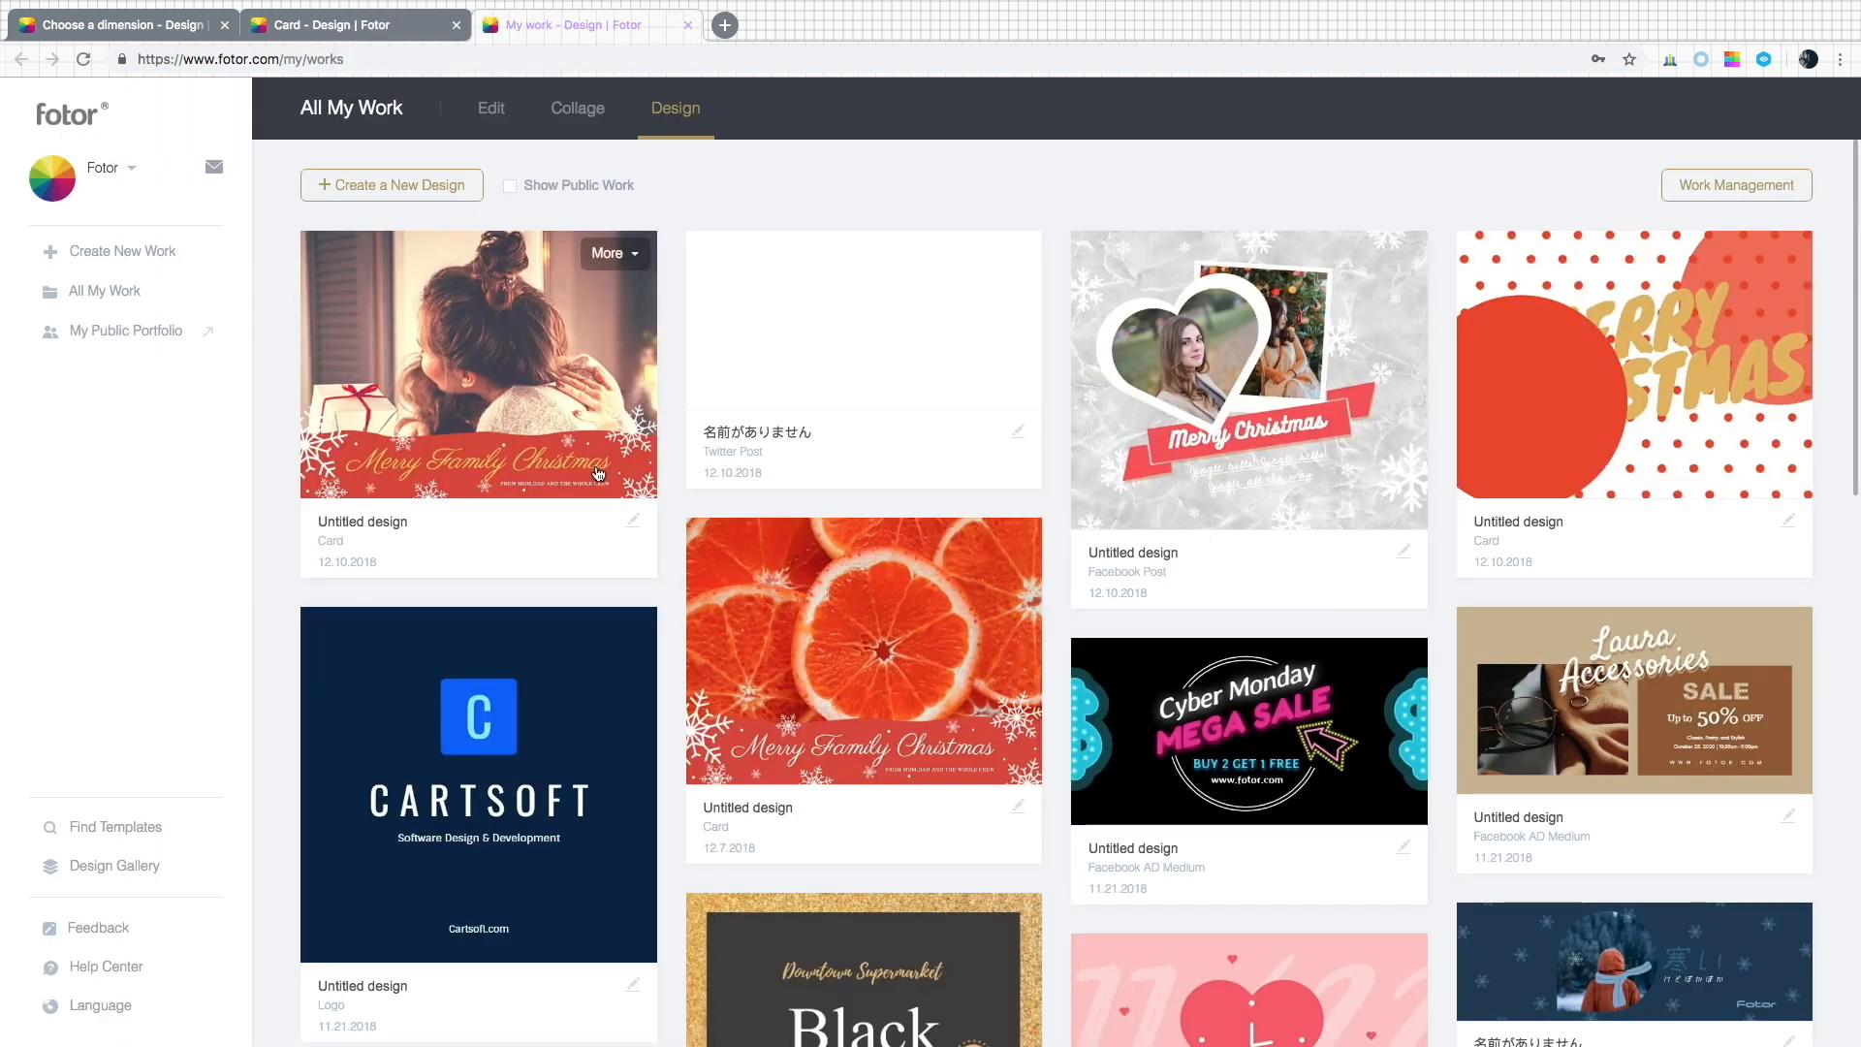
Duplicate the saved Christmas card design in My Work, delete the copy, and close that tab.
left_click(608, 253)
left_click(572, 301)
left_click(607, 253)
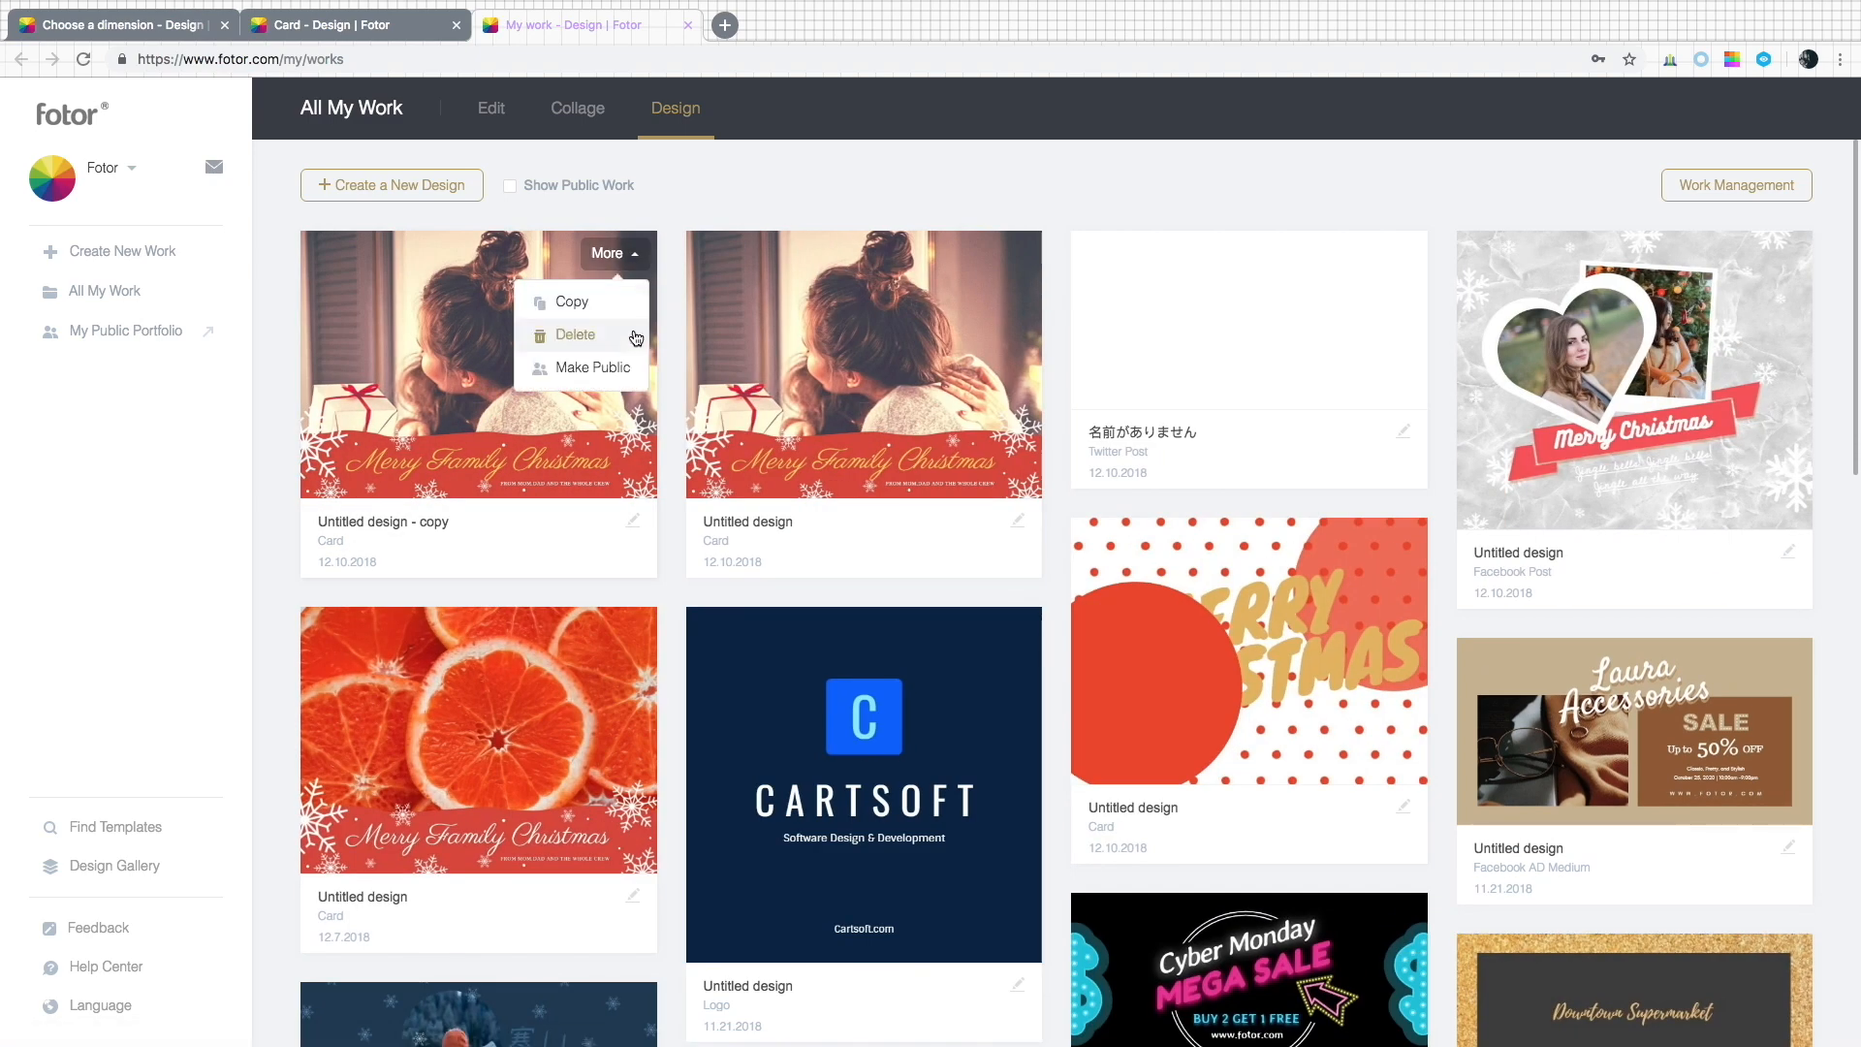
left_click(575, 334)
left_click(687, 24)
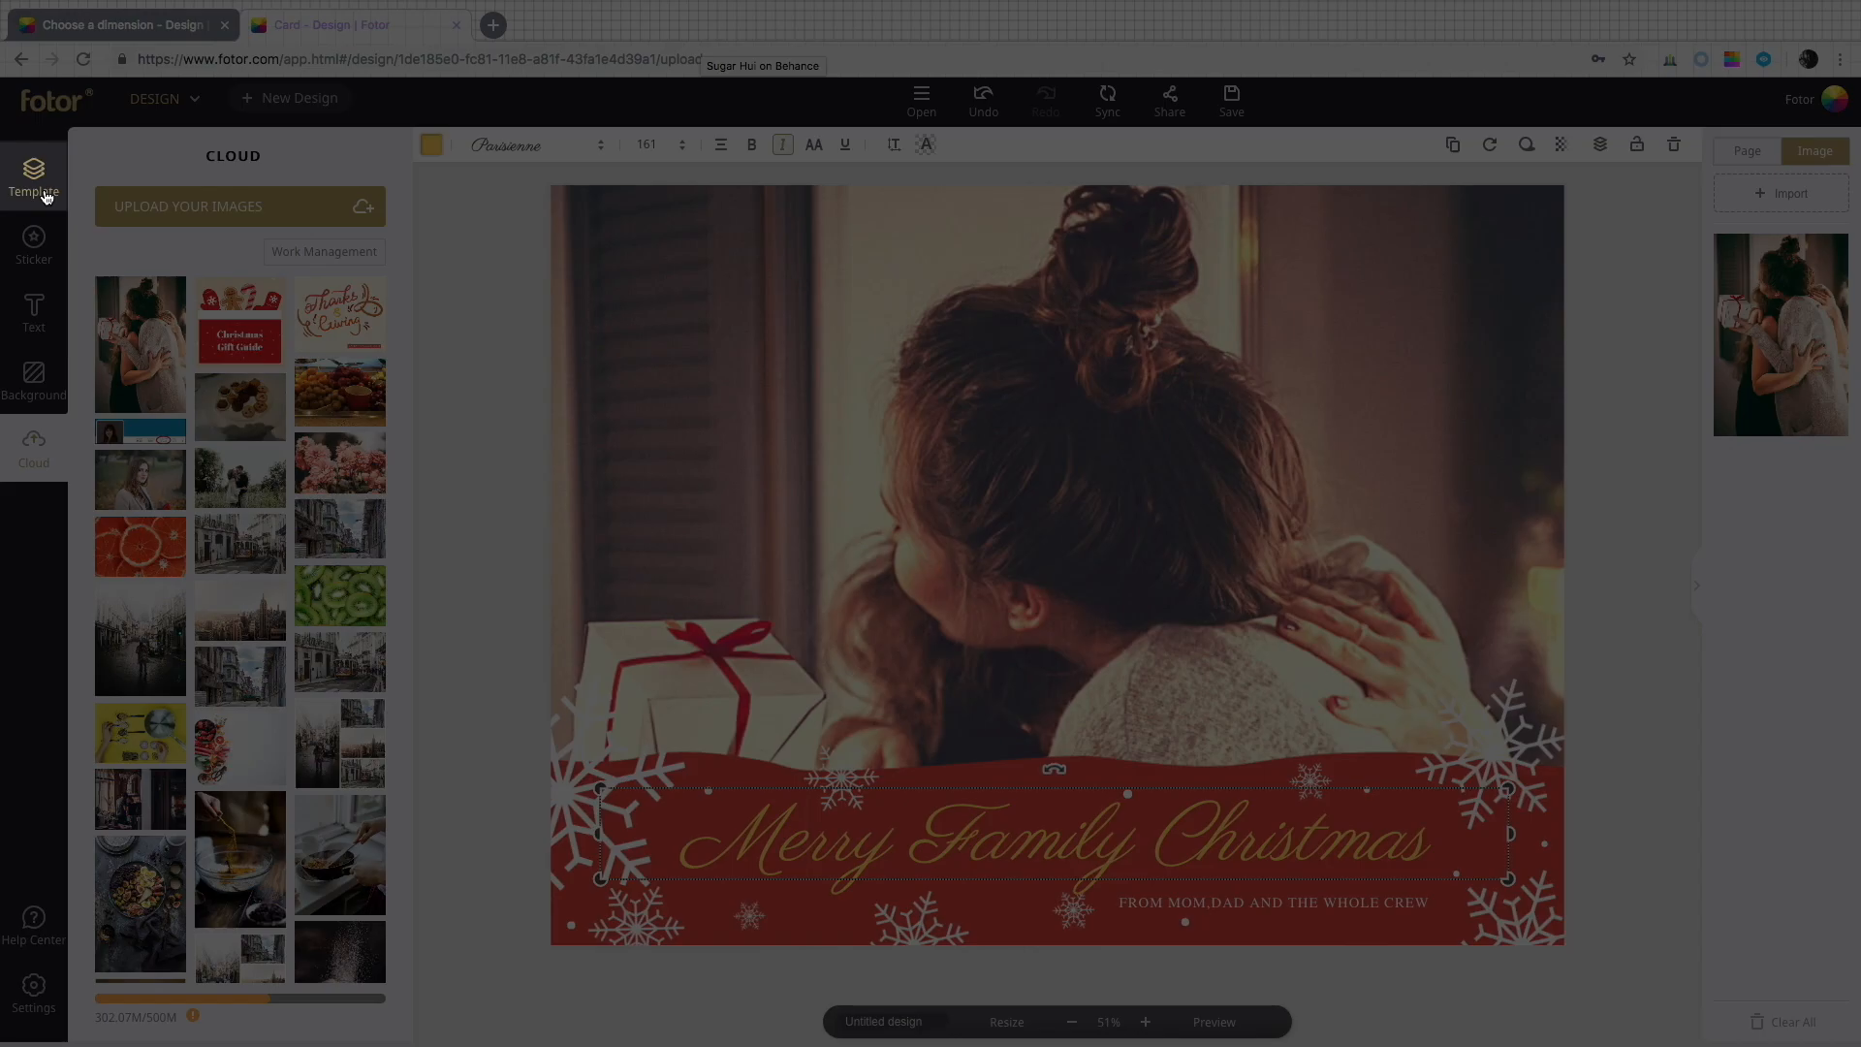
Switch the card to the dark-blue "Happy holidays!" ornament template from the Christmas template results.
left_click(45, 197)
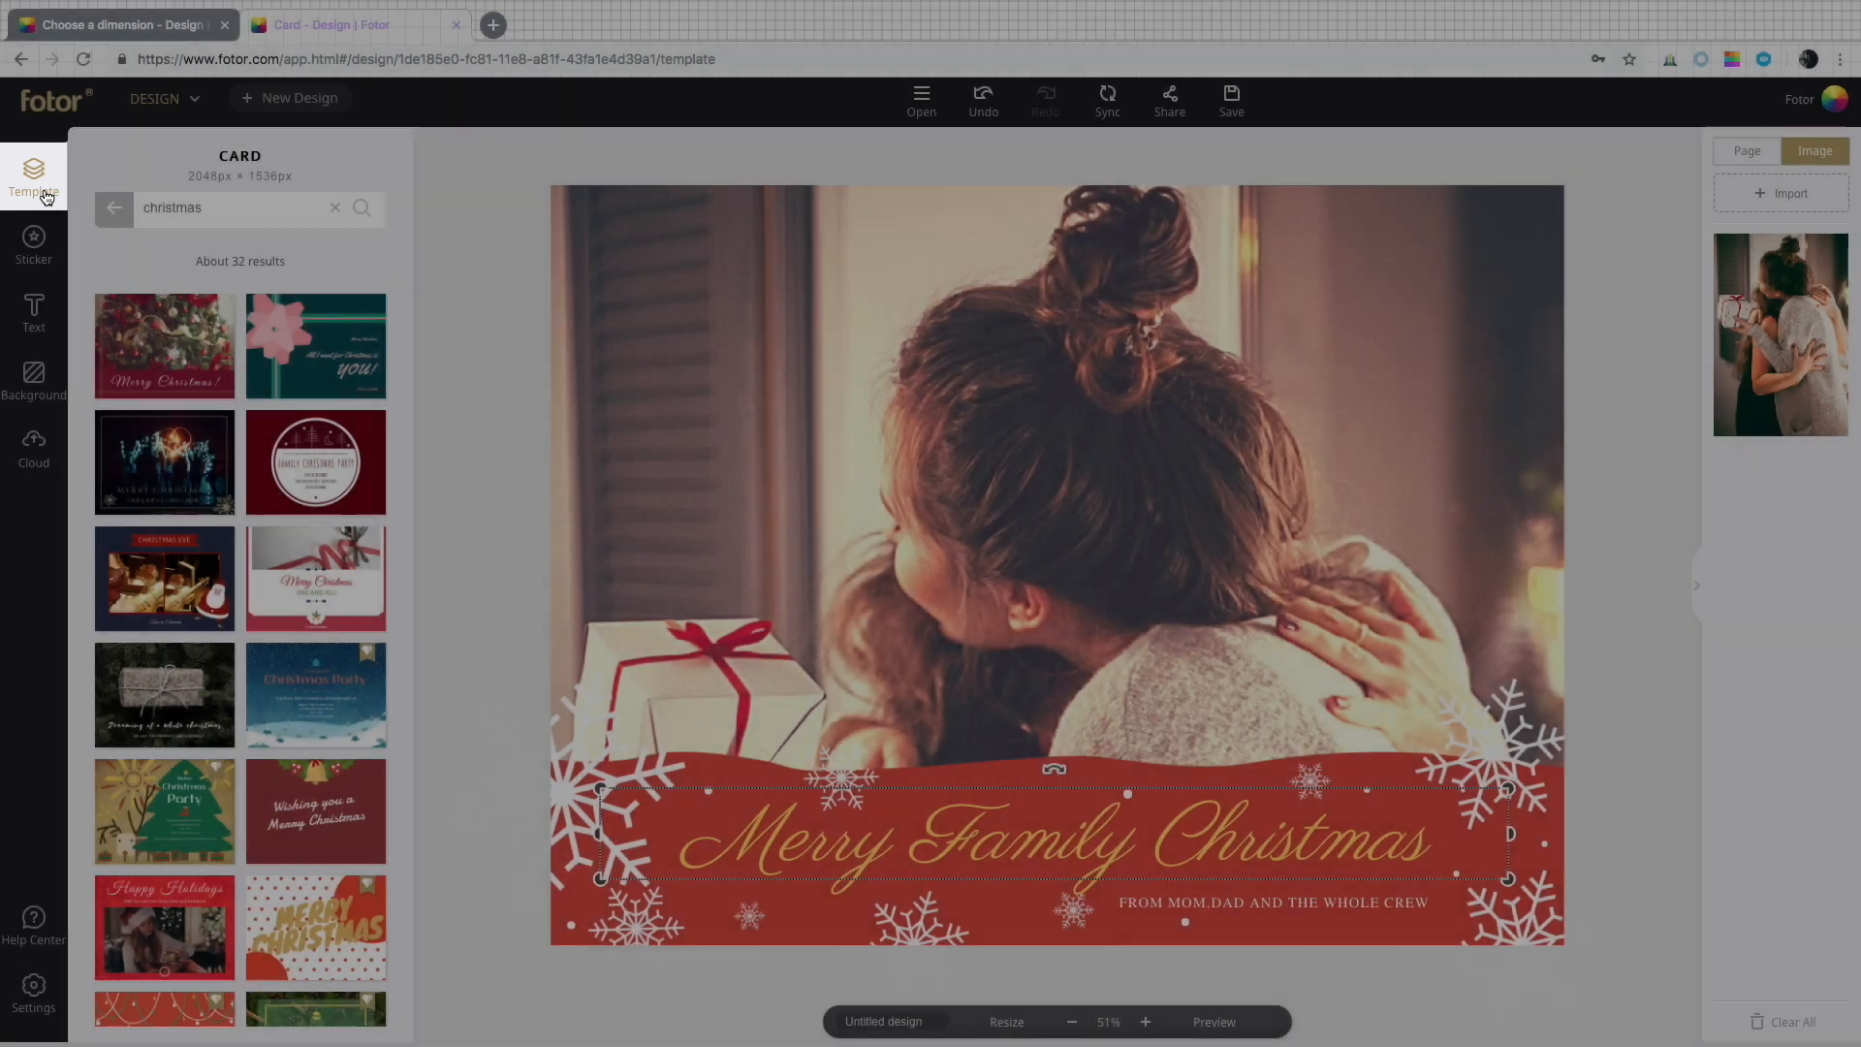
scroll(323, 436, "down", 12)
left_click(322, 436)
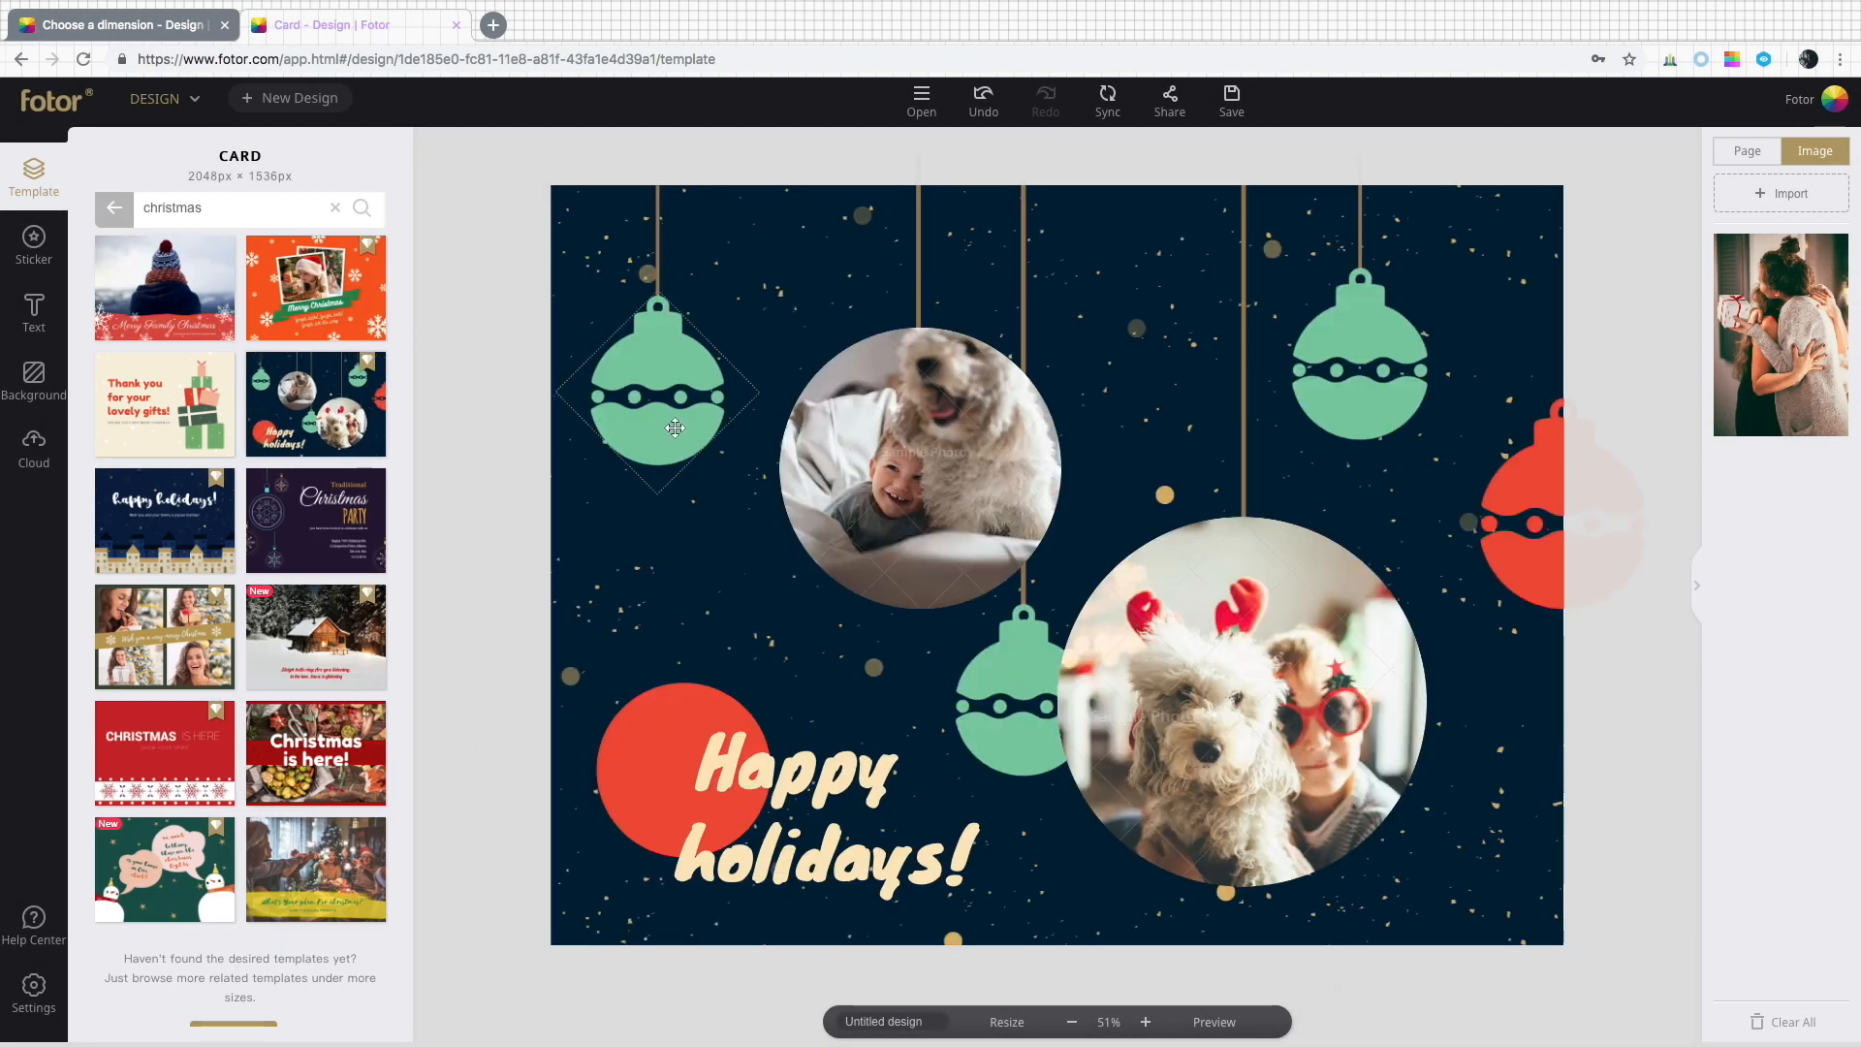
Inspect the template's ornaments, circle, title and photos along with their layer options.
left_click(675, 428)
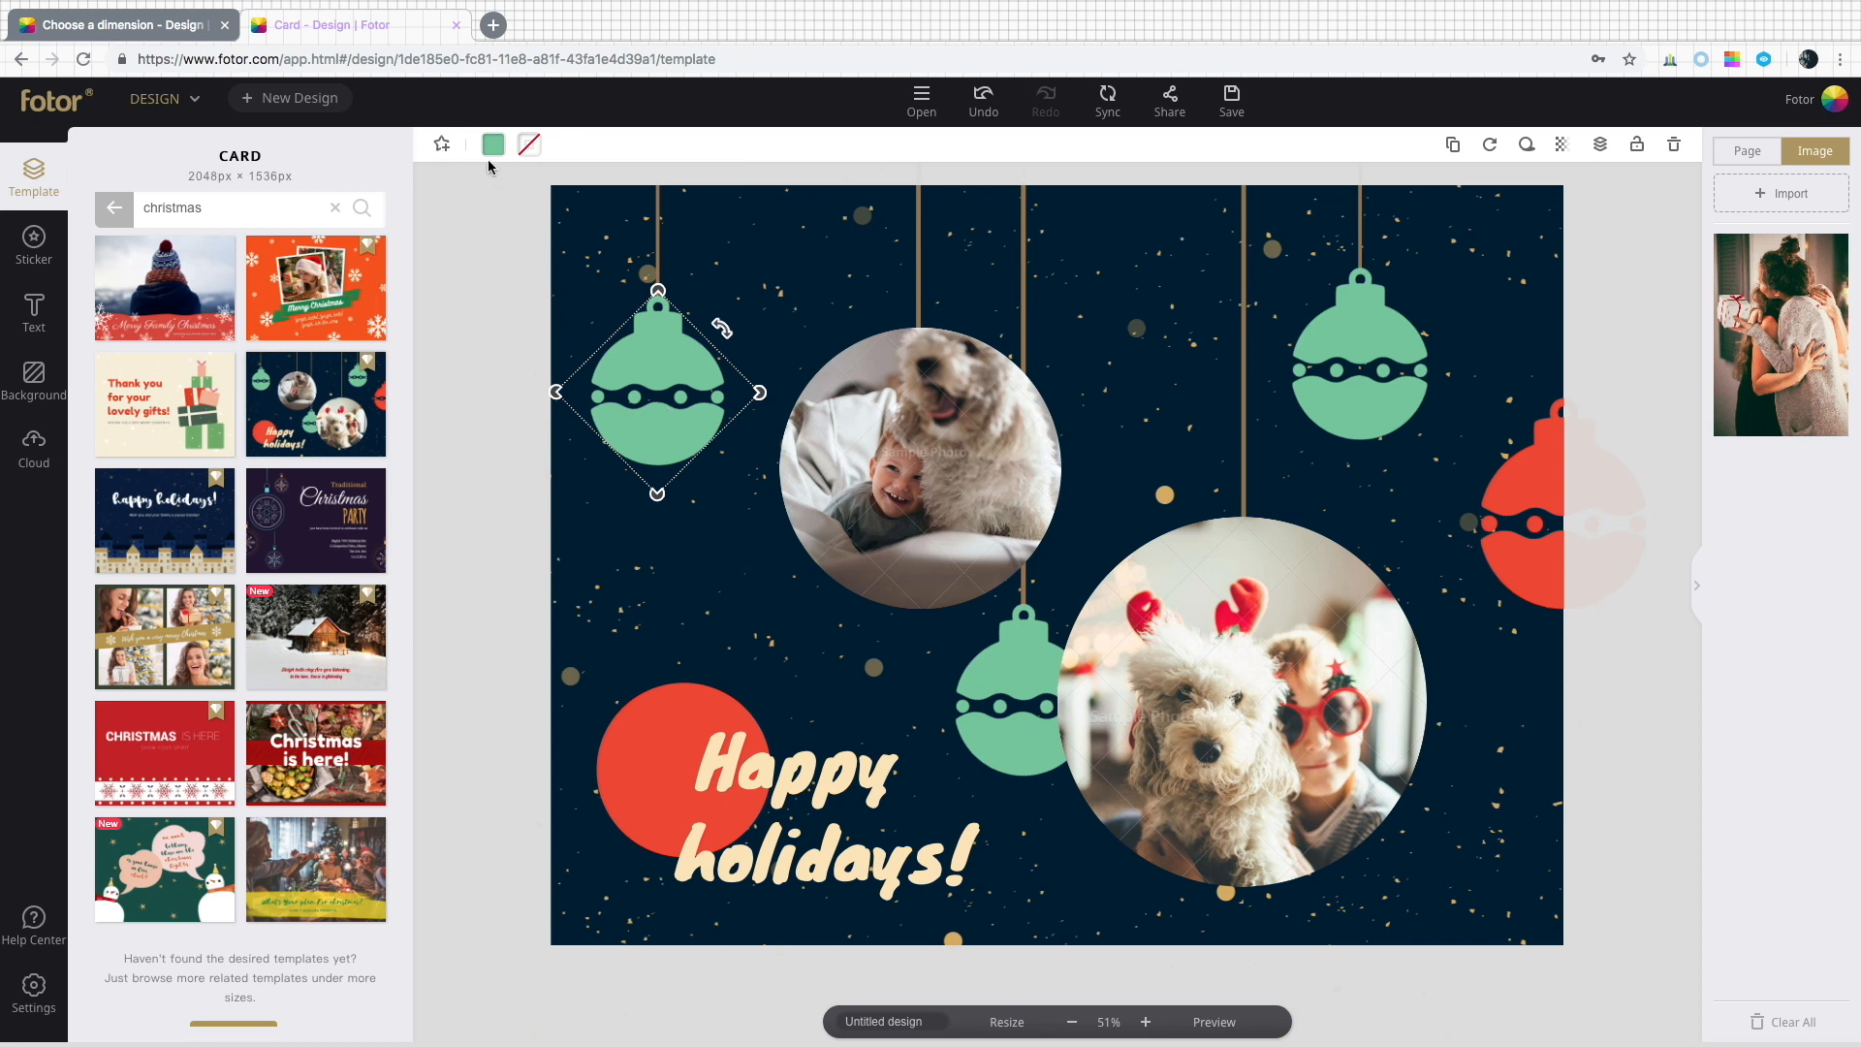
left_click(658, 731)
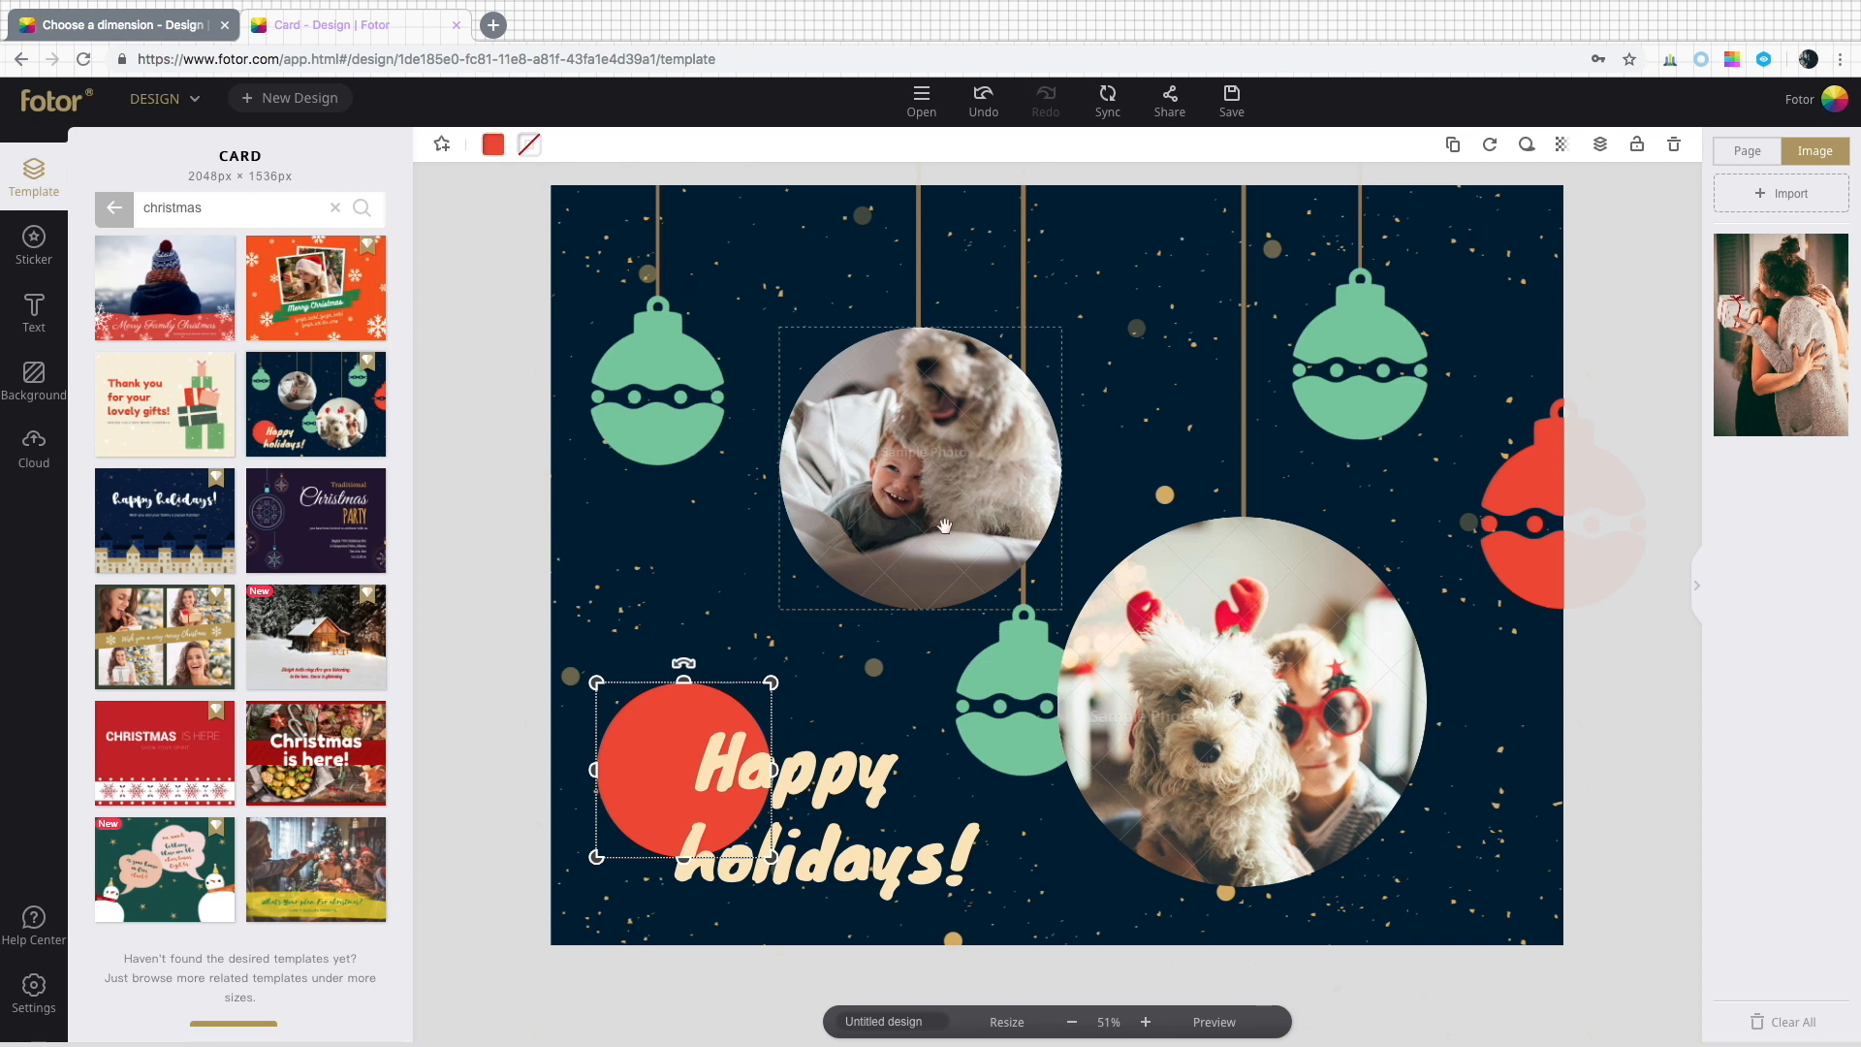
left_click(824, 783)
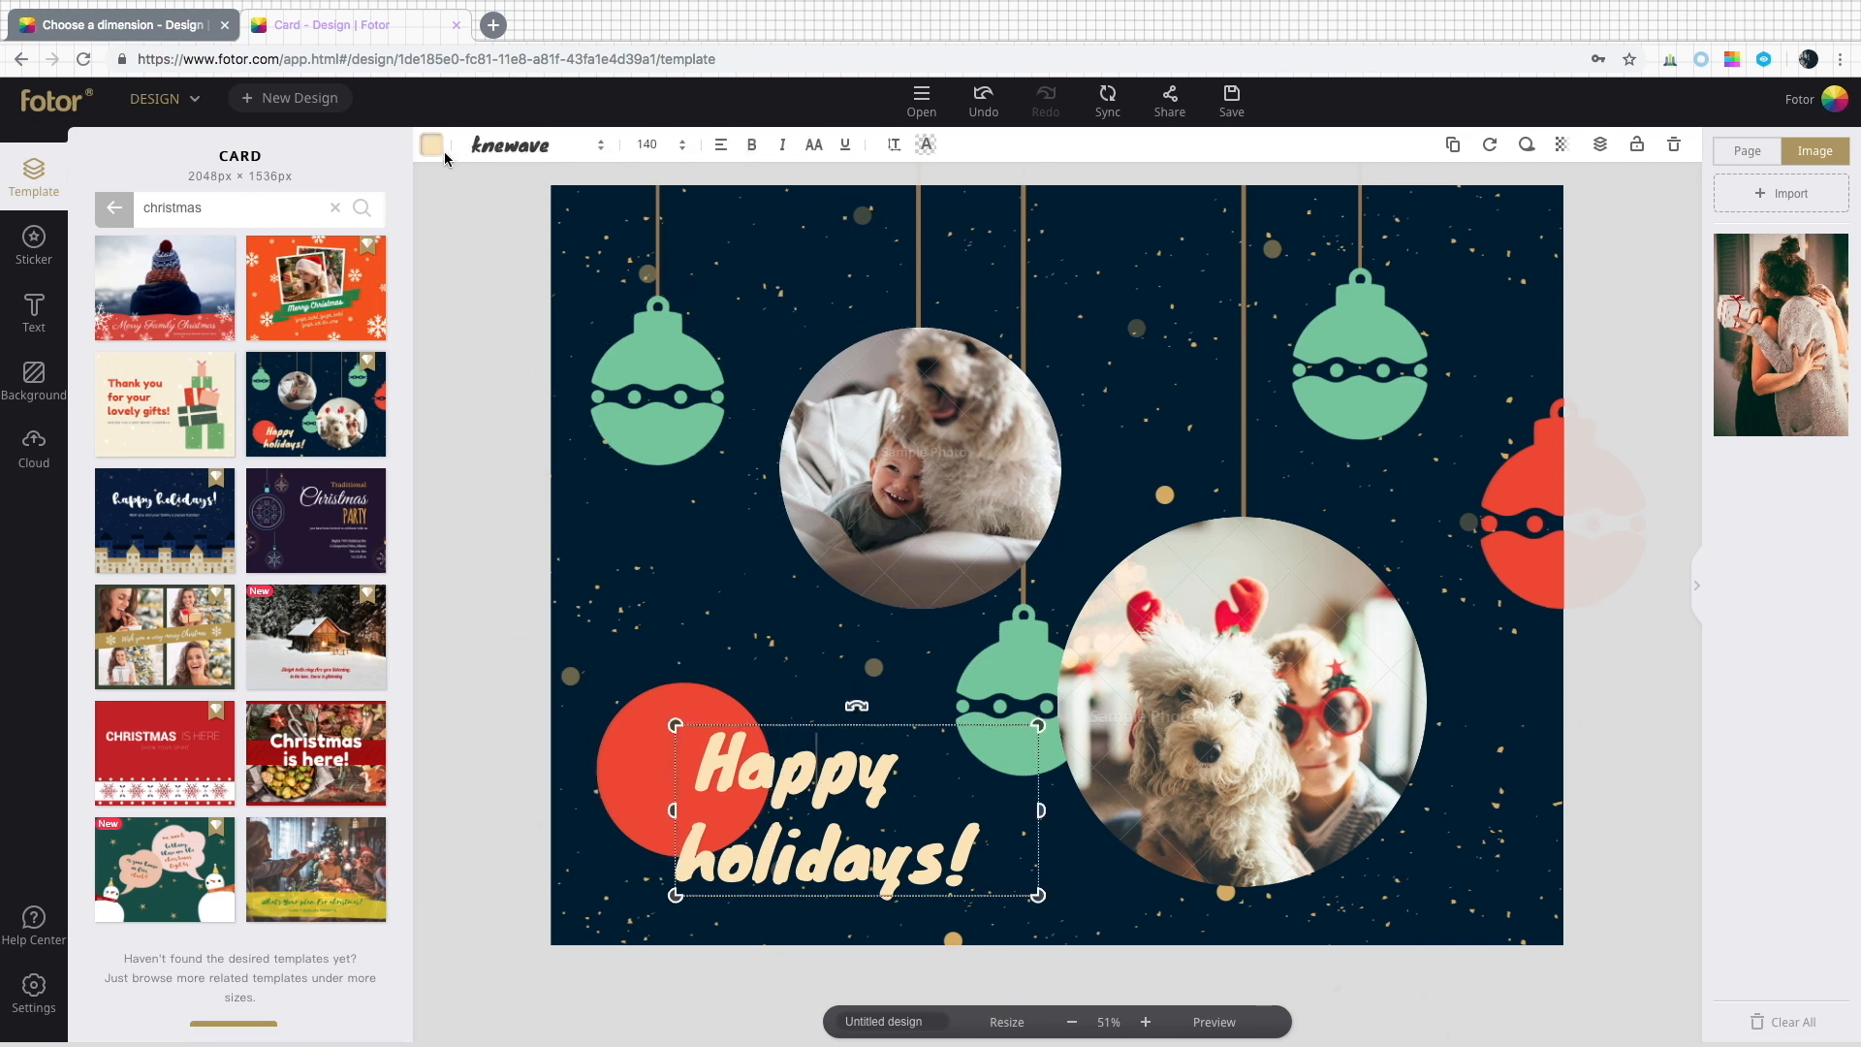
left_click(648, 528)
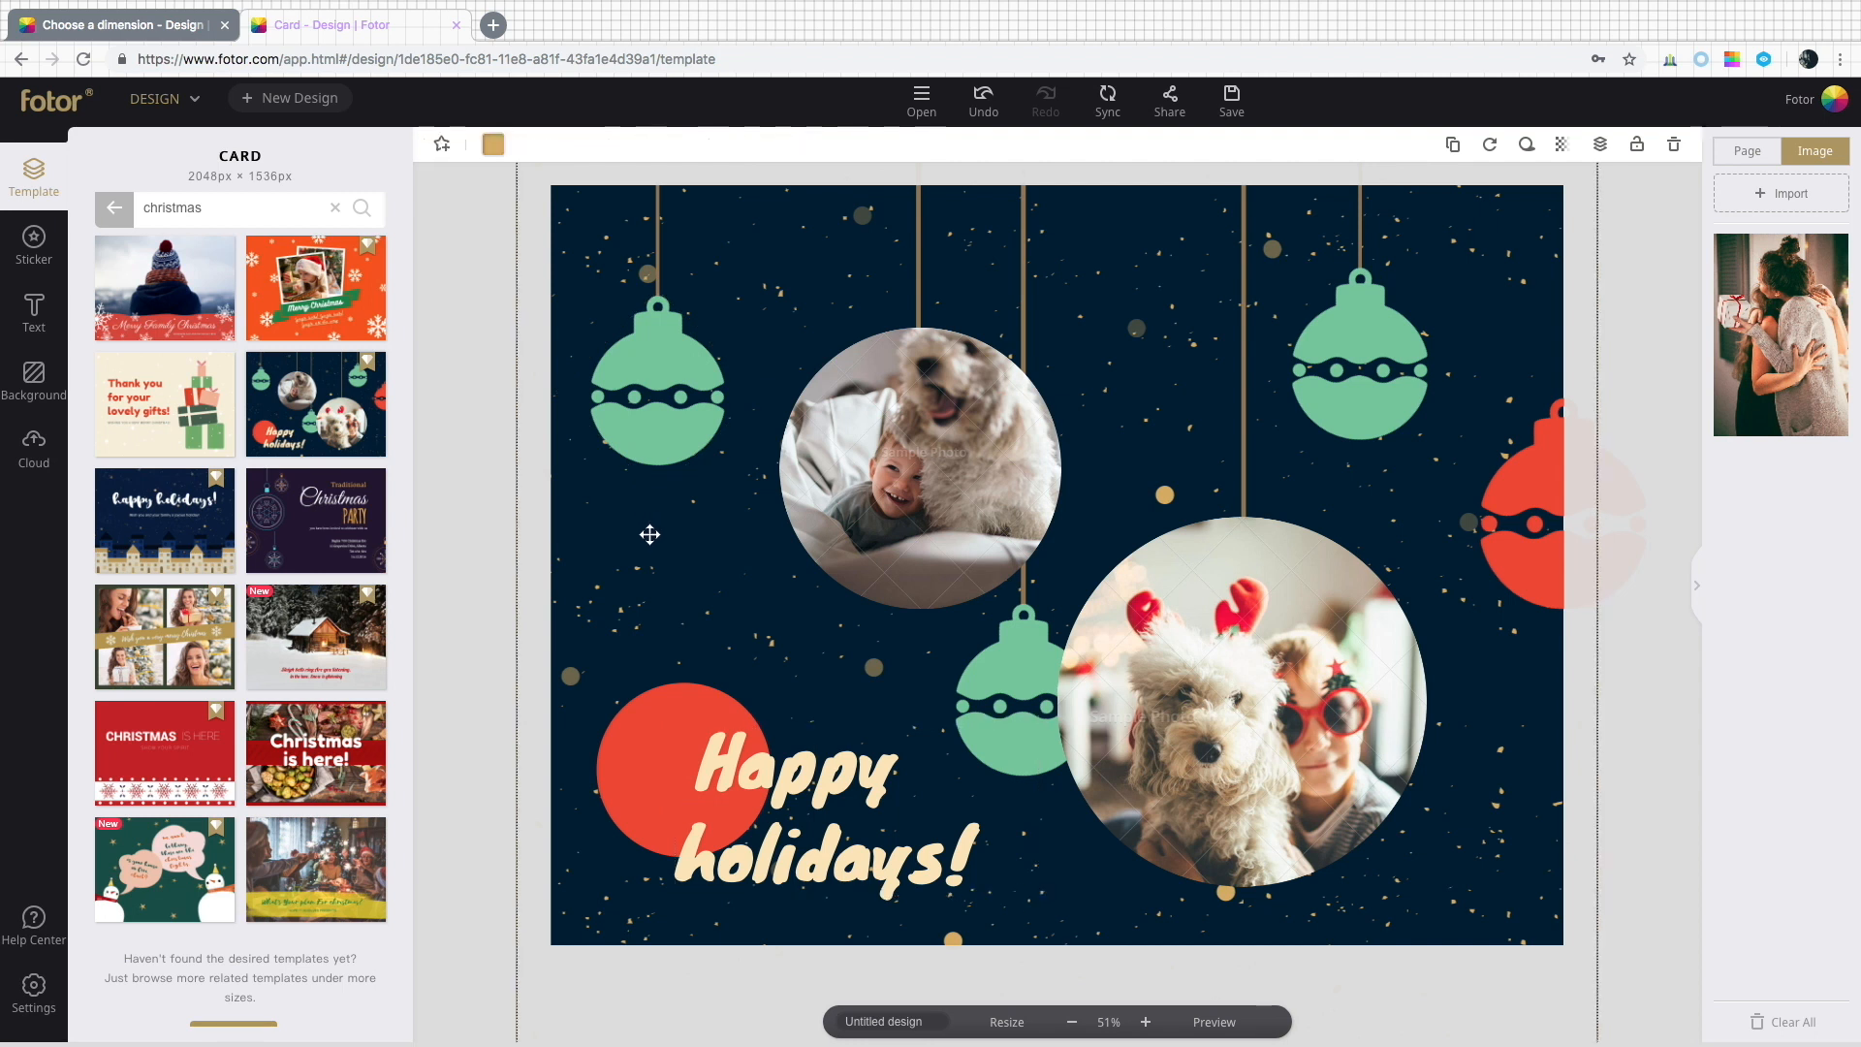
left_click(651, 426)
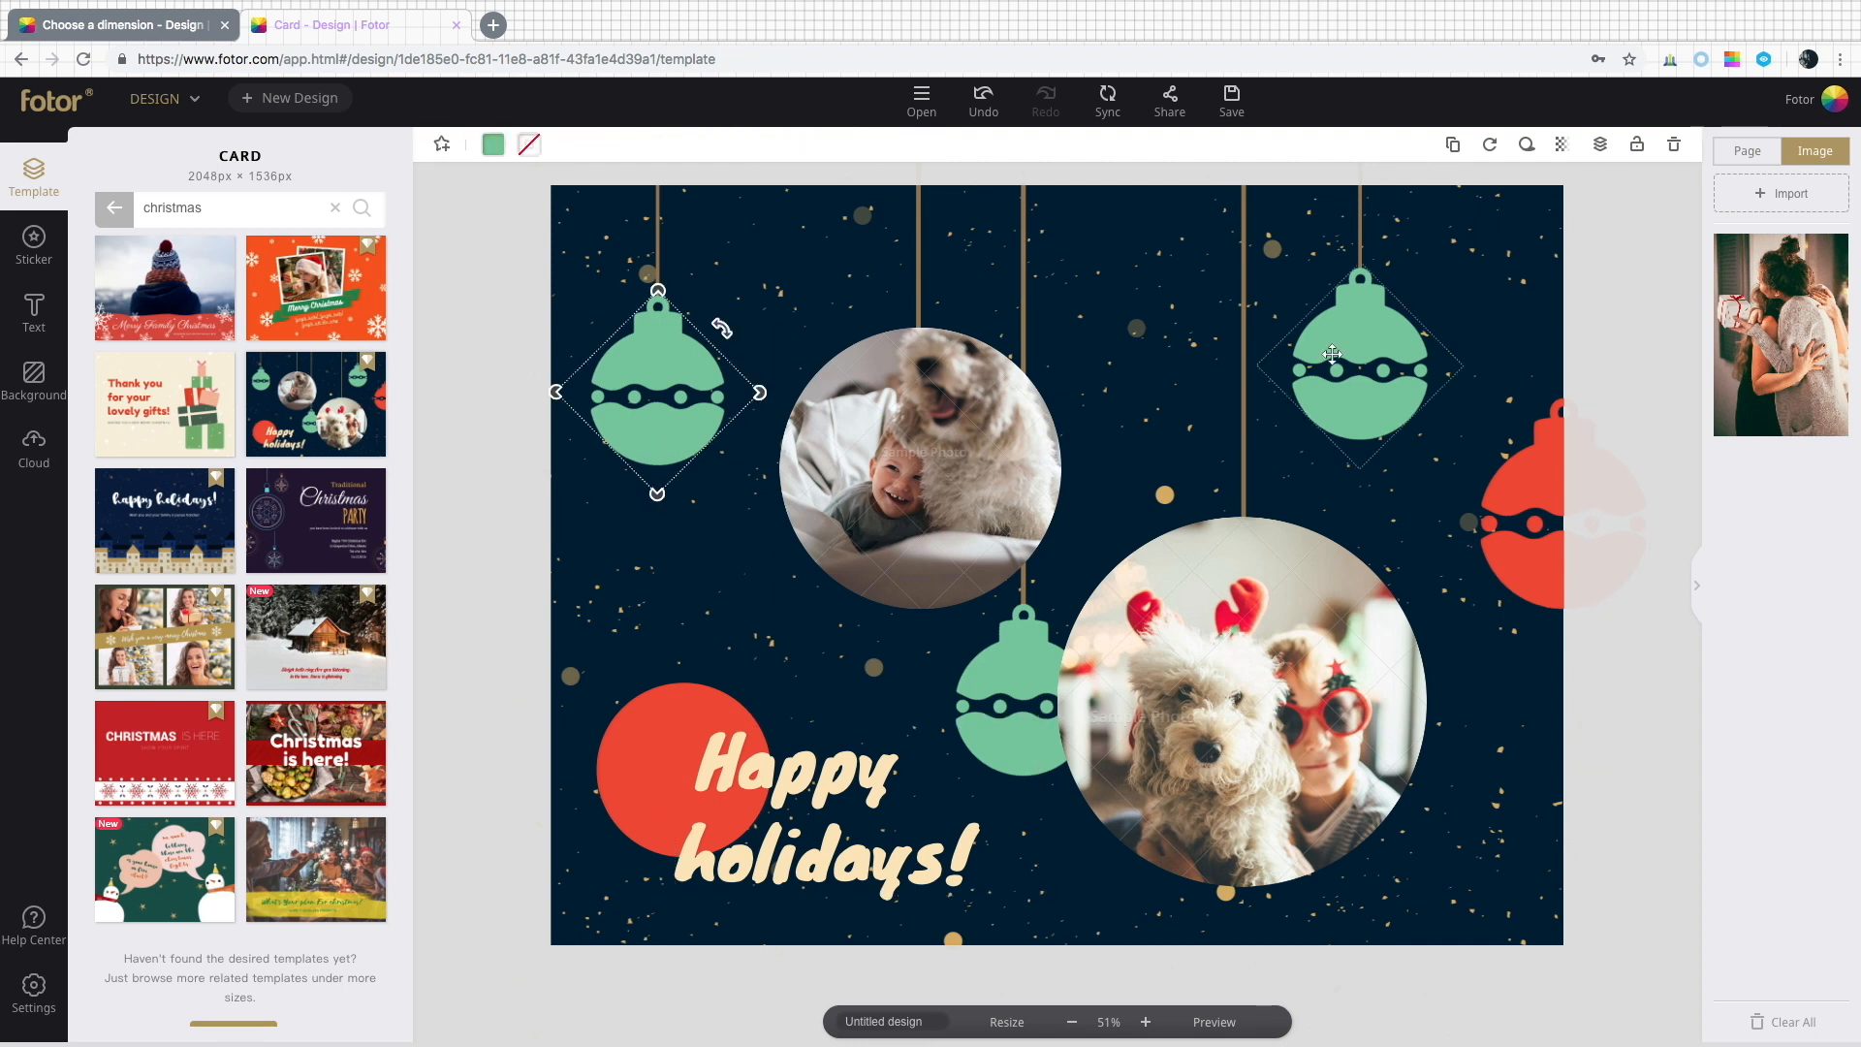
left_click(1601, 145)
left_click(640, 737)
left_click(1600, 144)
left_click(1600, 144)
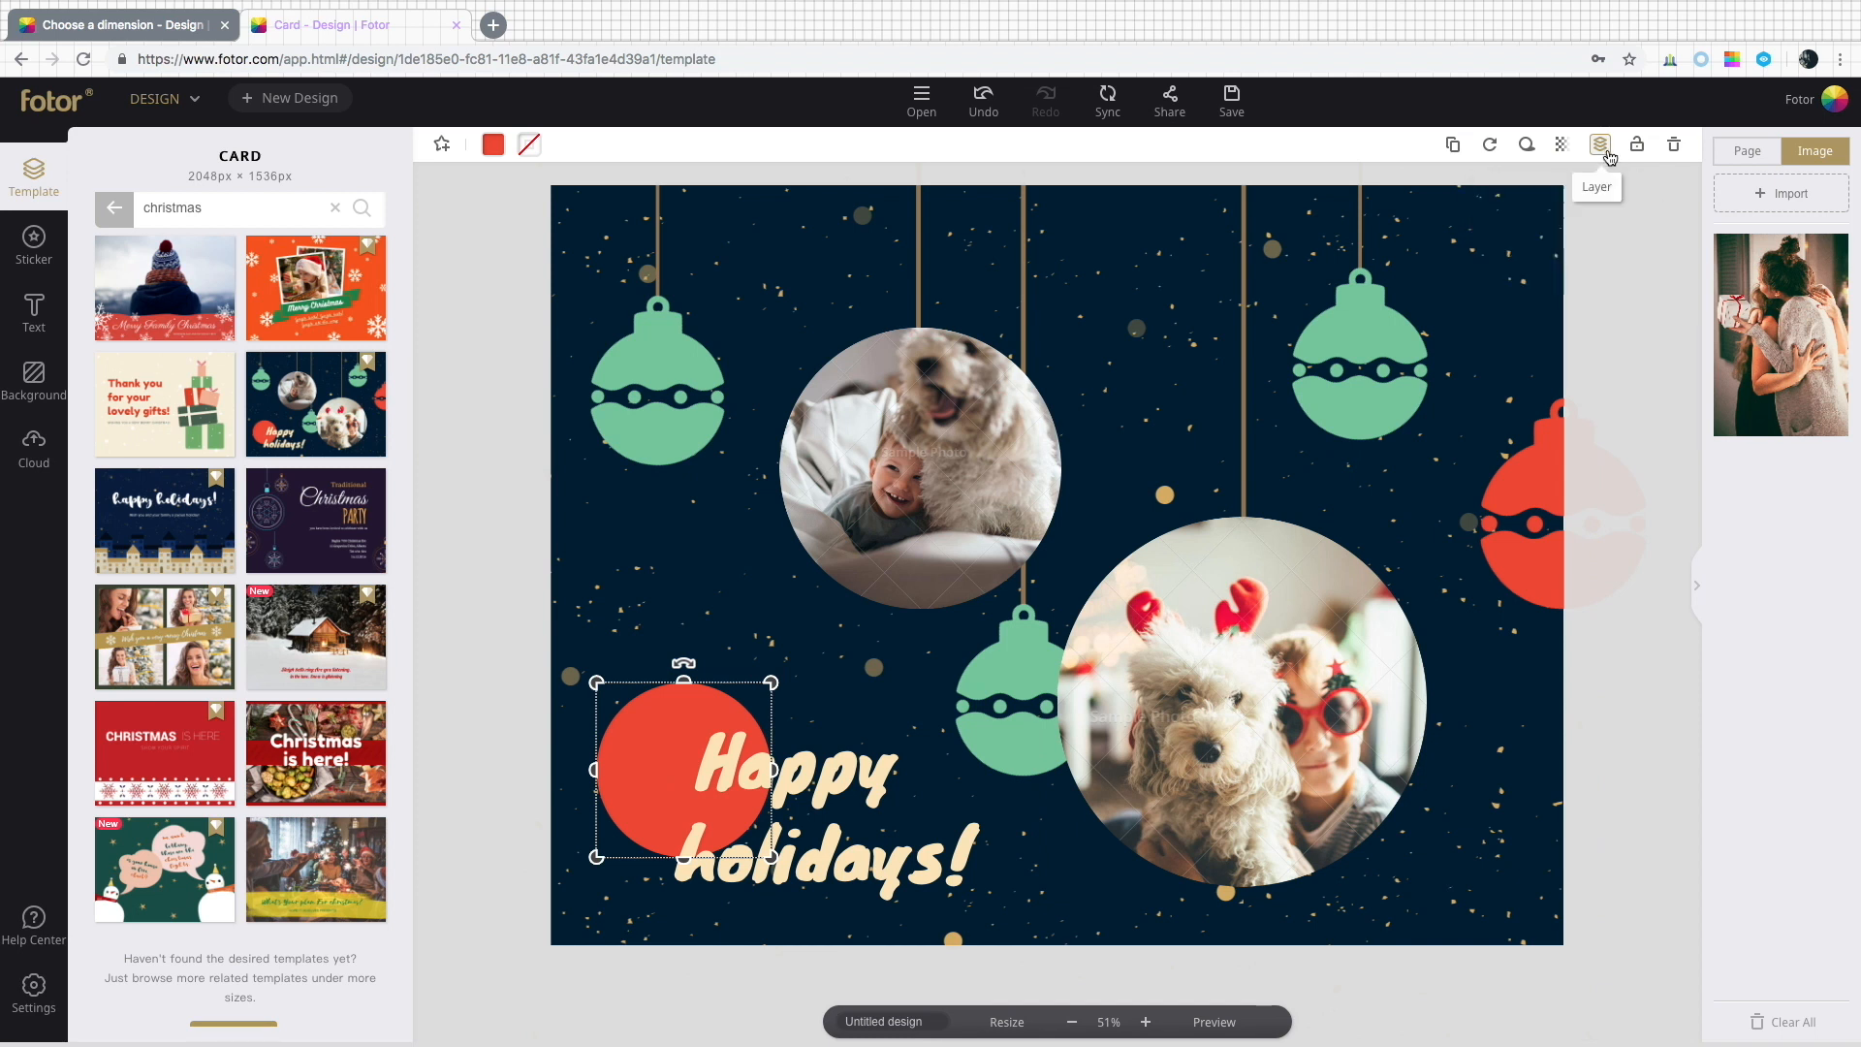
left_click(1245, 644)
left_click(1601, 145)
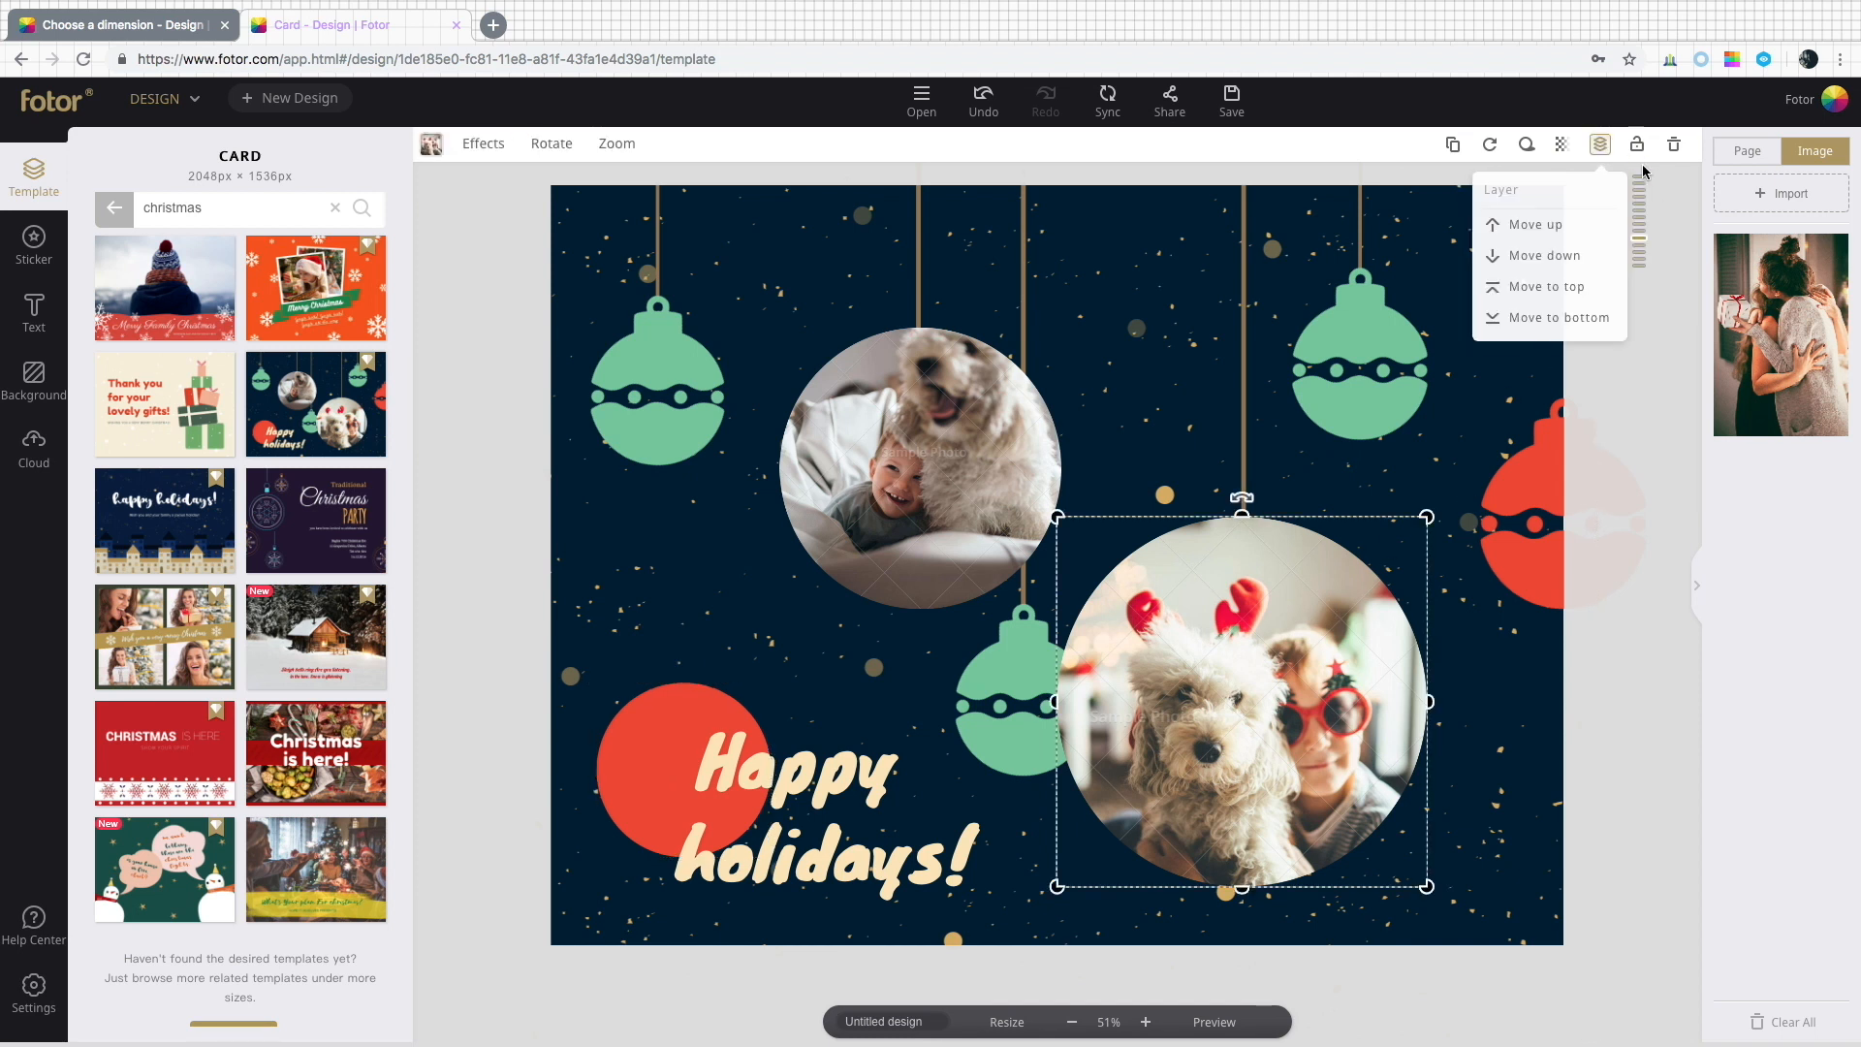
left_click(760, 262)
left_click_drag(759, 261, 924, 338)
Change the card's background colour to the default yellow.
left_click(601, 259)
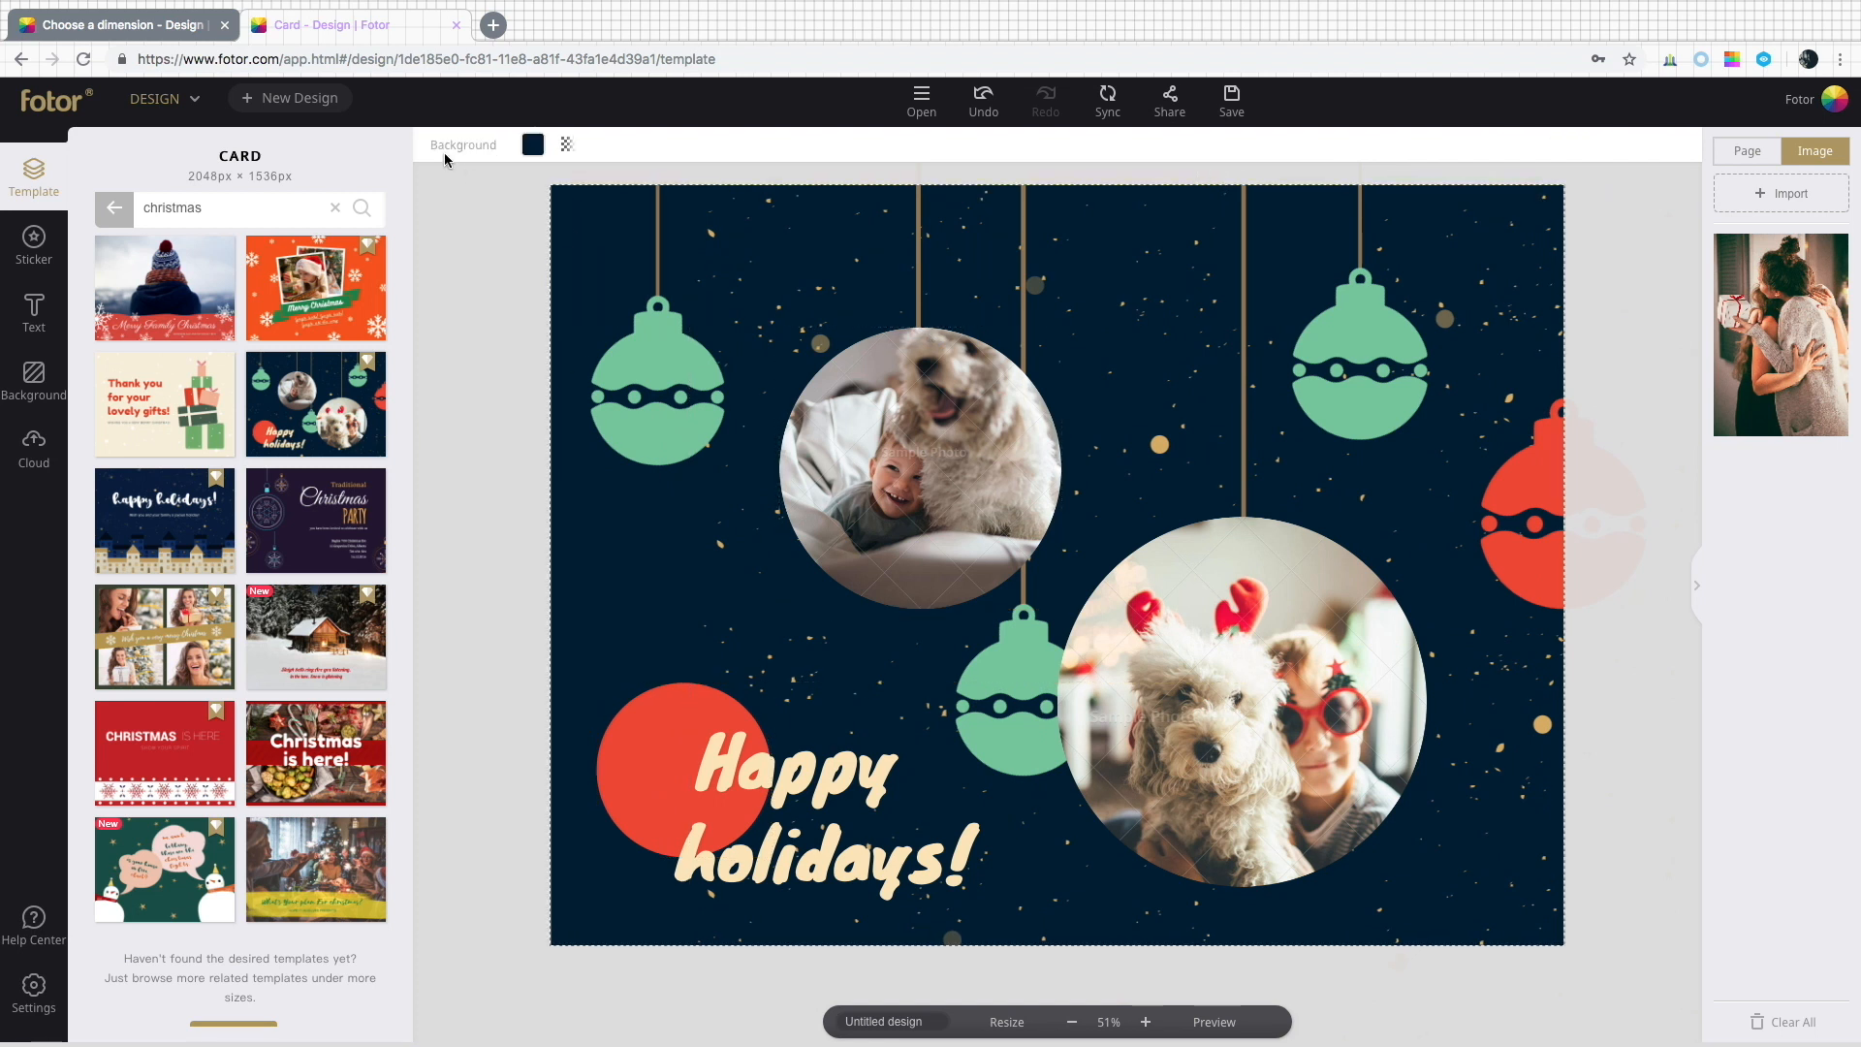
left_click(533, 144)
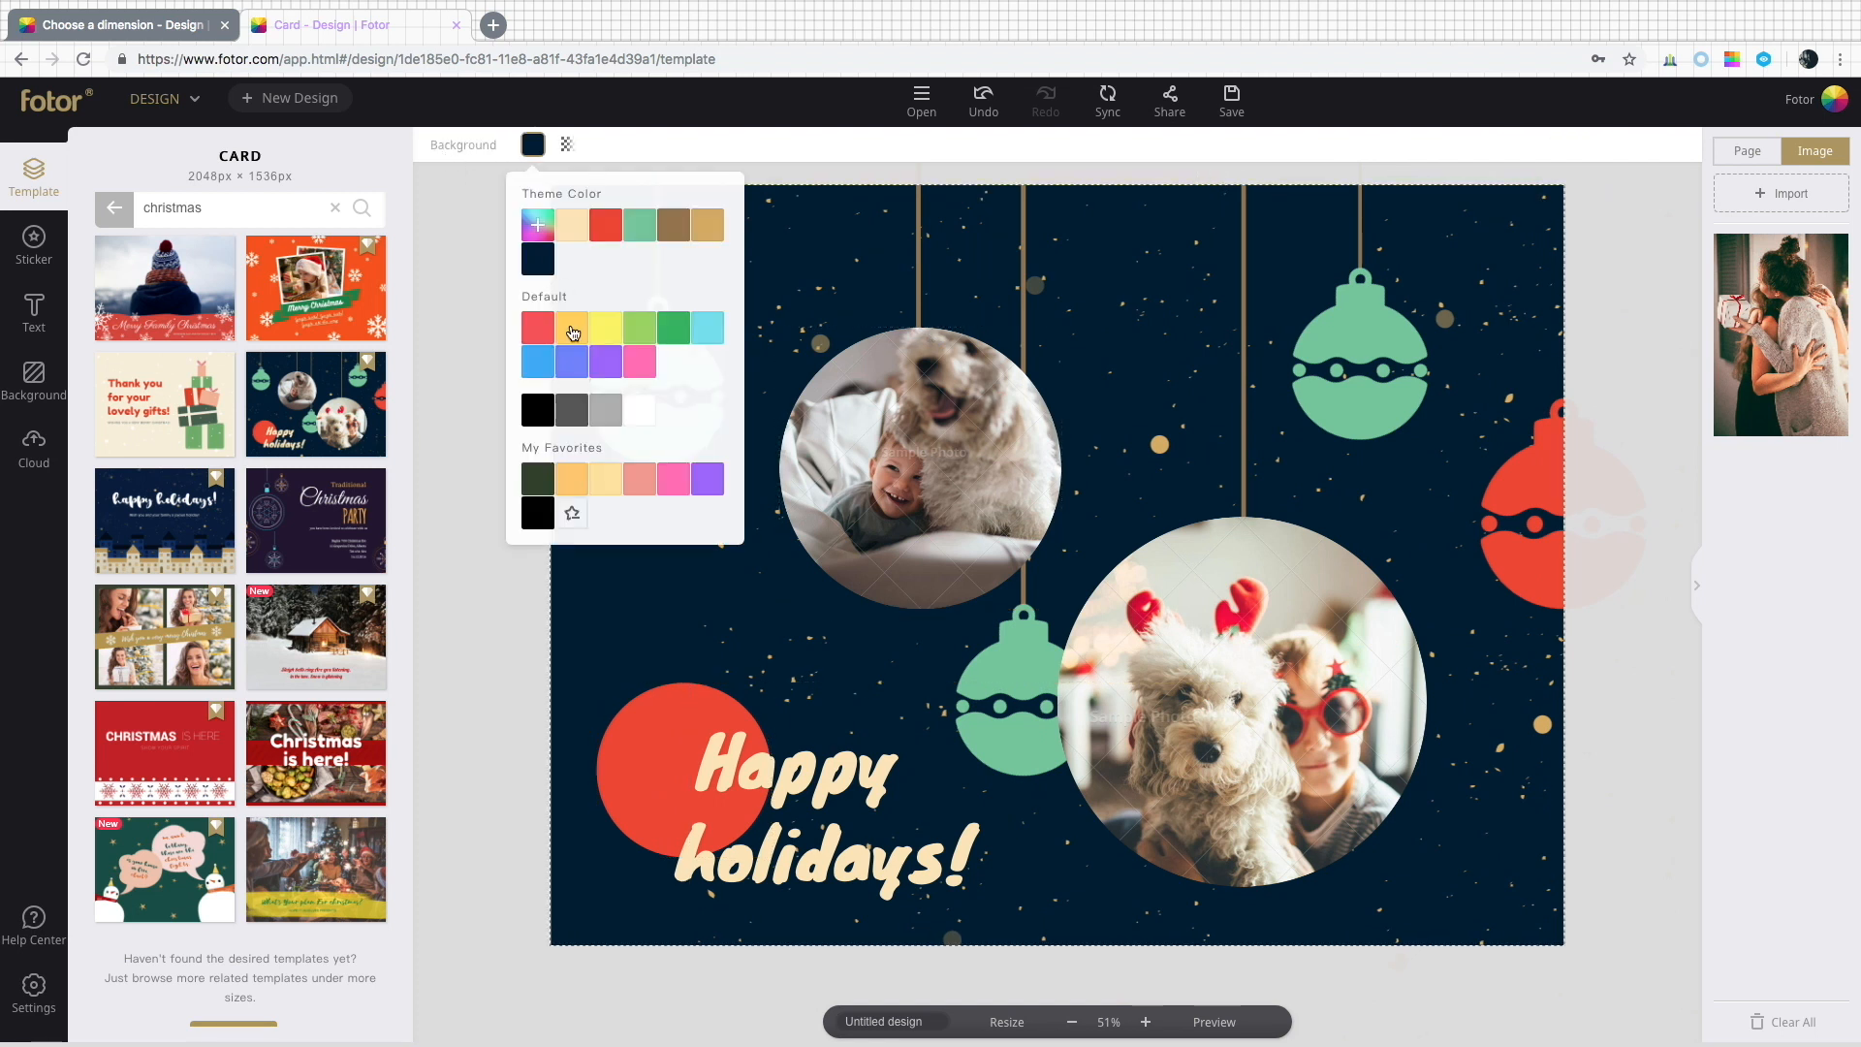
left_click(573, 330)
left_click(533, 144)
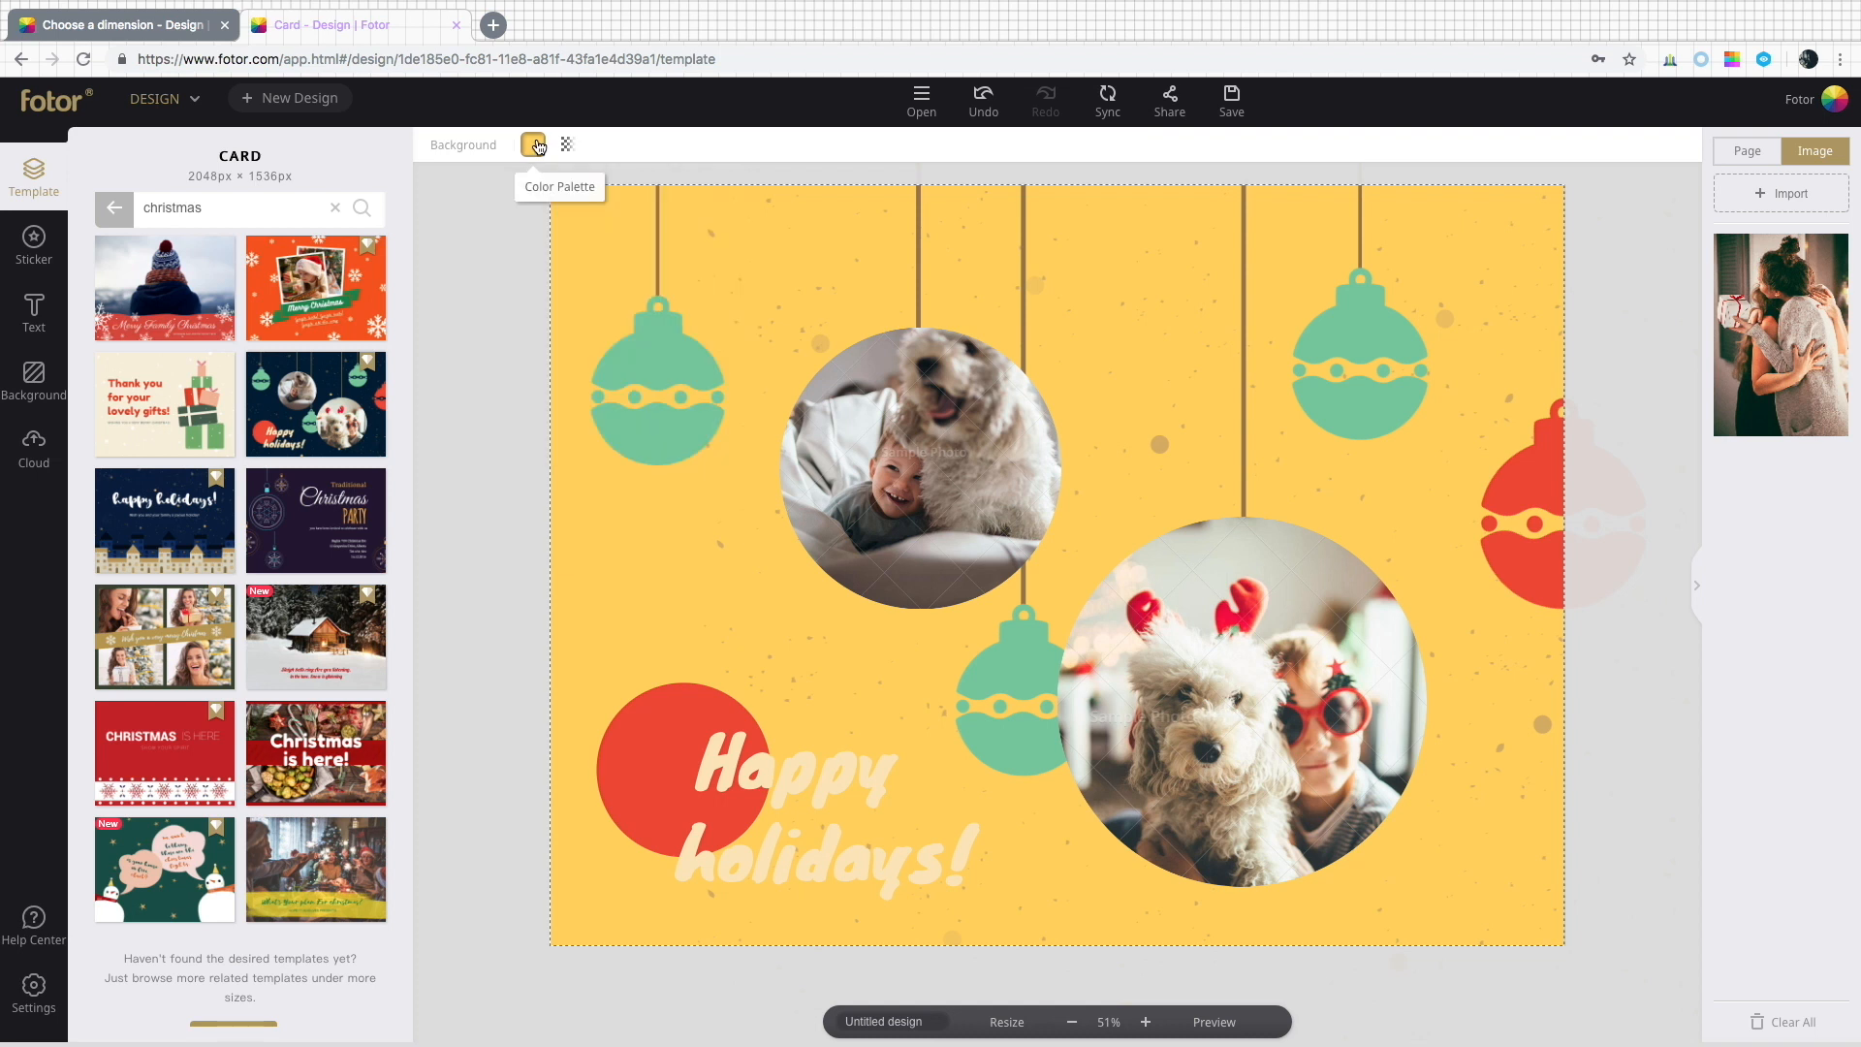
left_click(669, 307)
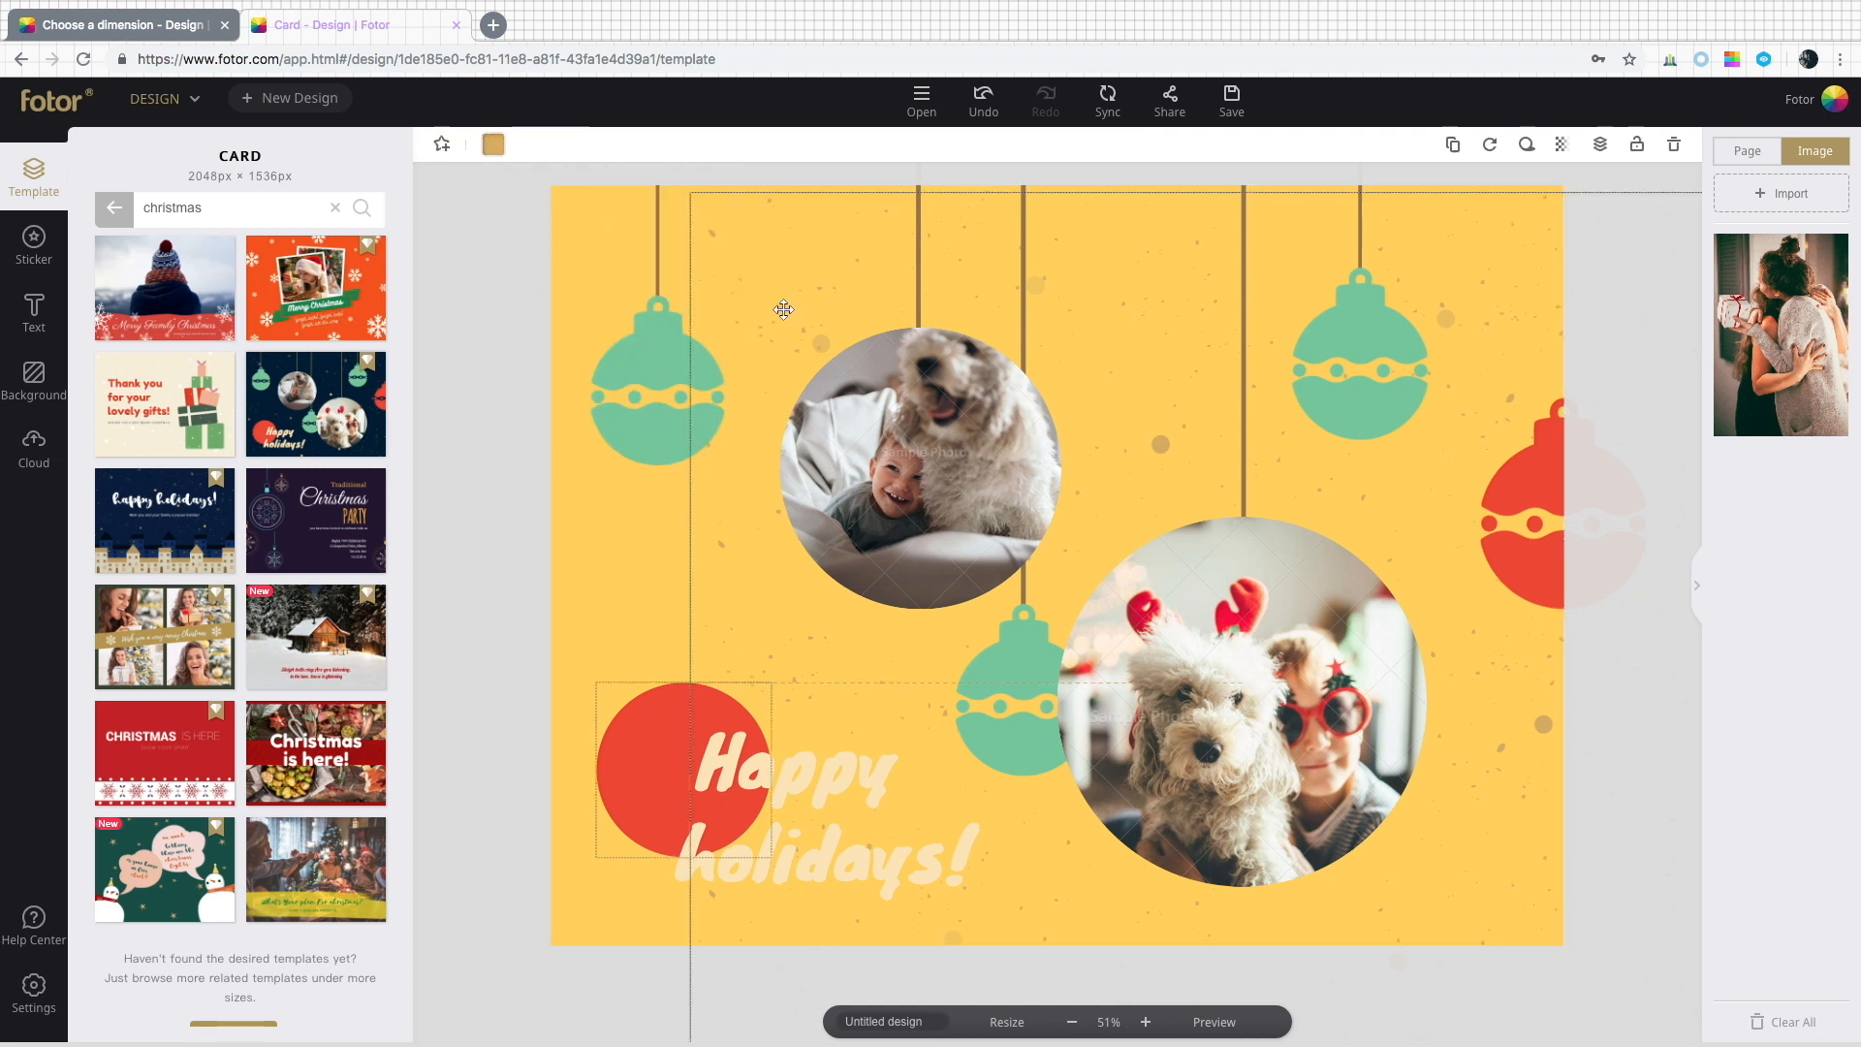
left_click_drag(668, 307, 642, 299)
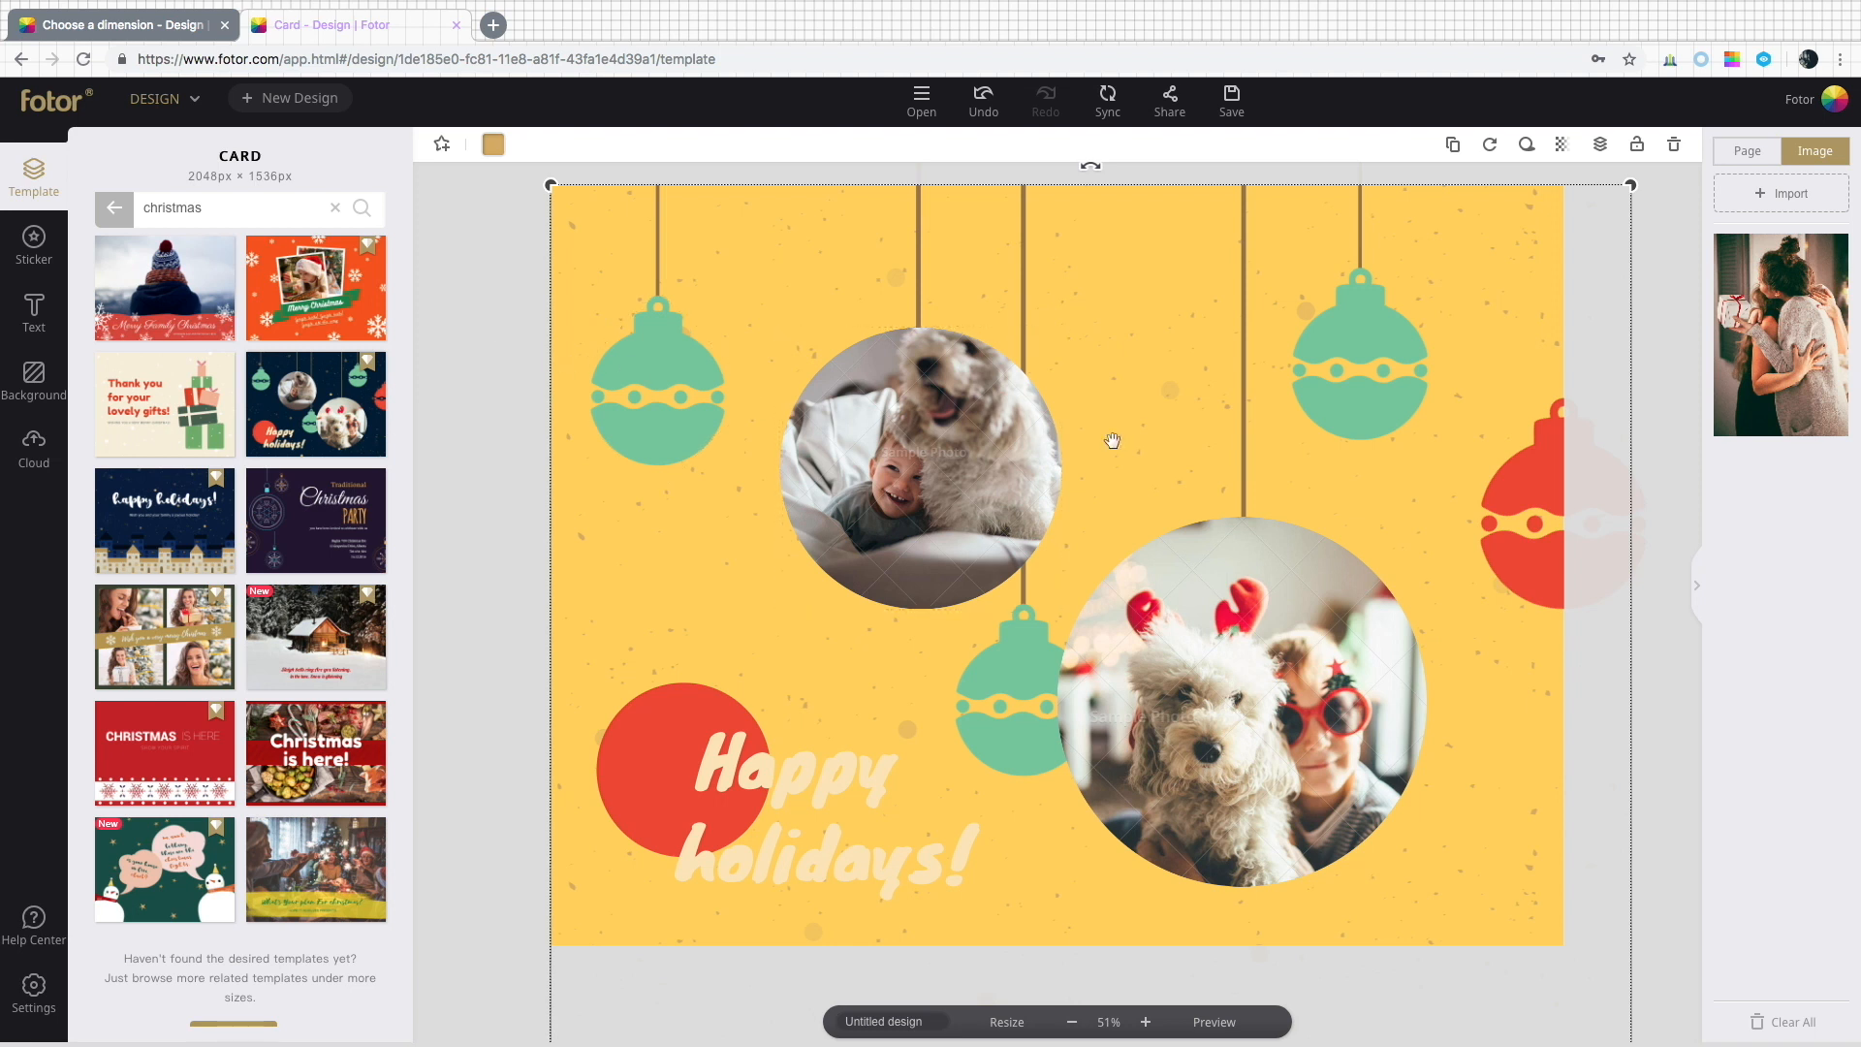
Recolour the upper-right green ornament to a custom gold, #b98a30, using the colour wheel.
left_click(1372, 338)
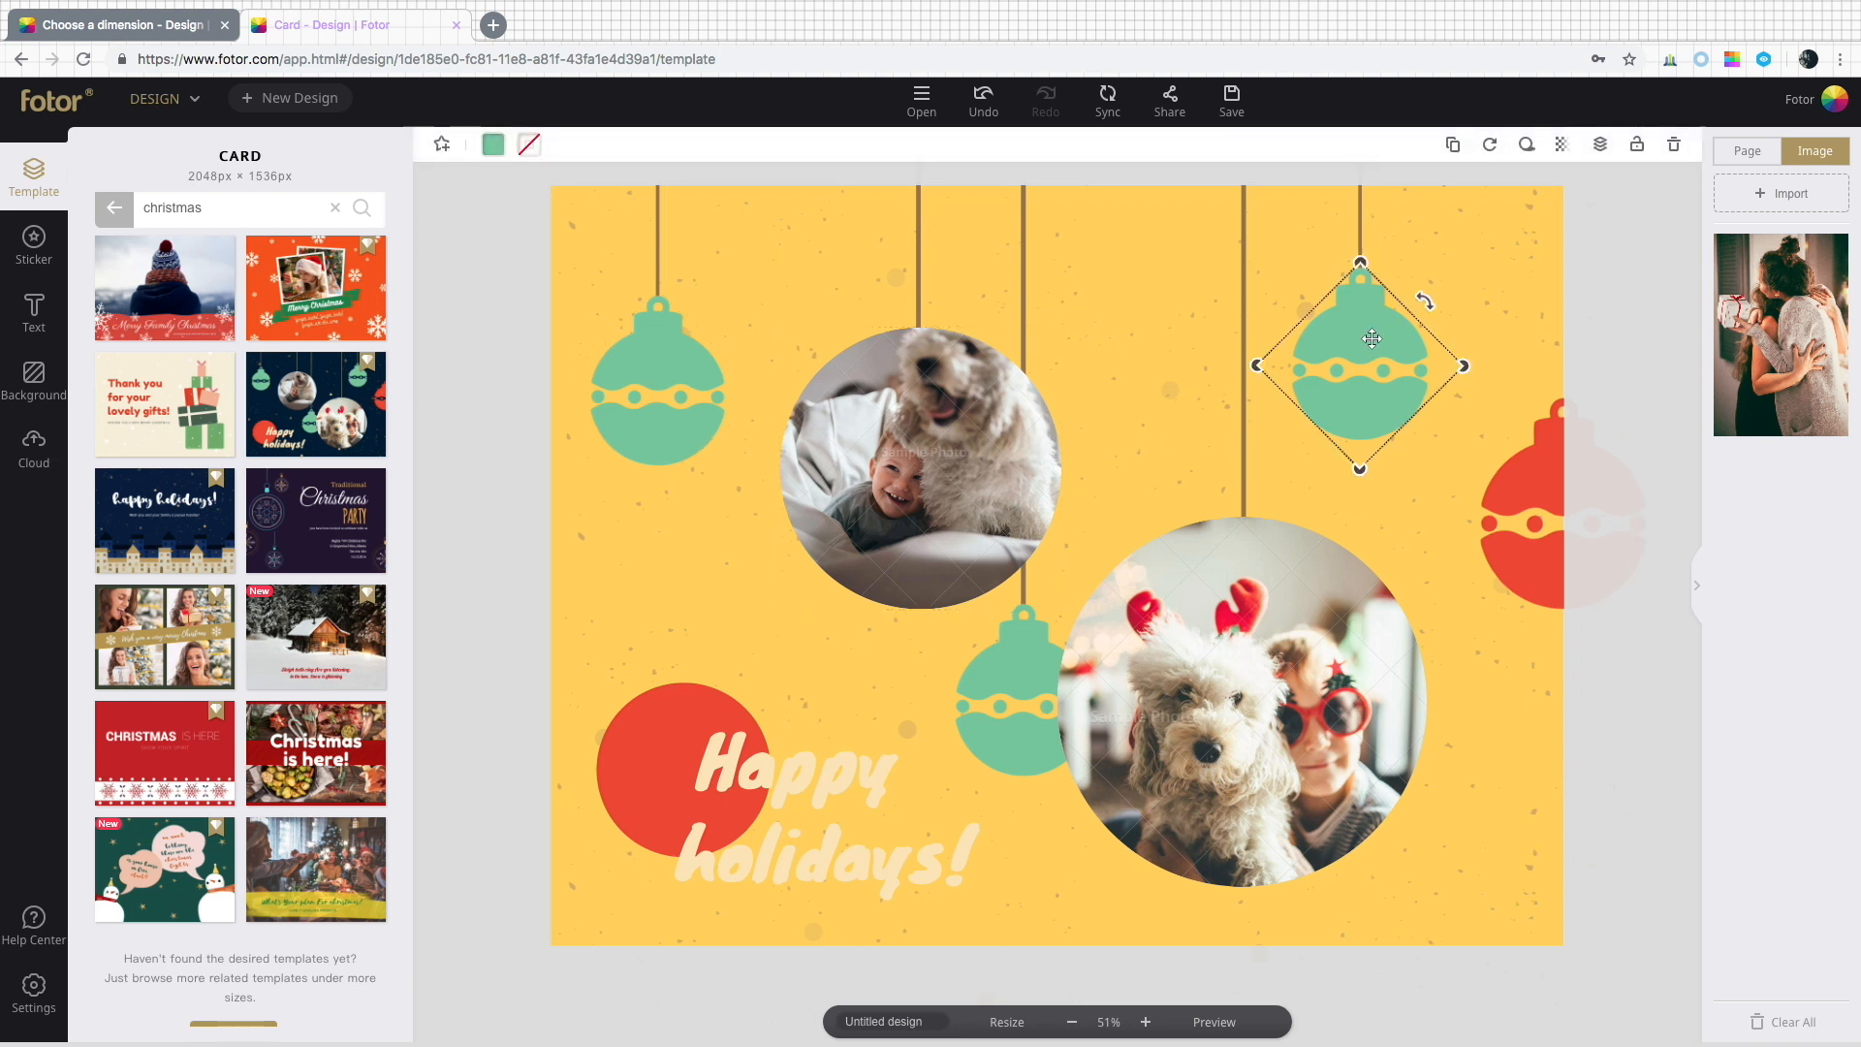
left_click(492, 145)
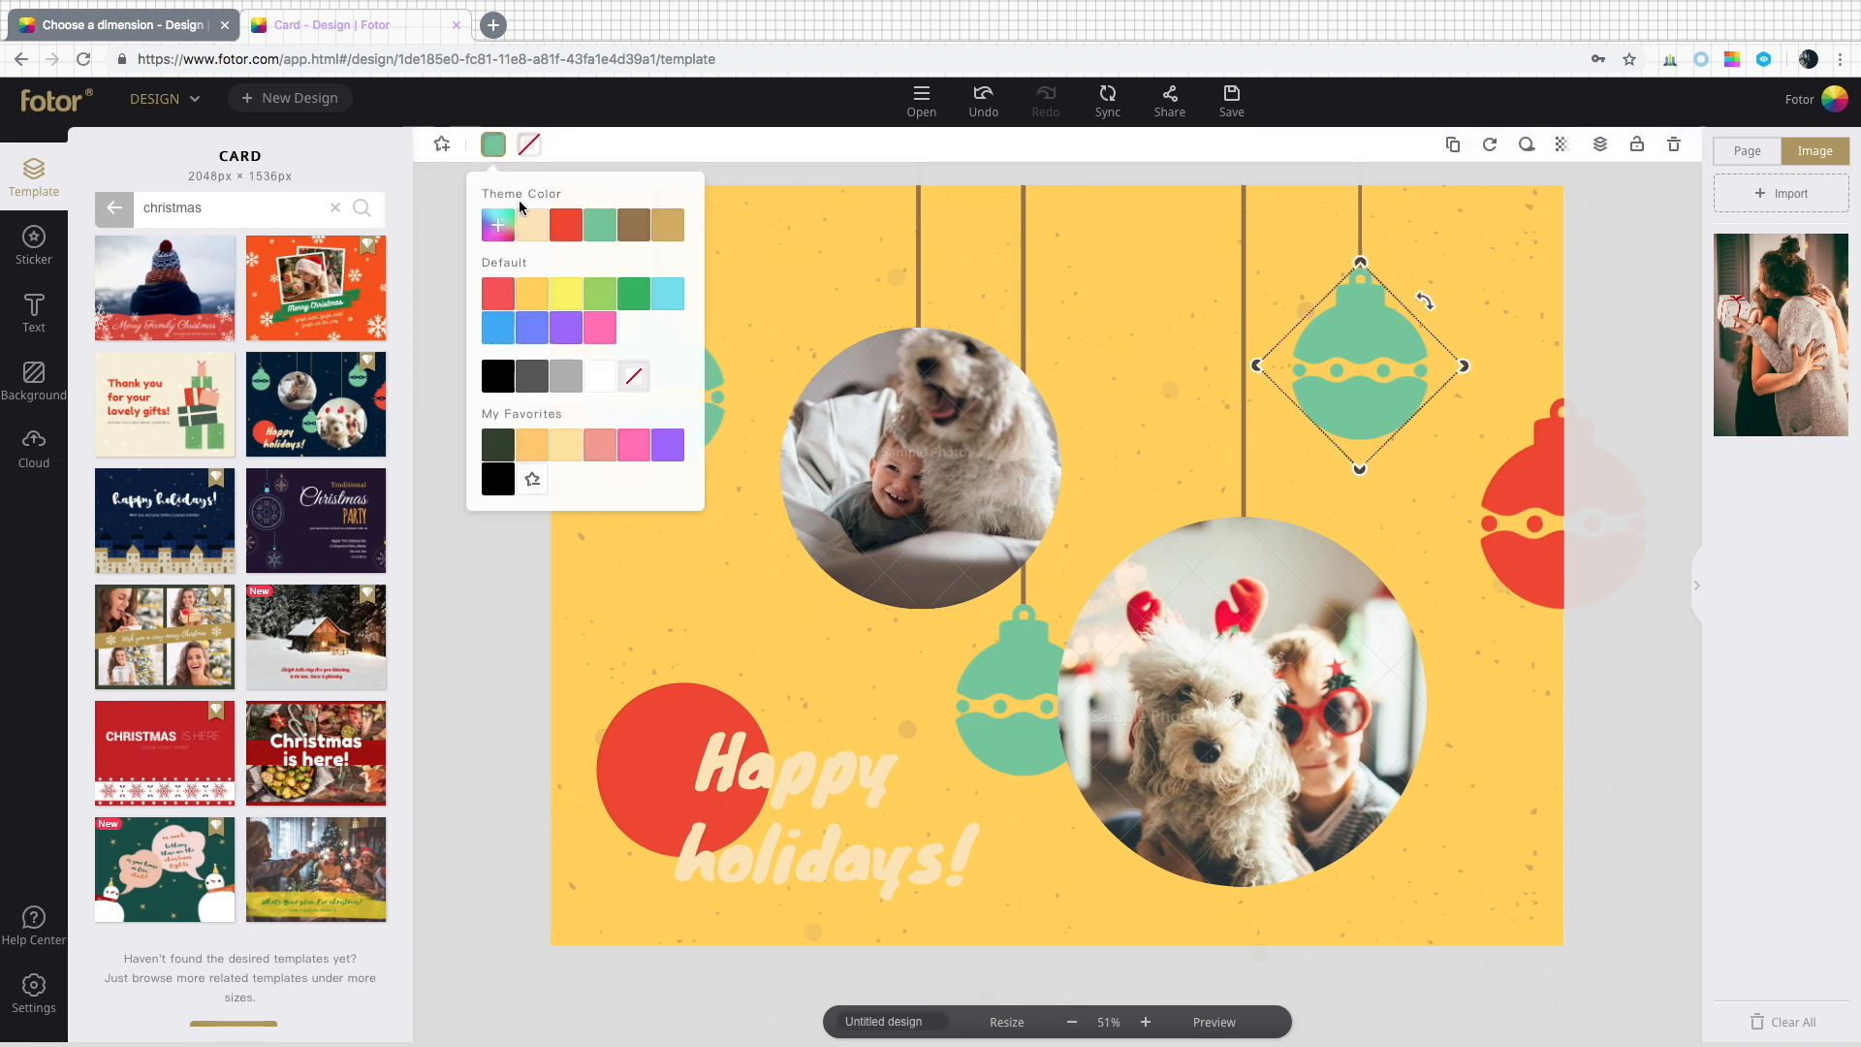
left_click(530, 231)
left_click(565, 231)
left_click(600, 233)
left_click(633, 233)
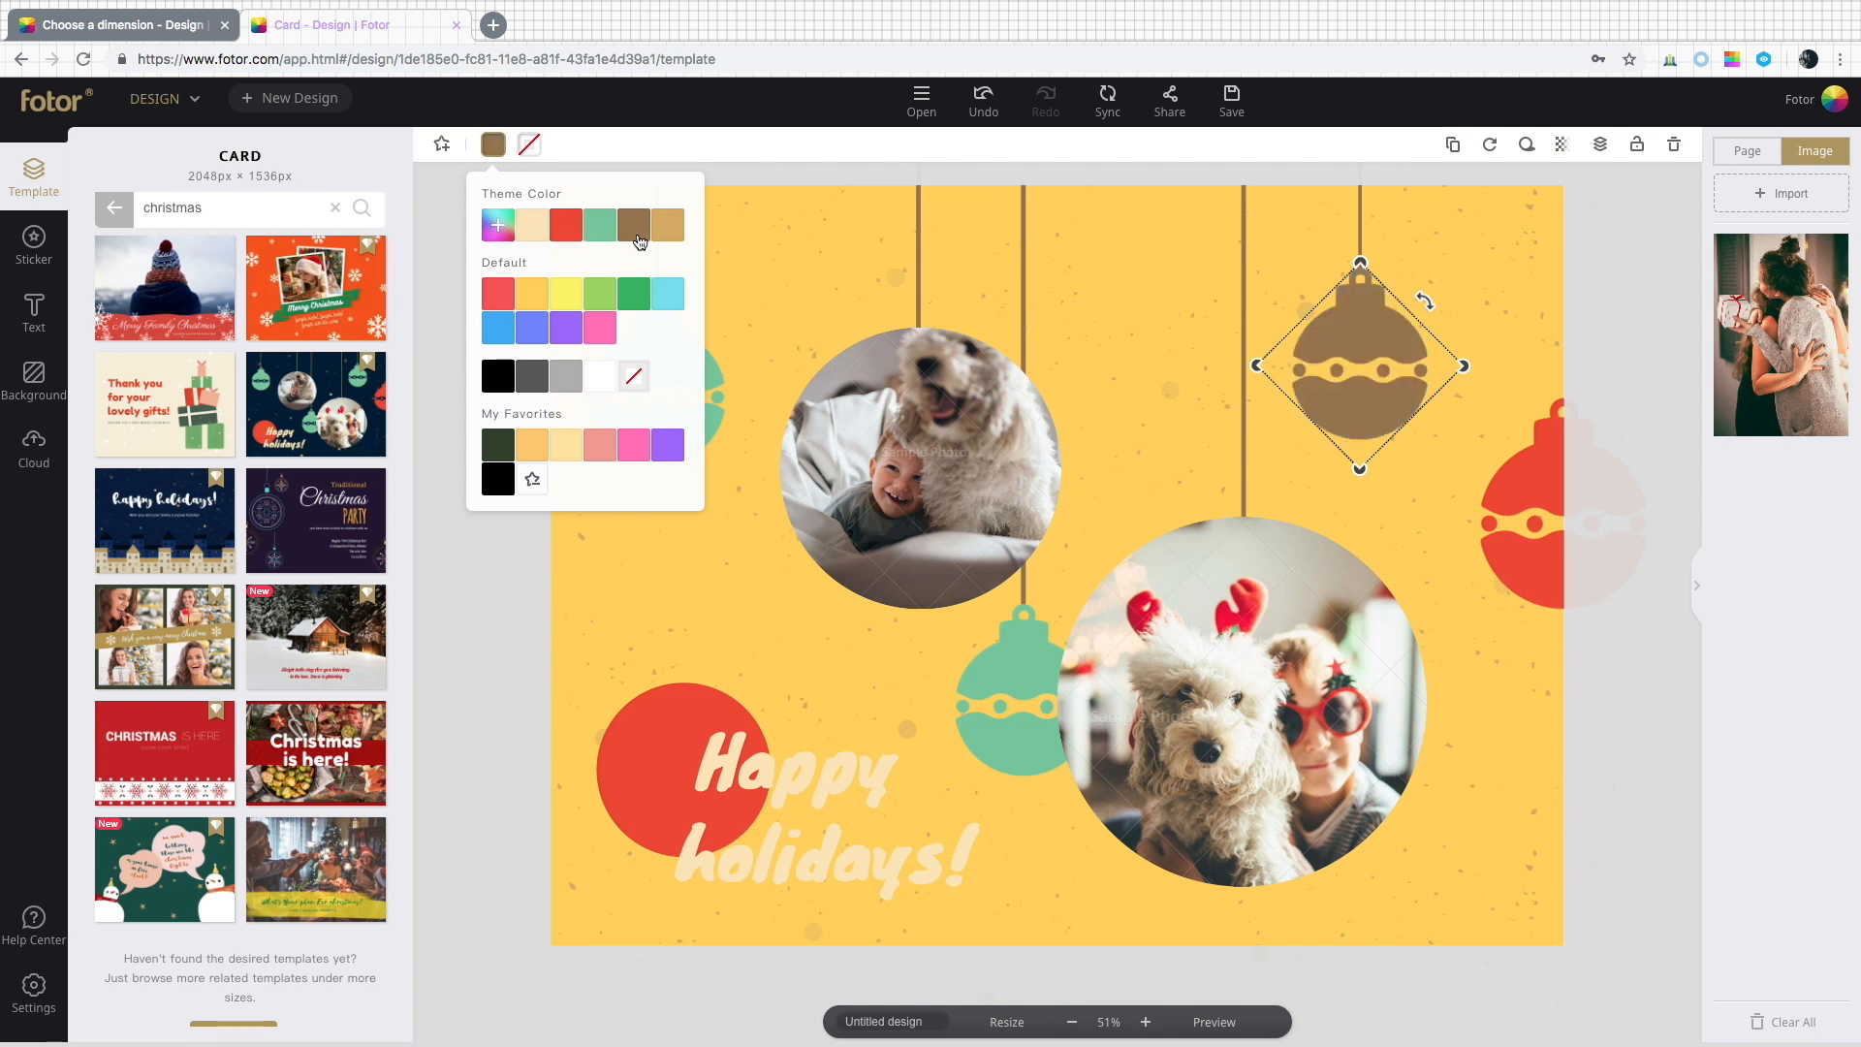
left_click(665, 234)
left_click(498, 228)
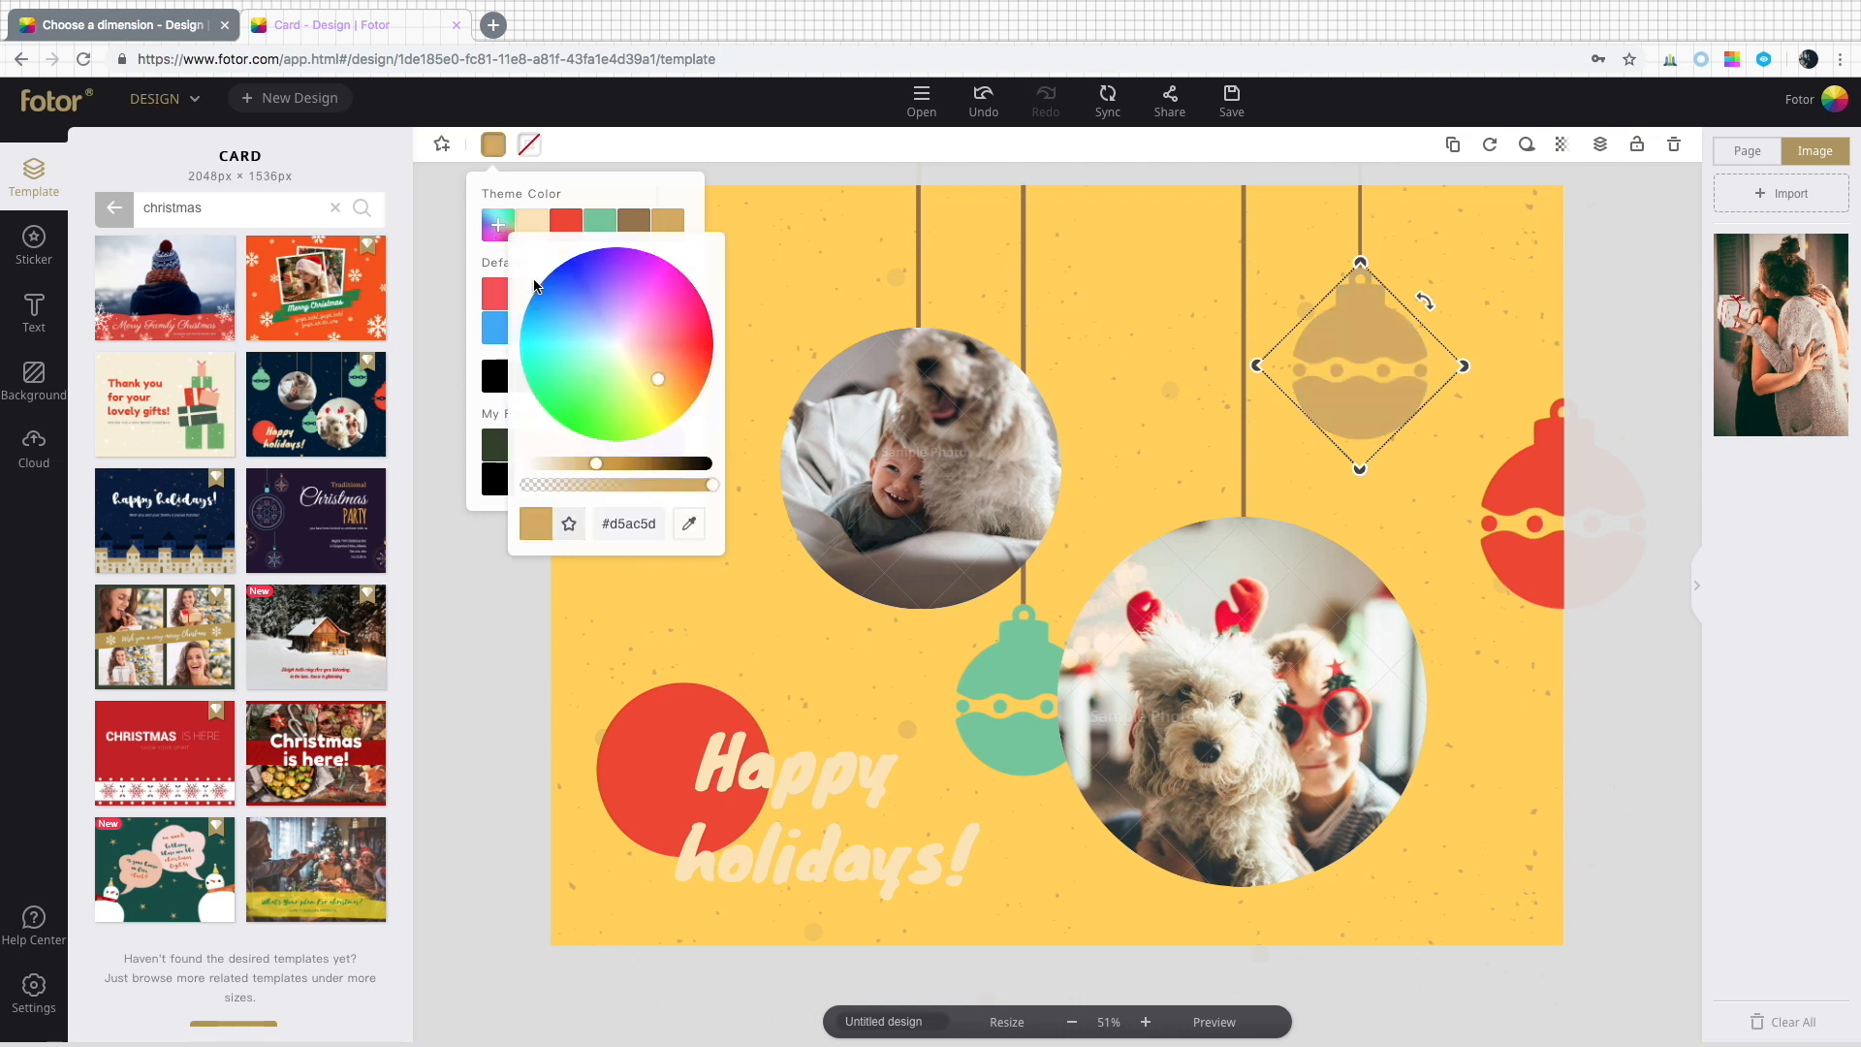
left_click(689, 524)
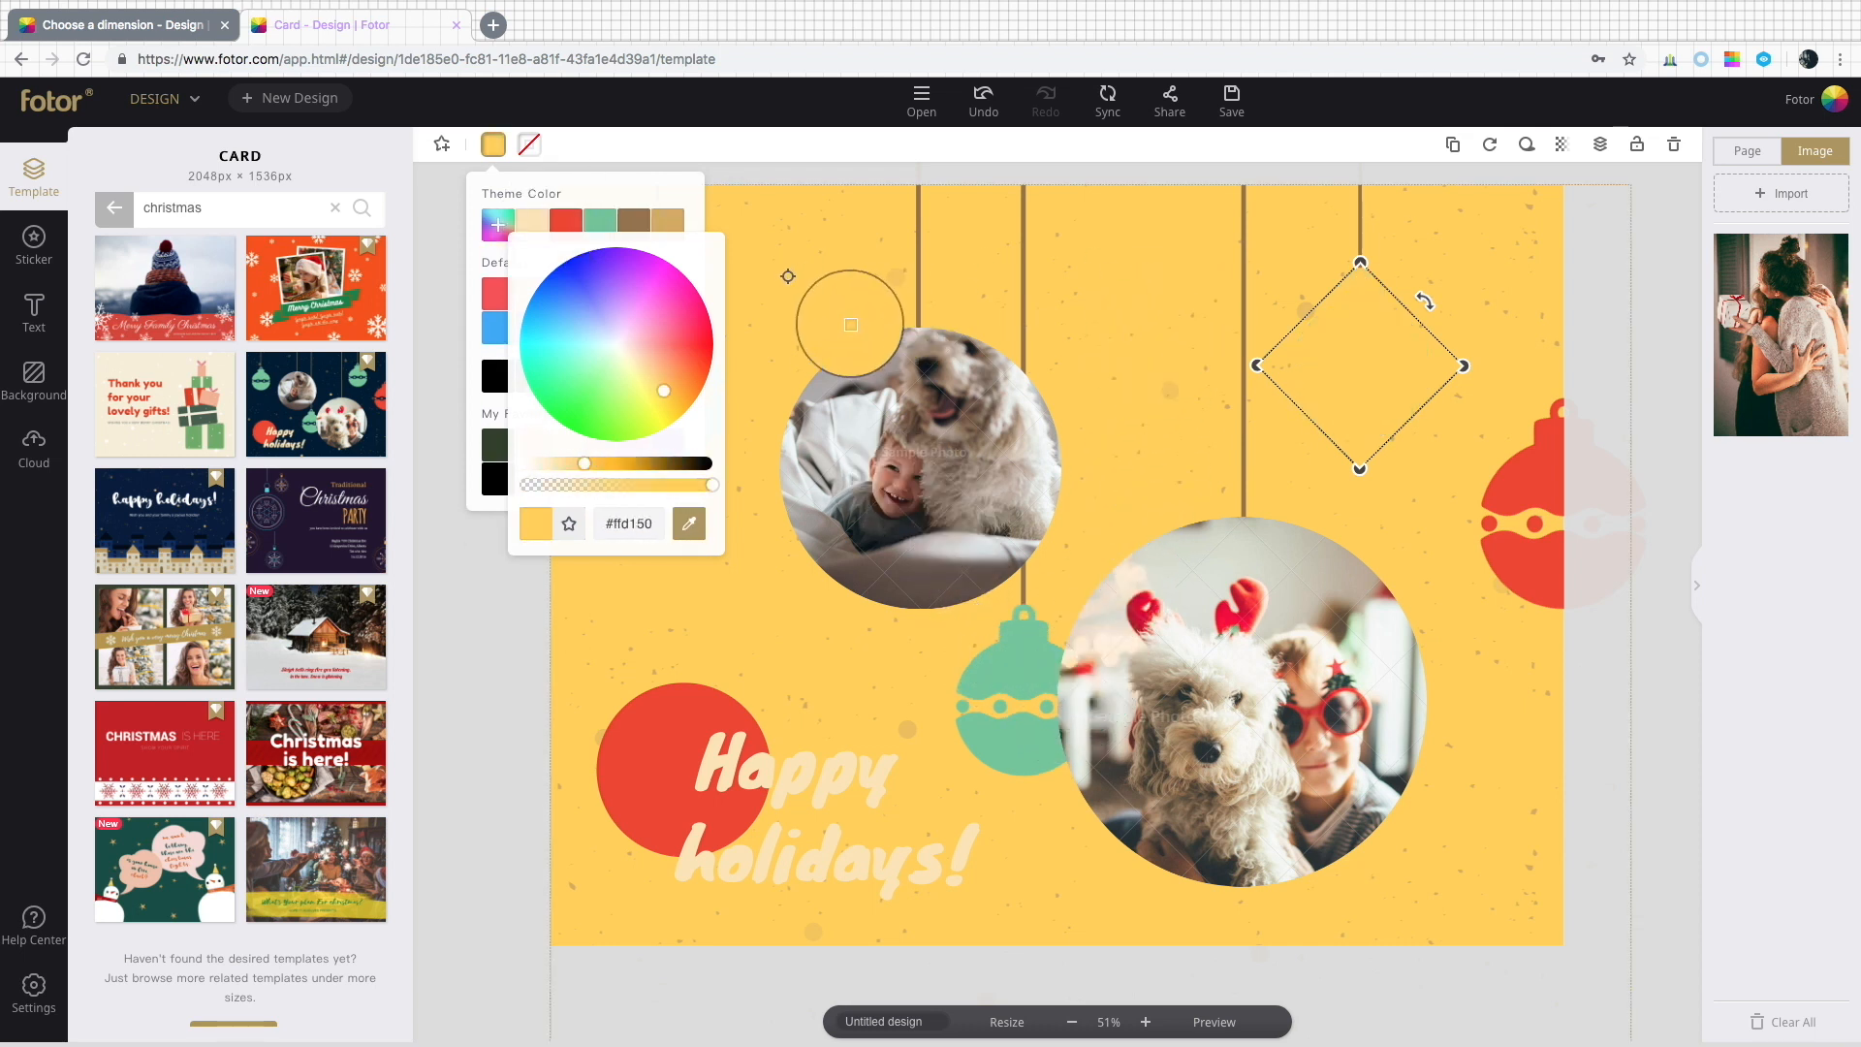
left_click_drag(589, 462, 619, 466)
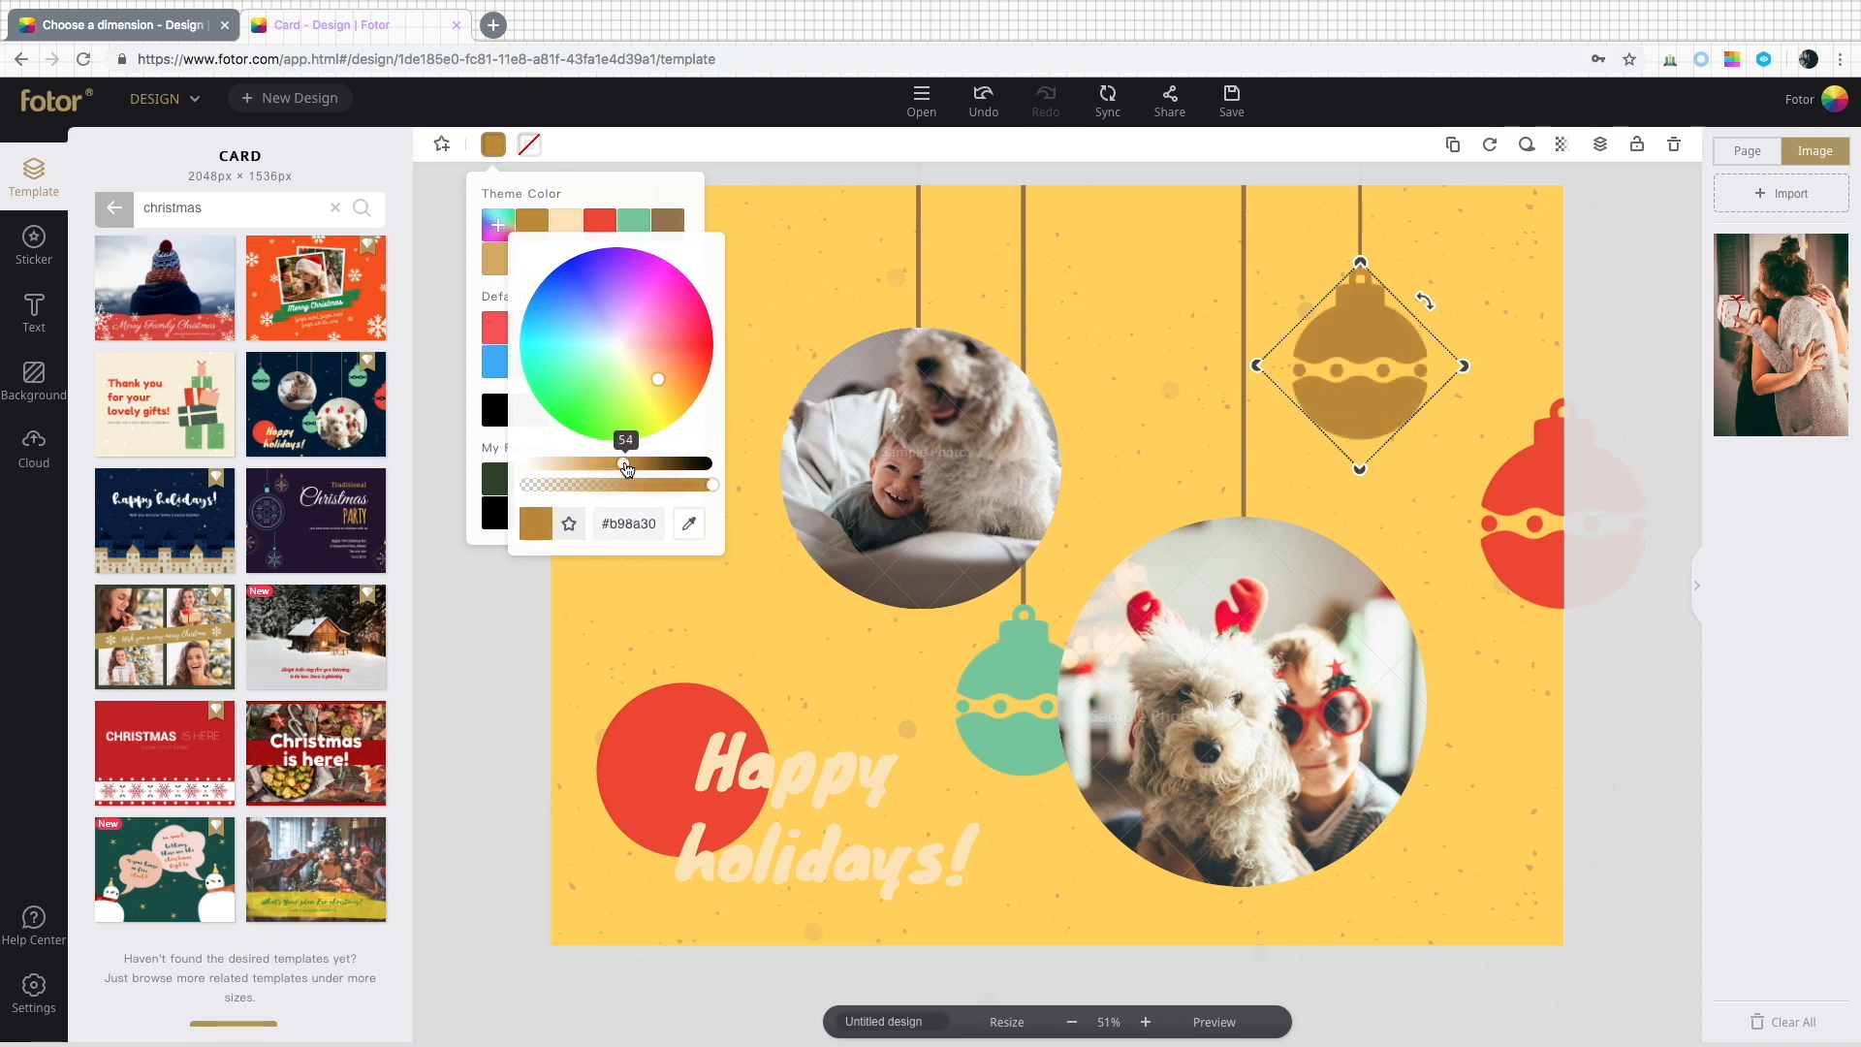
left_click(520, 605)
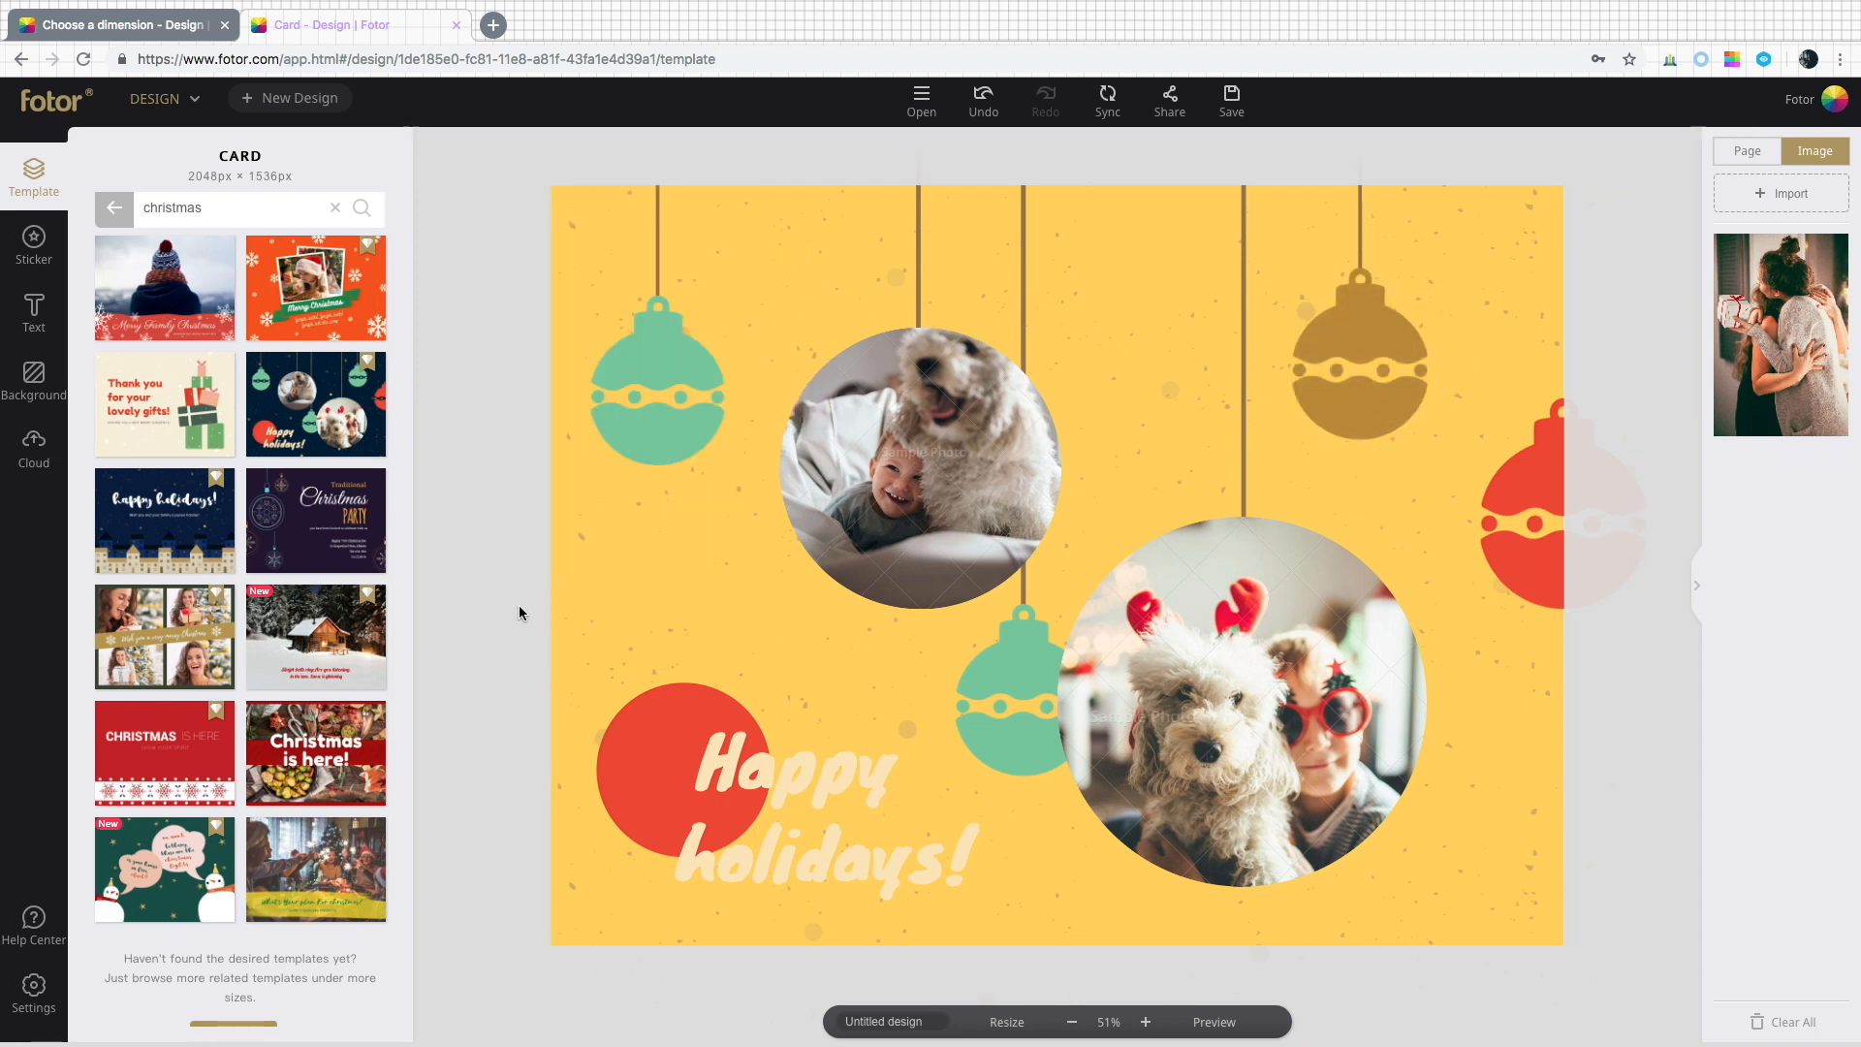
Clone the gold ornament and move the copy slightly up and to the right.
left_click(1383, 349)
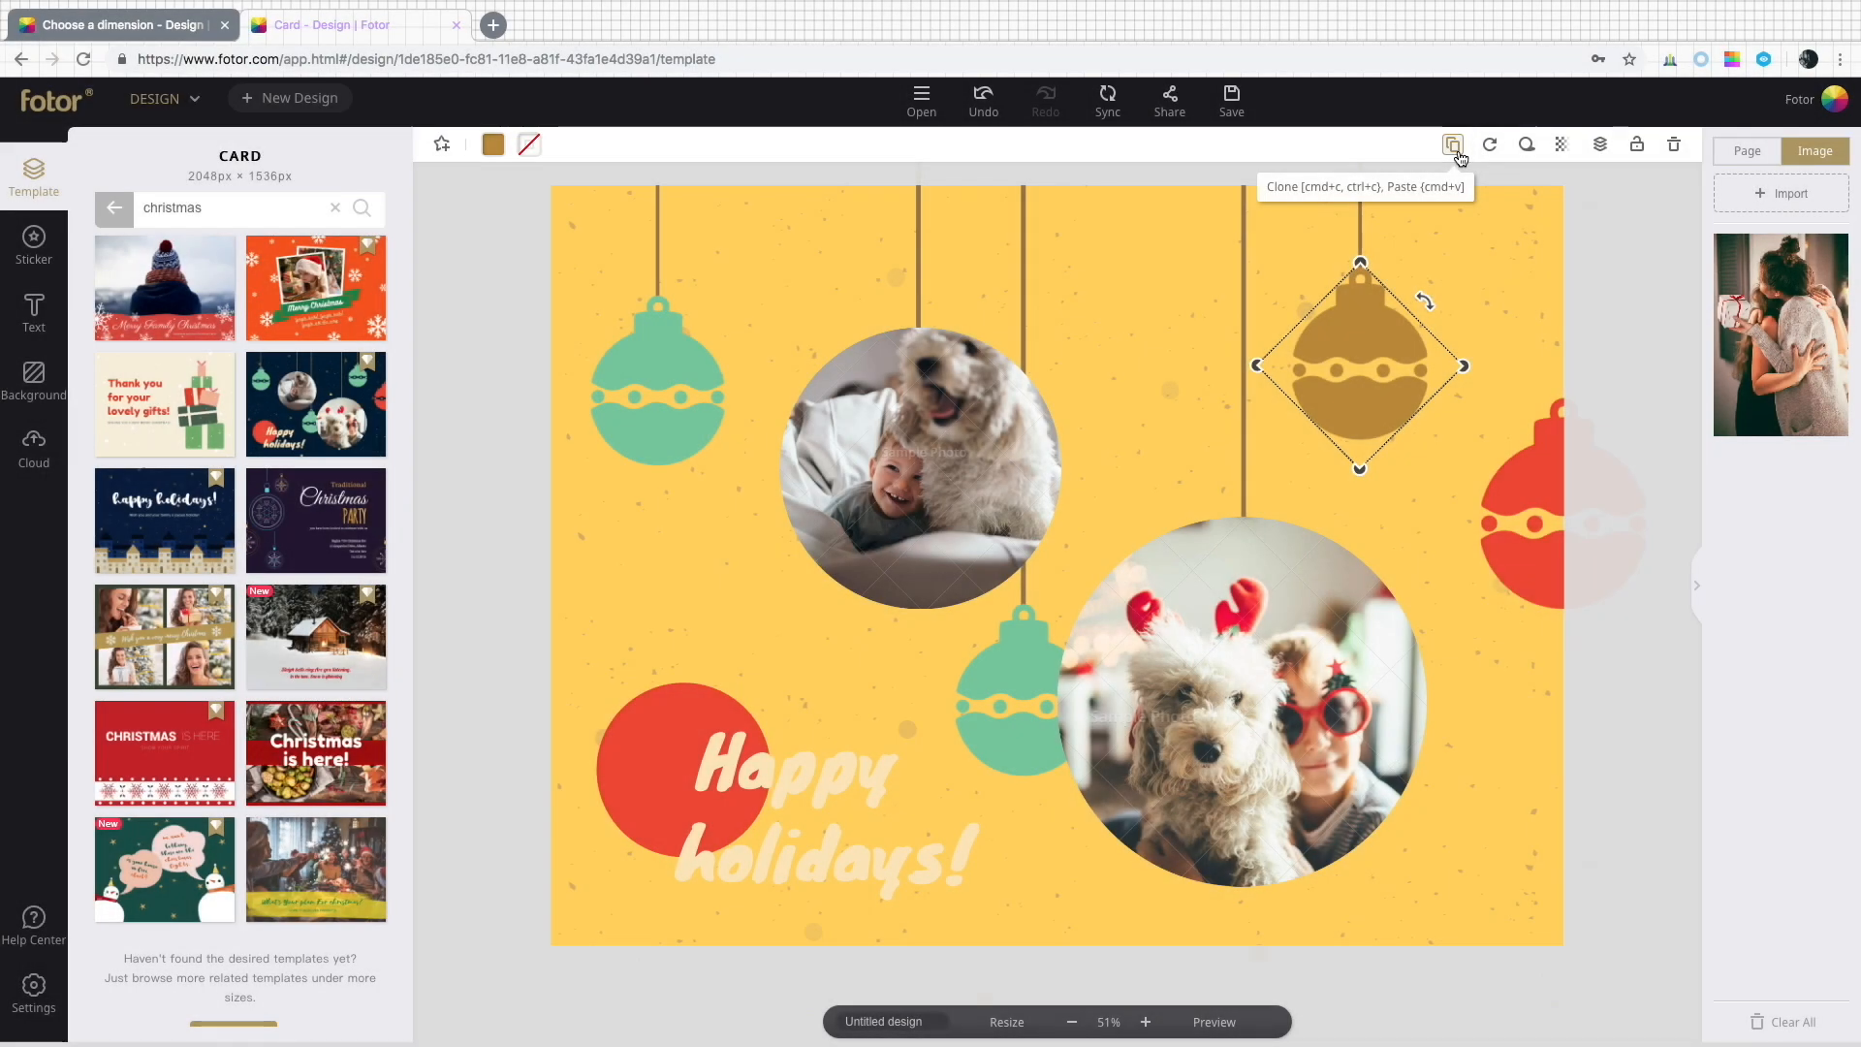
left_click(1453, 146)
left_click_drag(1431, 386, 1479, 313)
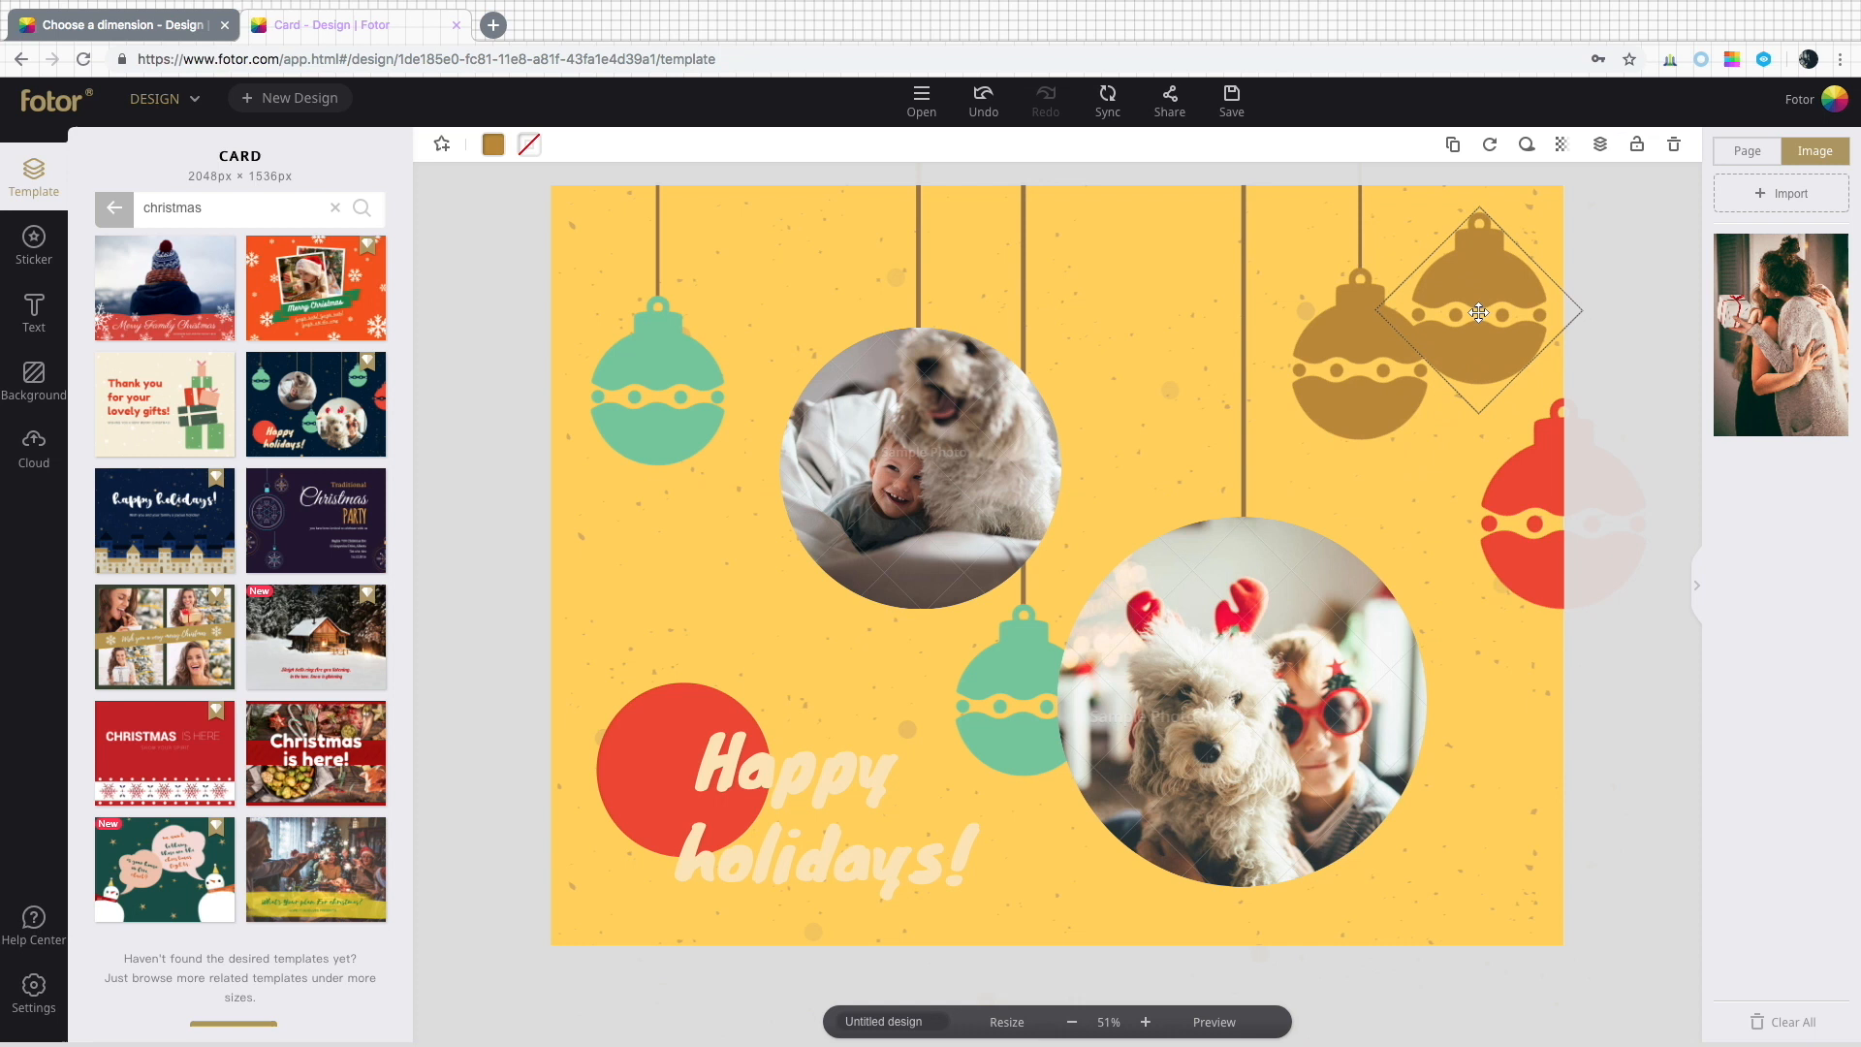
Delete the green ornament at the upper left and move the gold copy into its place.
left_click(667, 374)
left_click(1673, 146)
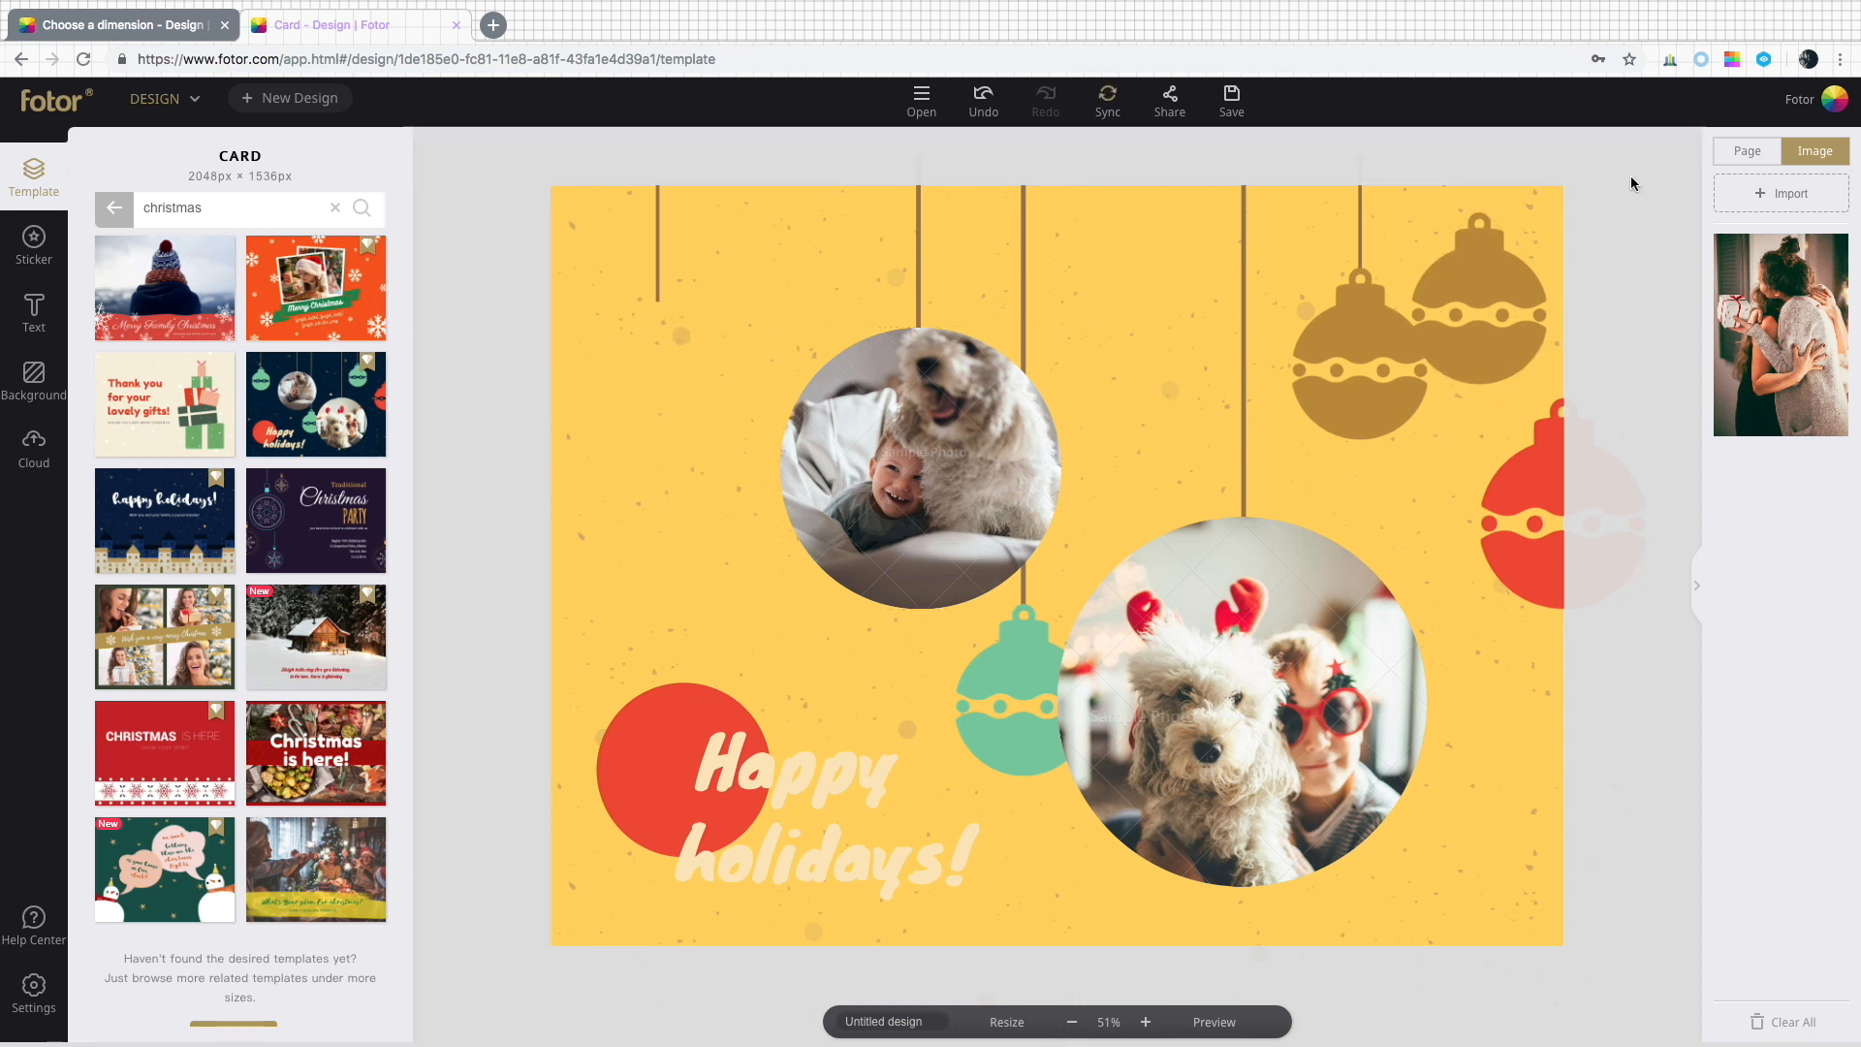
left_click(1502, 283)
left_click_drag(1502, 283, 682, 375)
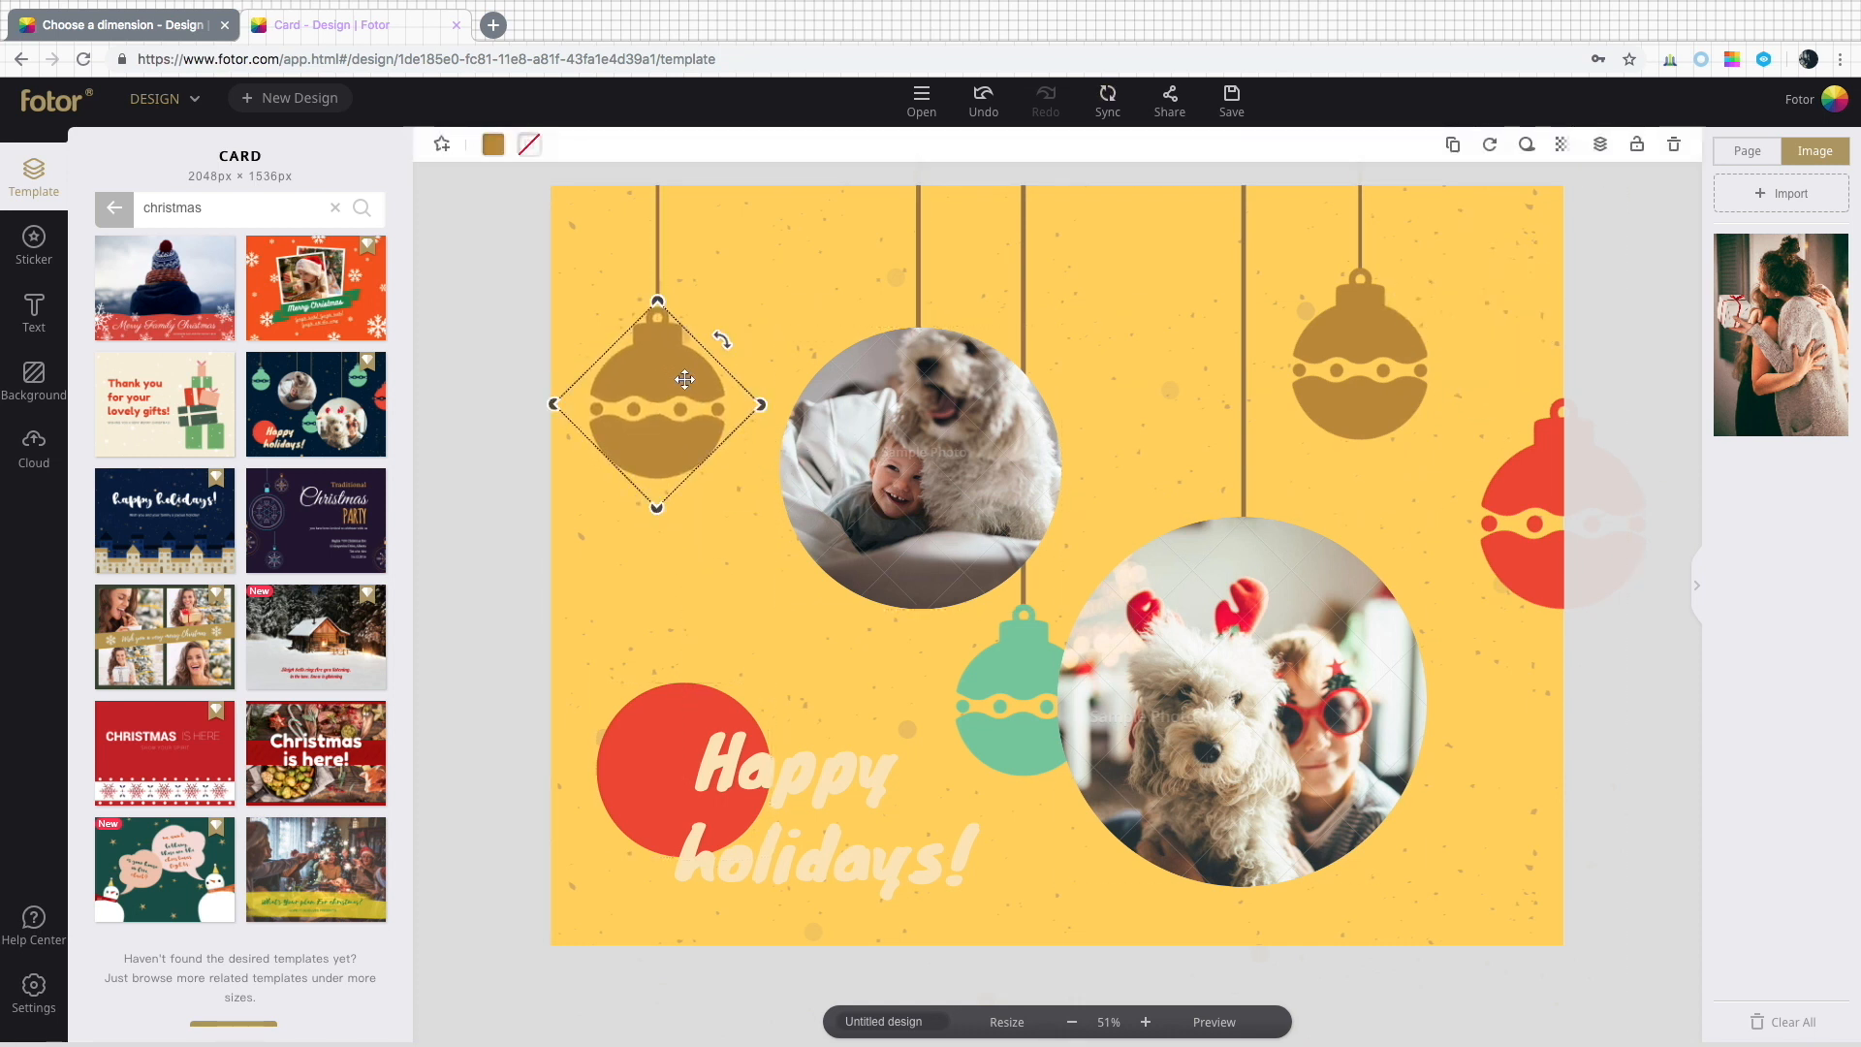
Add the gold ornament's sticker settings to My Favorites.
left_click(1402, 339)
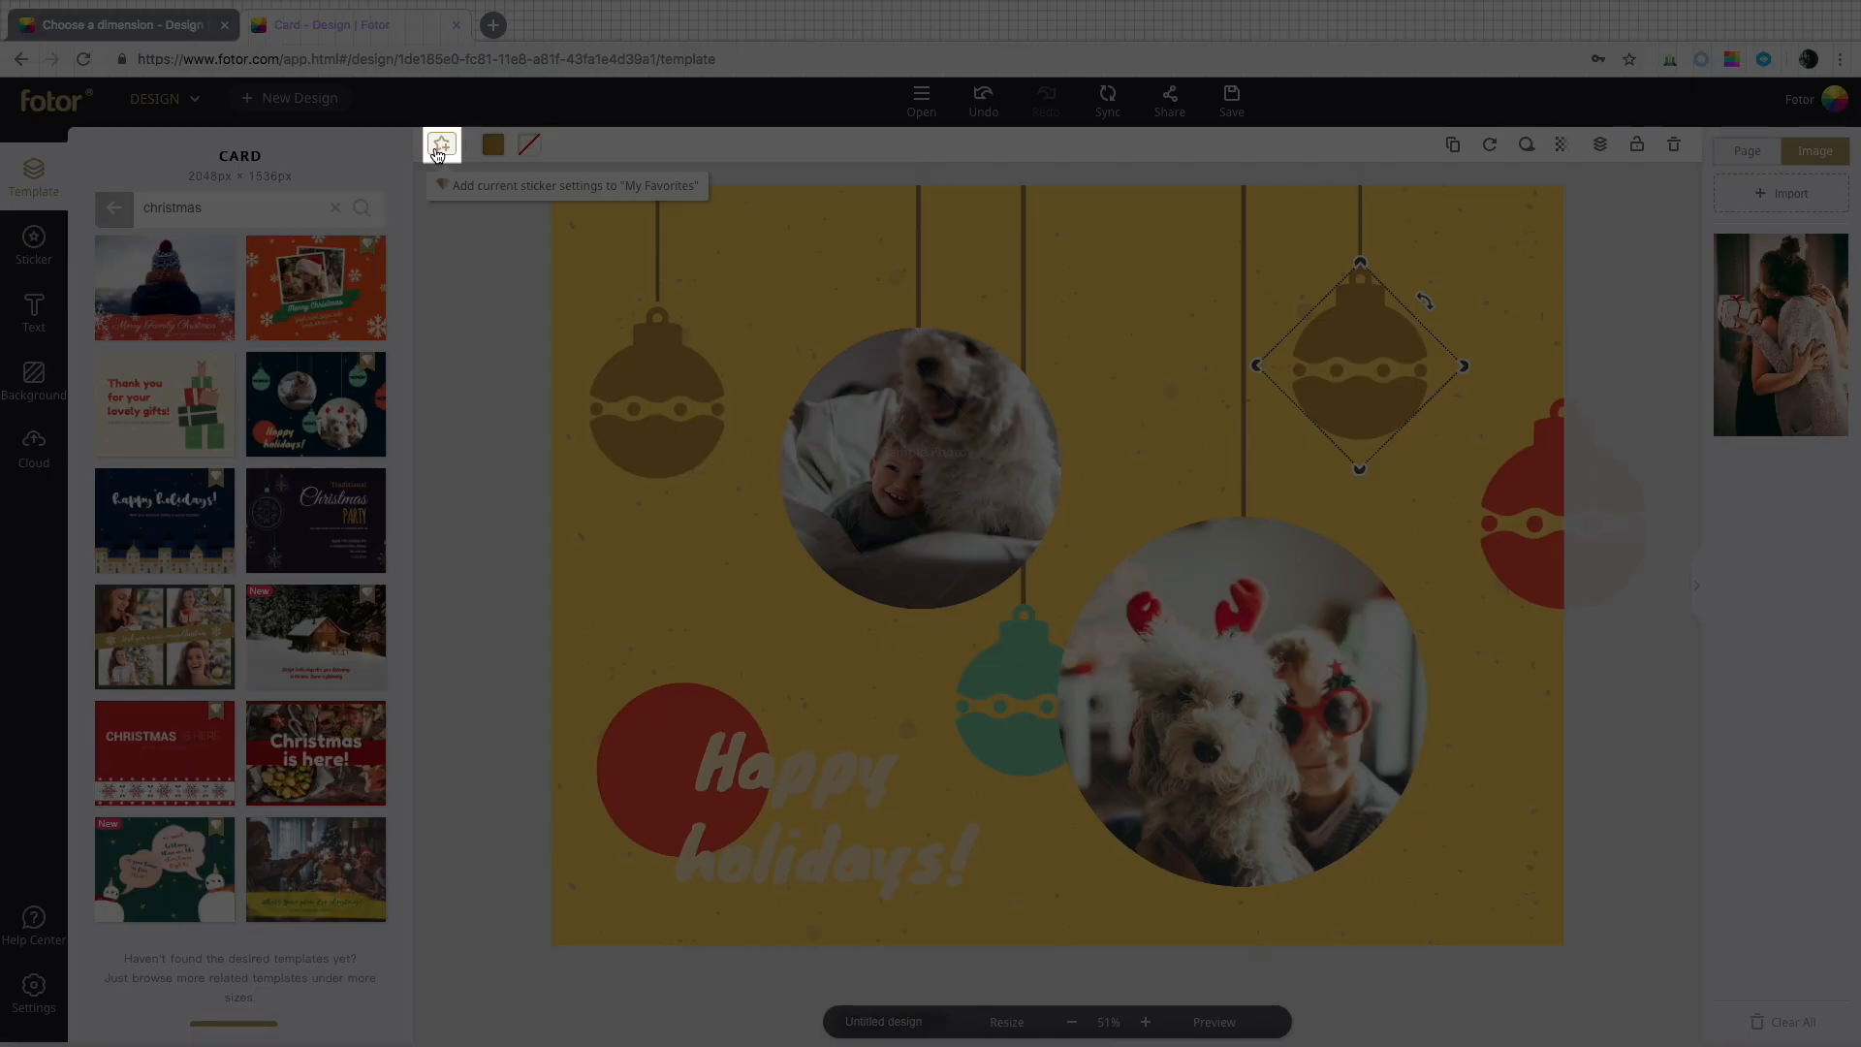
left_click(440, 145)
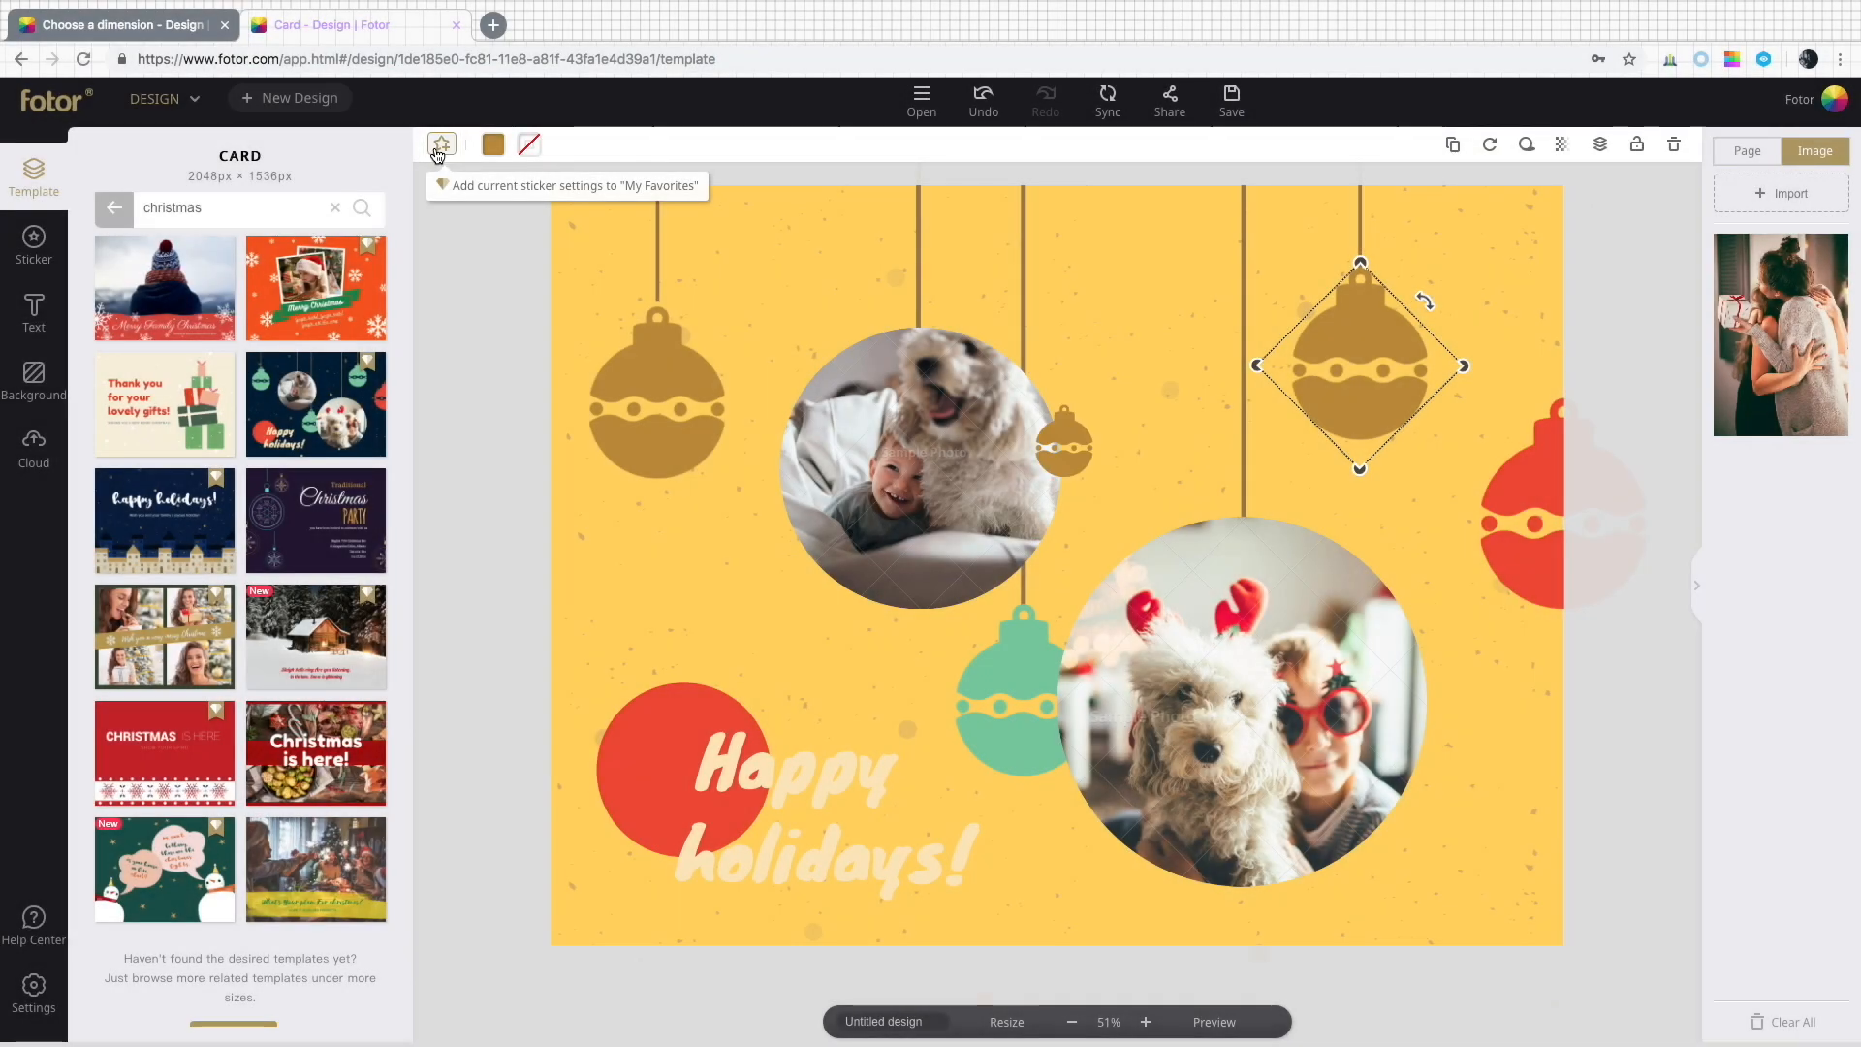
Insert the gold ornament sticker from My Favorites and place it below the top photo.
left_click(49, 266)
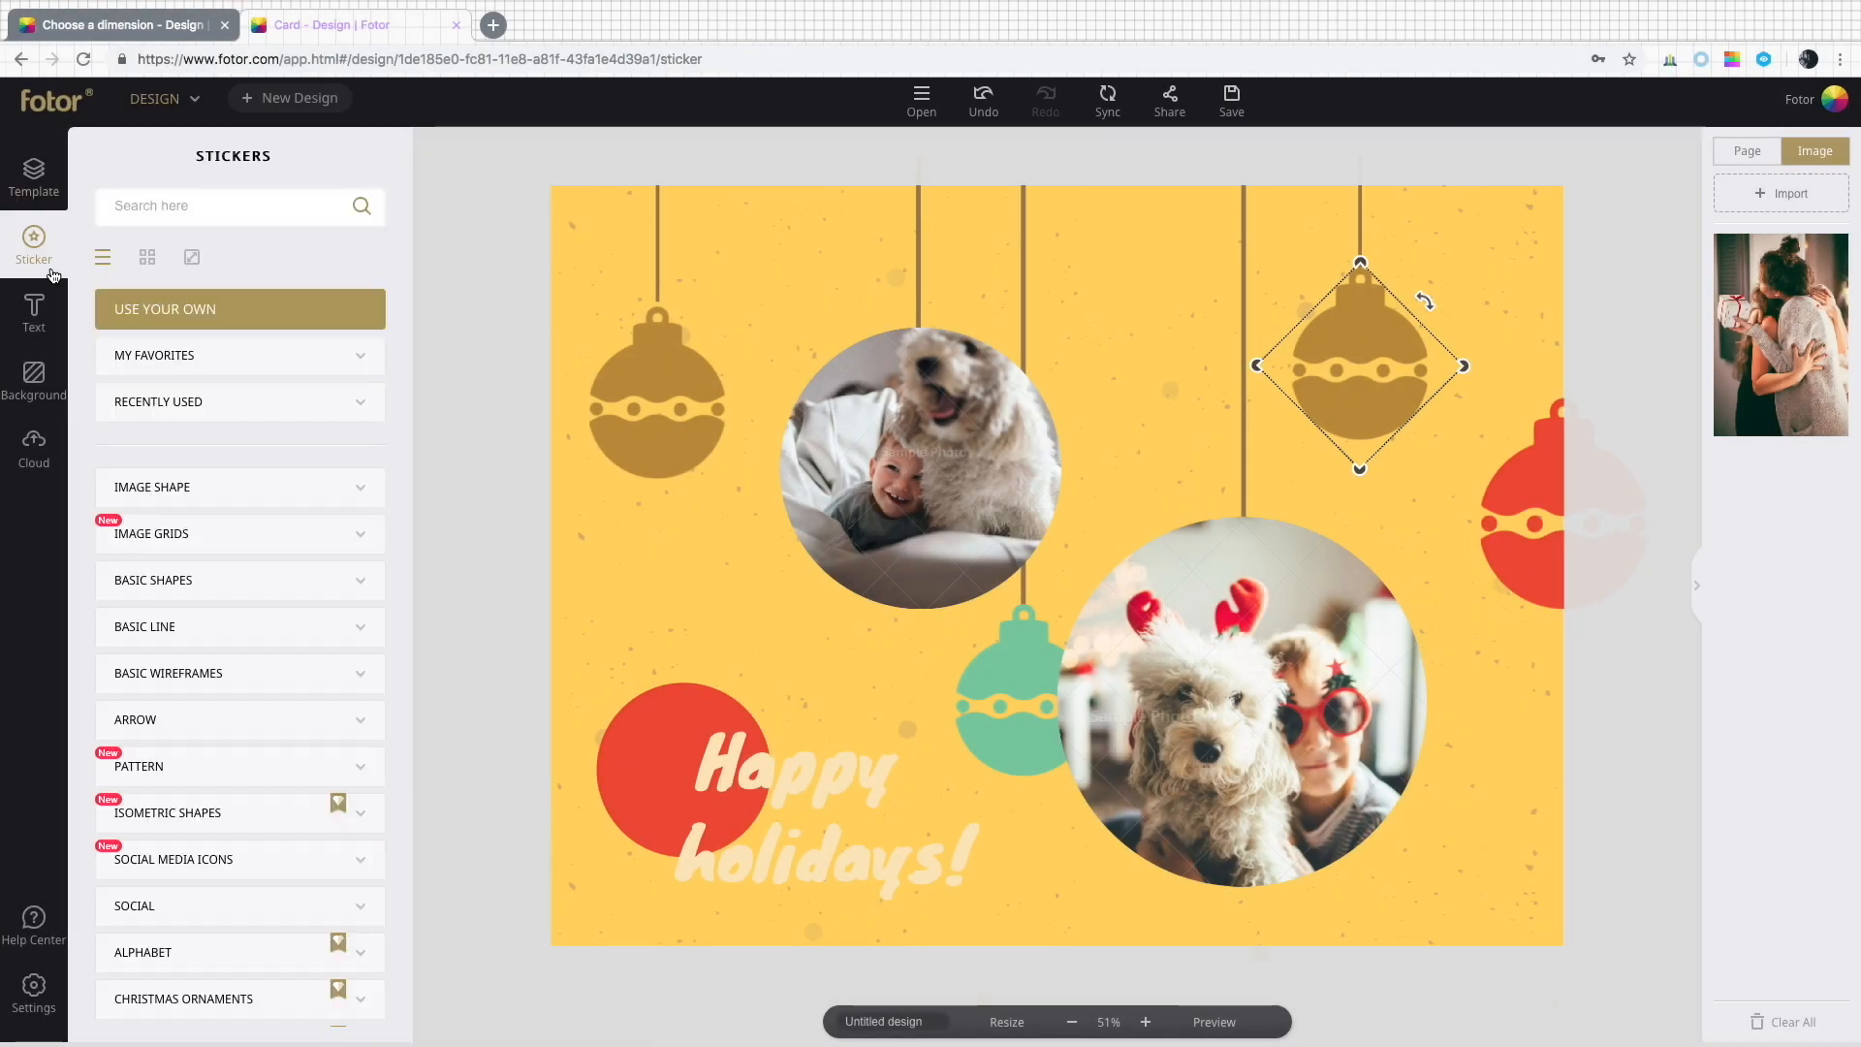
left_click(365, 360)
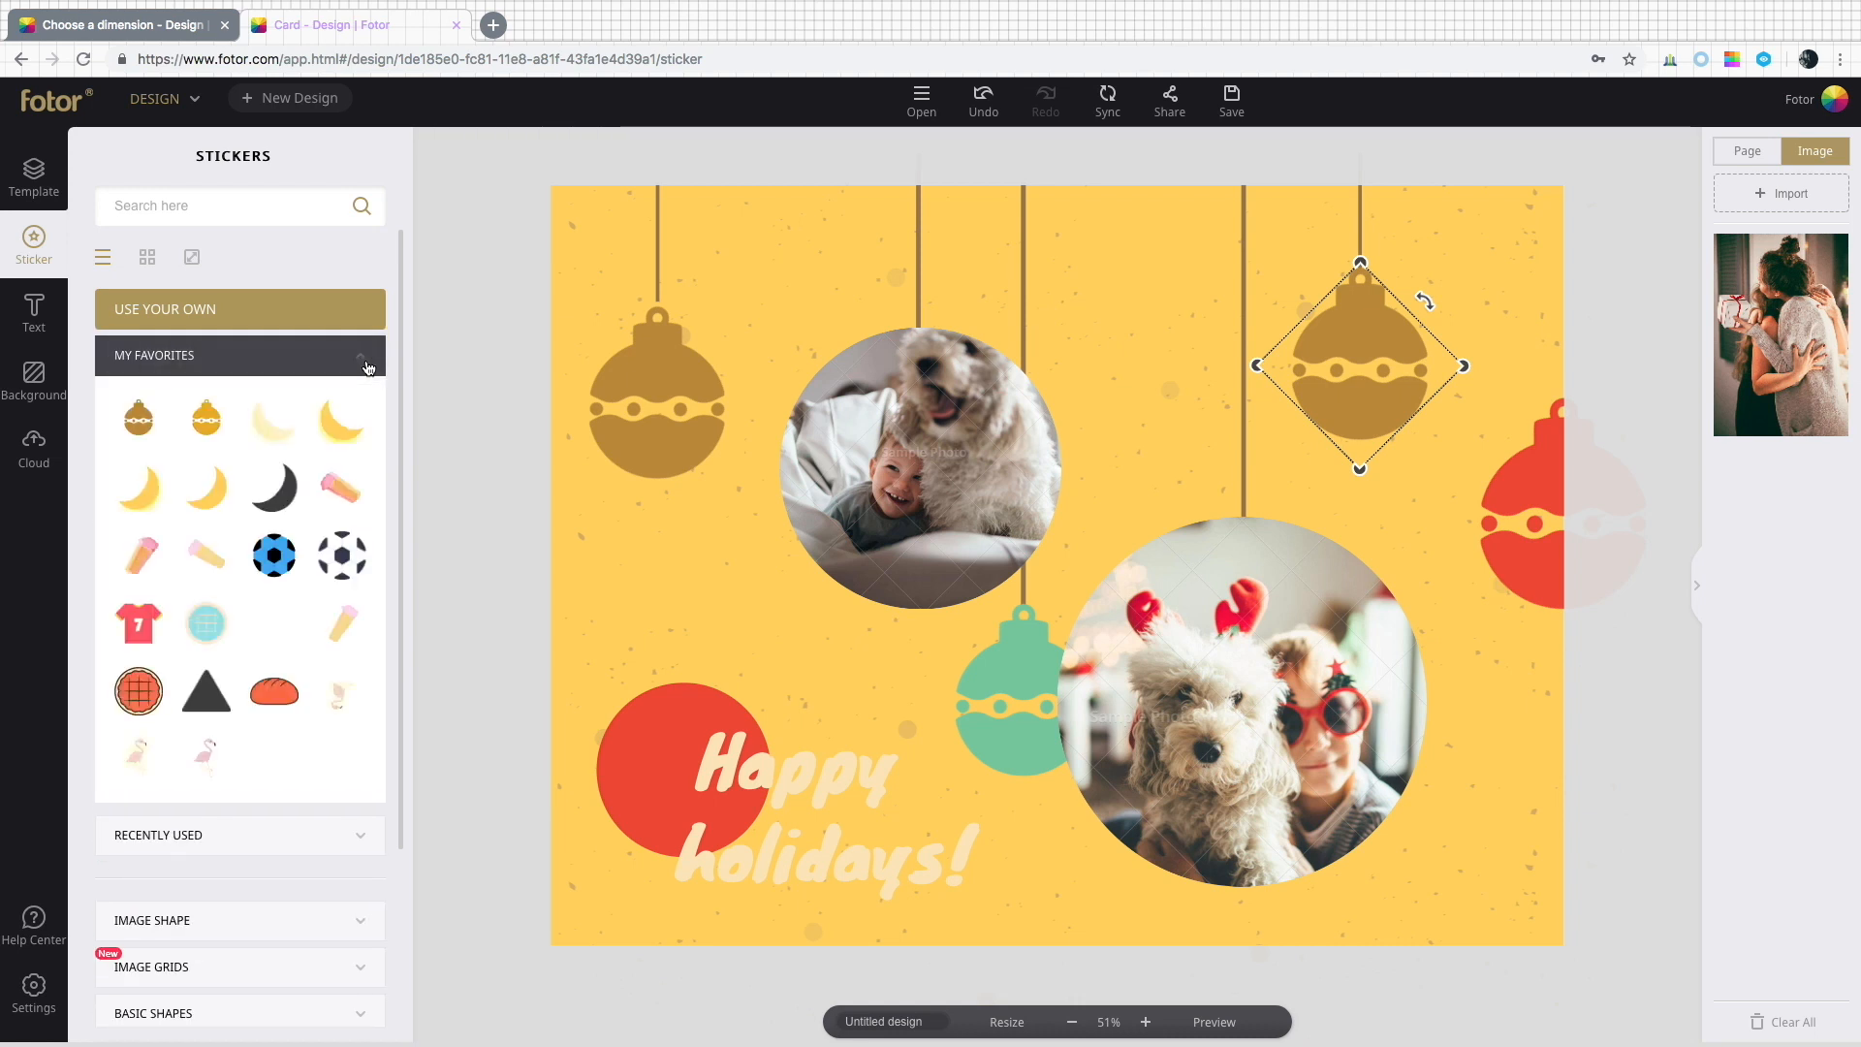
left_click(139, 419)
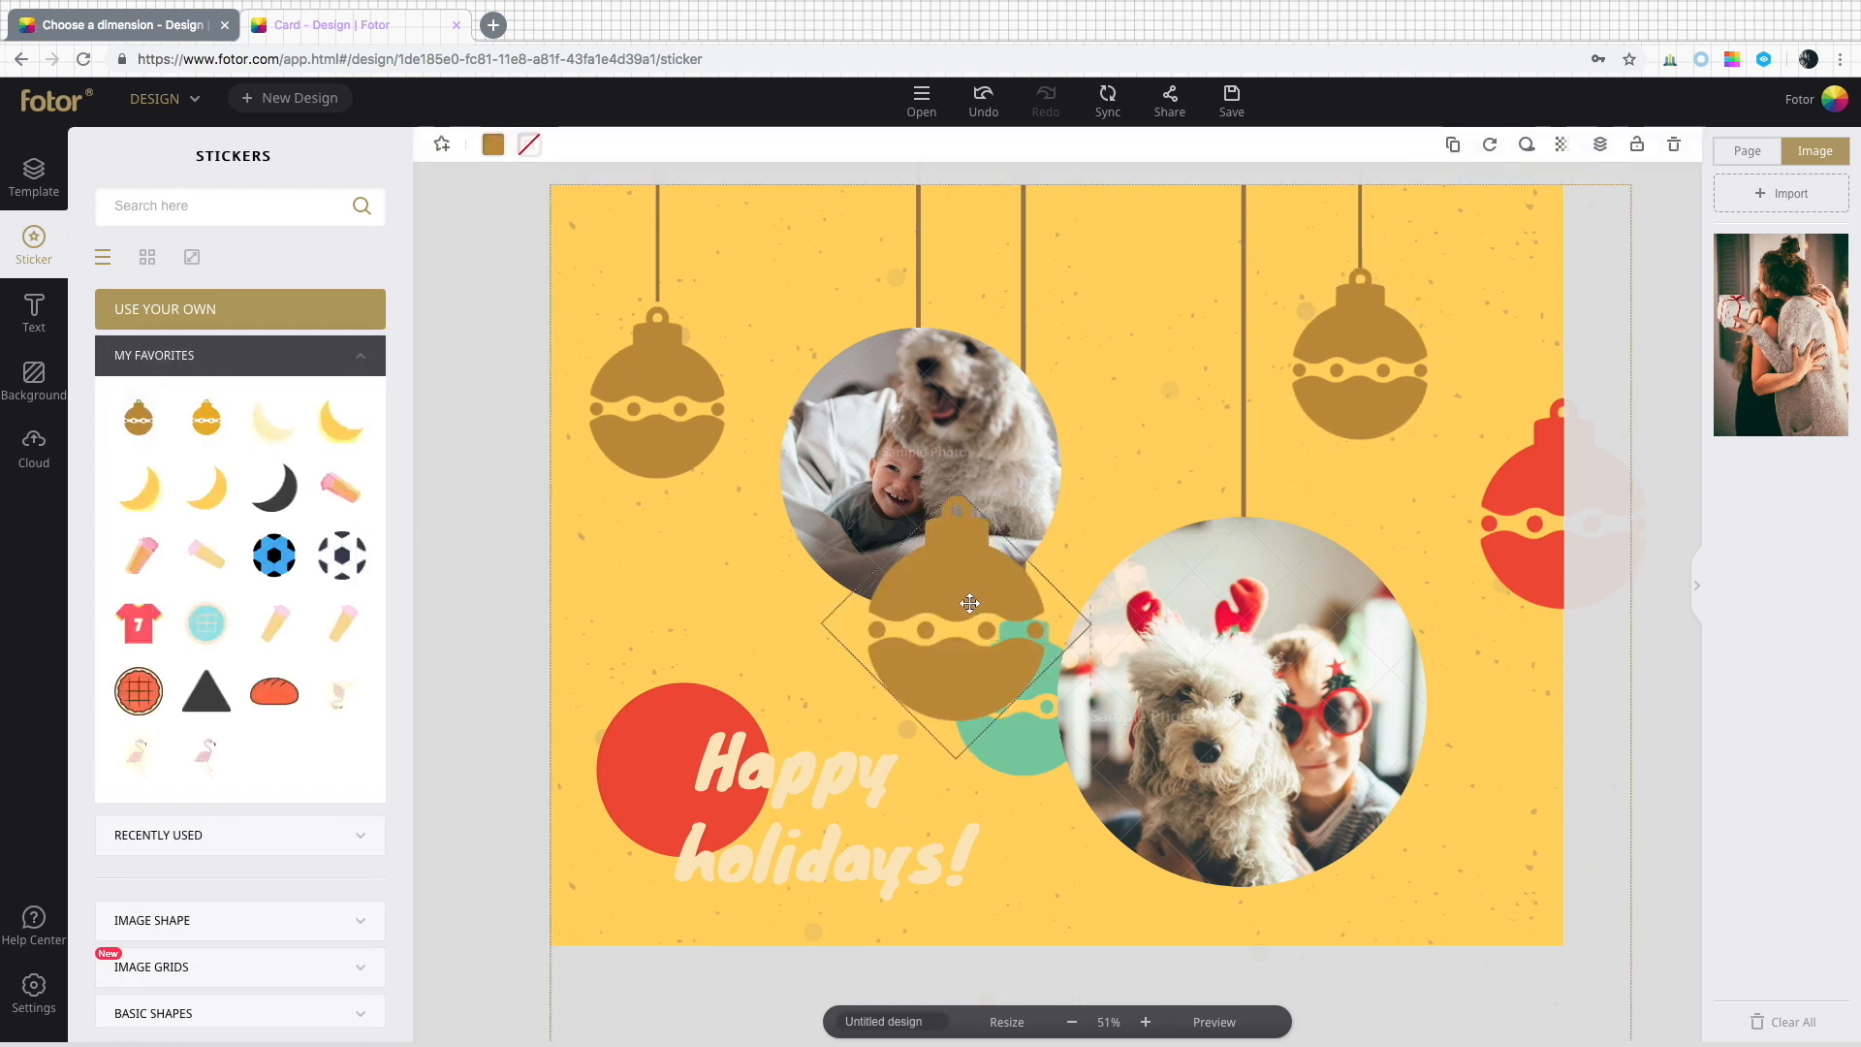
left_click_drag(967, 596, 785, 615)
Delete the green ornament between the photos and move the new gold ornament into its place.
left_click(976, 669)
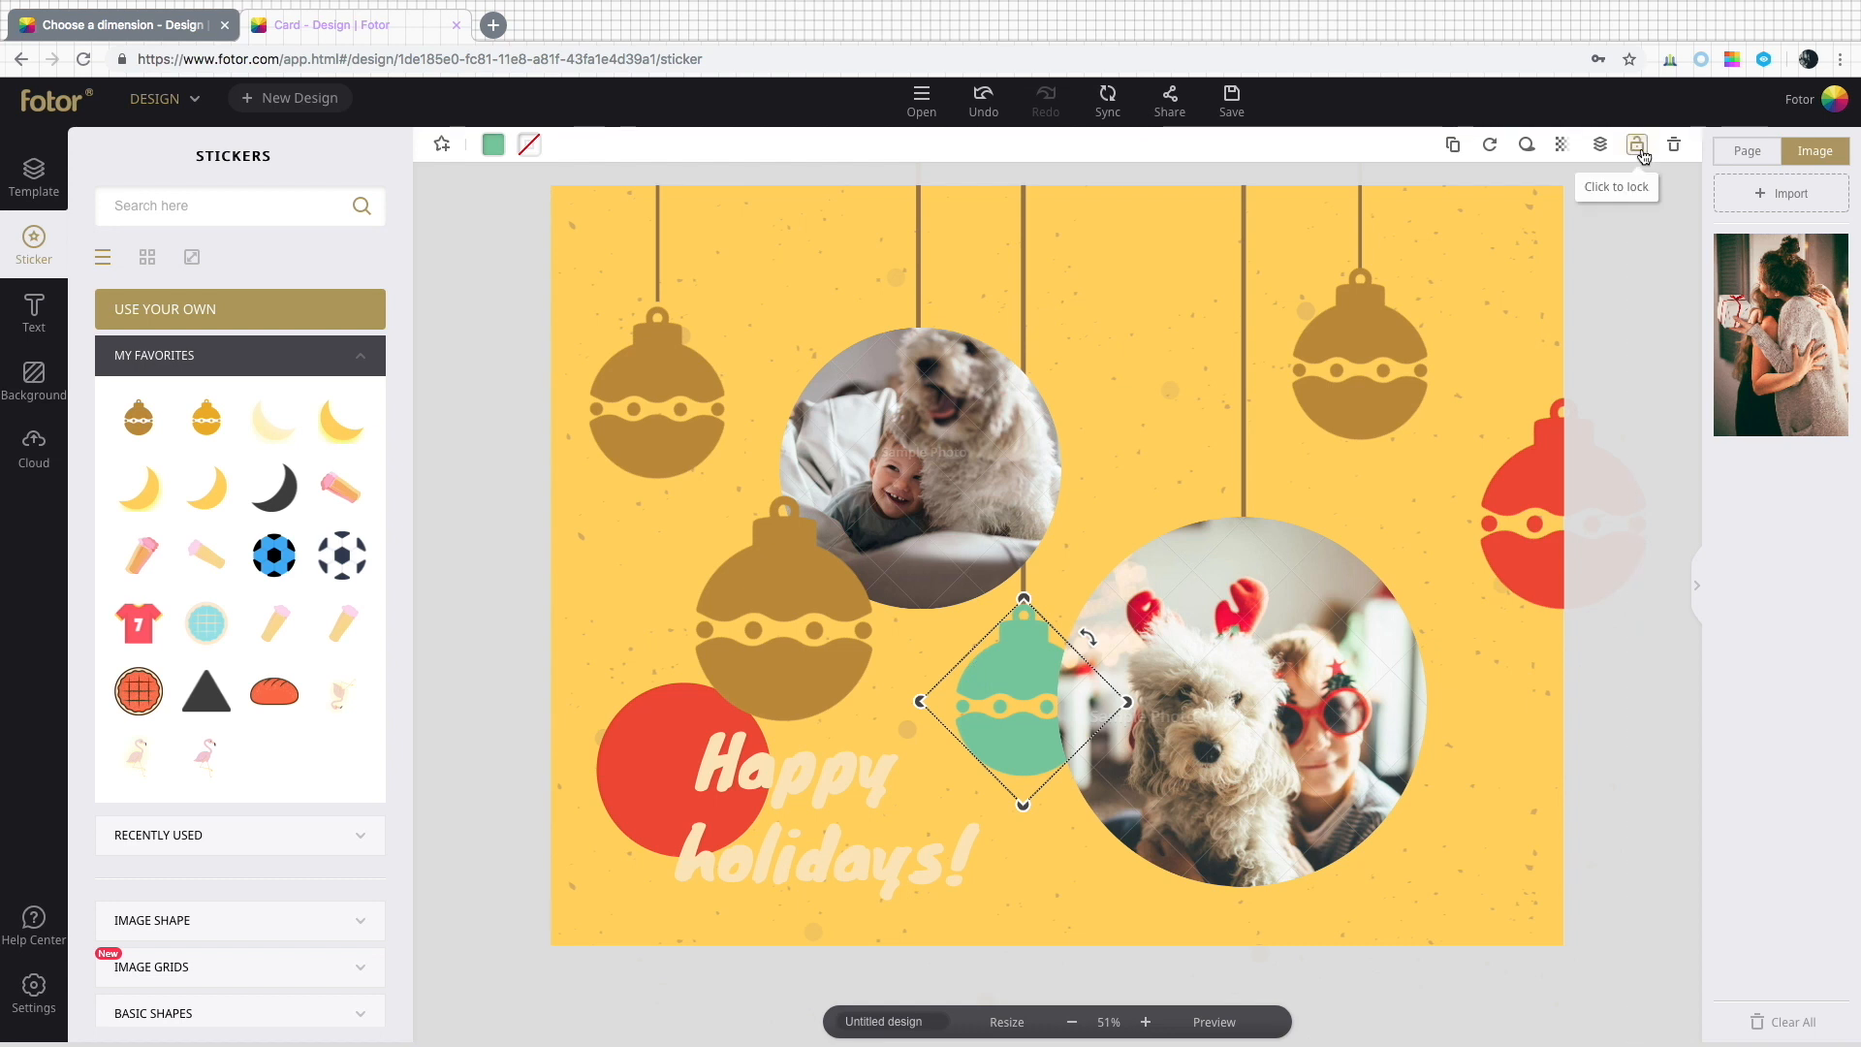
left_click(1674, 144)
left_click(784, 698)
left_click_drag(776, 600, 1015, 691)
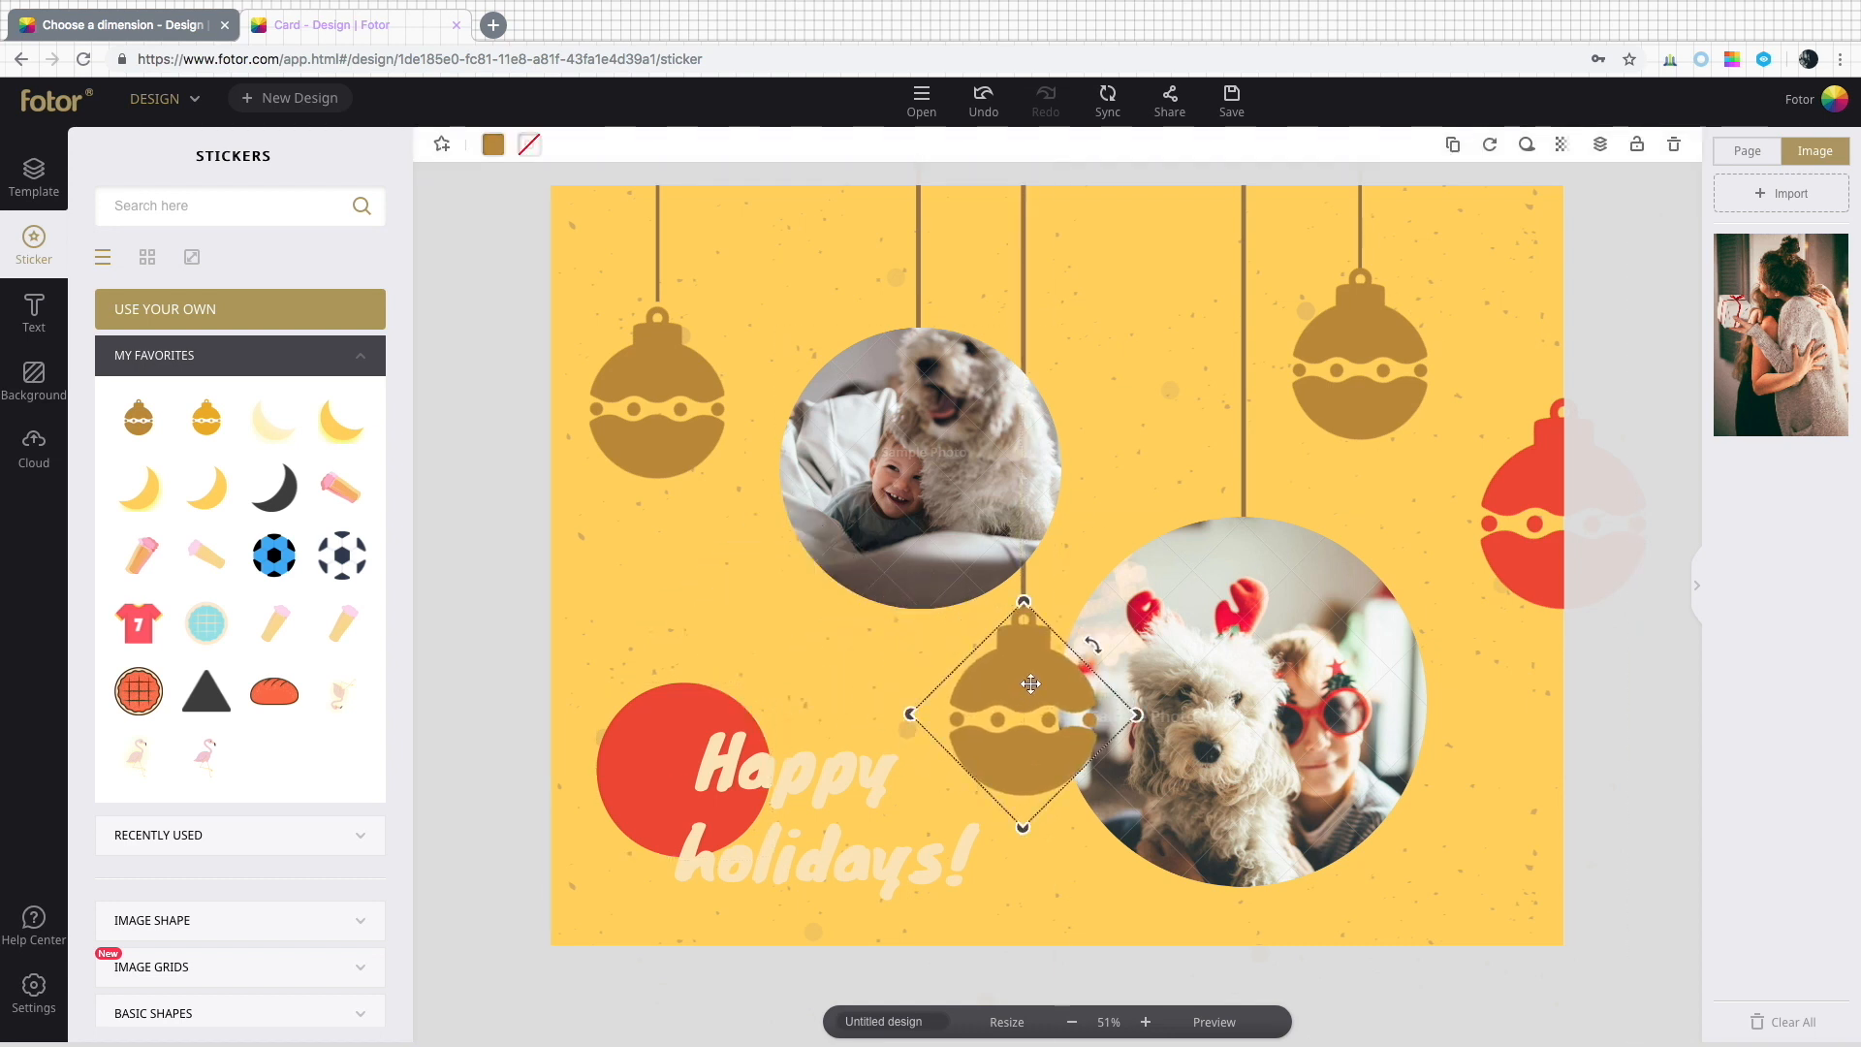
Move the gold ornament down one layer.
left_click(1600, 145)
left_click(1584, 257)
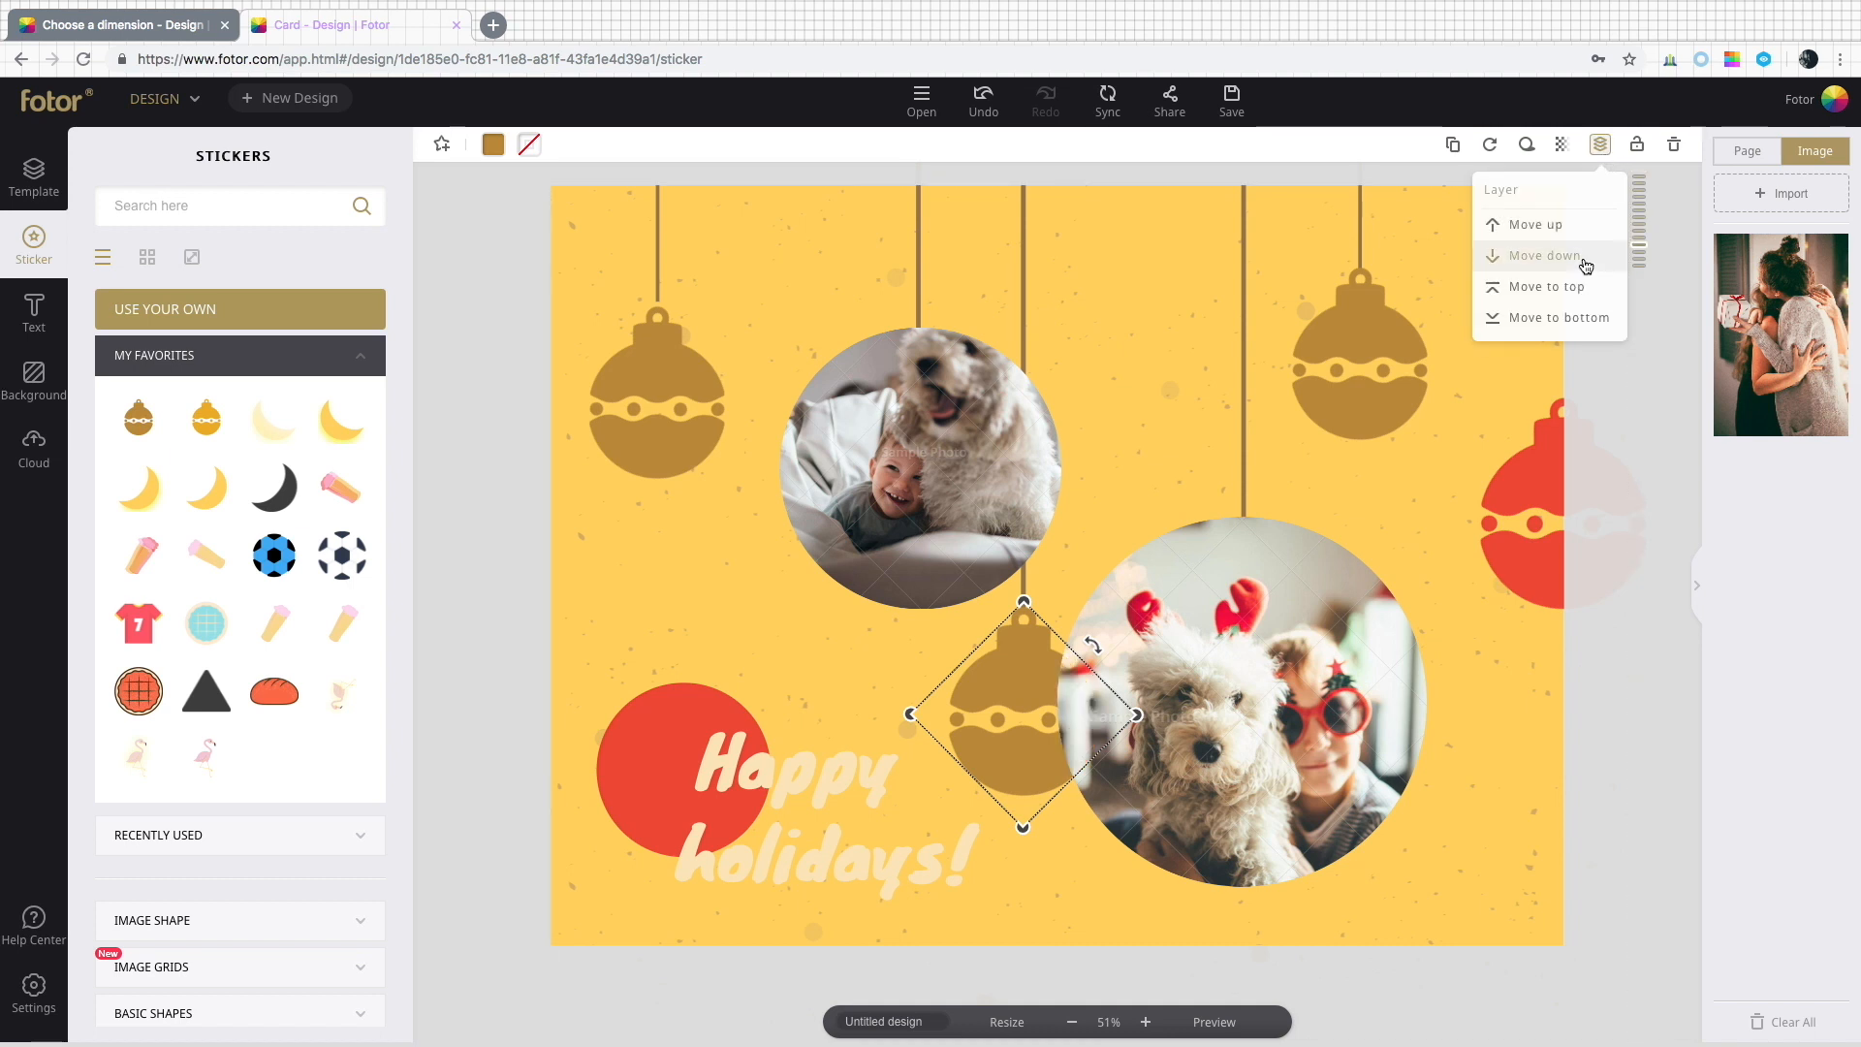
left_click(749, 633)
left_click(494, 144)
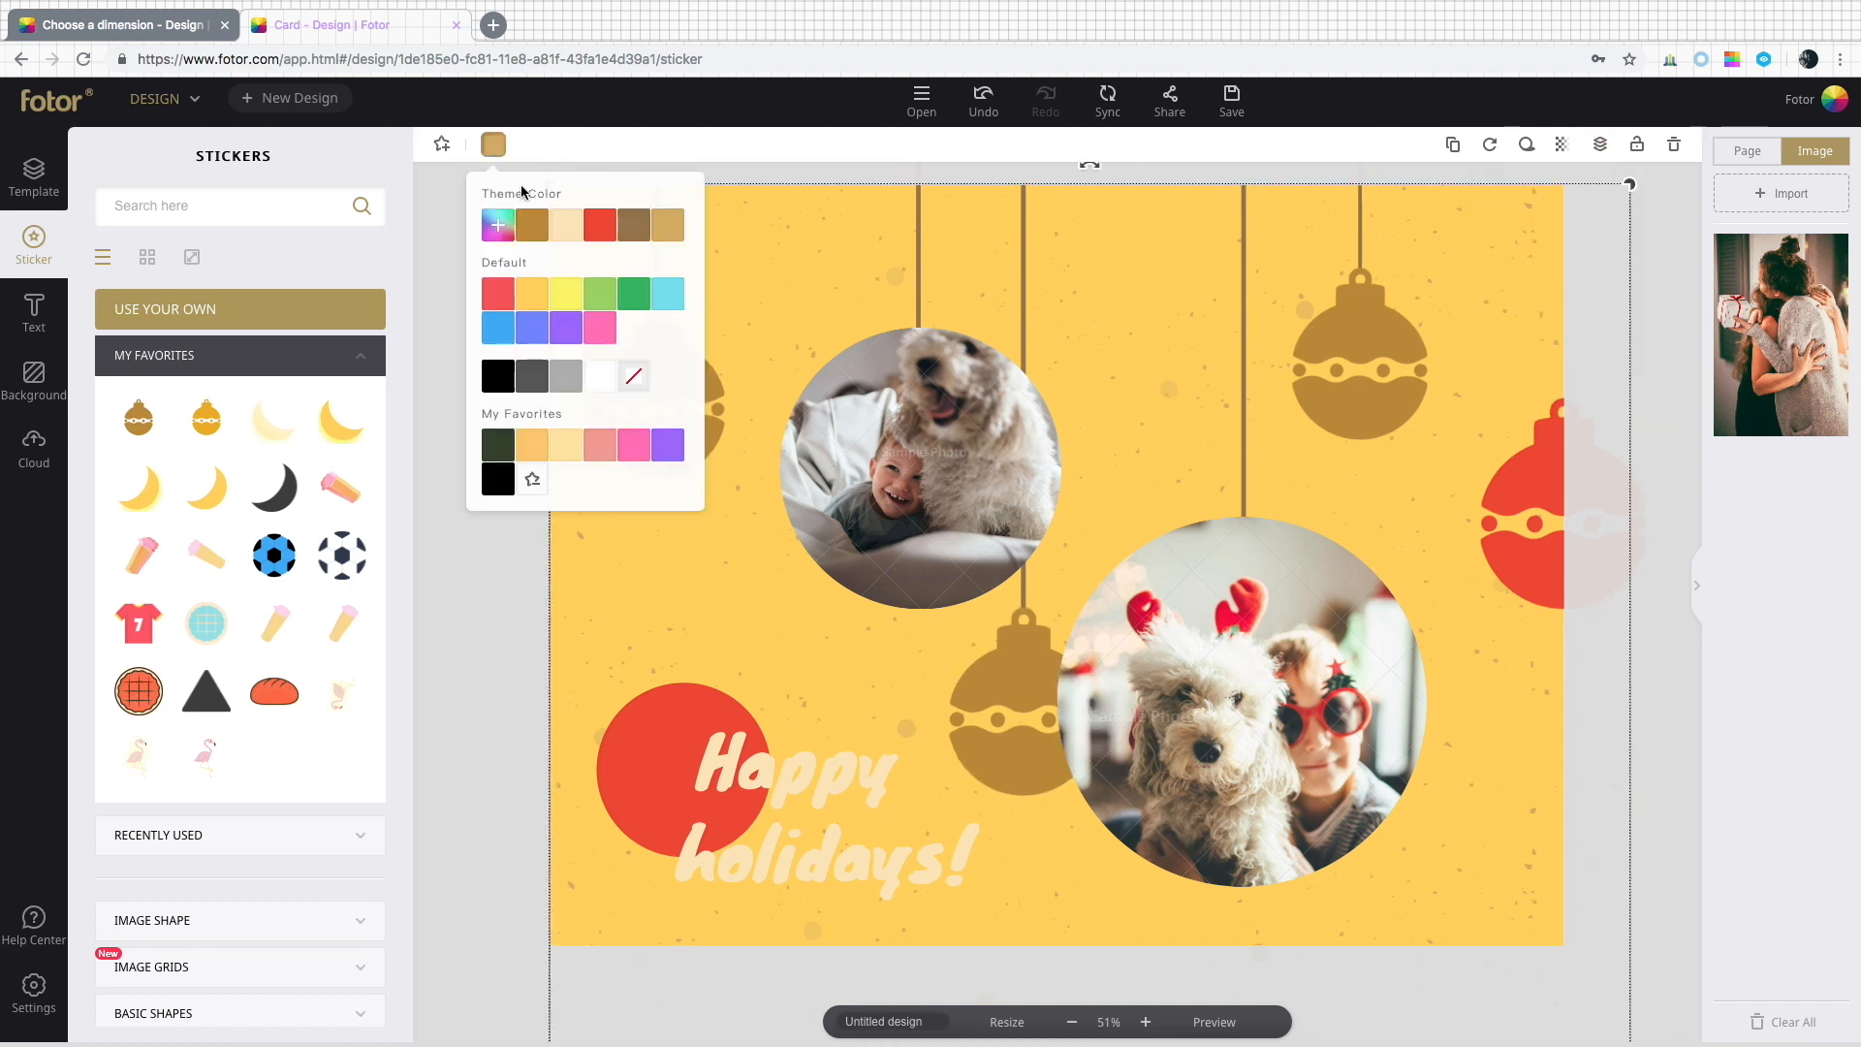
left_click(599, 378)
left_click(510, 622)
Delete the top round photo together with its frame.
left_click(901, 485)
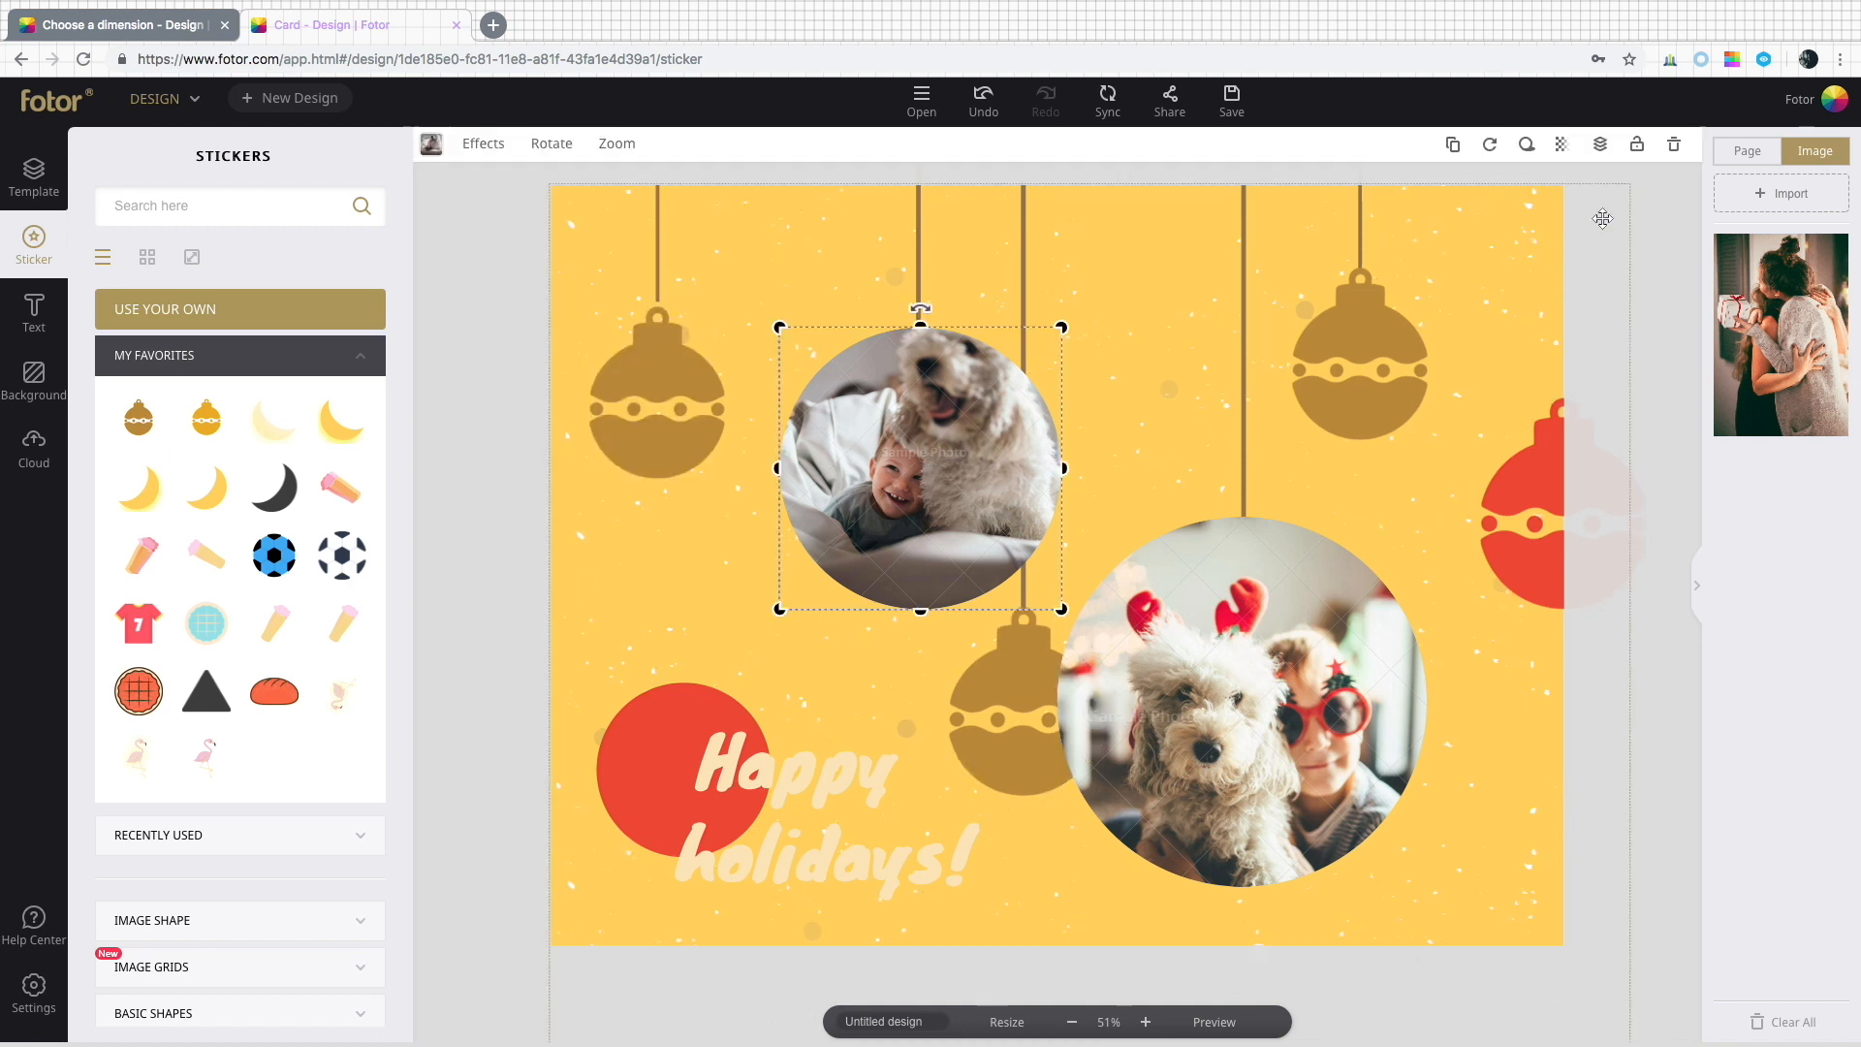
left_click(1666, 165)
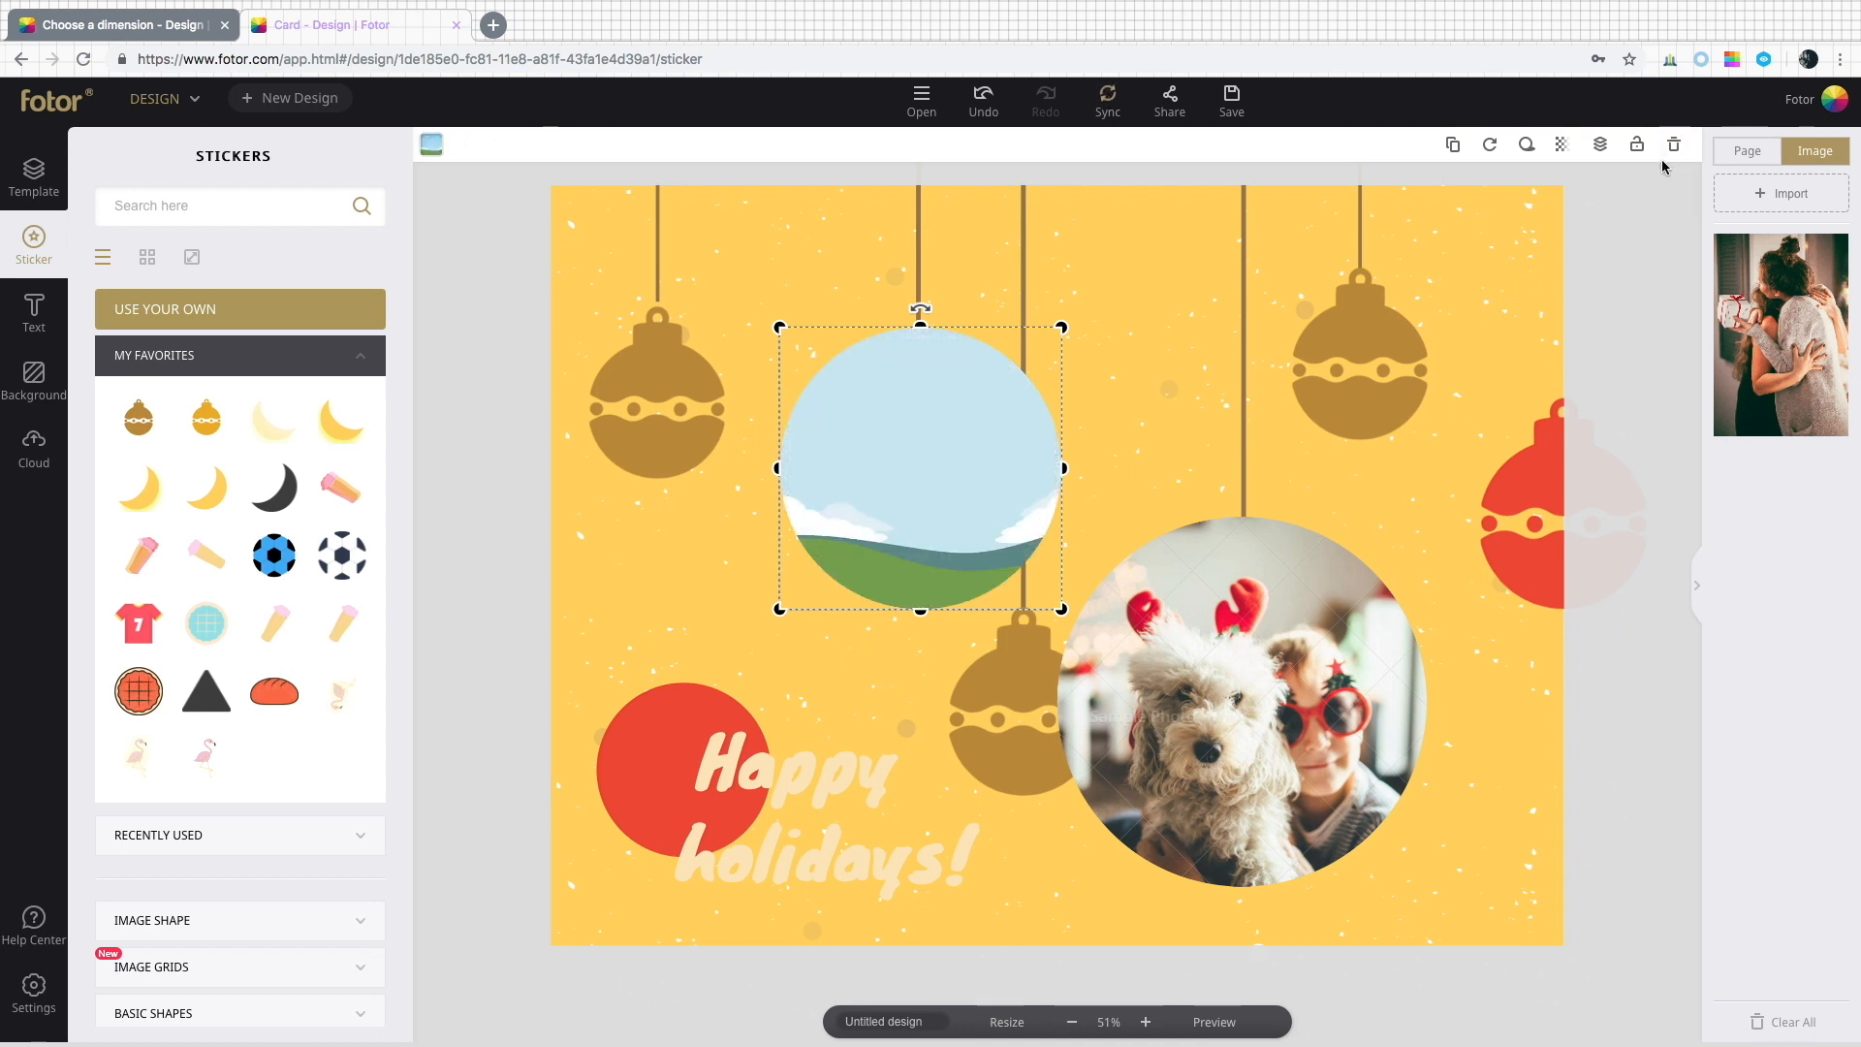
left_click(1671, 160)
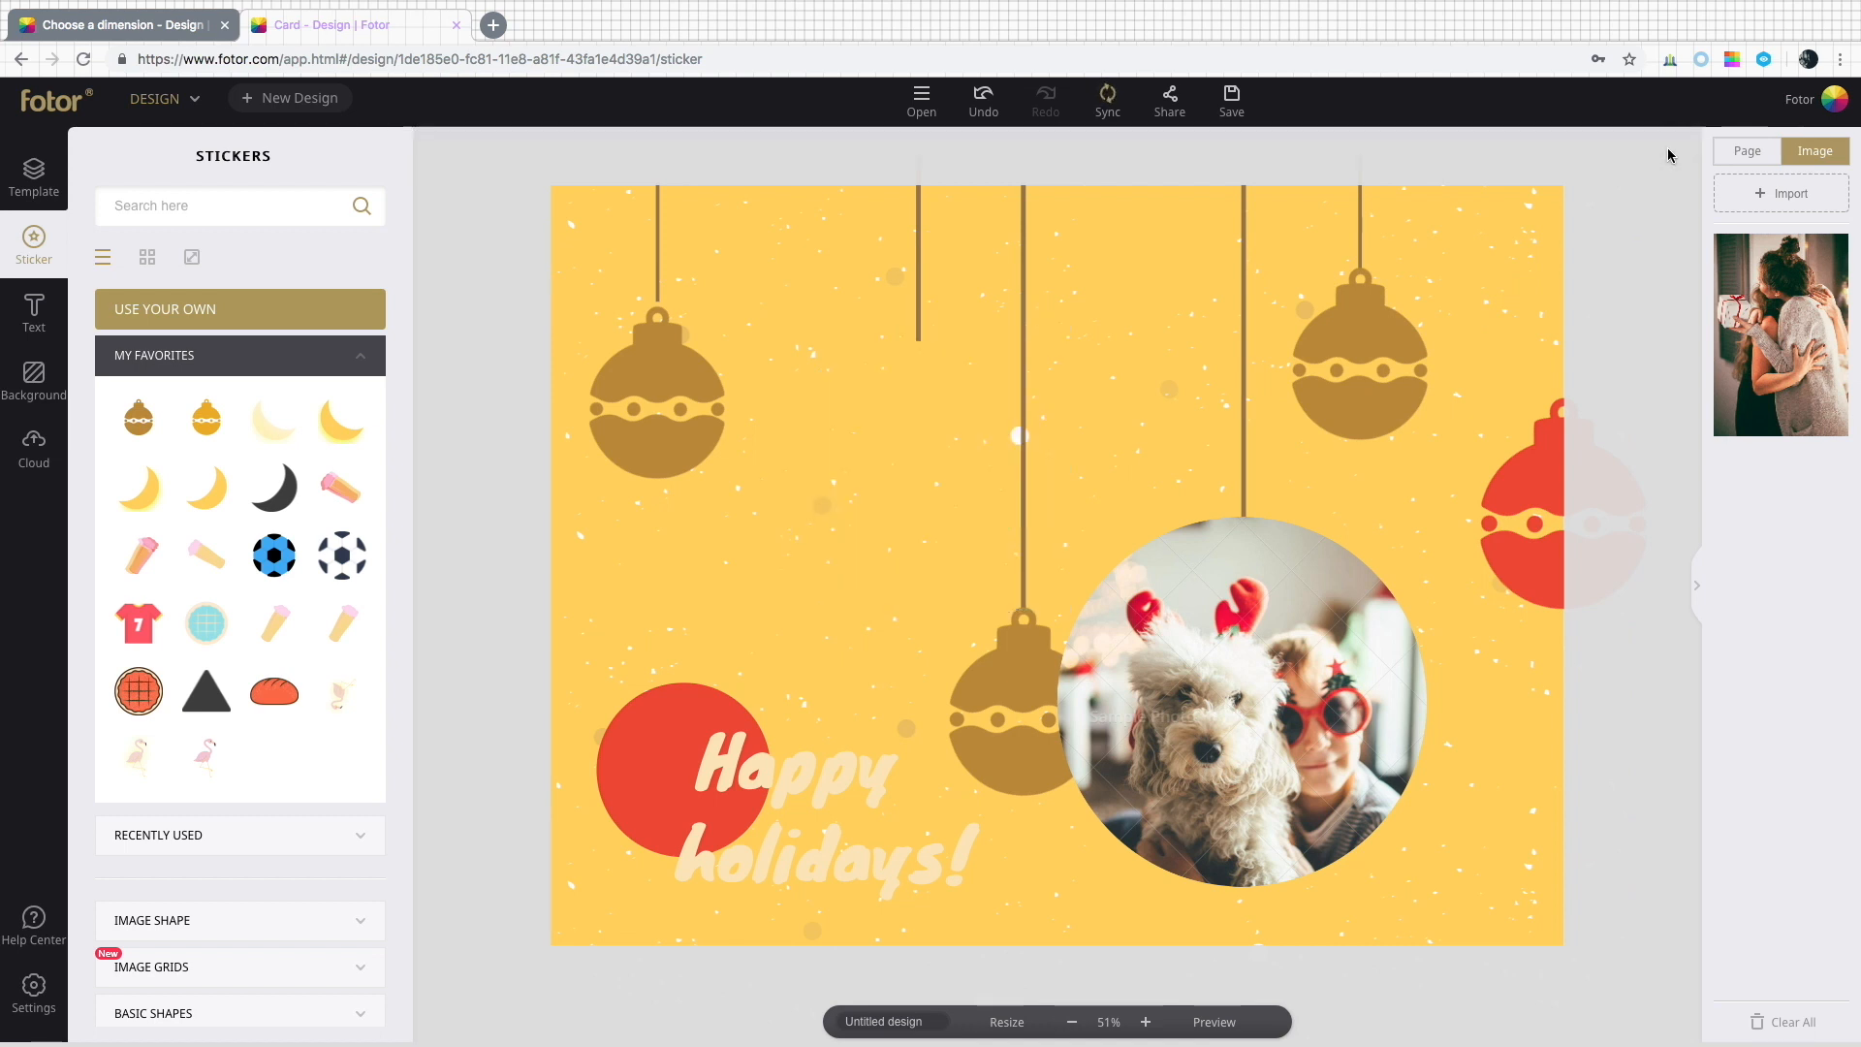
Insert a rounded star image-shape frame and place it where the top photo was.
scroll(363, 461, "down", 5)
left_click_drag(362, 460, 407, 469)
left_click(362, 461)
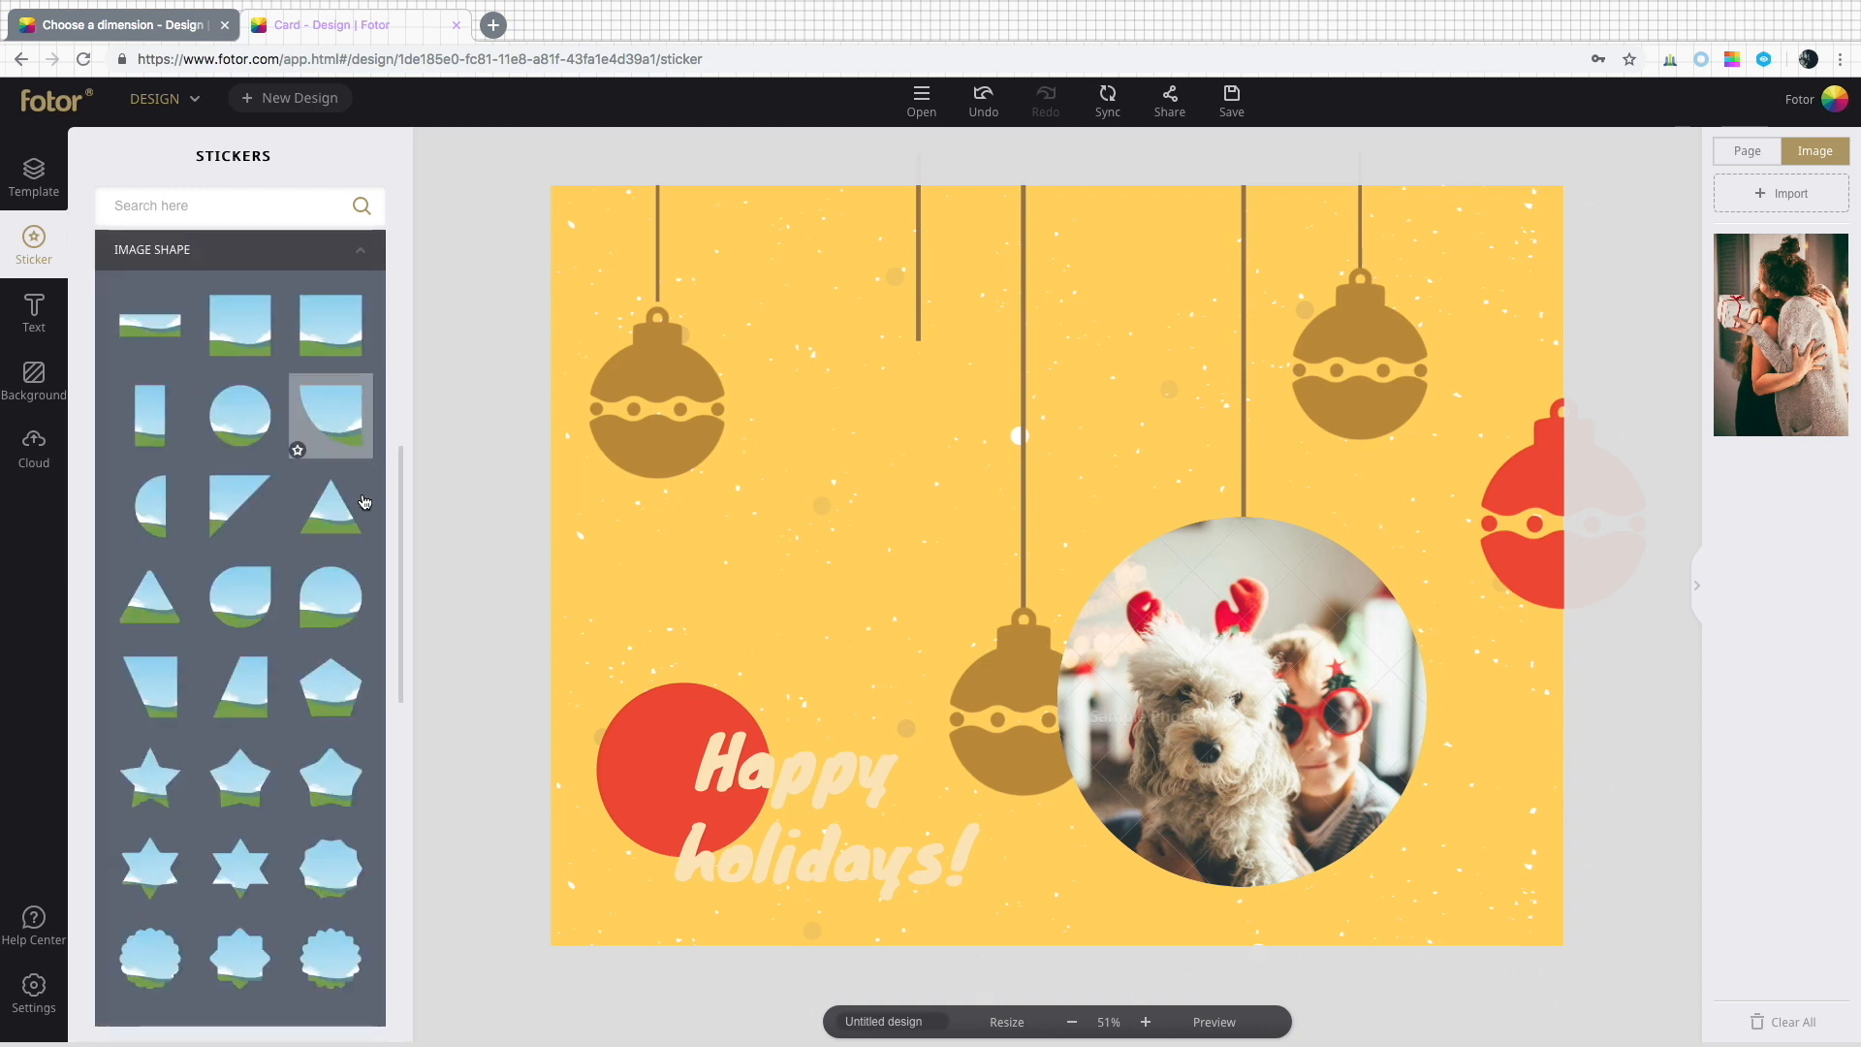
scroll(349, 787, "down", 3)
scroll(347, 766, "up", 2)
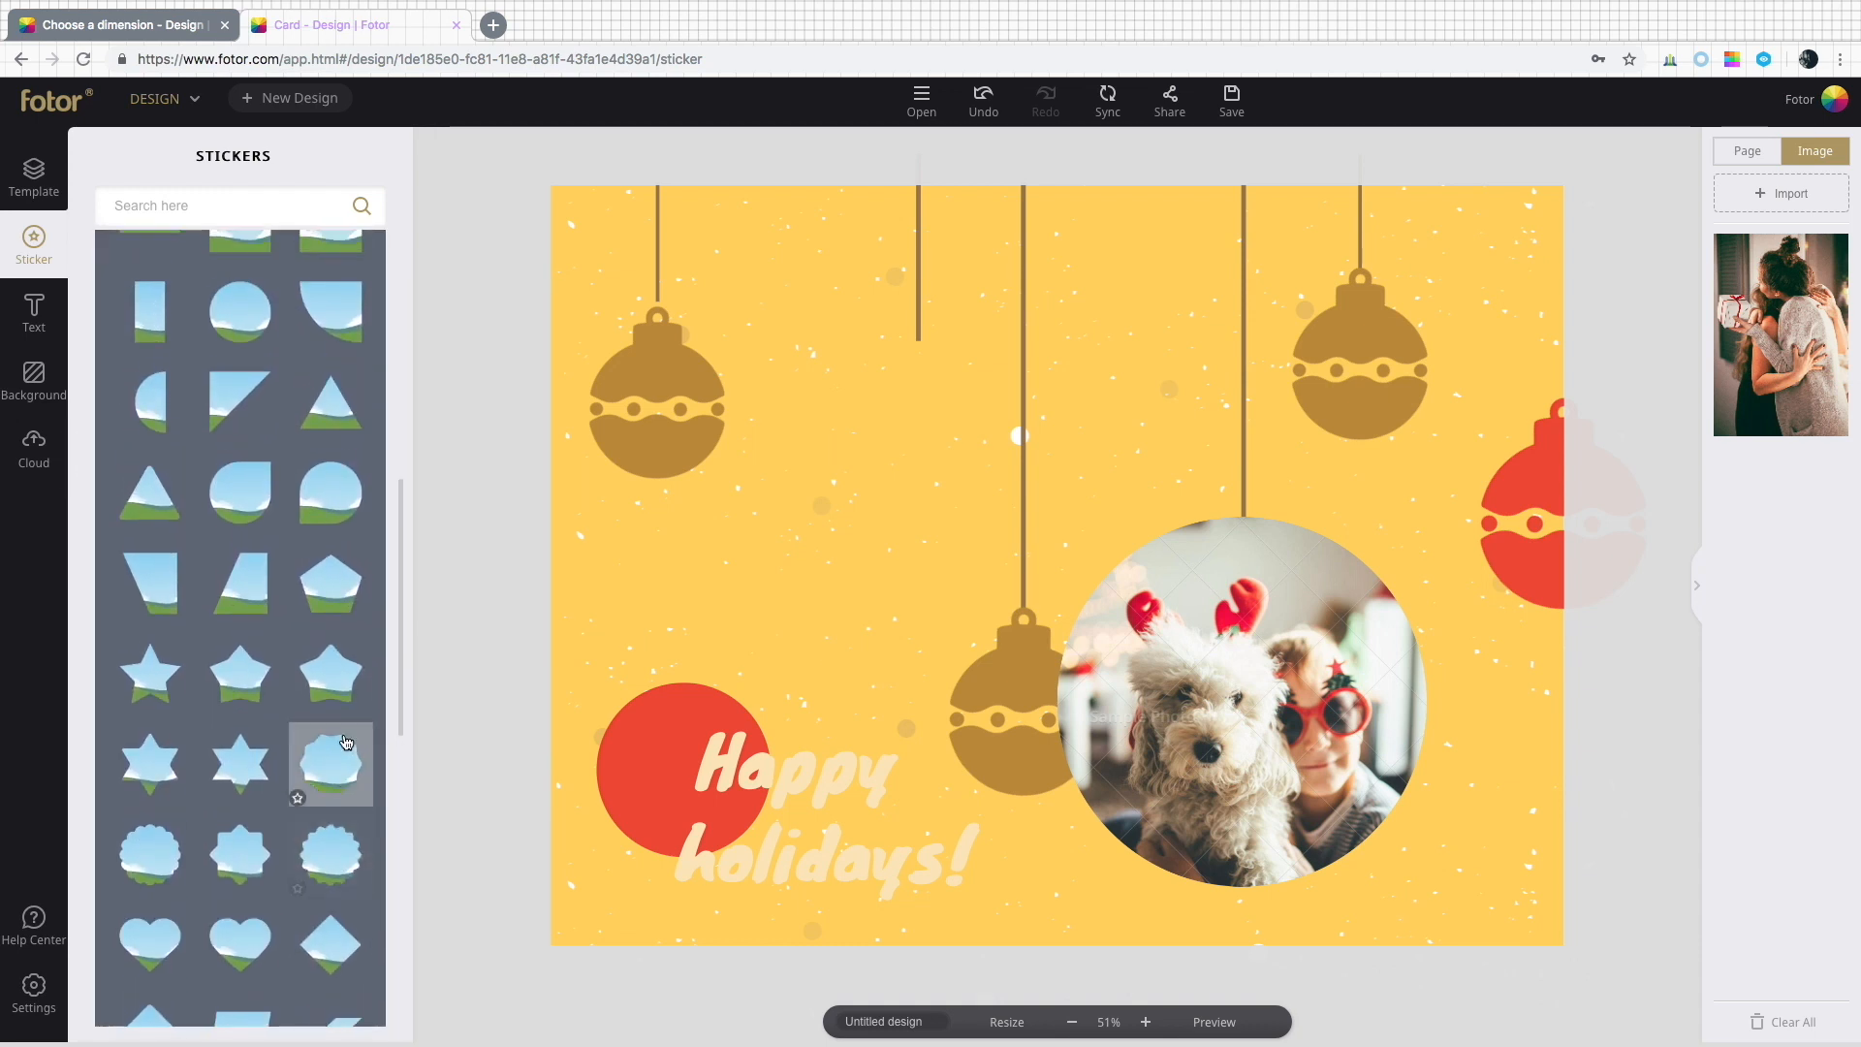
left_click(344, 702)
left_click_drag(1141, 670, 1031, 580)
Import a new photo and drop it into the star frame.
left_click(1792, 207)
double_click(625, 80)
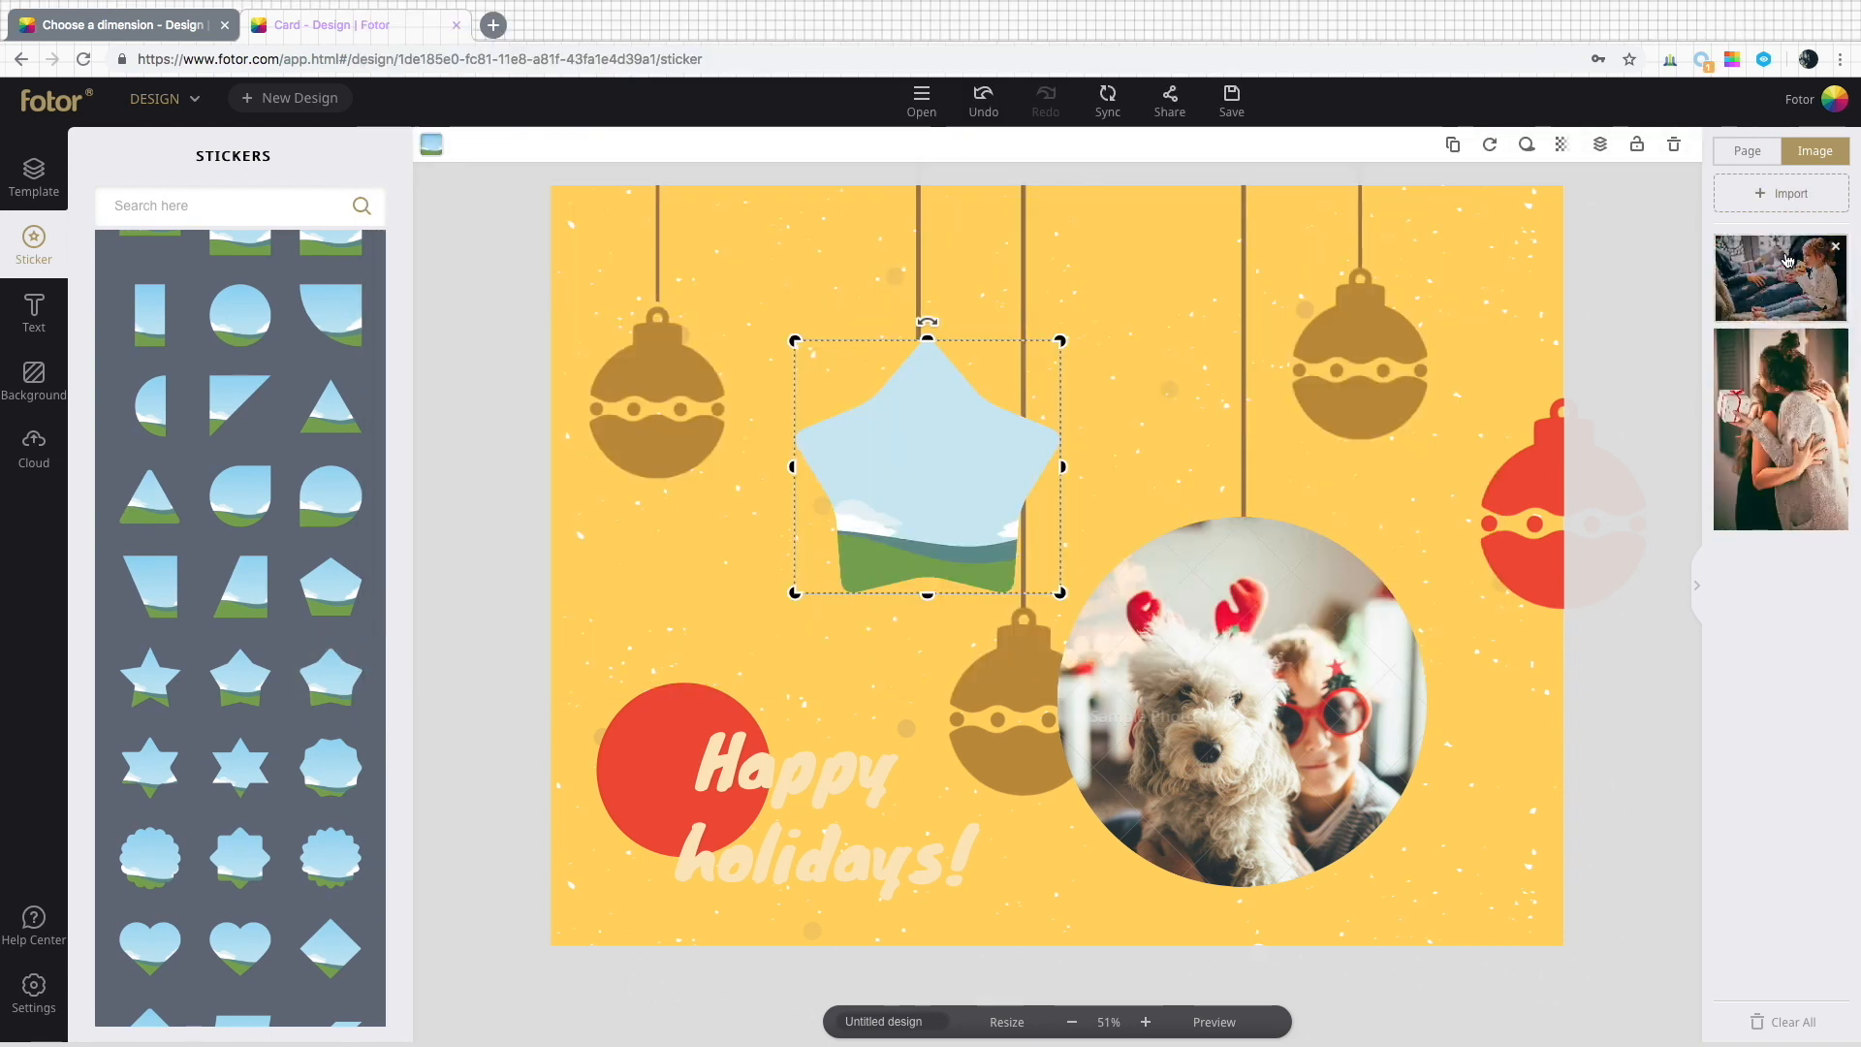
left_click_drag(1780, 278, 936, 451)
Zoom the photo inside the star frame to 78%.
double_click(935, 446)
left_click_drag(604, 234, 631, 234)
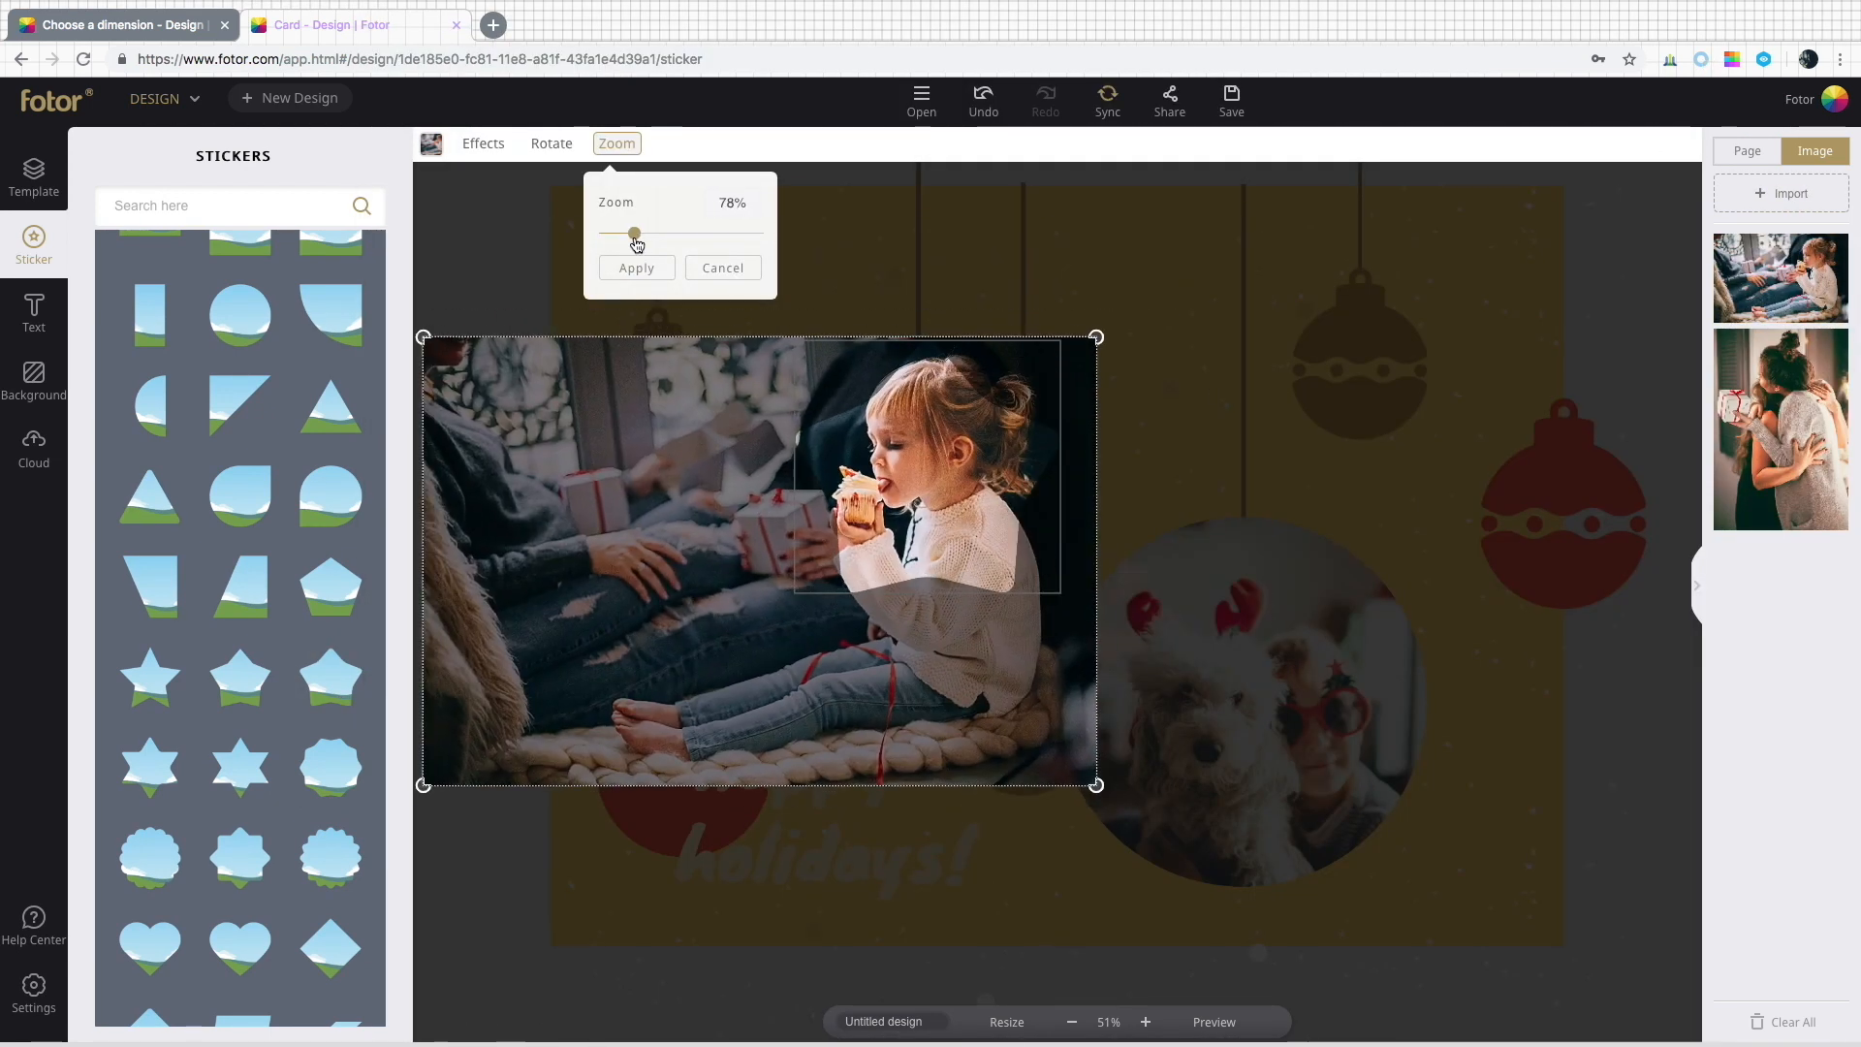
left_click(637, 267)
Add a star basic shape and size it over the star photo frame.
left_click(358, 330)
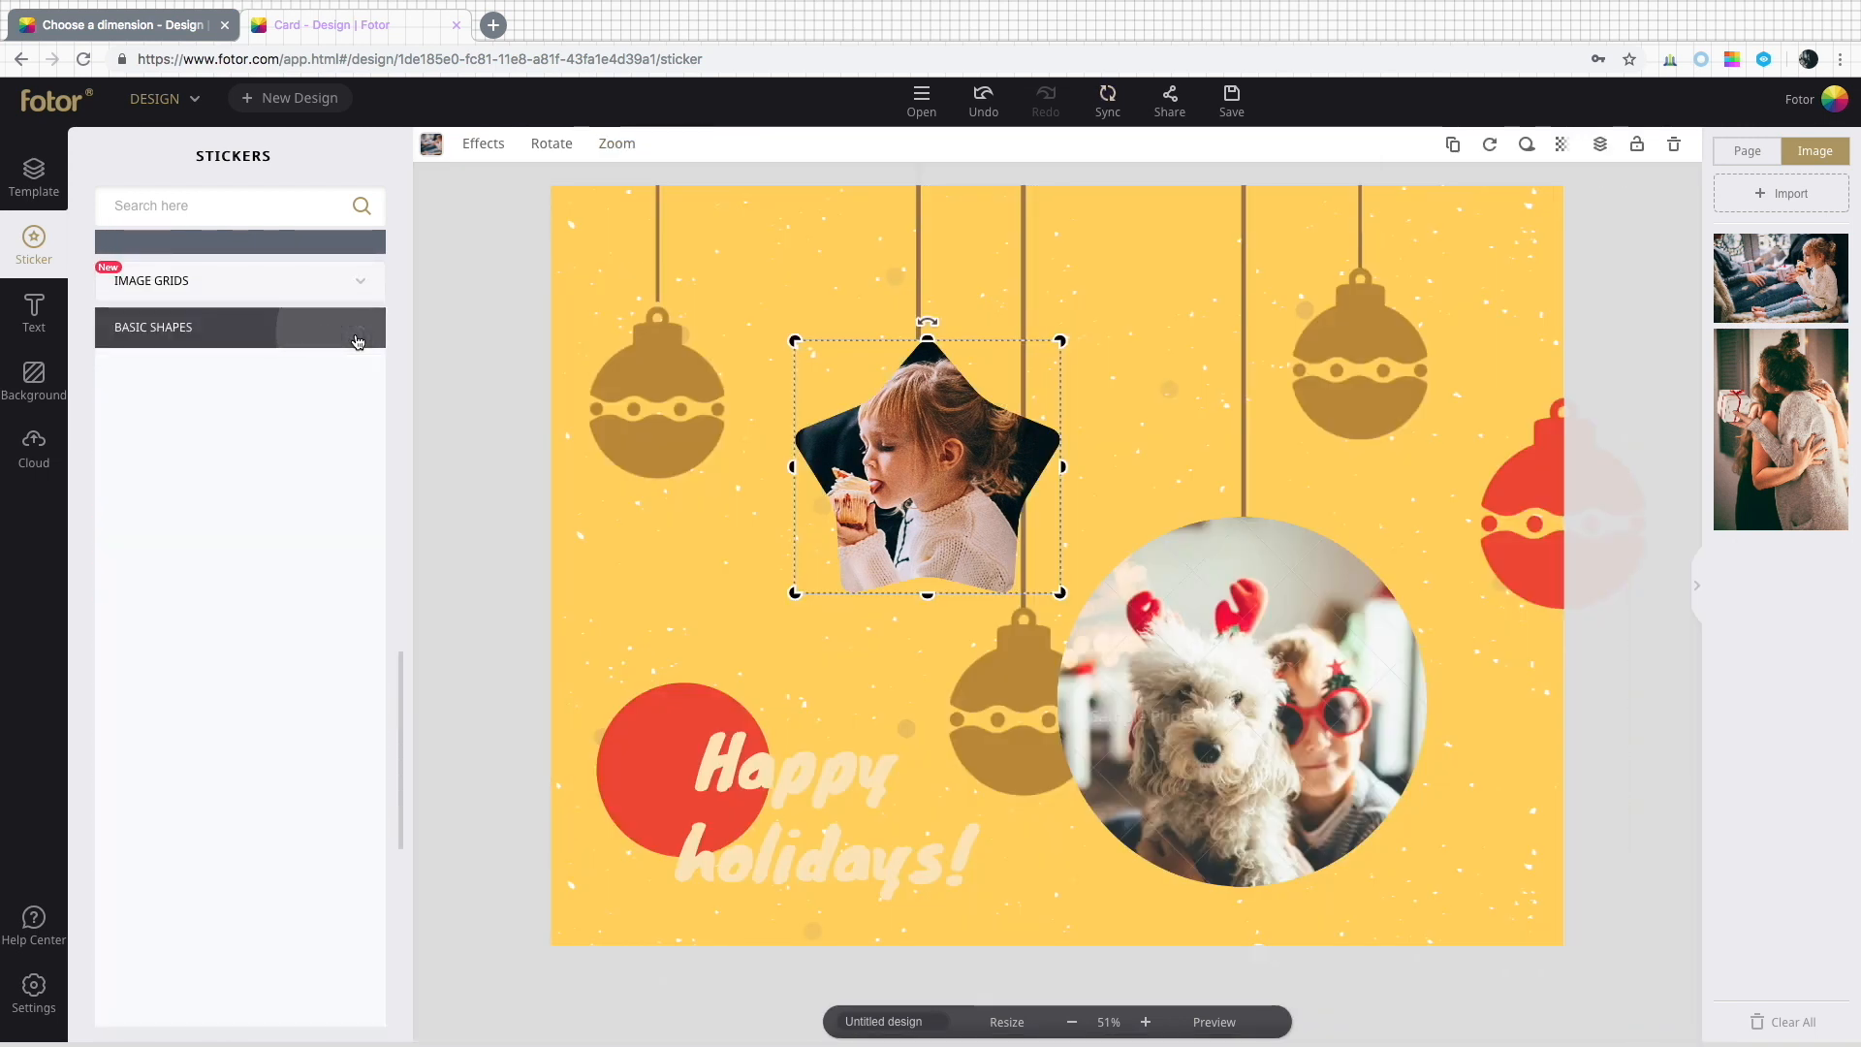
scroll(360, 417, "down", 3)
scroll(365, 454, "down", 1)
left_click(207, 812)
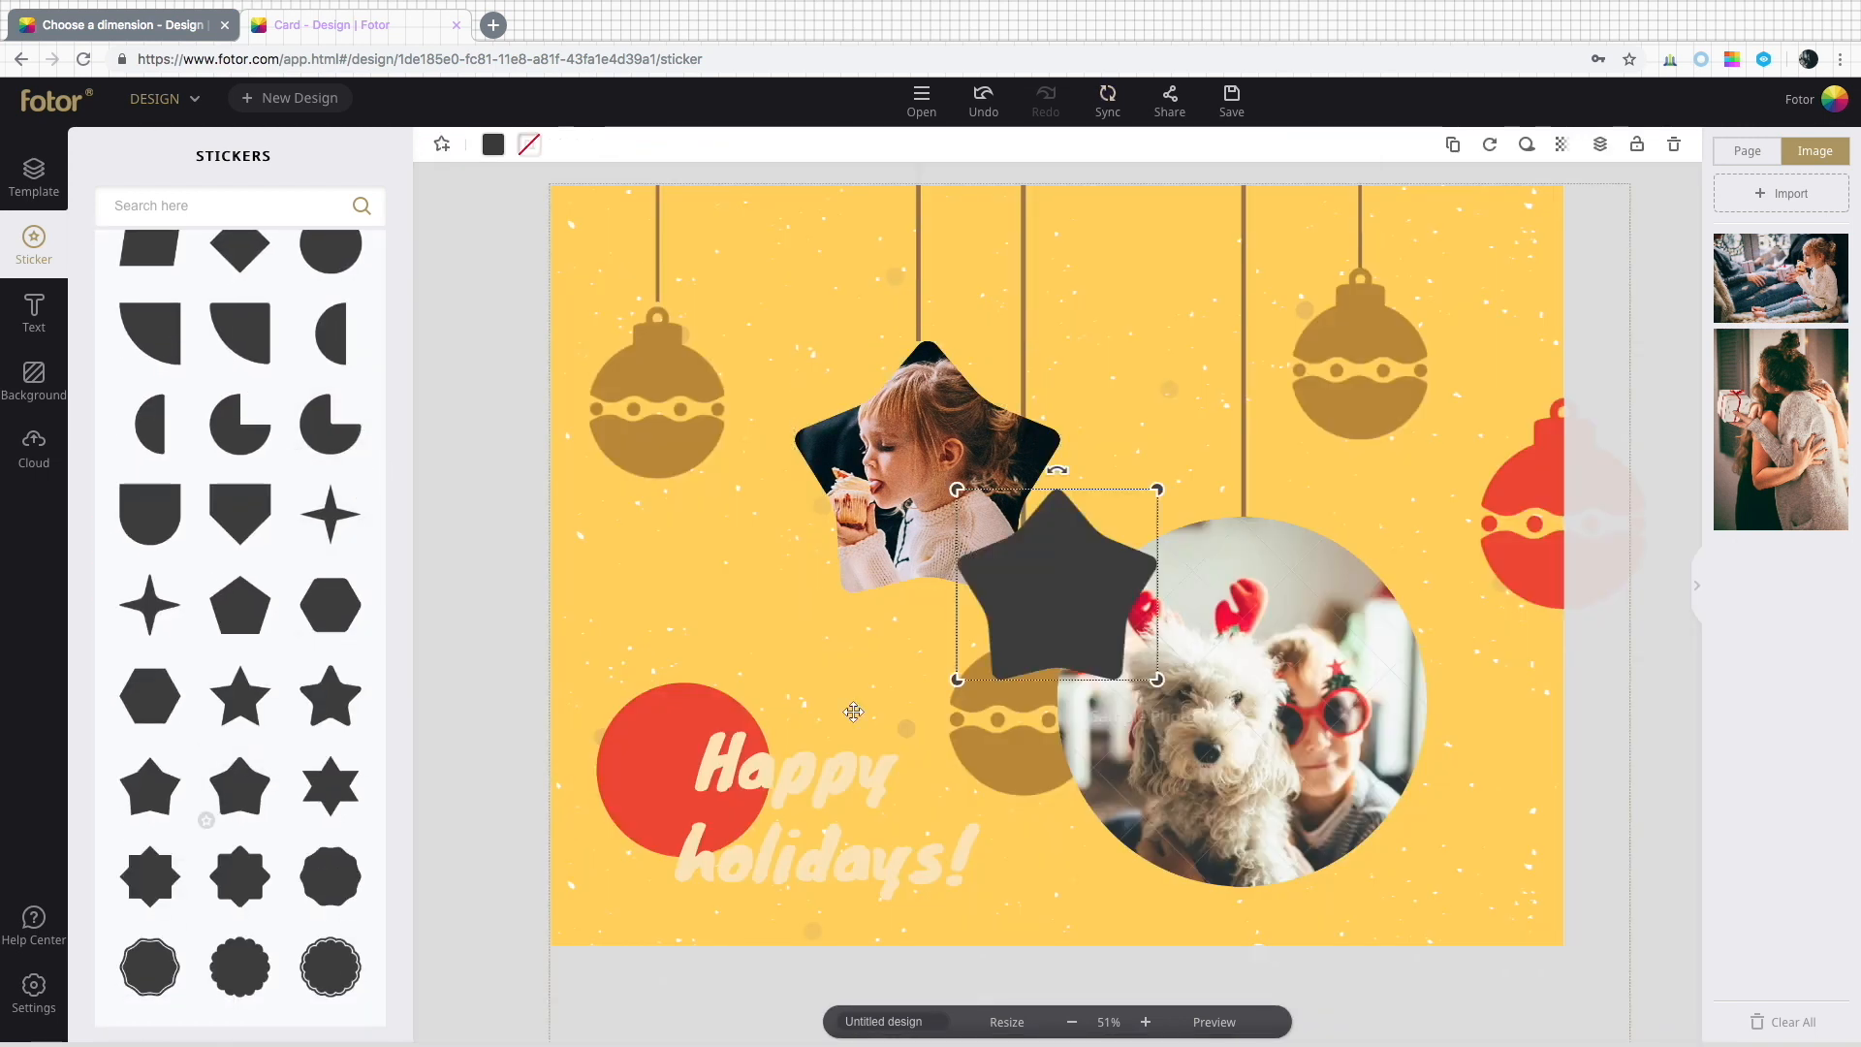
left_click_drag(1057, 587, 927, 450)
left_click_drag(1031, 545, 1079, 591)
left_click_drag(993, 549, 968, 541)
Colour the star shape white and move it down a layer behind the star photo.
left_click(494, 144)
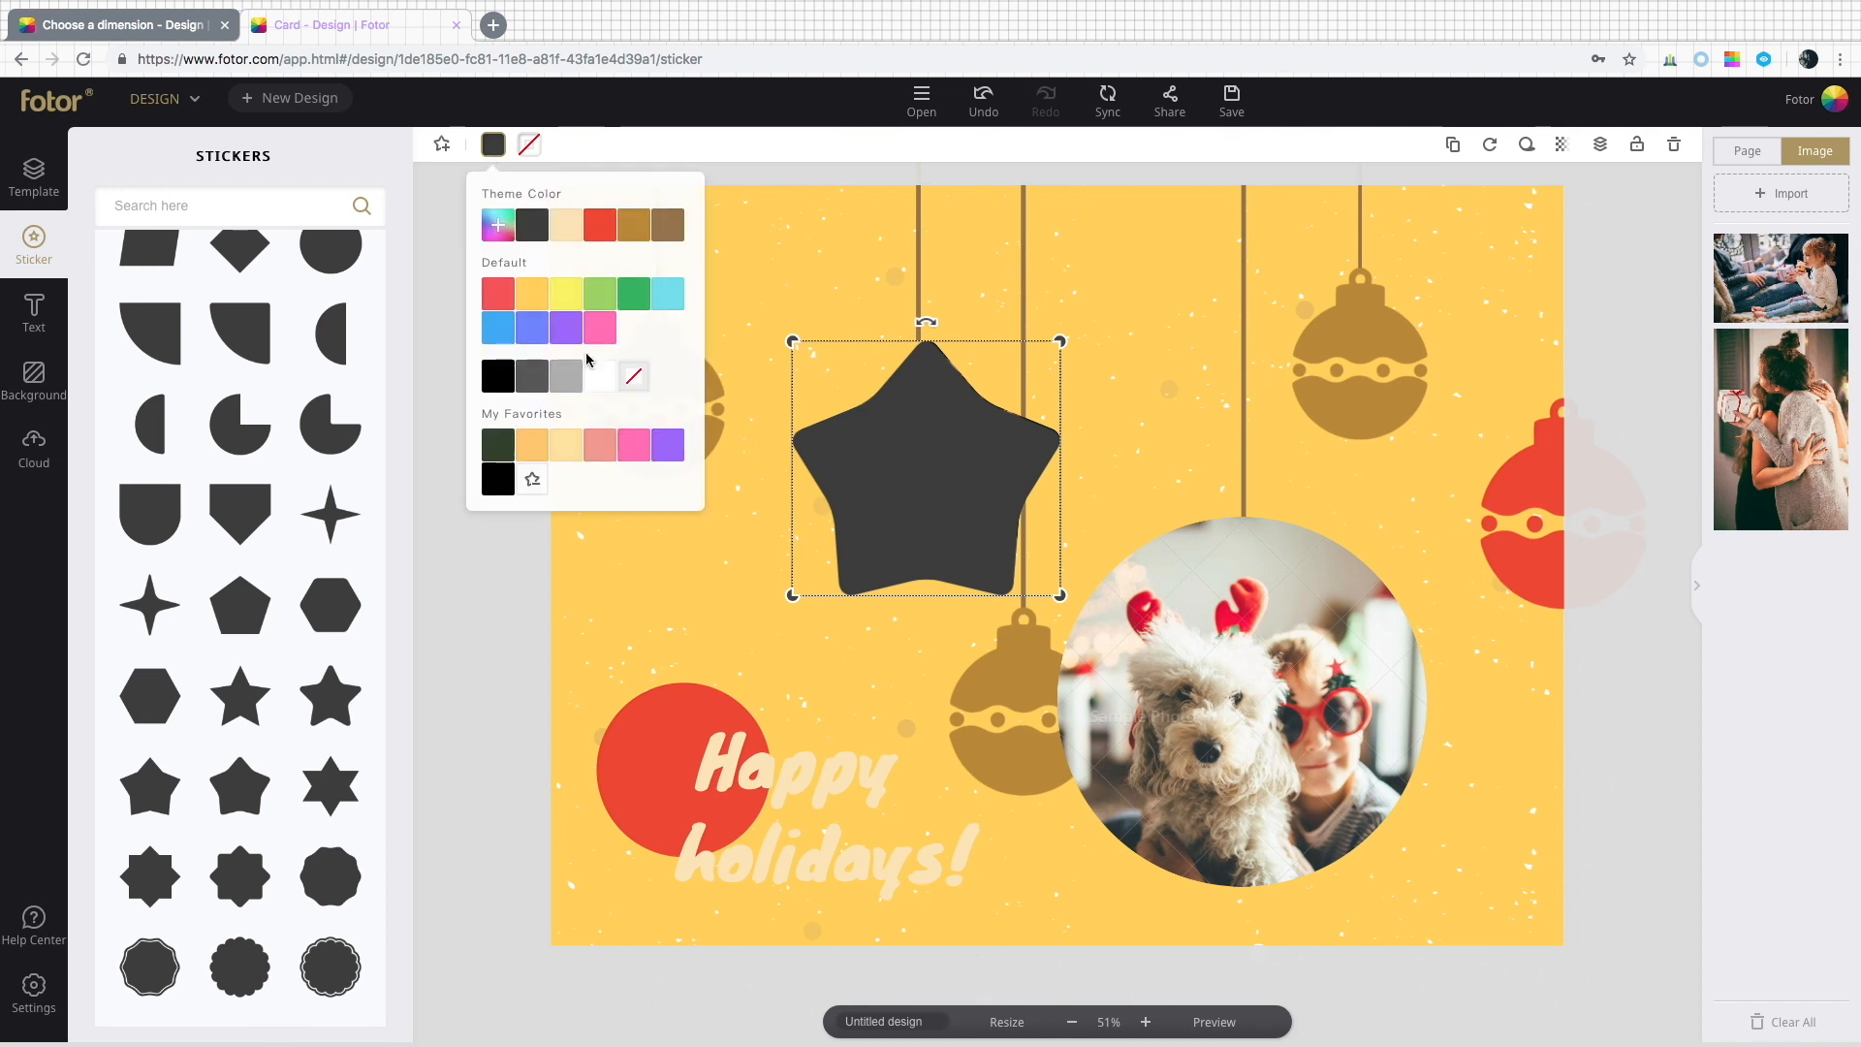
left_click(608, 383)
left_click(720, 546)
left_click(926, 465)
left_click(1600, 145)
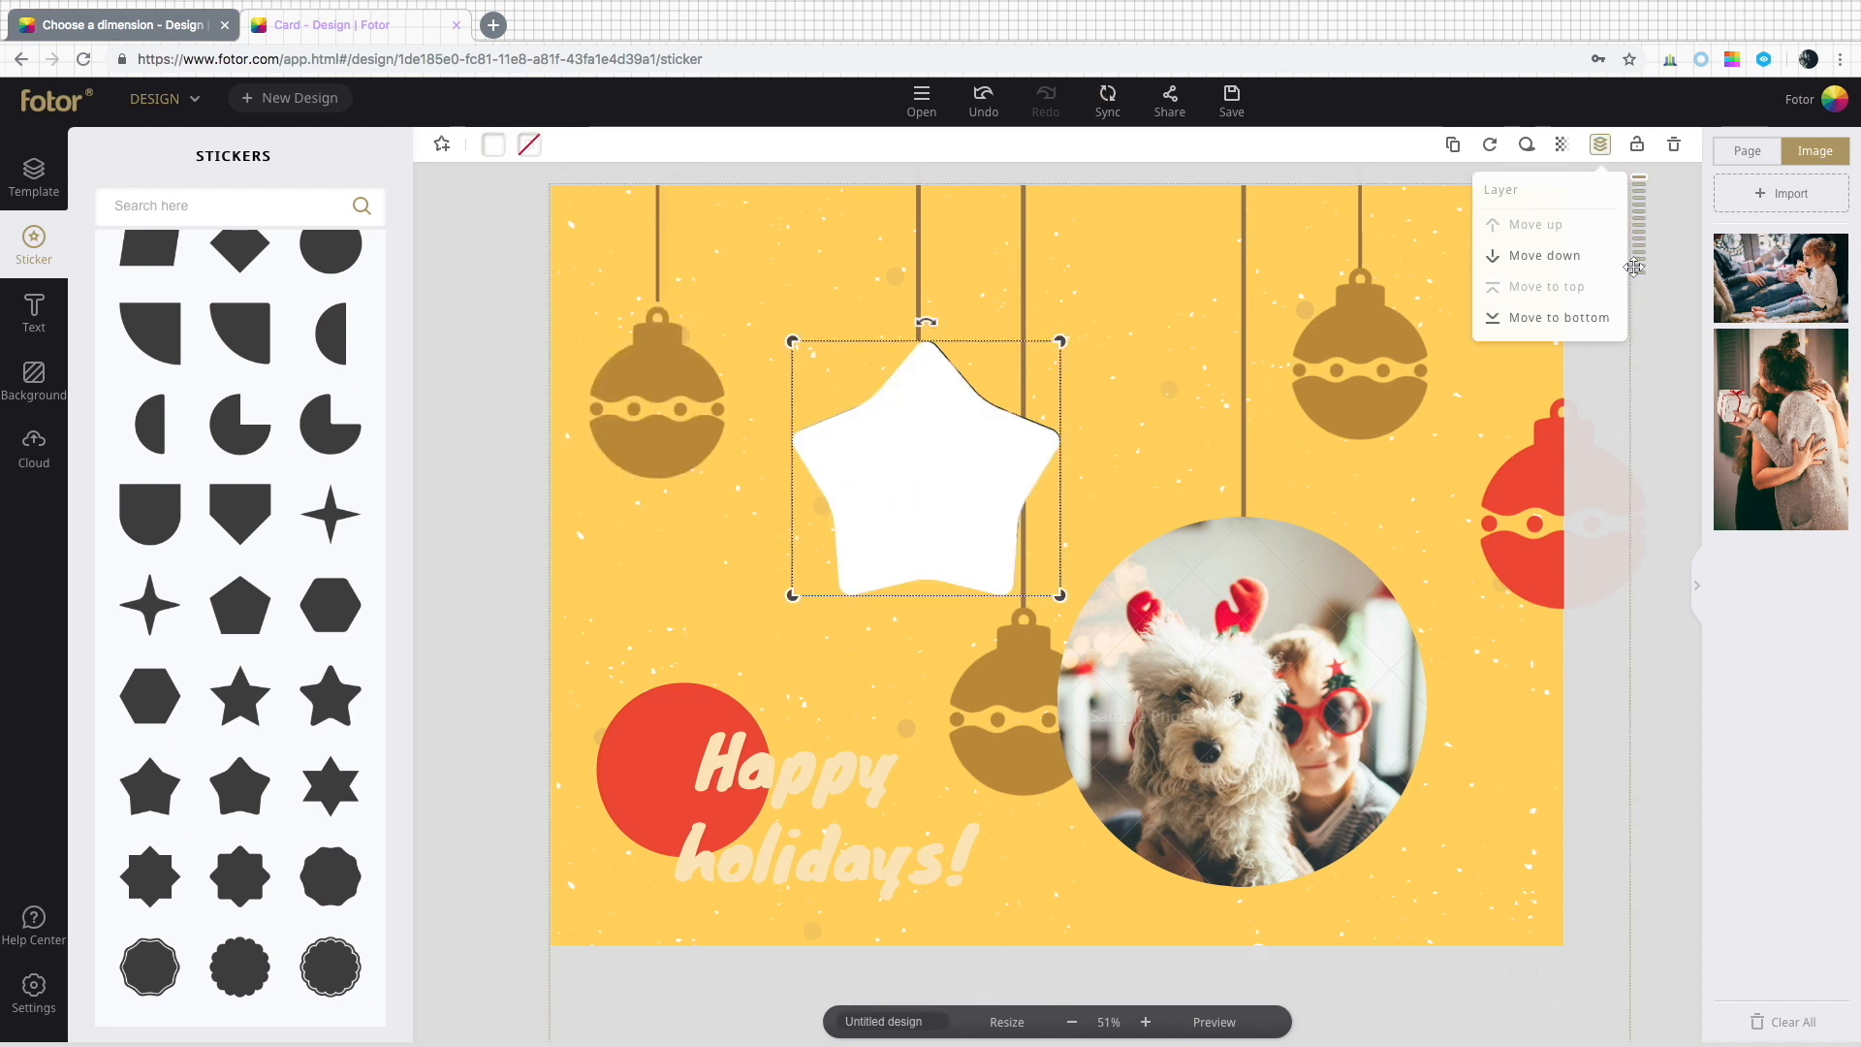
left_click(1544, 255)
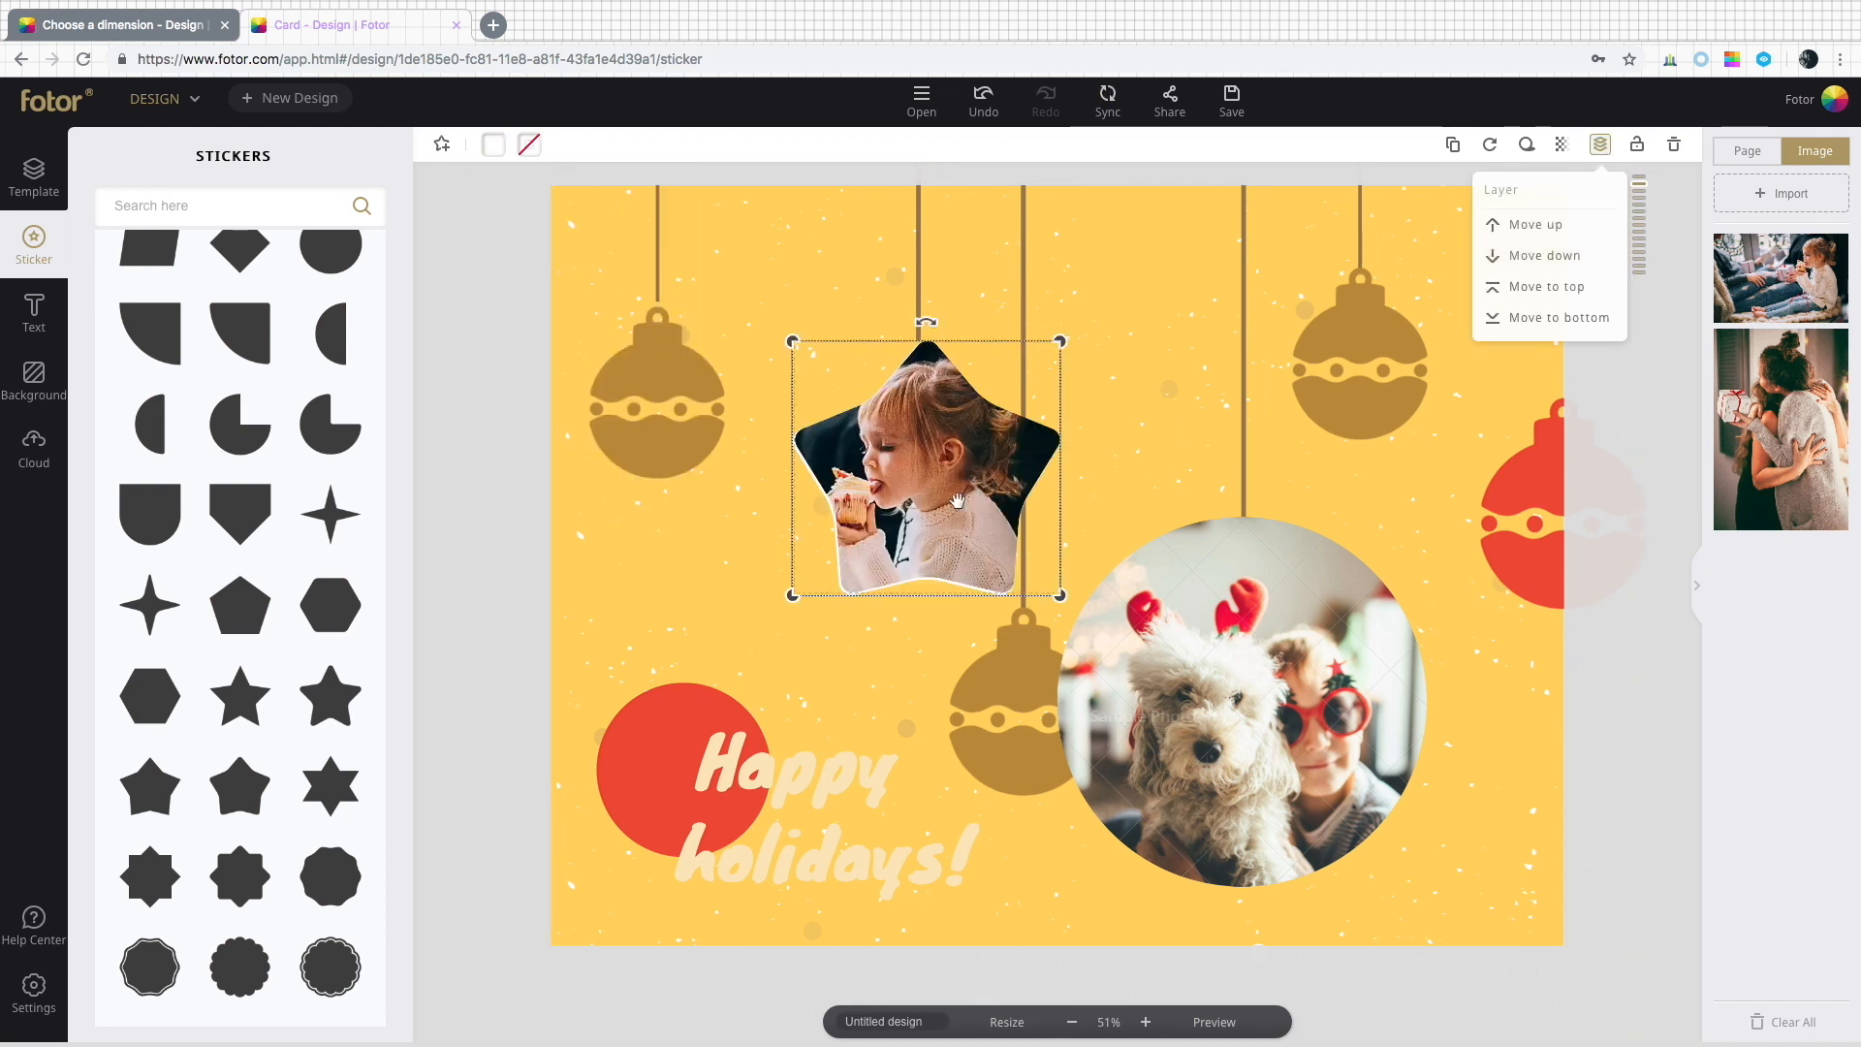
Rotate the star photo frame to about 351°.
mouse_move(927, 326)
left_mouse_down()
mouse_move(945, 327)
mouse_move(911, 332)
left_mouse_up()
left_click(931, 405)
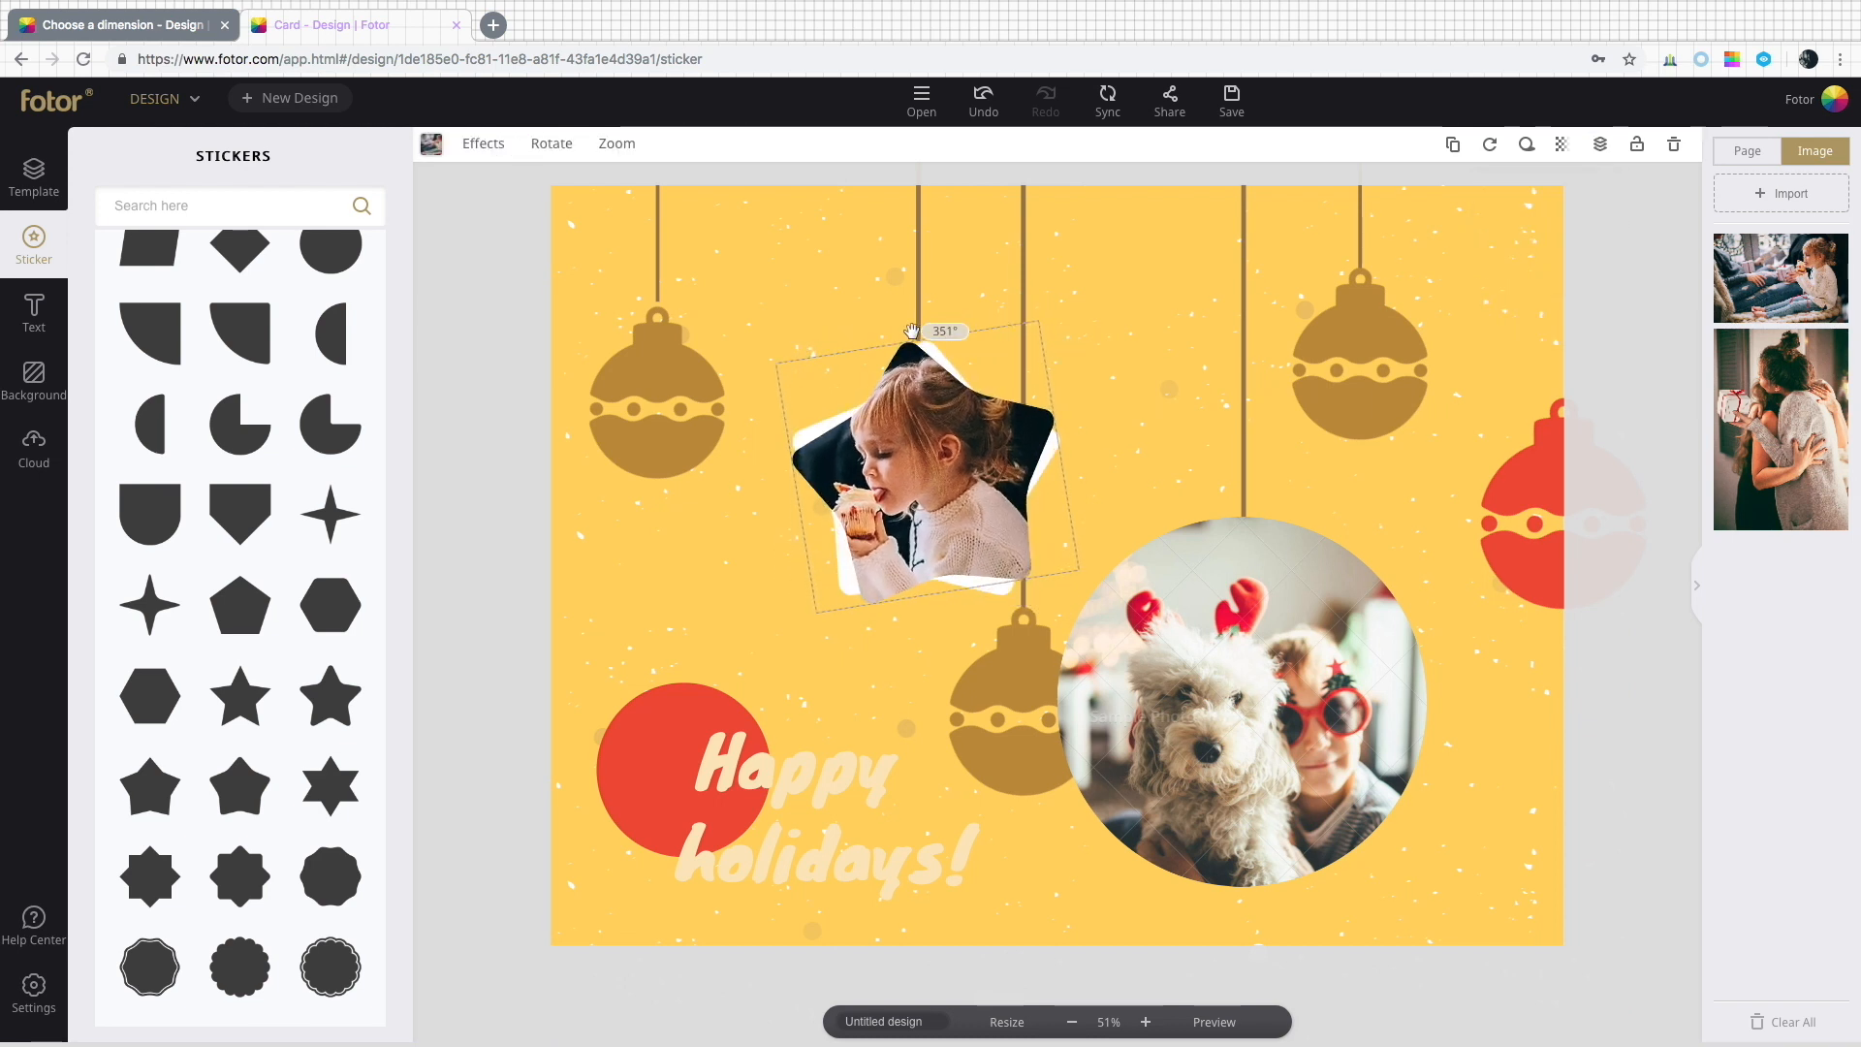
left_click_drag(928, 399, 943, 400)
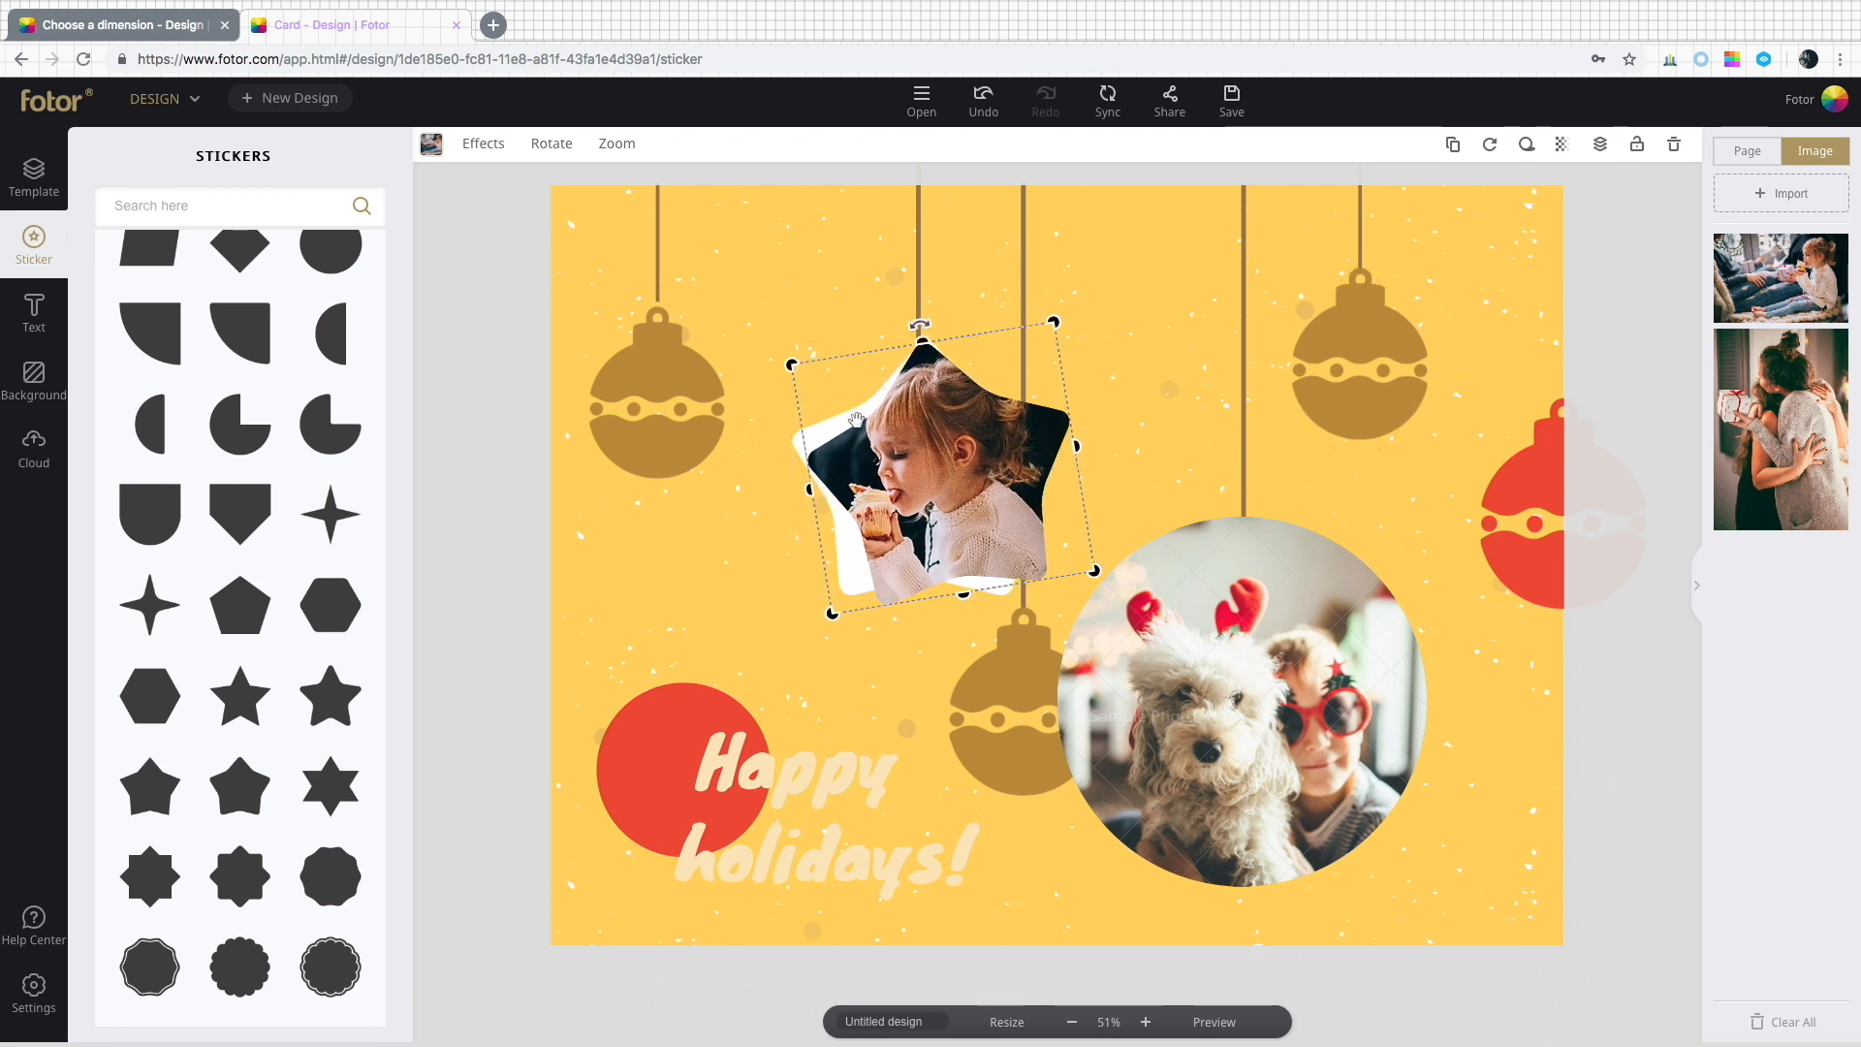
left_click(825, 590)
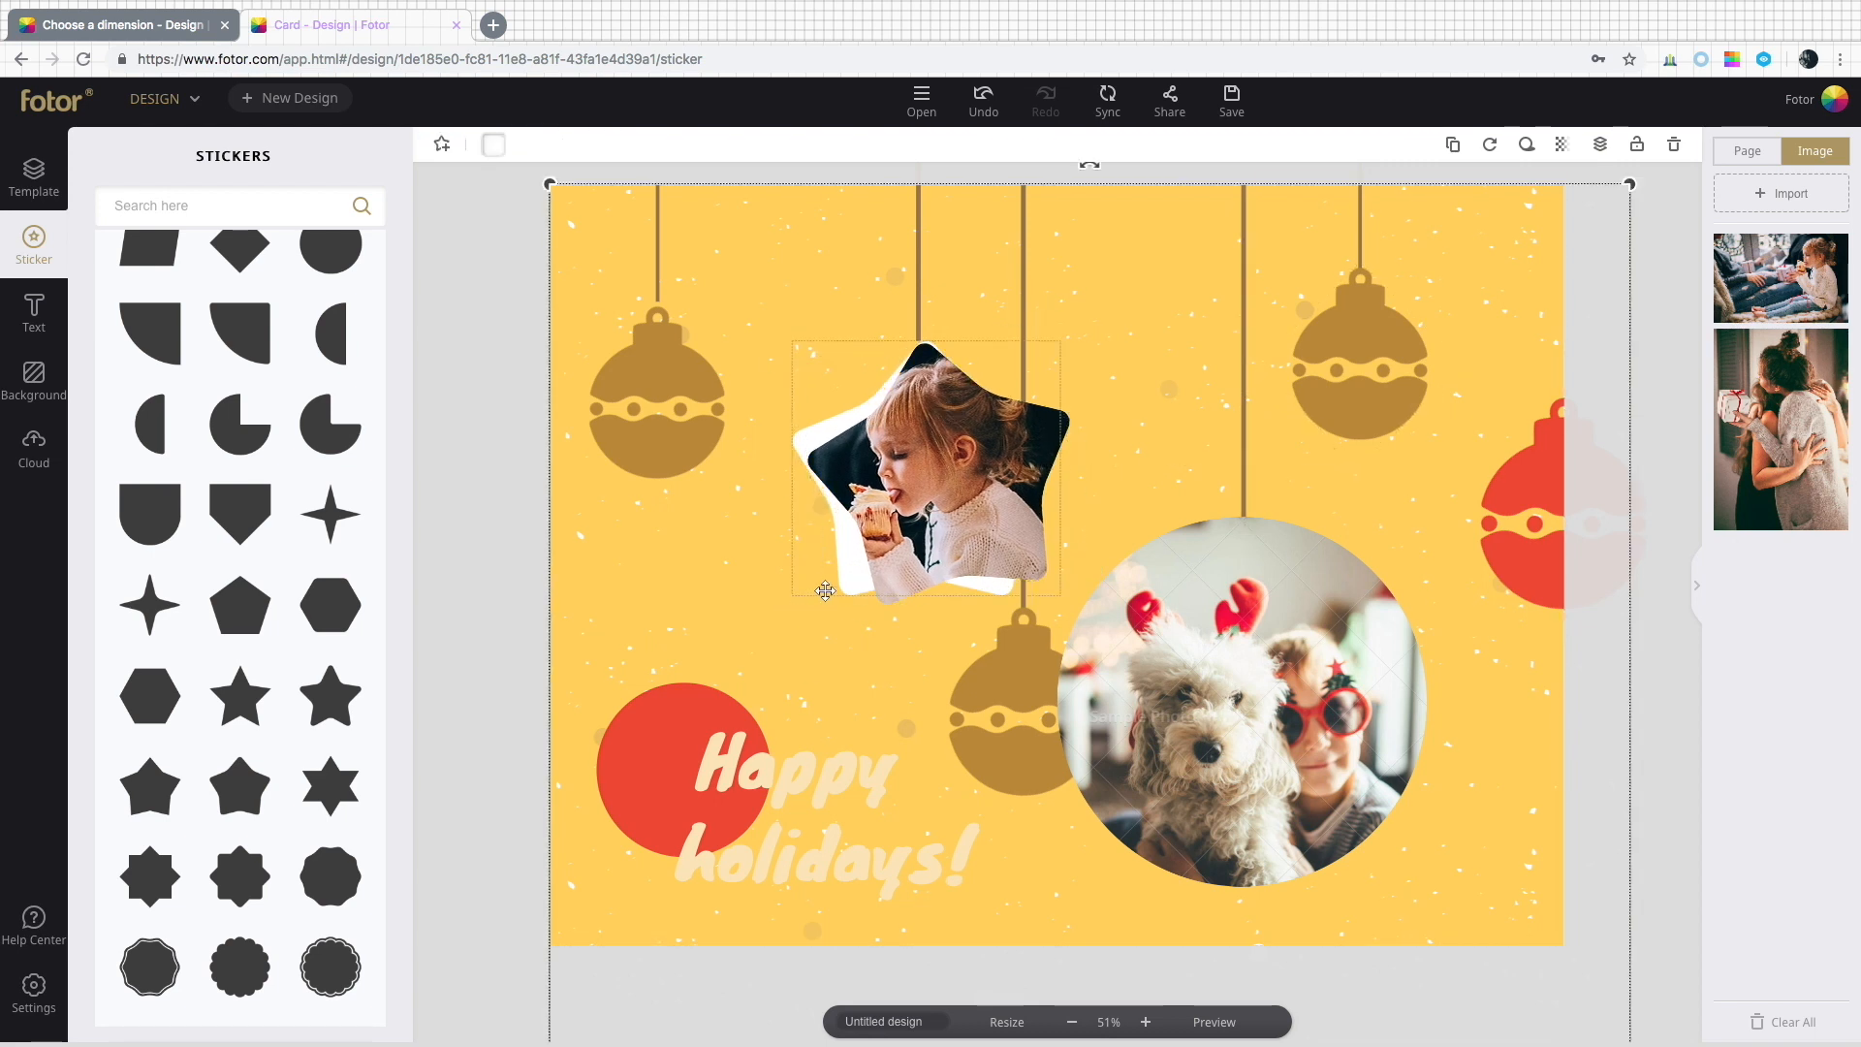
left_click(827, 466)
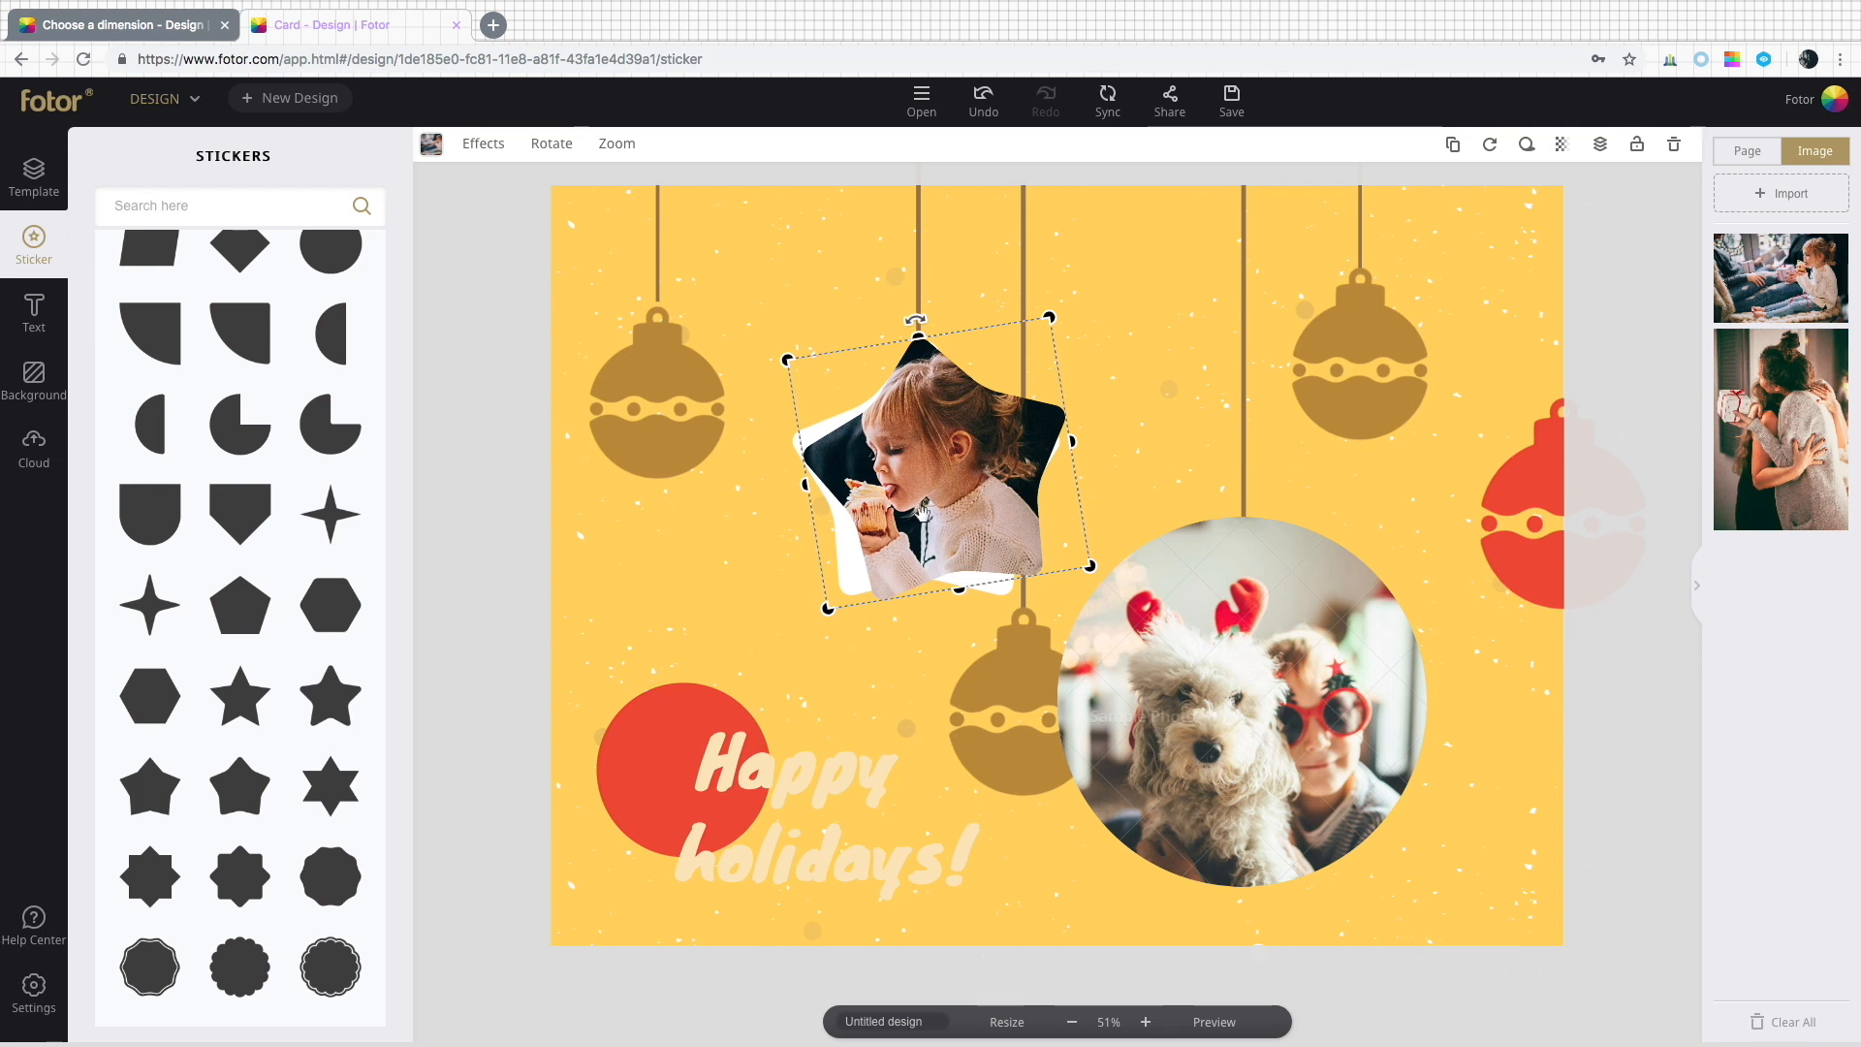
left_click(714, 560)
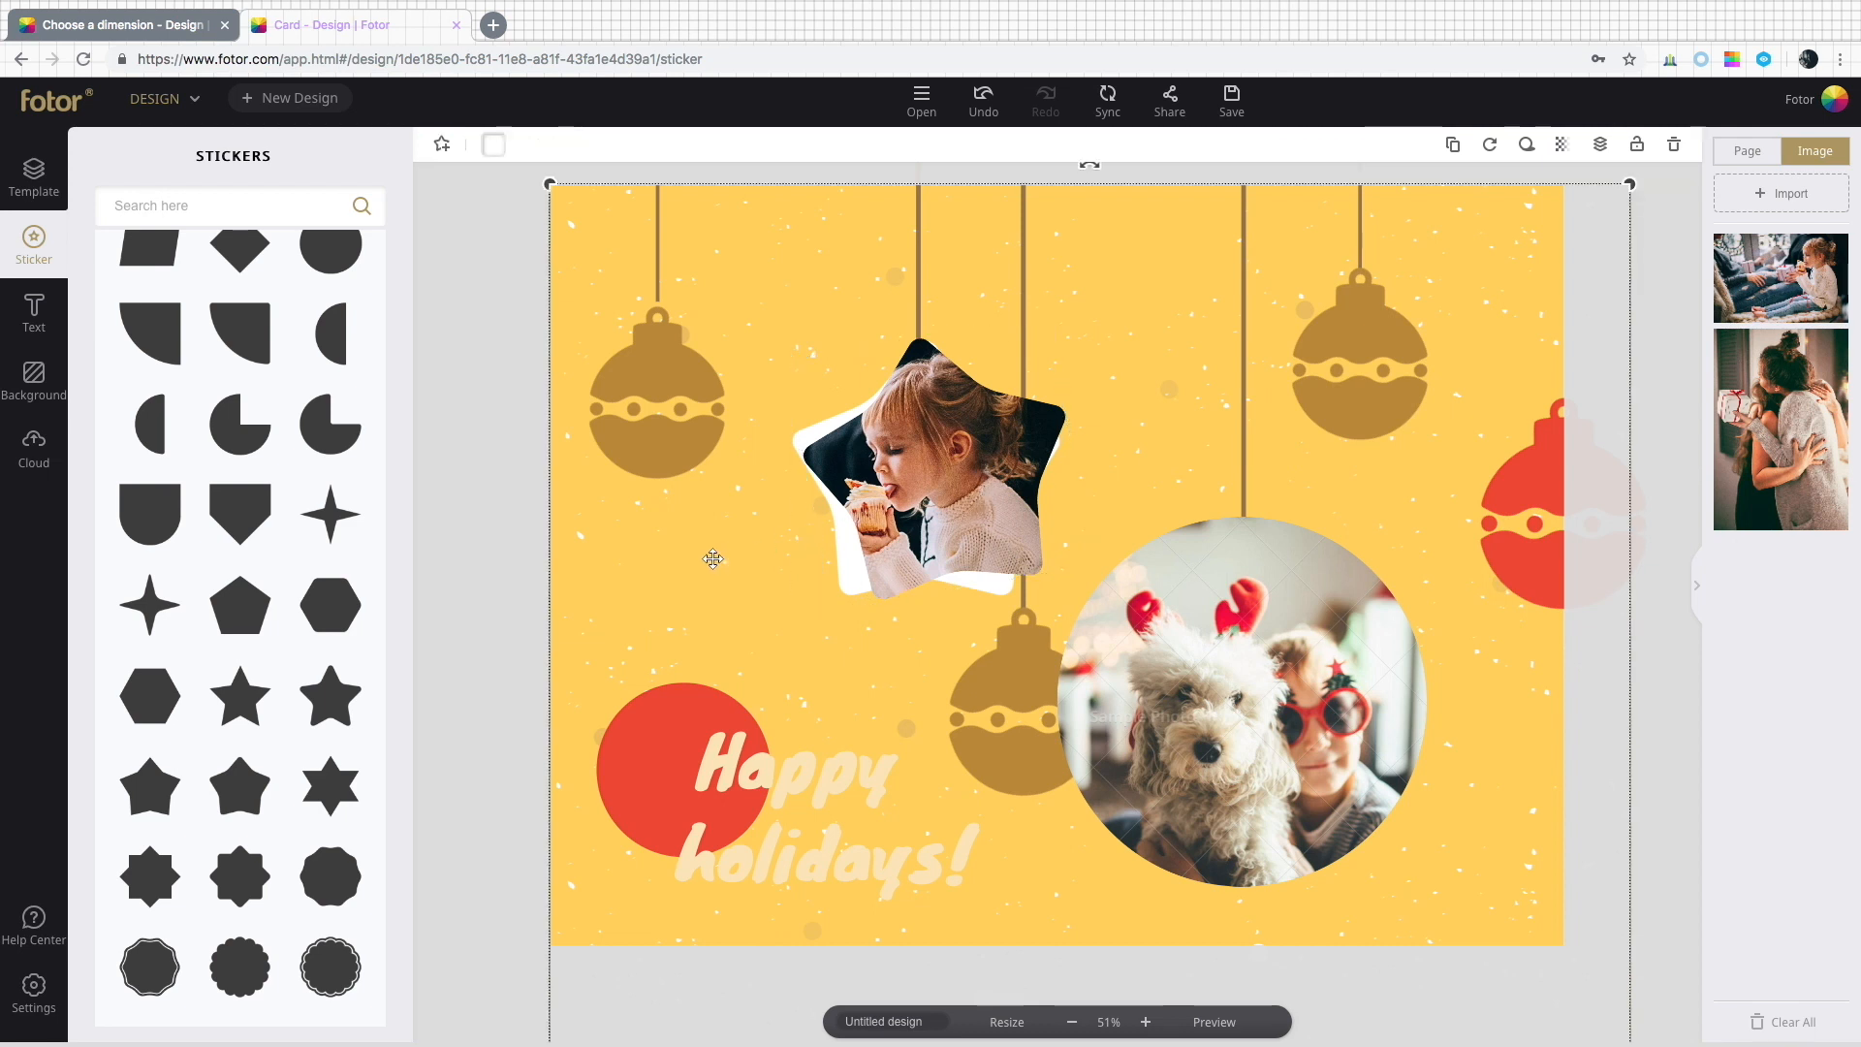
Replace the bottom round photo with the second imported photo and reposition it inside the frame.
left_click(1276, 708)
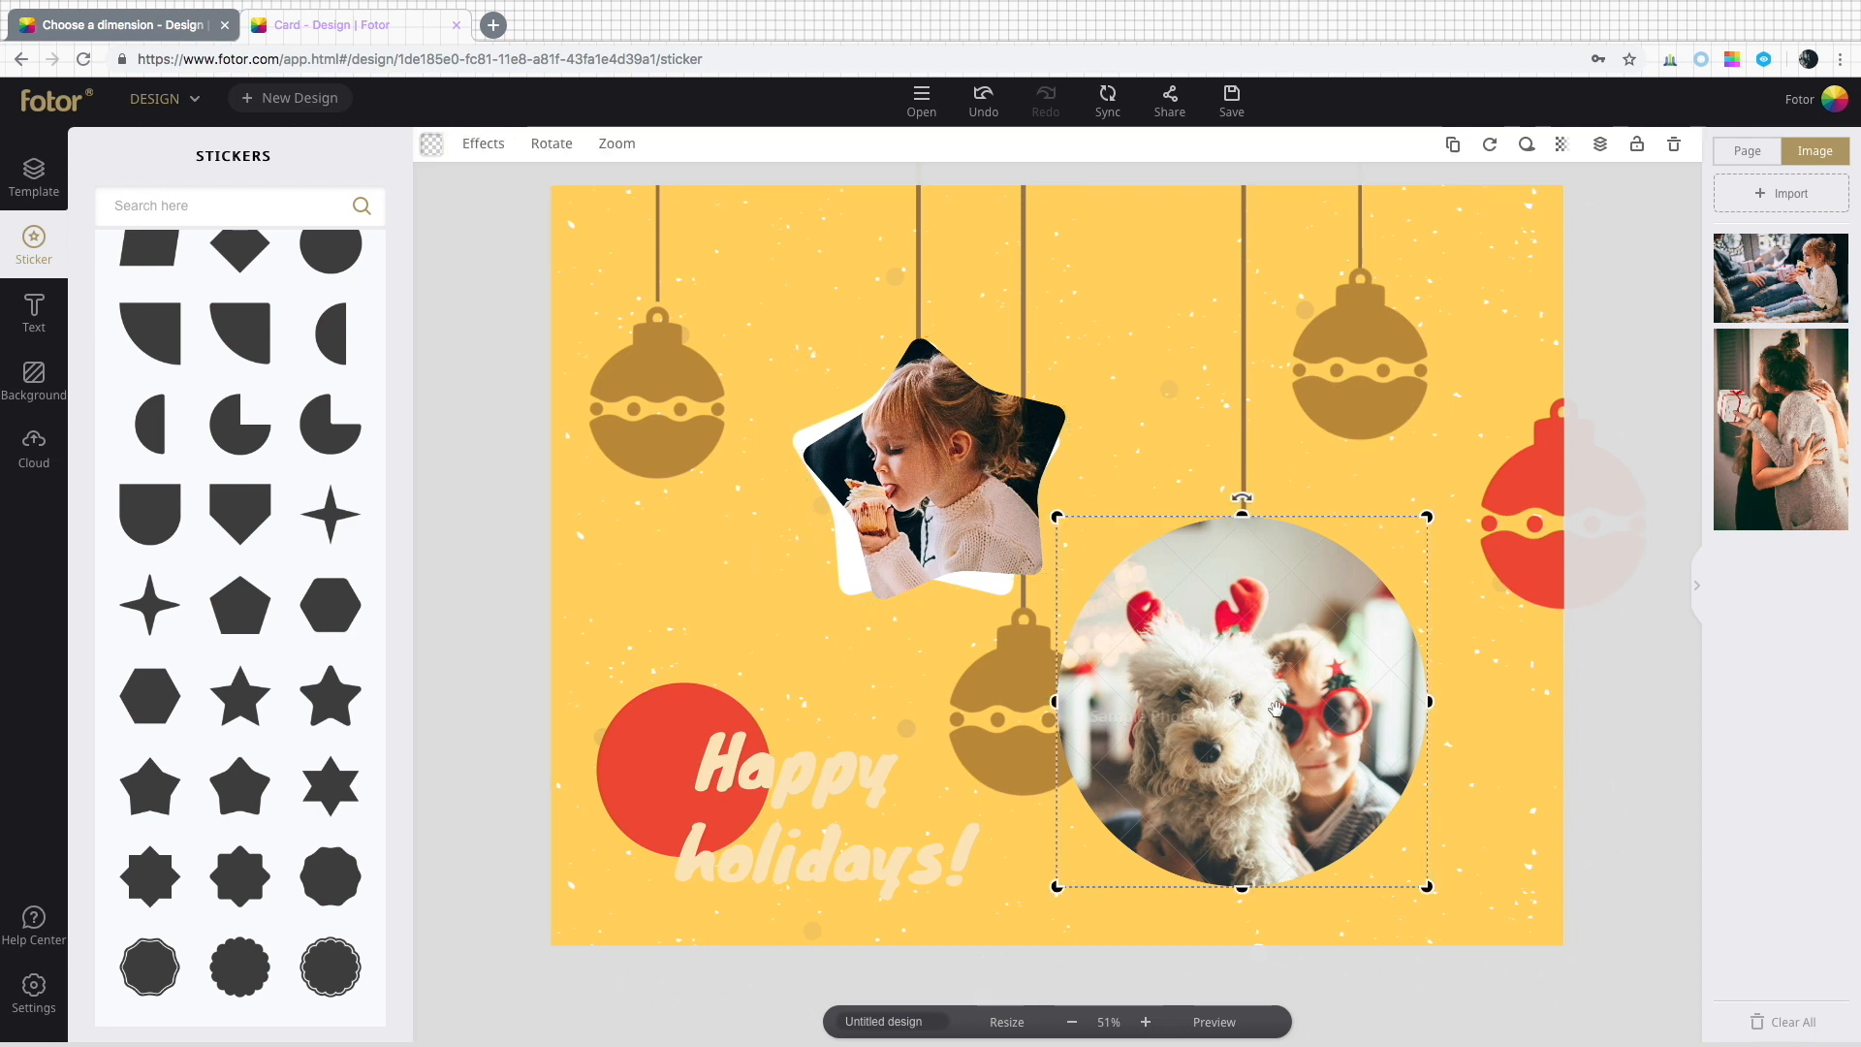
left_click(1673, 145)
left_click_drag(1781, 429, 1286, 694)
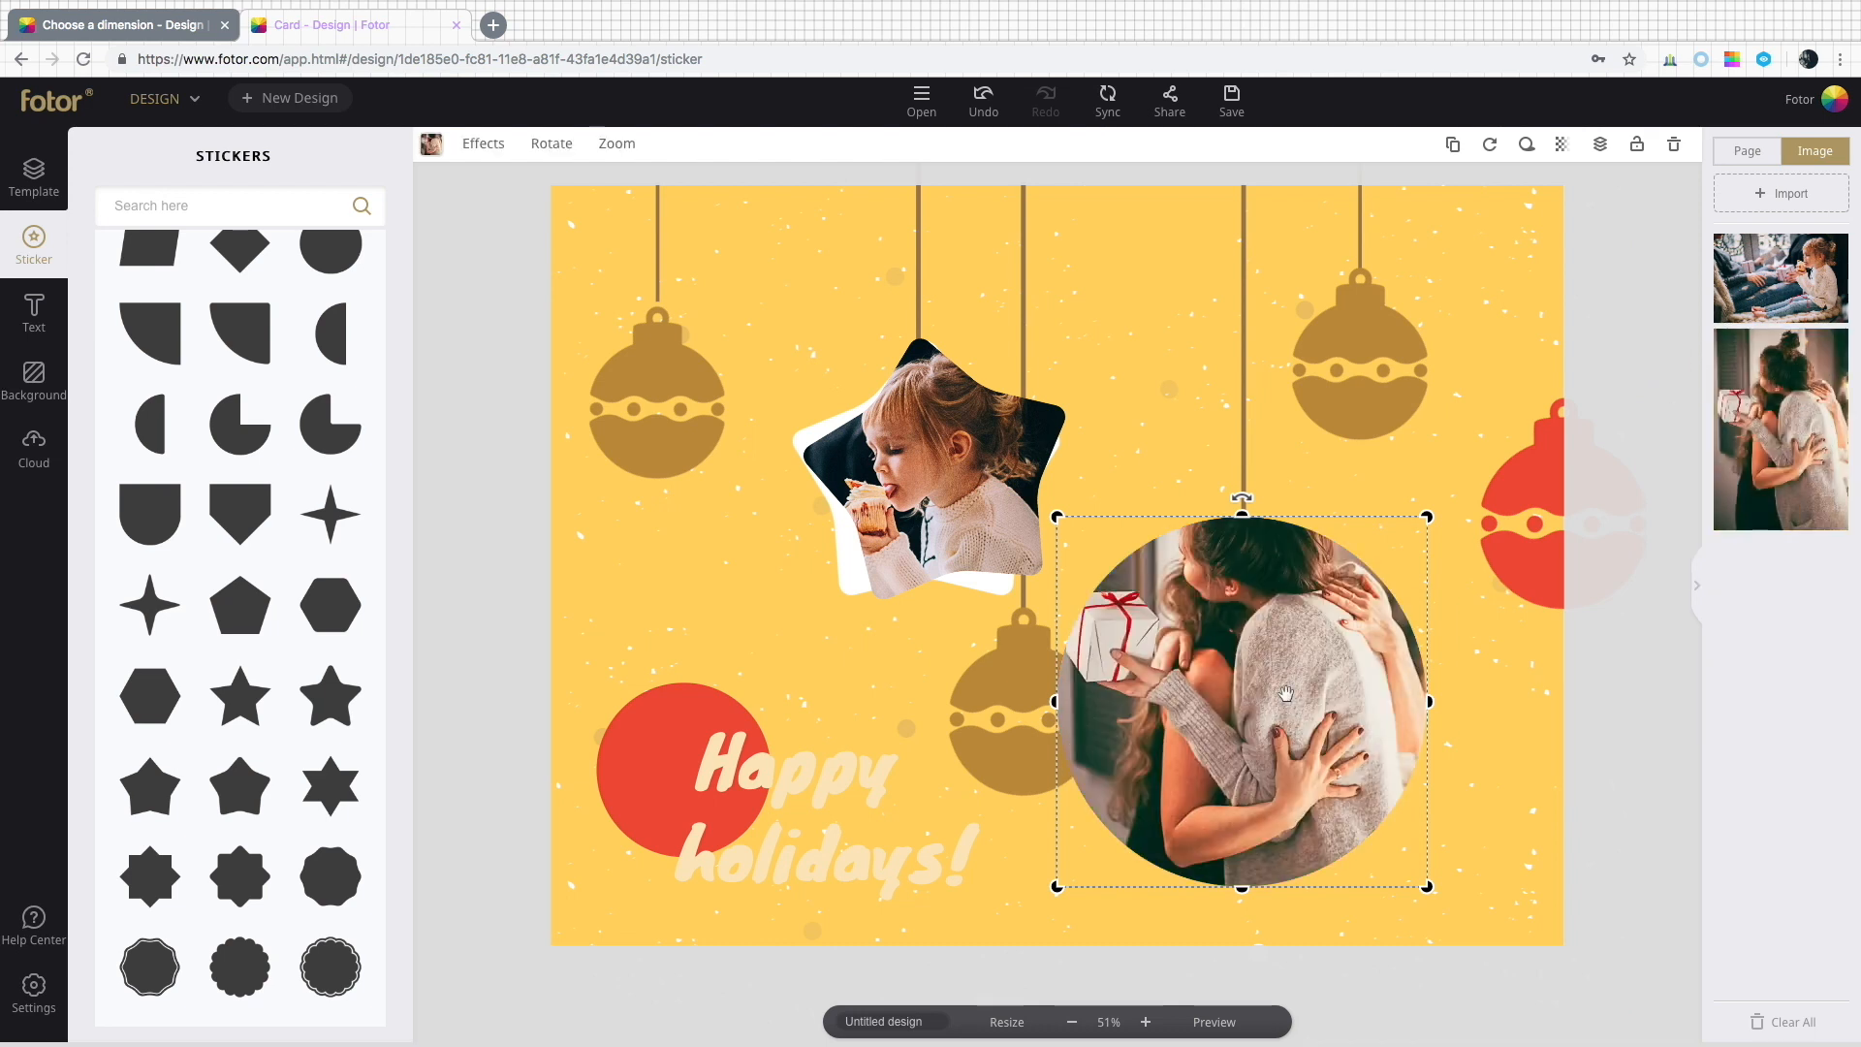
double_click(1286, 694)
left_click_drag(1202, 611, 1205, 698)
left_click(643, 275)
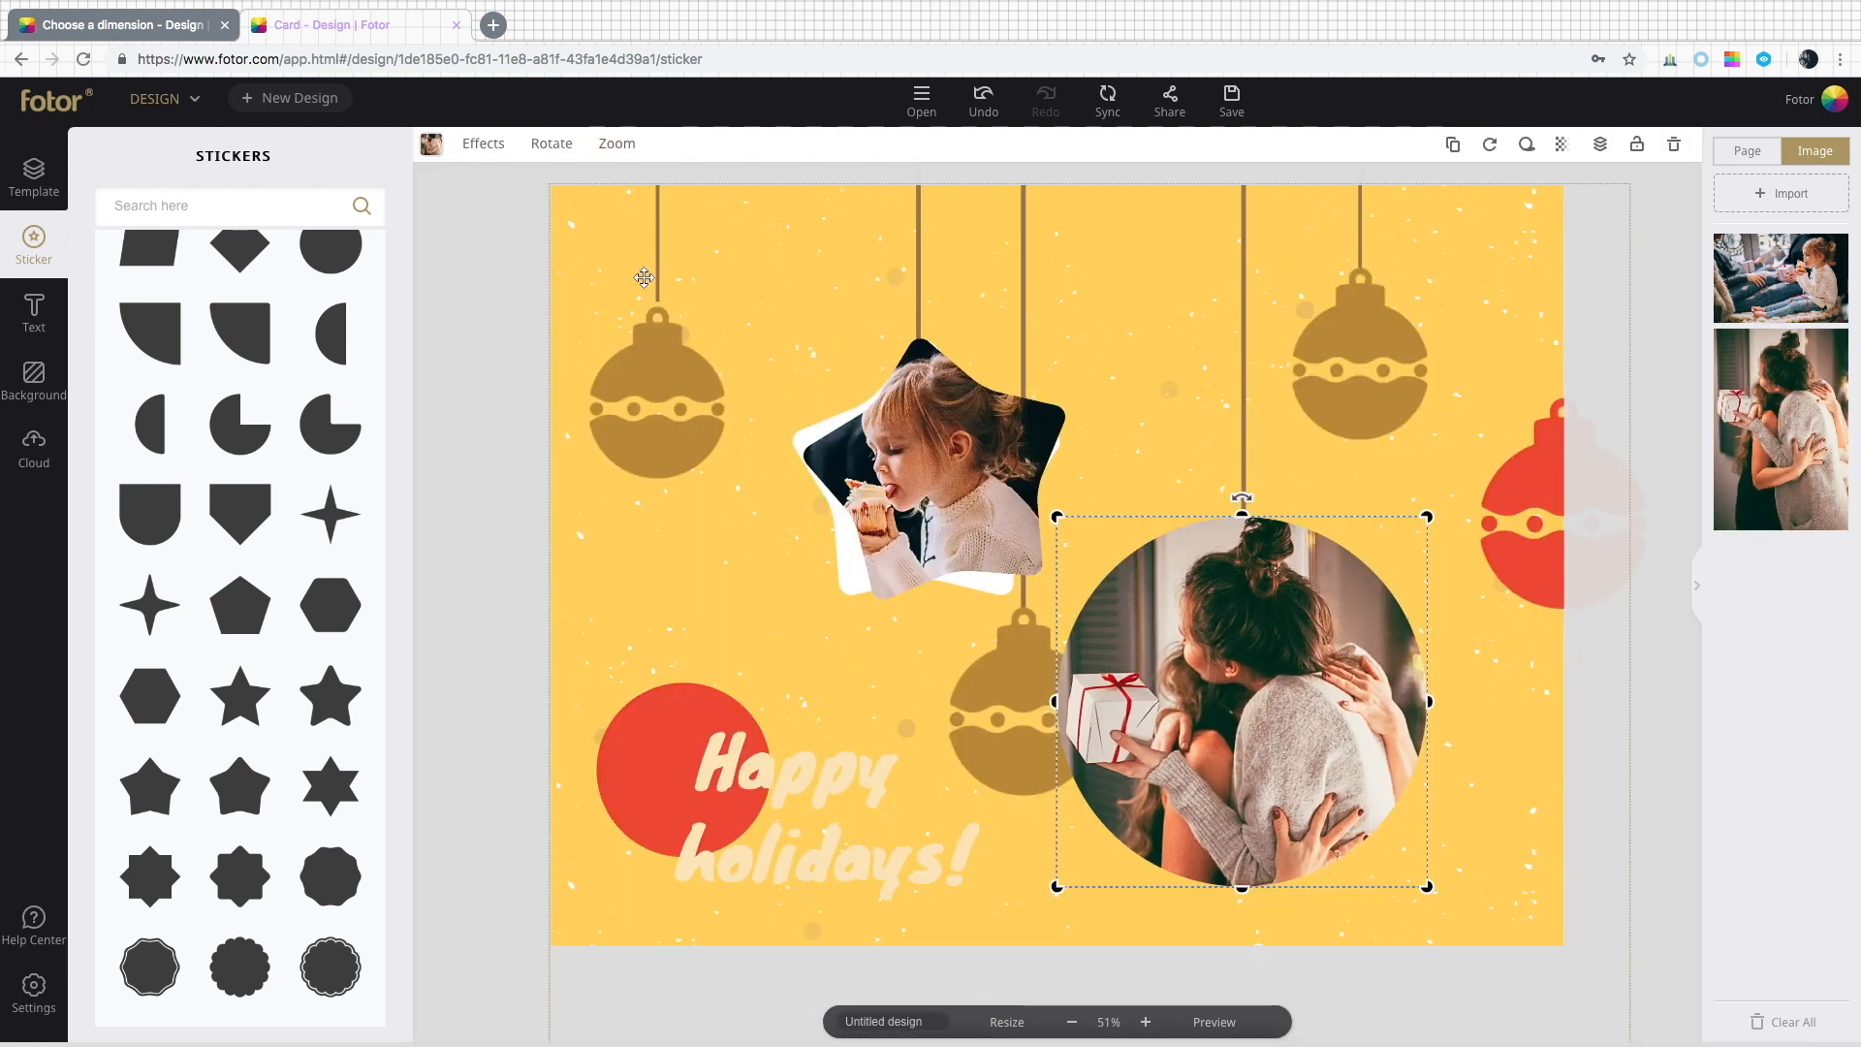
Insert a circle basic shape and size it over the bottom round photo.
scroll(320, 601, "up", 12)
scroll(325, 659, "down", 7)
left_click(337, 694)
left_click_drag(1066, 596, 1225, 632)
left_click_drag(1311, 722, 1321, 823)
Colour the circle white and move it down a layer to form a border behind the photo.
left_click(493, 144)
left_click(600, 376)
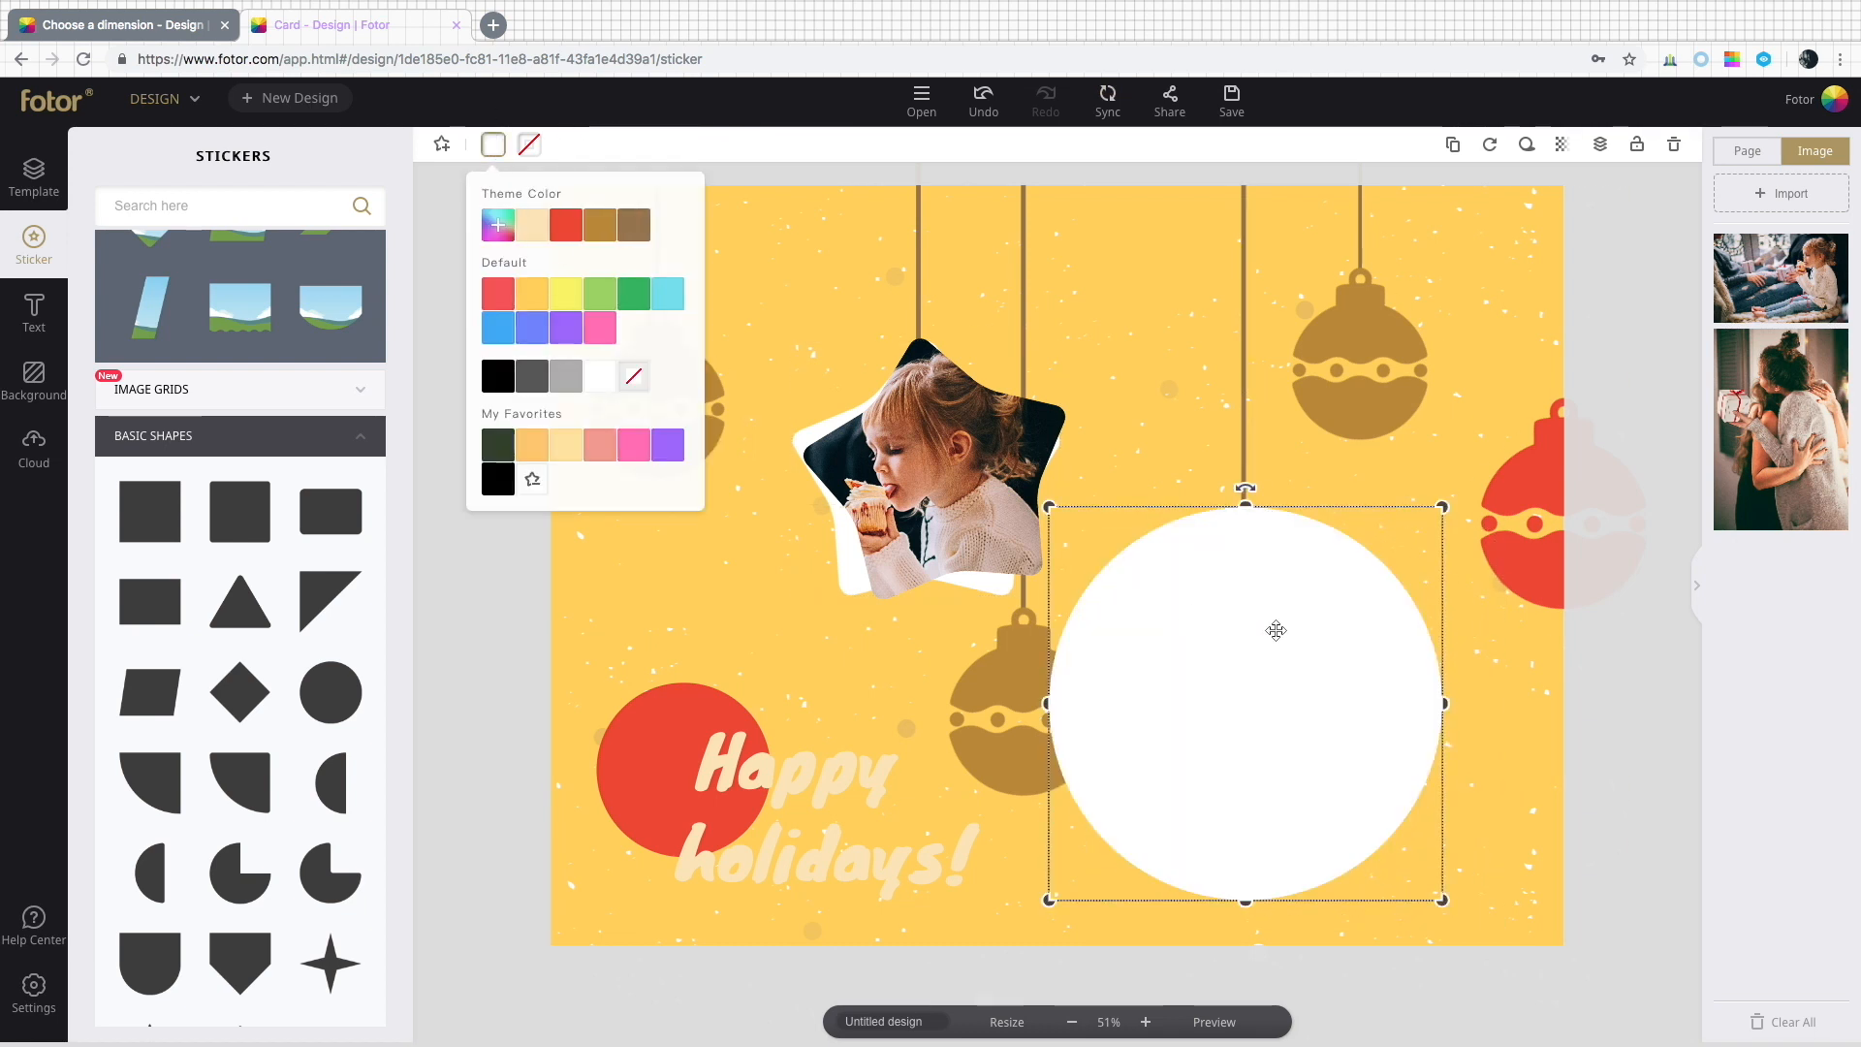
left_click(1600, 145)
left_click(1546, 256)
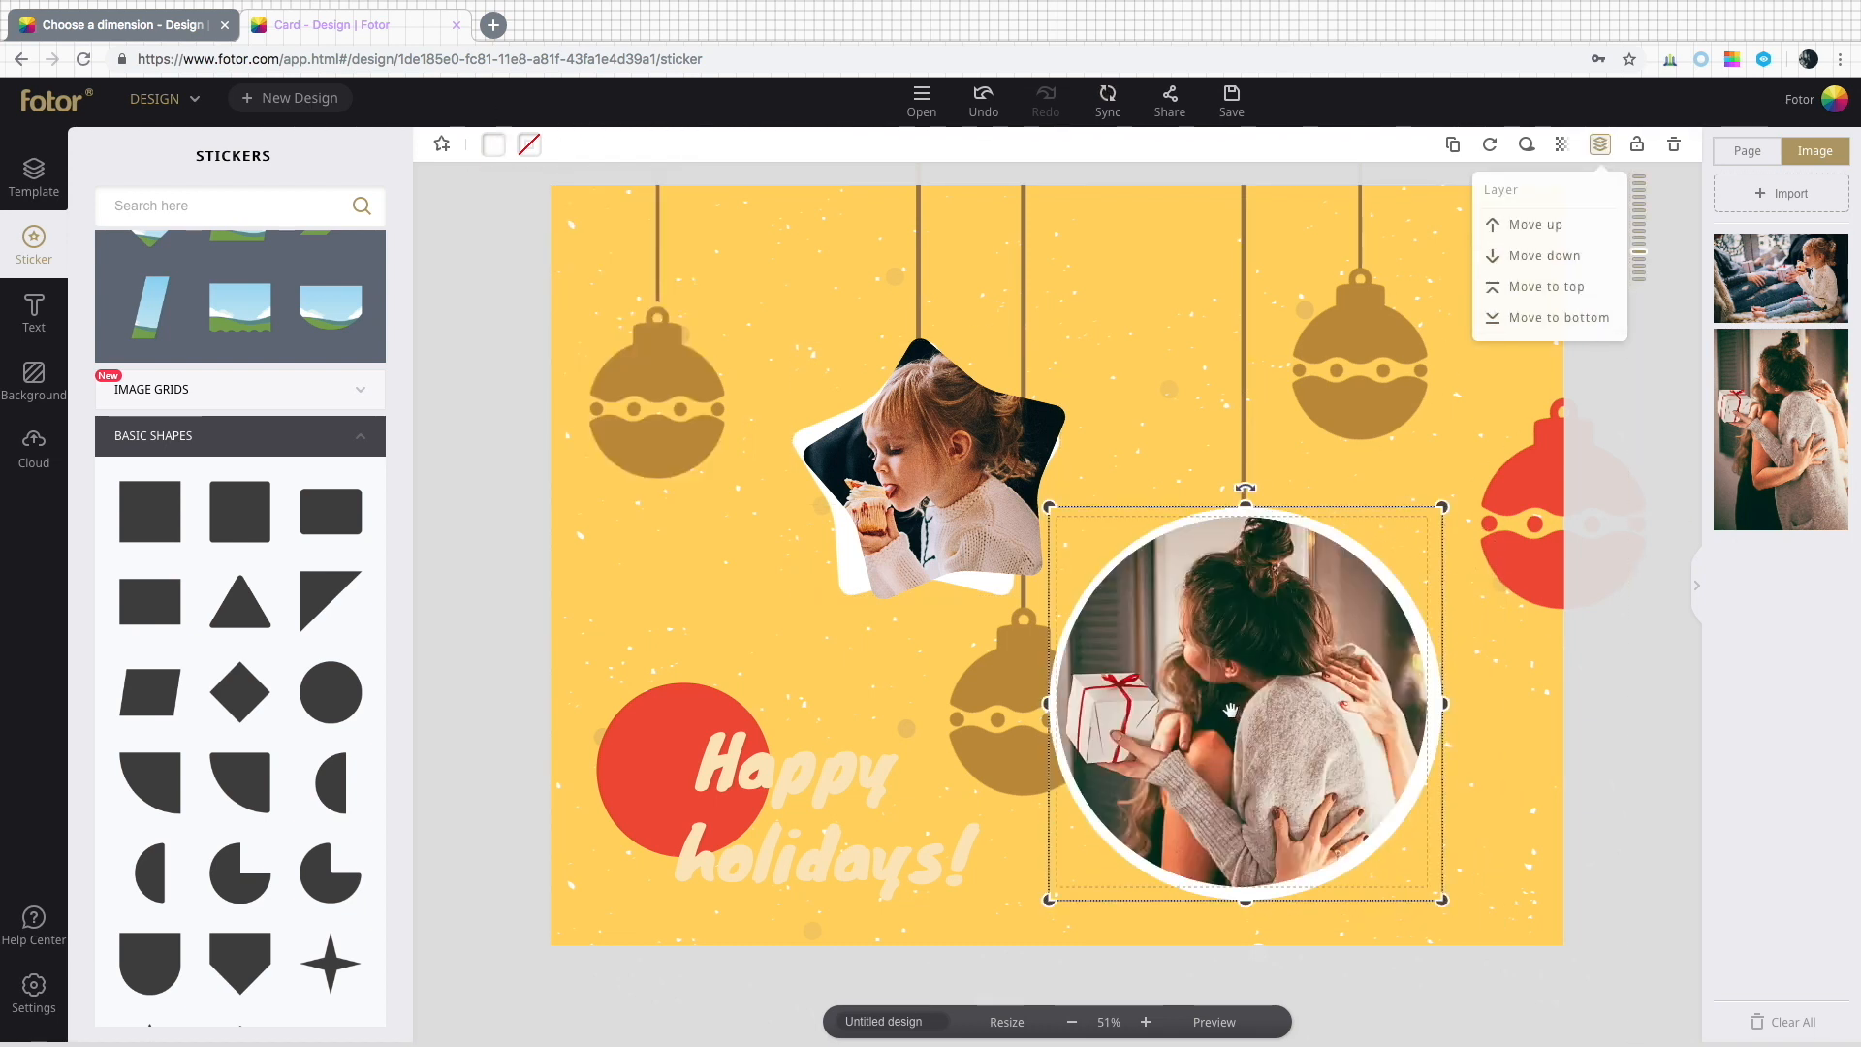
left_click_drag(1230, 711, 1233, 711)
Change the greeting text to Merry Christmas.
left_click(990, 813)
left_click(813, 811)
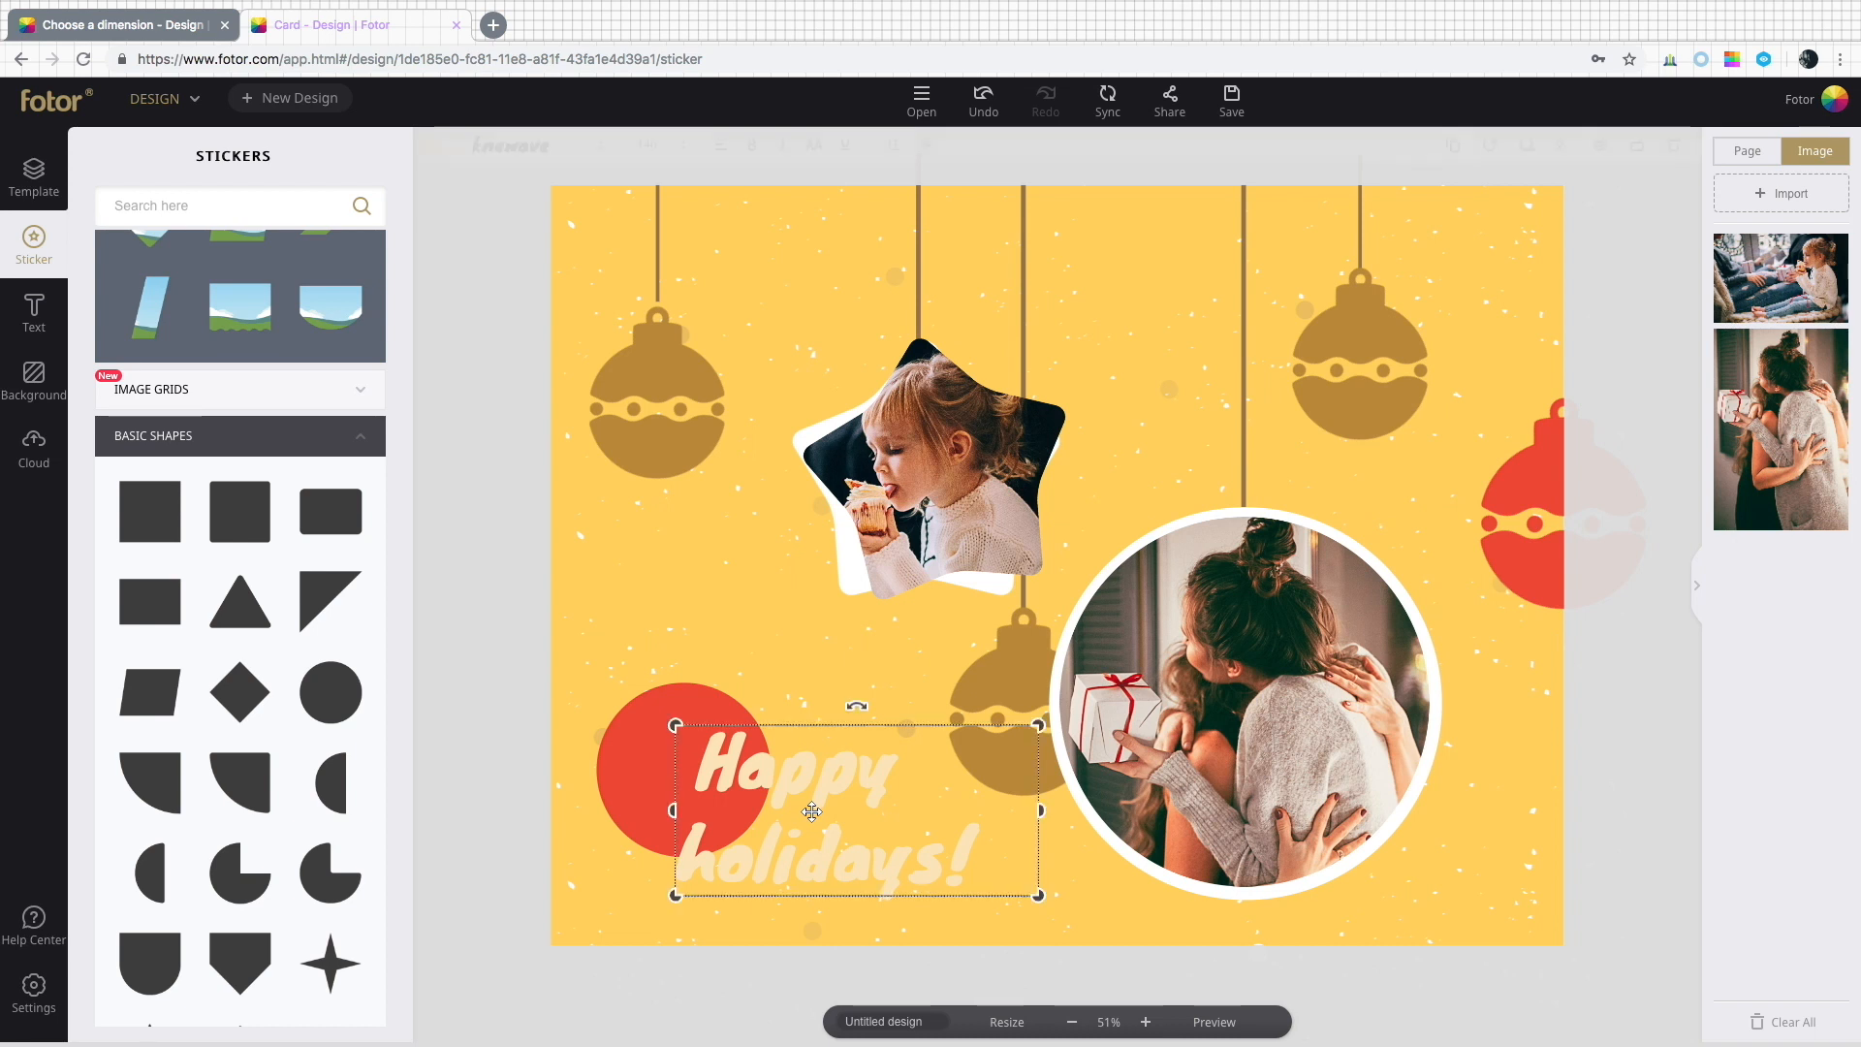
double_click(812, 812)
type("Merry Christmas")
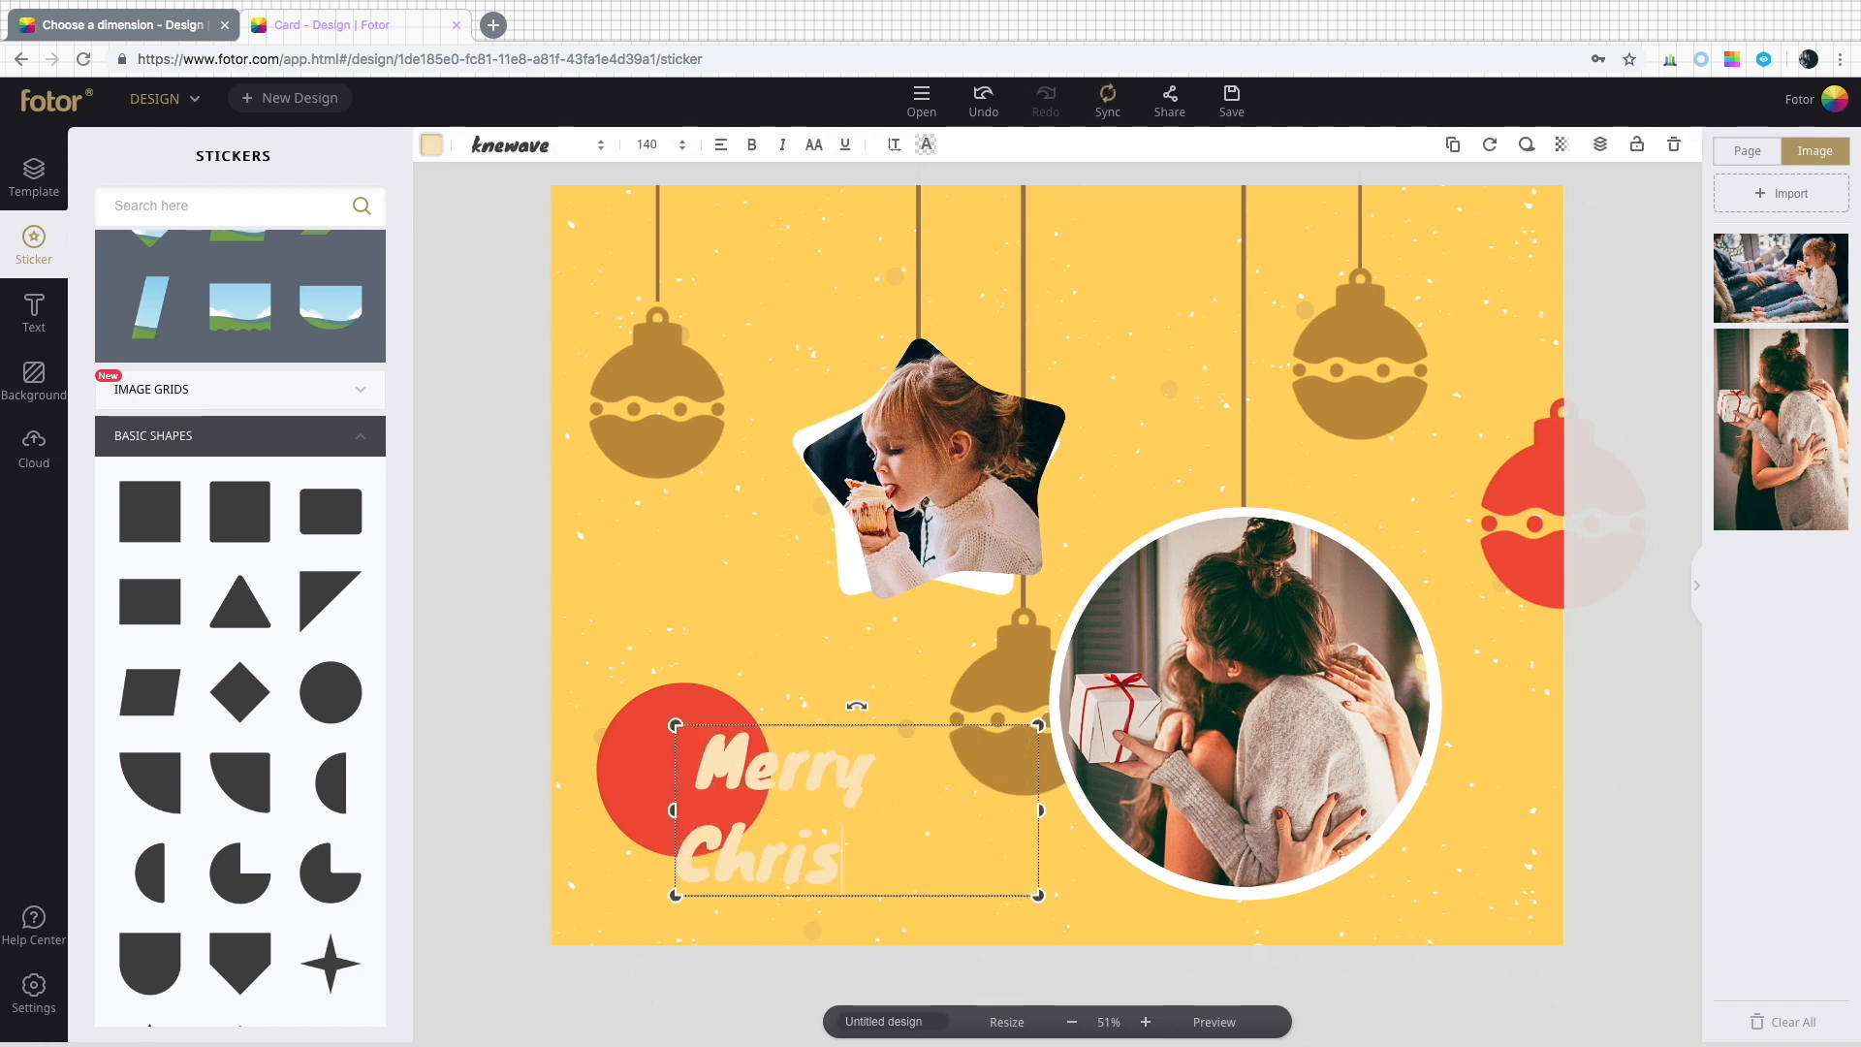
Make the greeting text white and turn on its drop shadow.
left_click(446, 148)
left_click(534, 389)
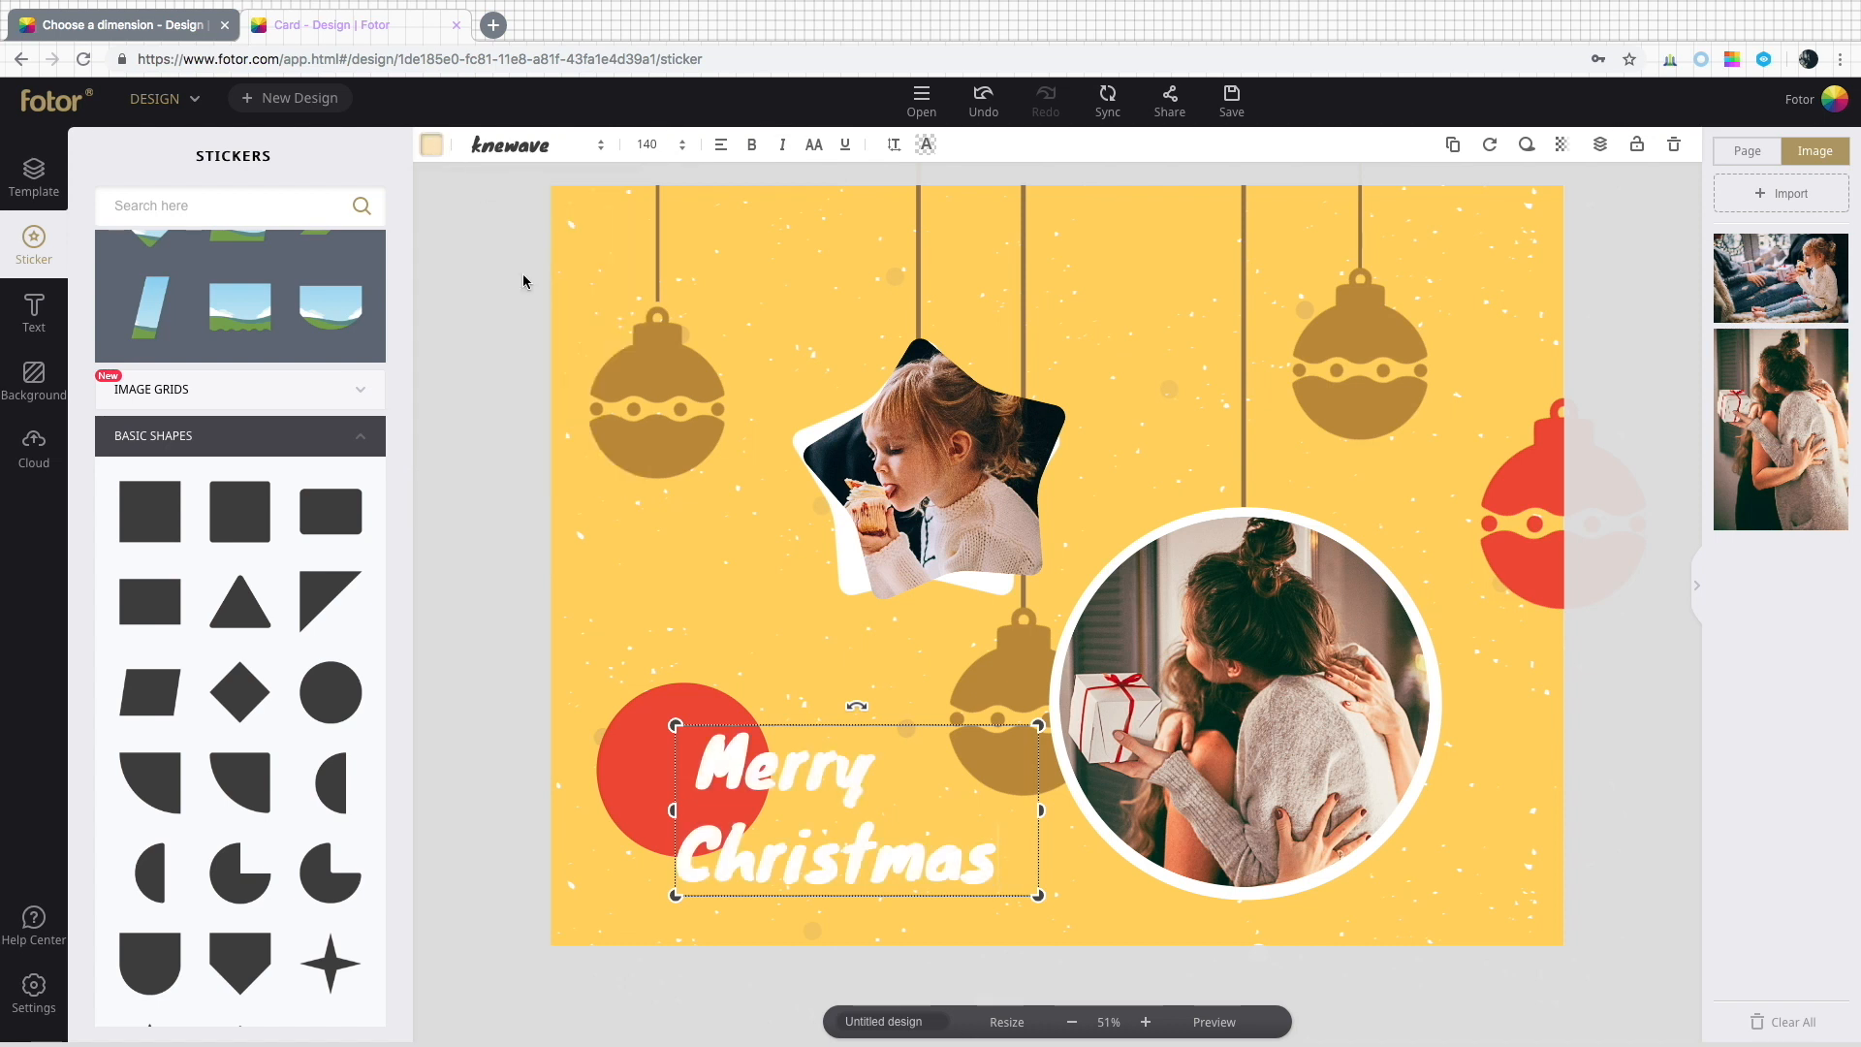
left_click(1526, 144)
left_click(1520, 197)
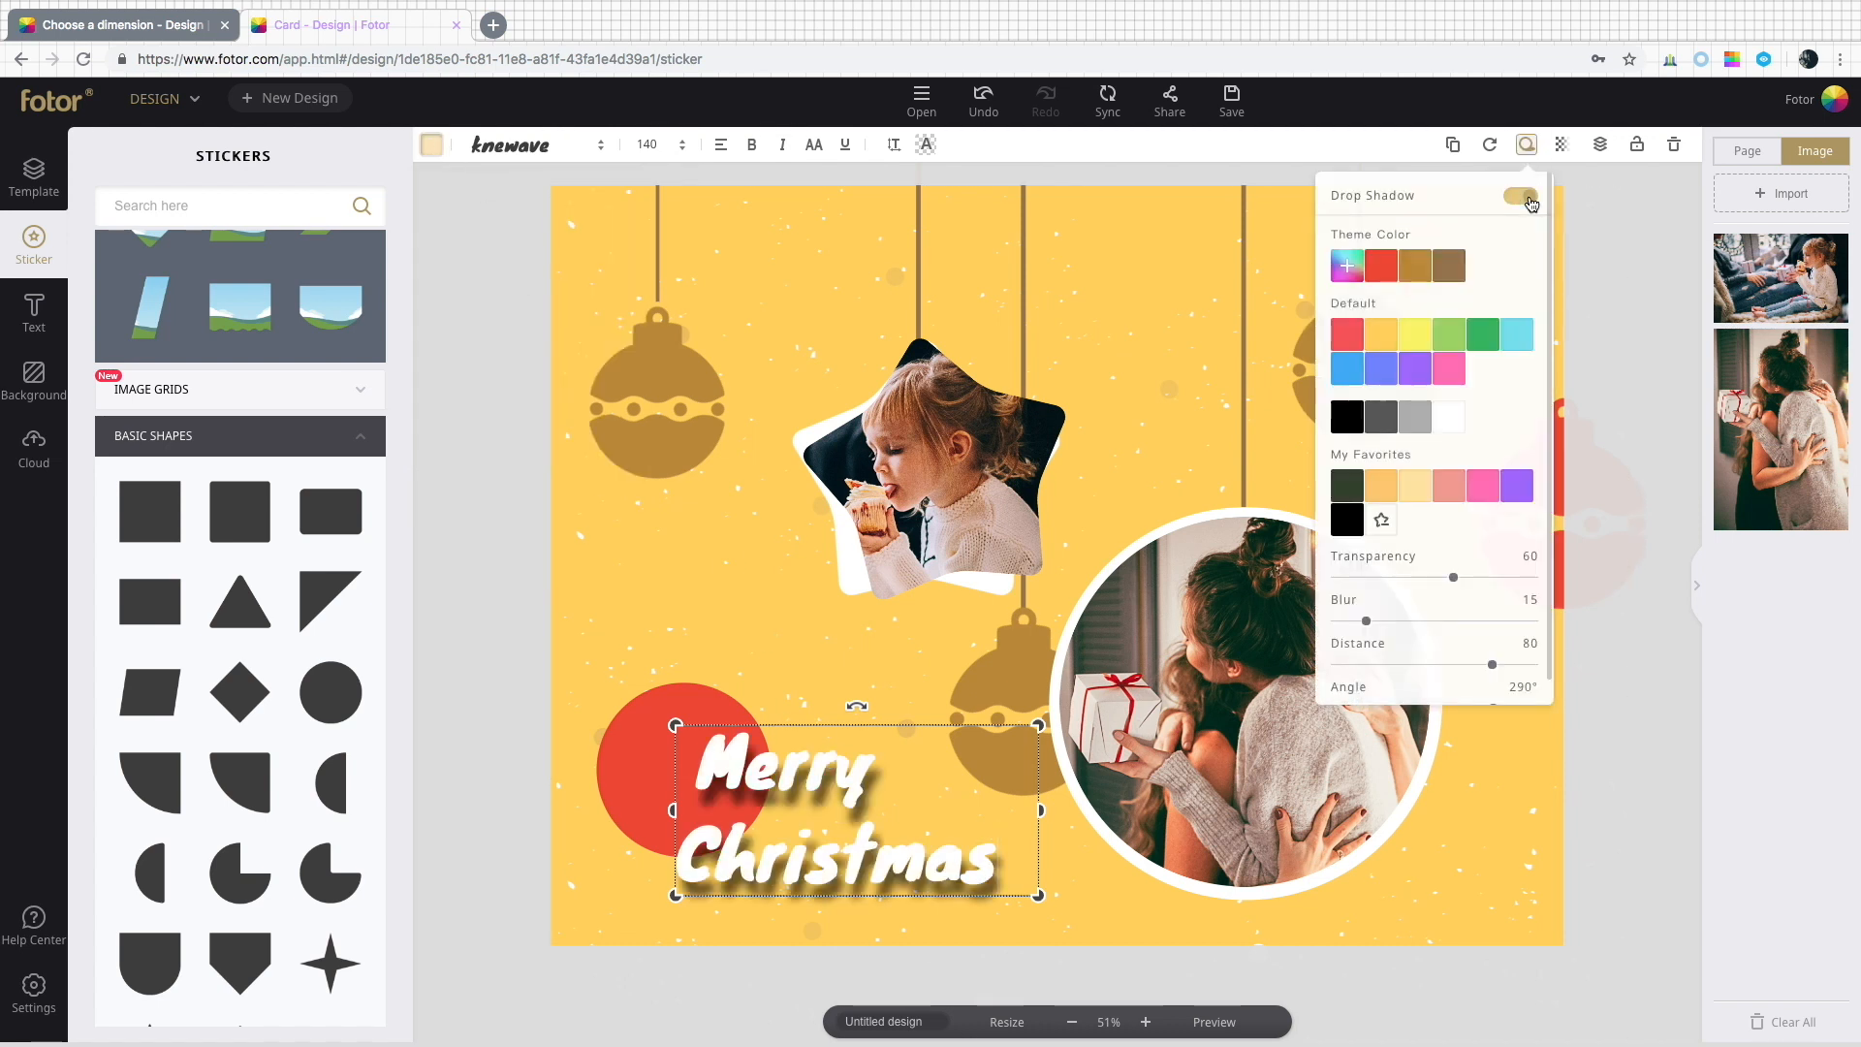
Set the text's drop shadow to red with transparency 100, blur 0, distance 25 and angle 305°.
left_click(1375, 280)
scroll(1415, 378, "down", 2)
left_click_drag(1453, 552, 1534, 555)
left_click_drag(1366, 595, 1337, 599)
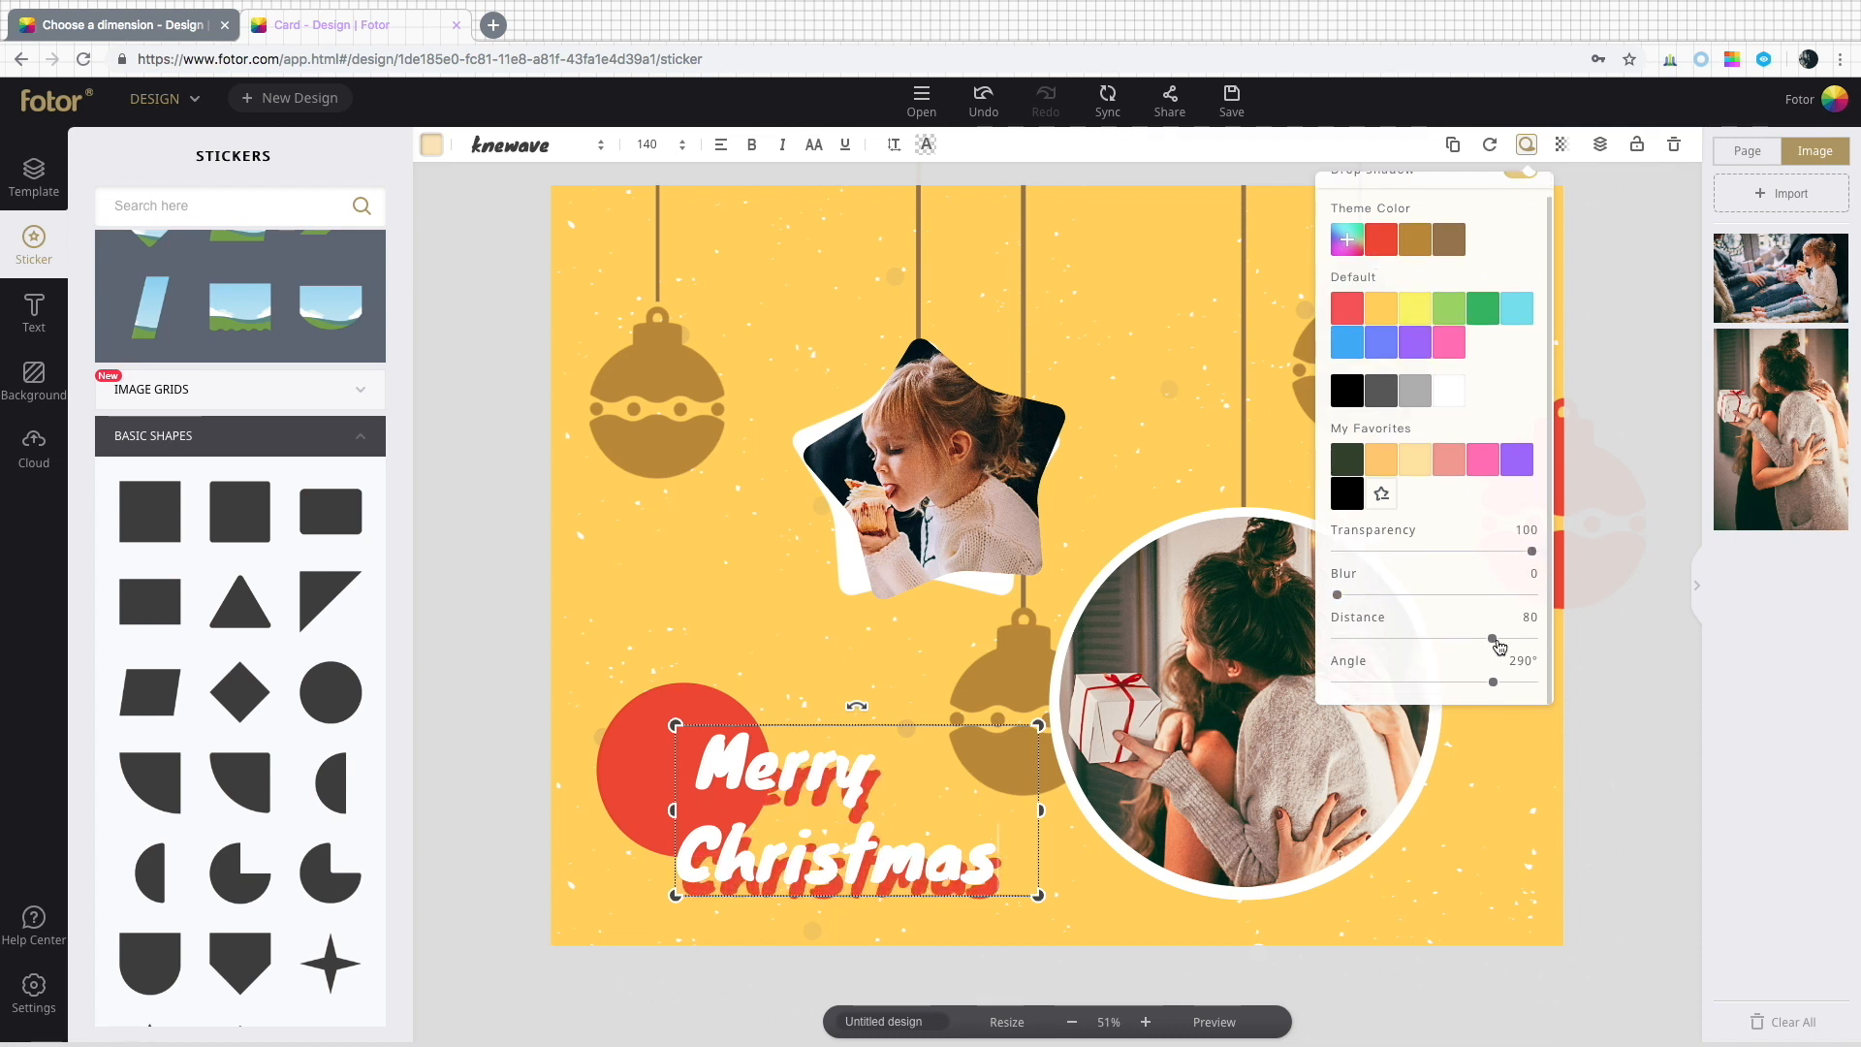
left_click_drag(1498, 646, 1384, 639)
left_click_drag(1434, 682, 1505, 692)
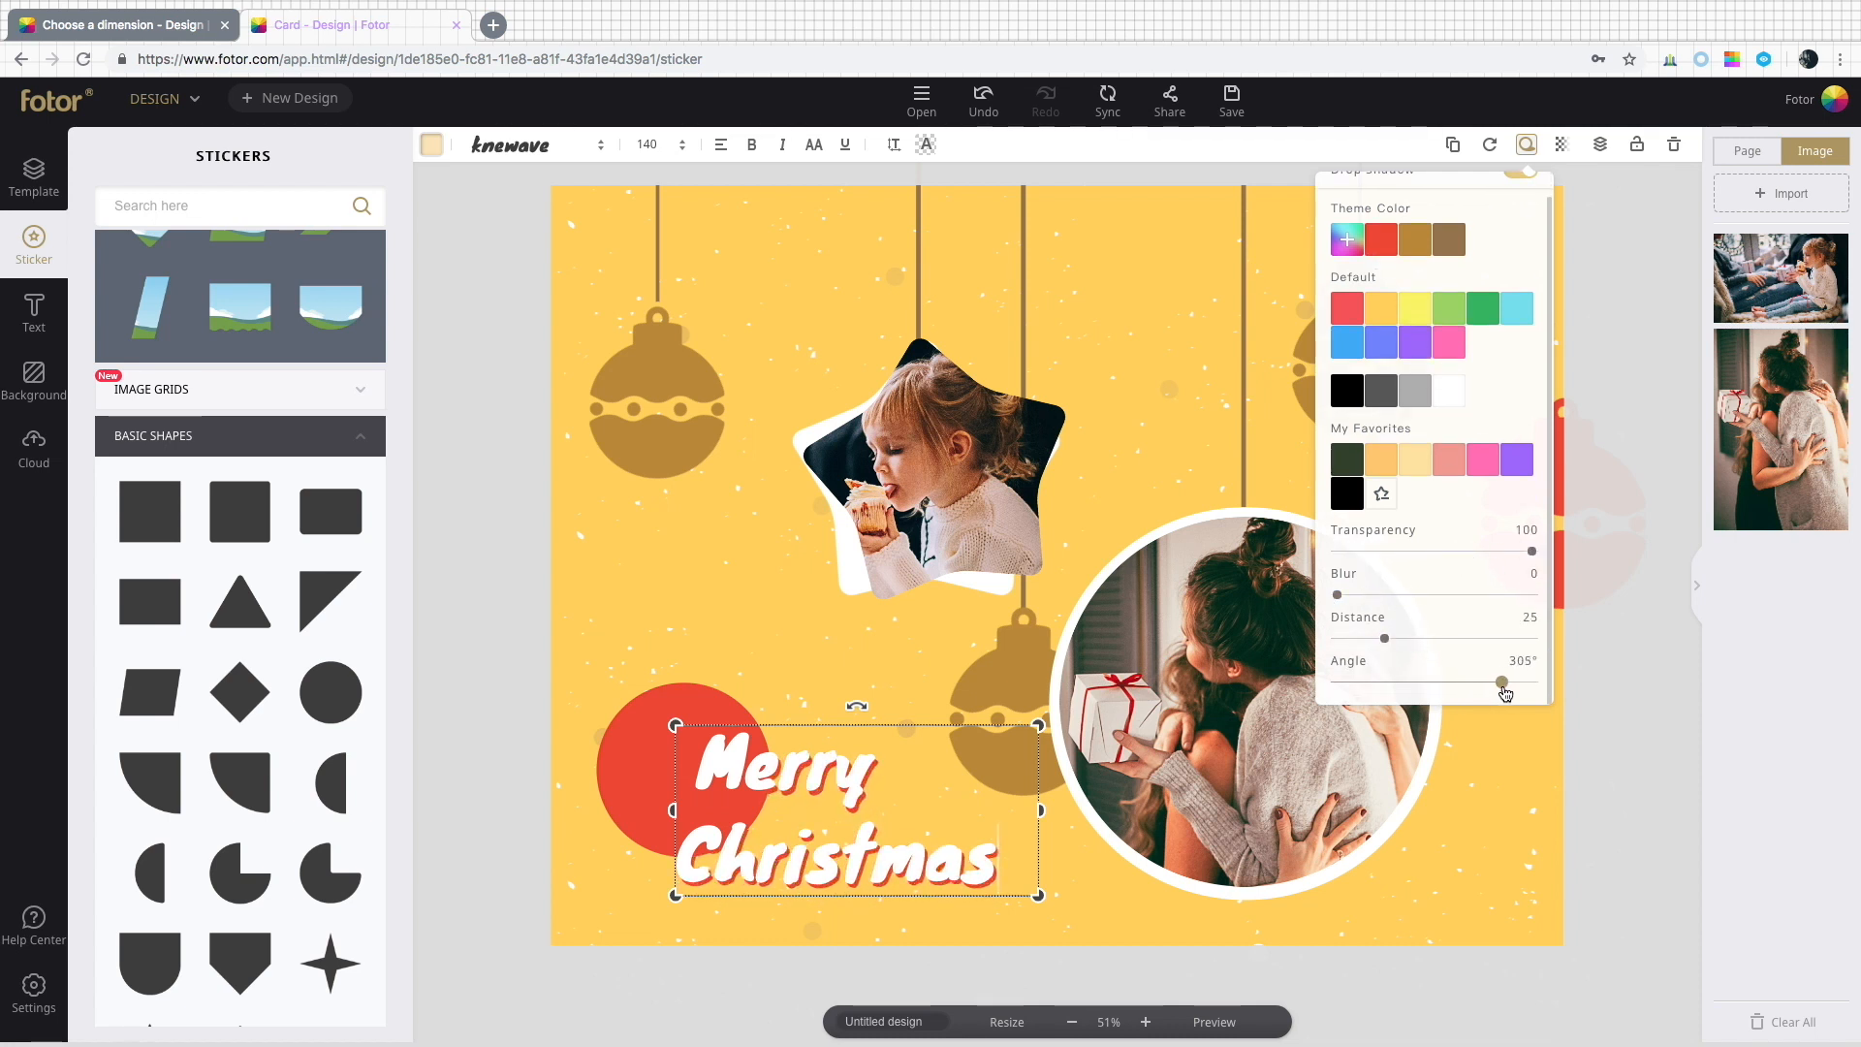
left_click(1599, 716)
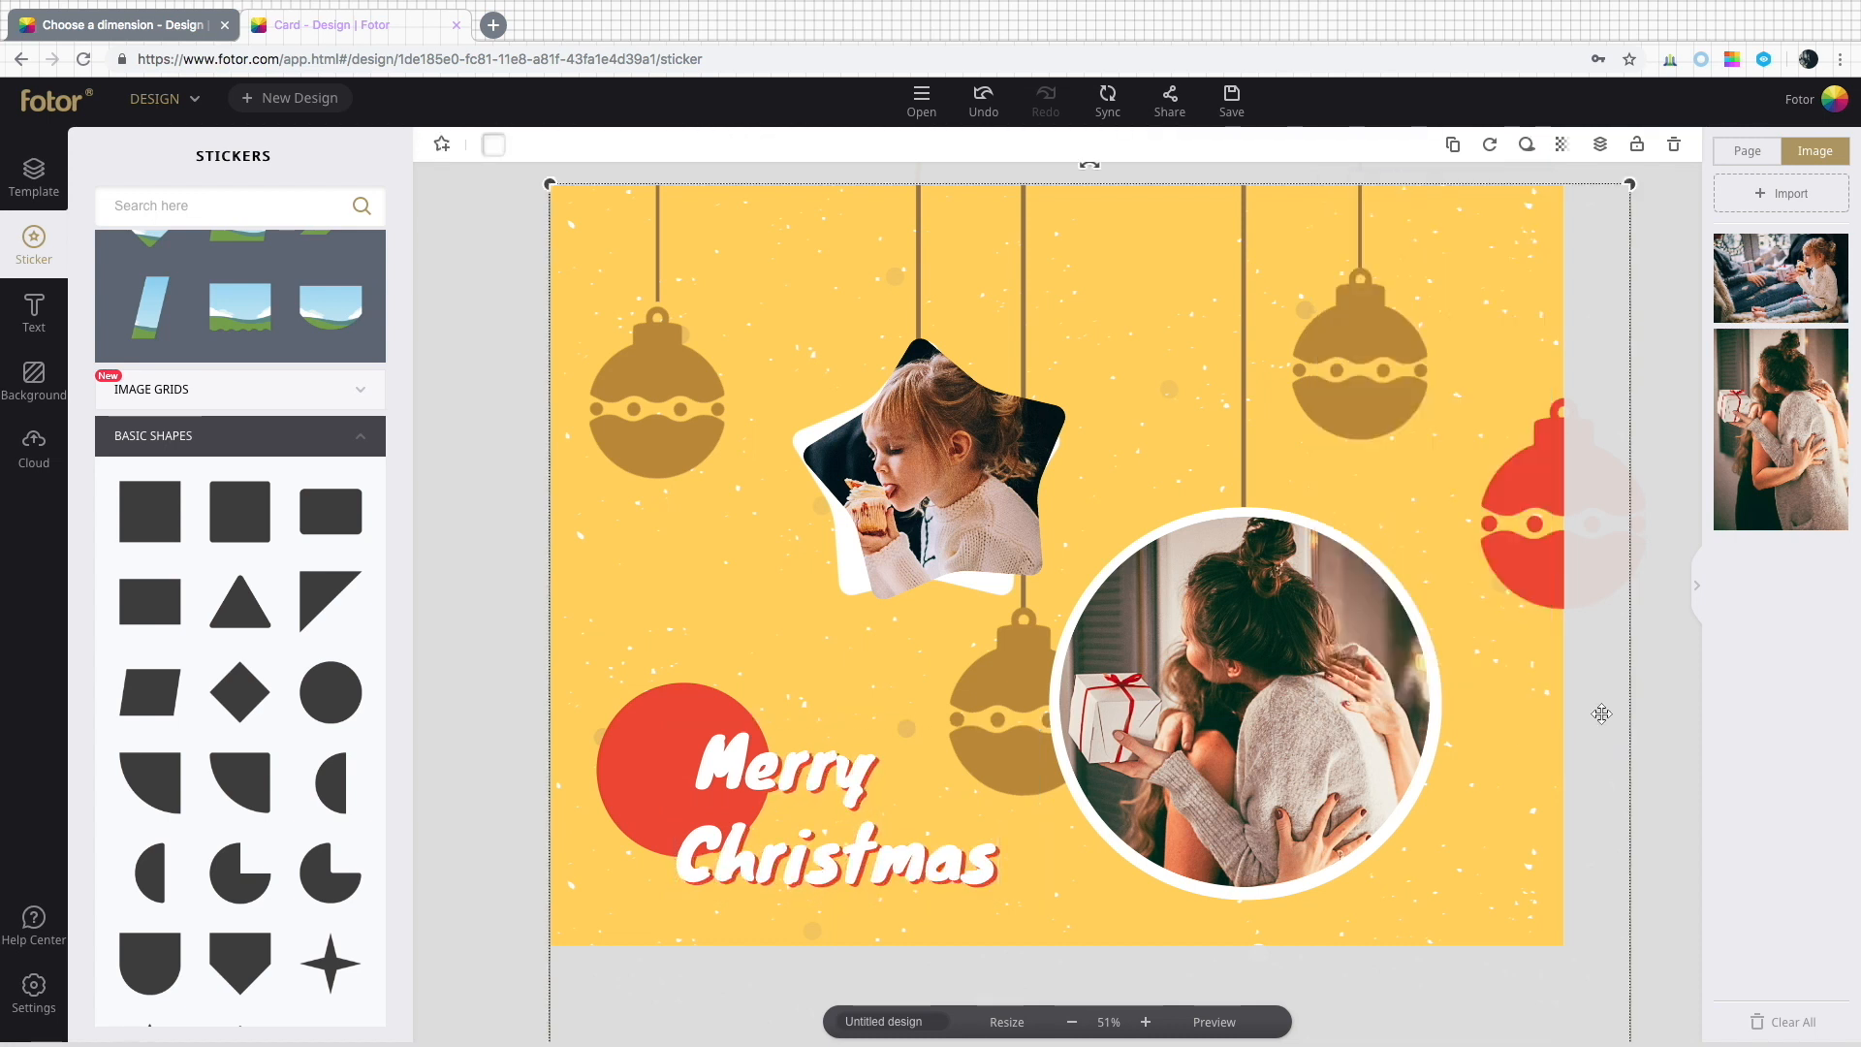
Open the share options for the design and close them.
left_click(1176, 114)
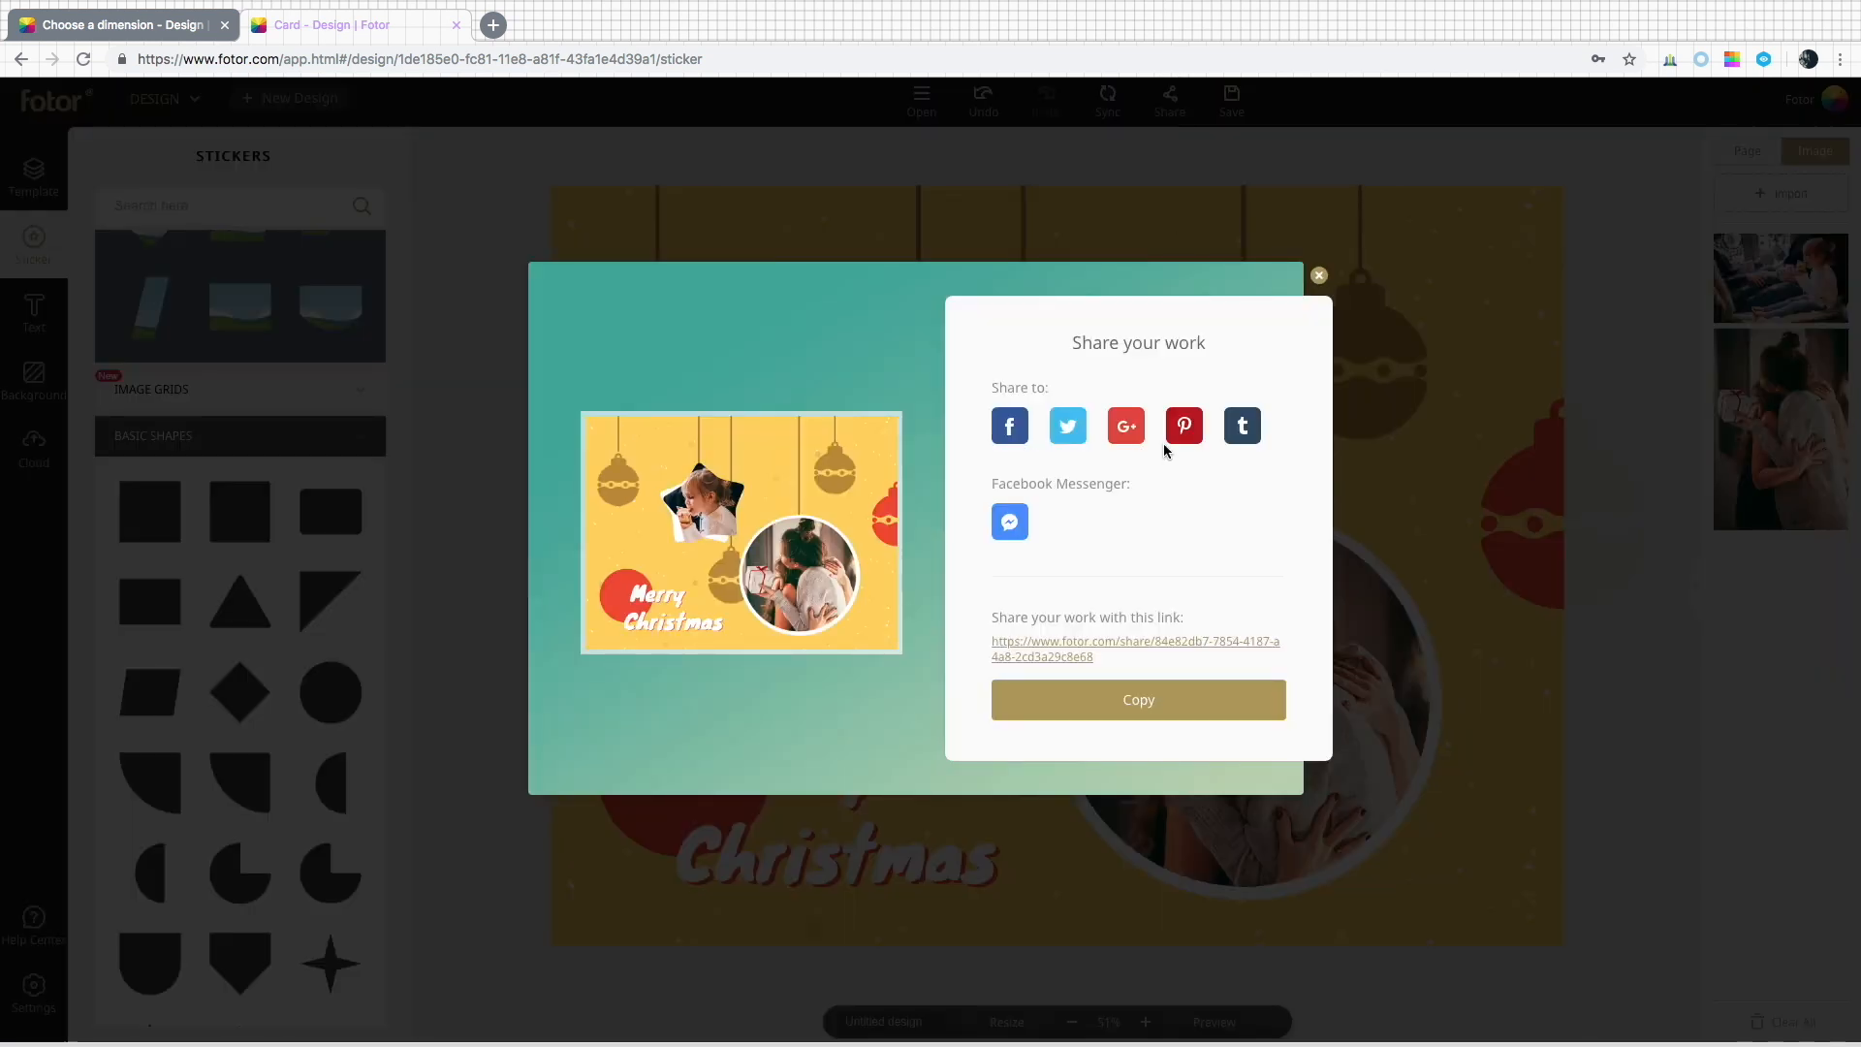
left_click(1318, 275)
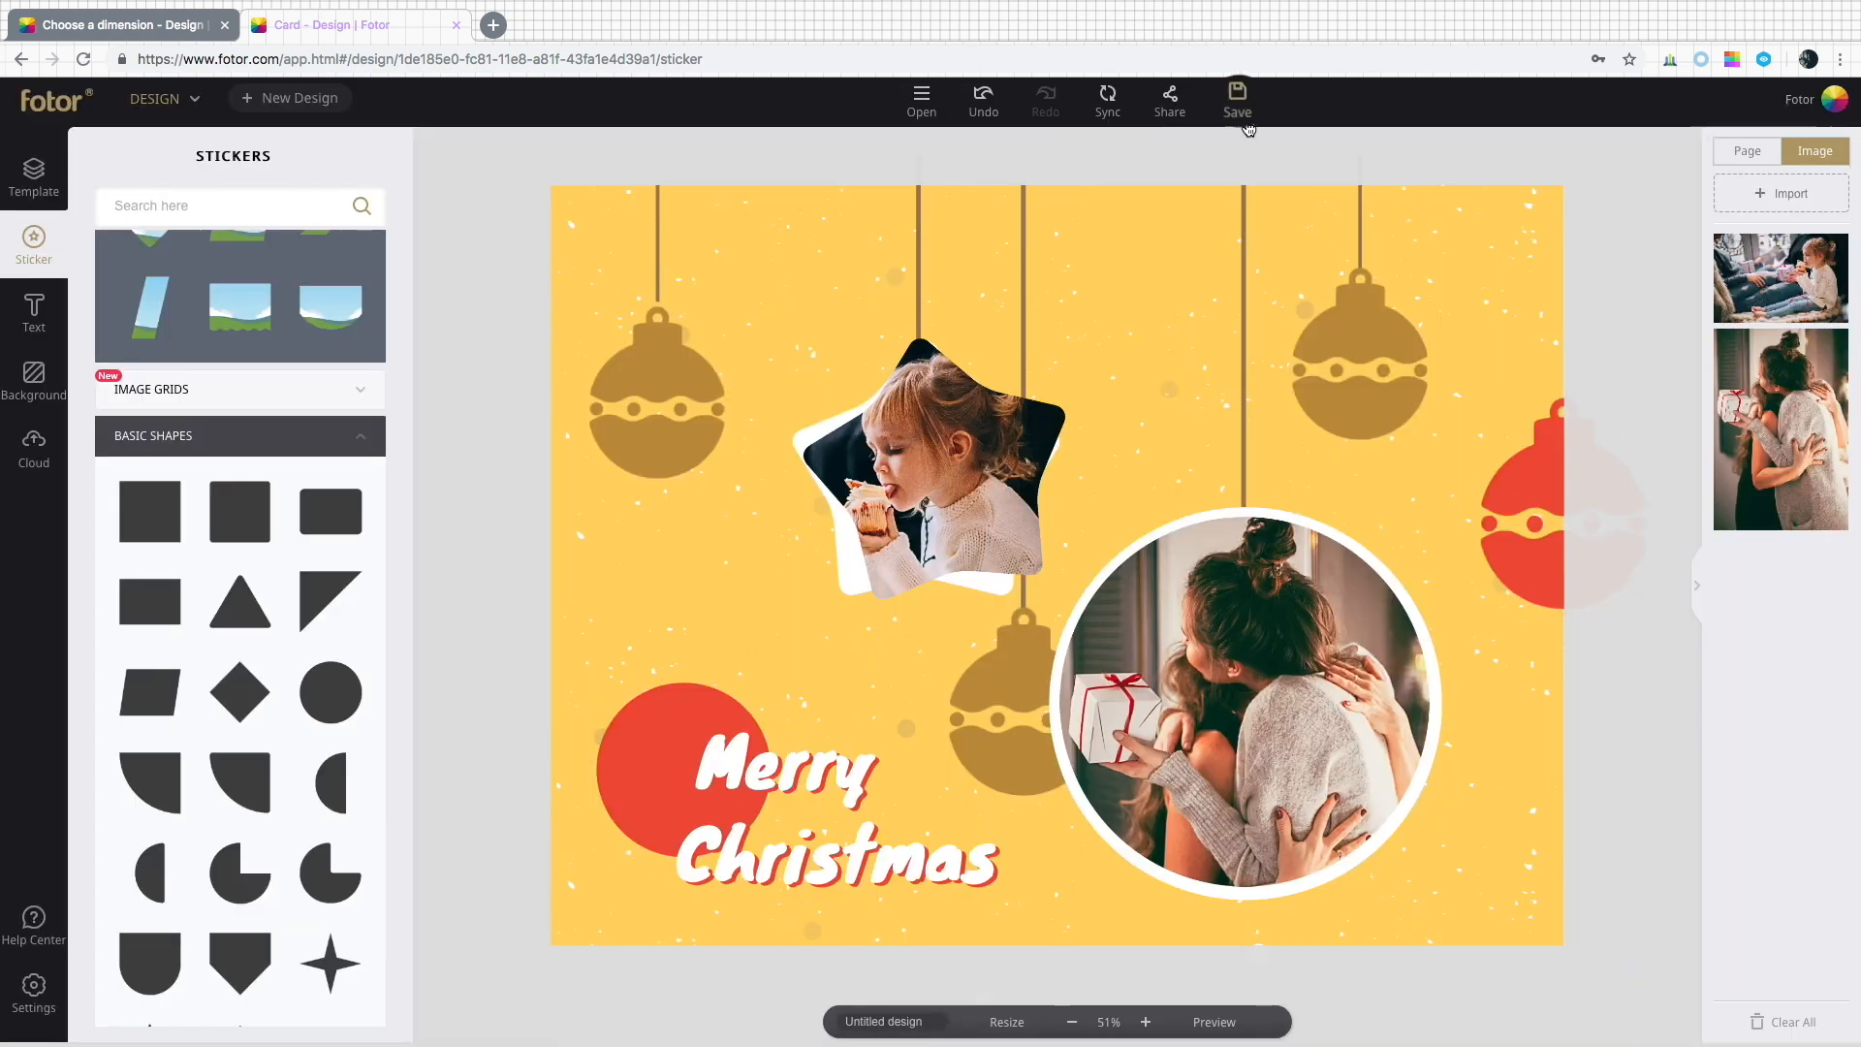
Download the card as a PDF in Printing (CMYK) mode, after trying png with Normal quality.
left_click(1246, 123)
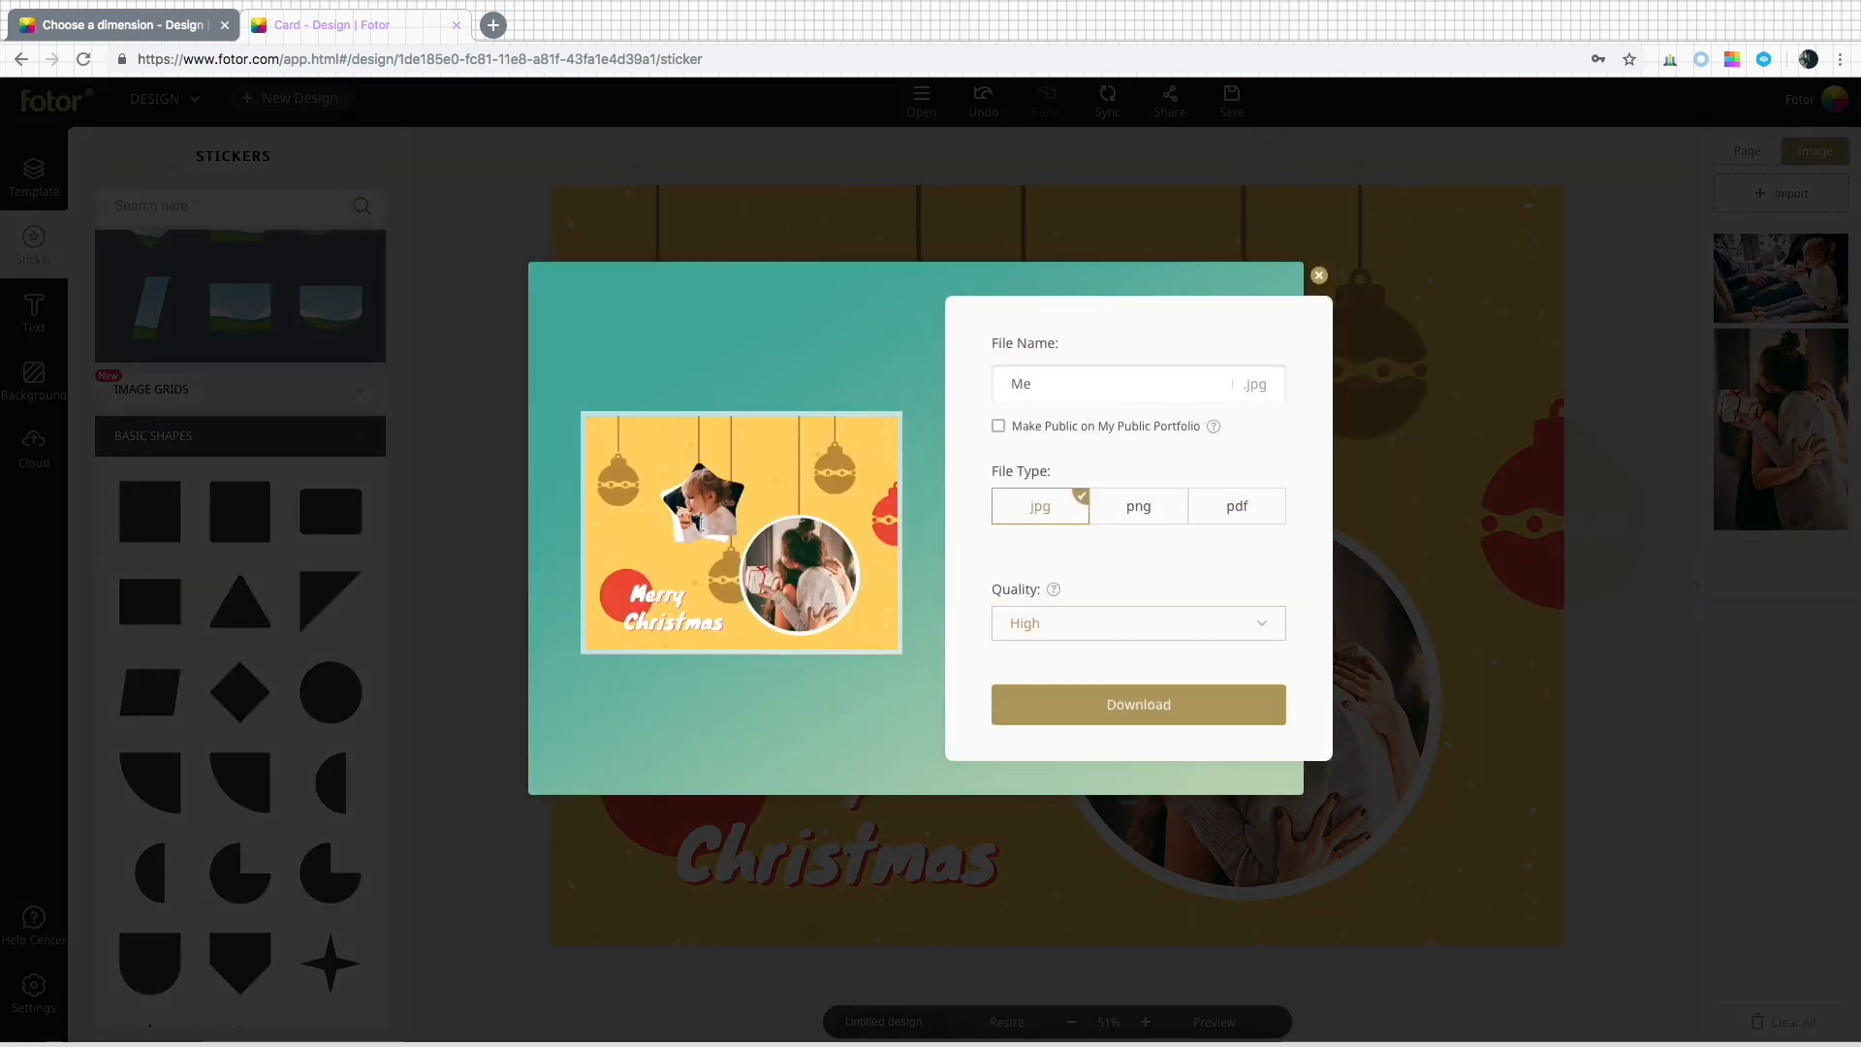
left_click(1114, 623)
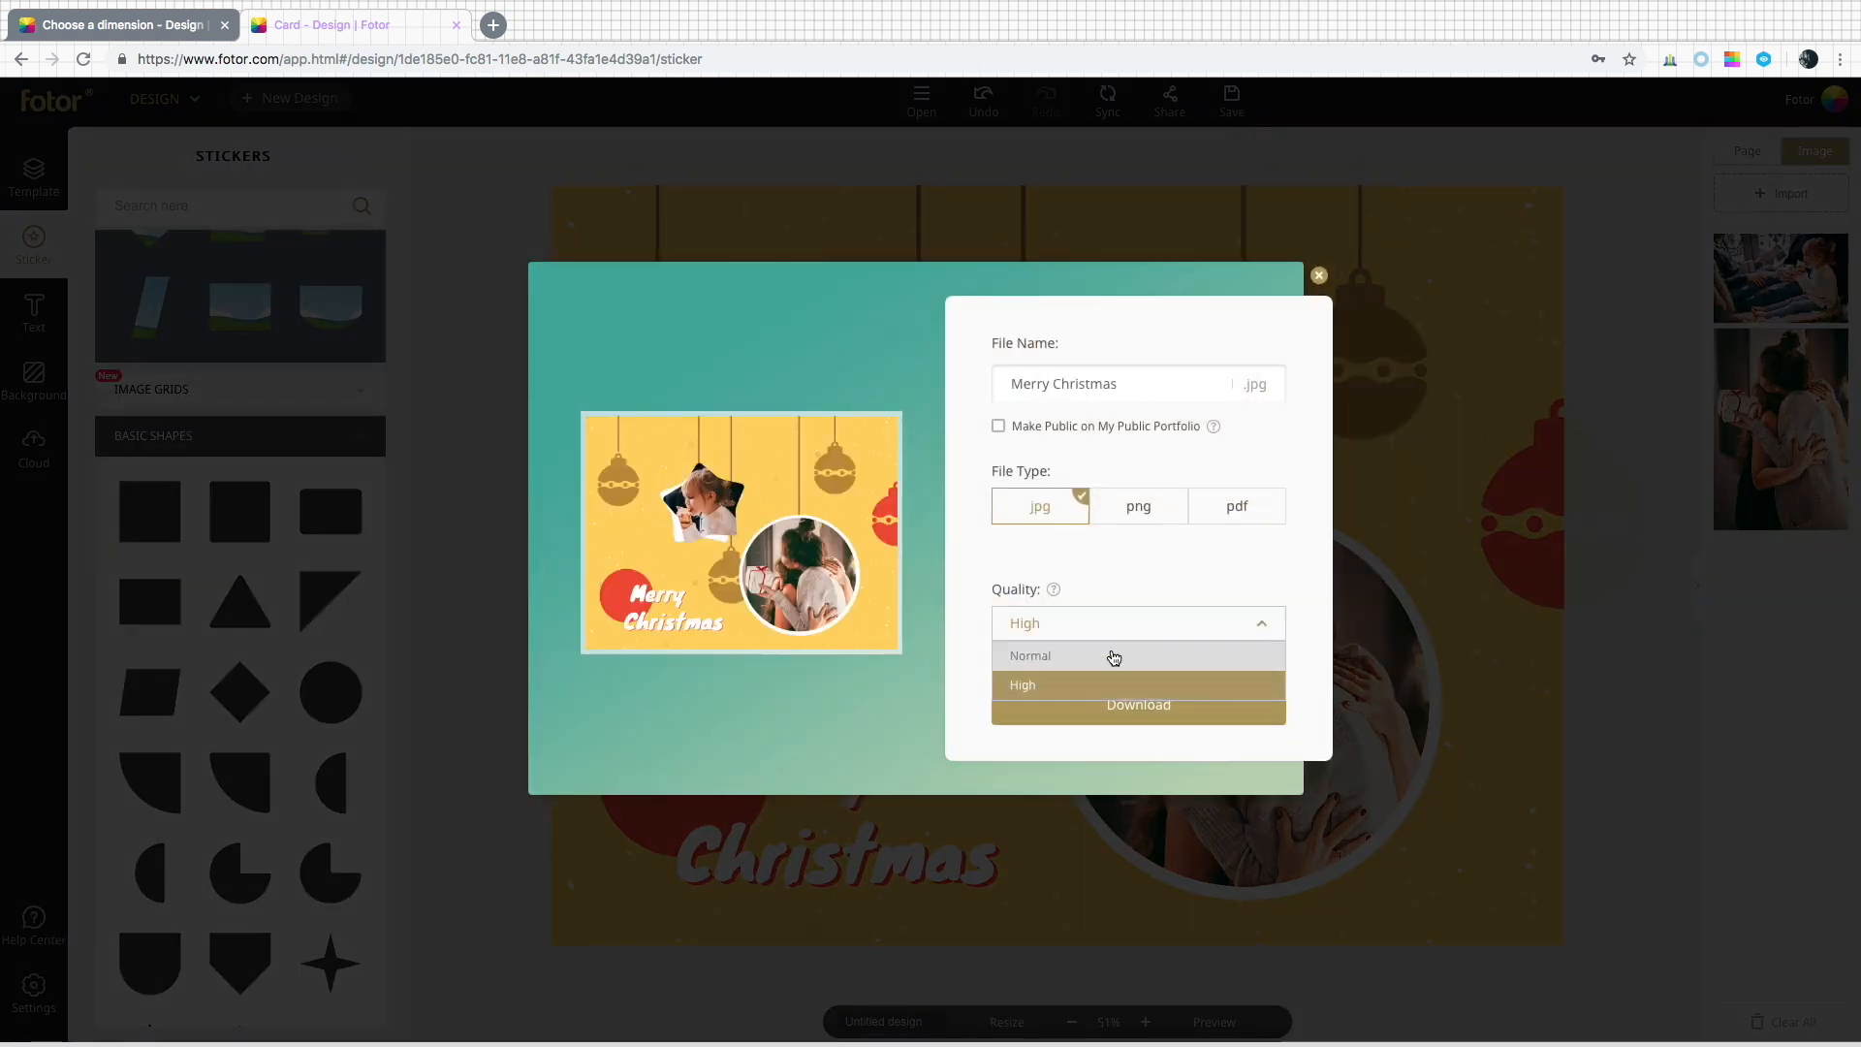
left_click(1139, 506)
left_click(1156, 555)
left_click(1179, 631)
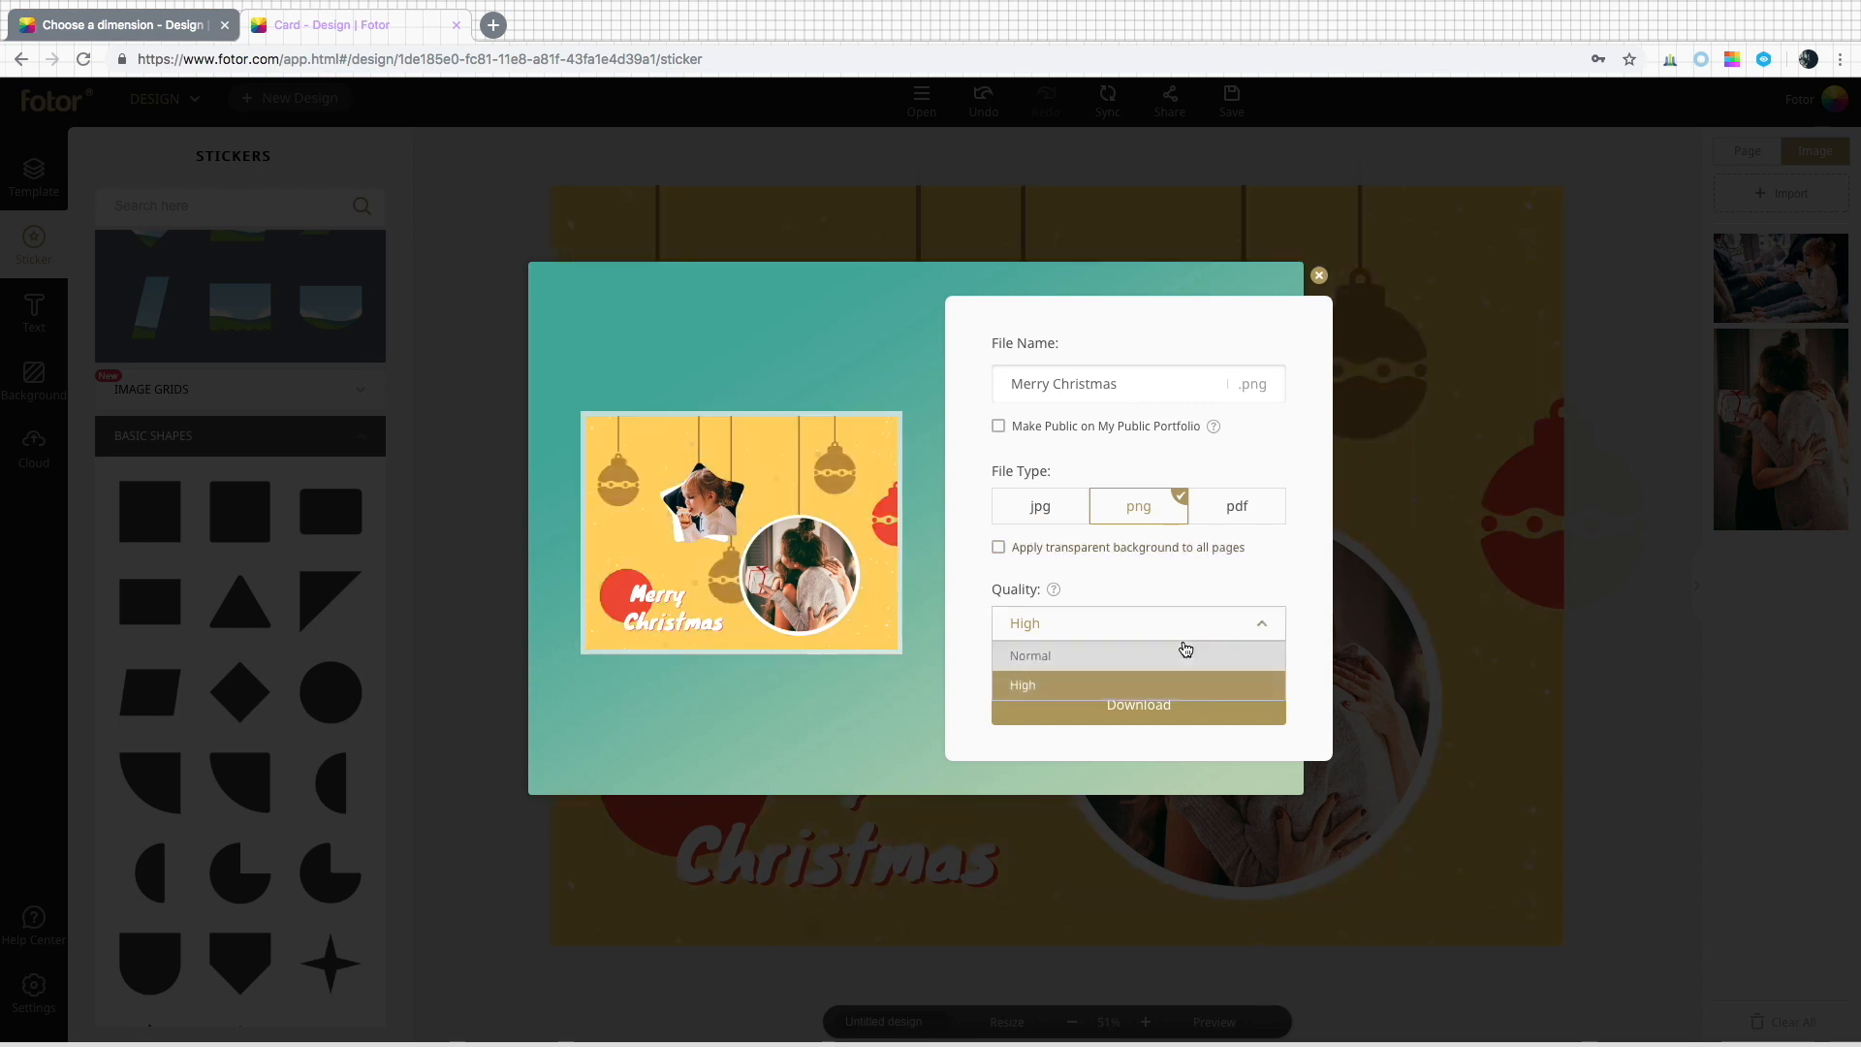
left_click(1186, 653)
left_click(1253, 505)
left_click(1241, 626)
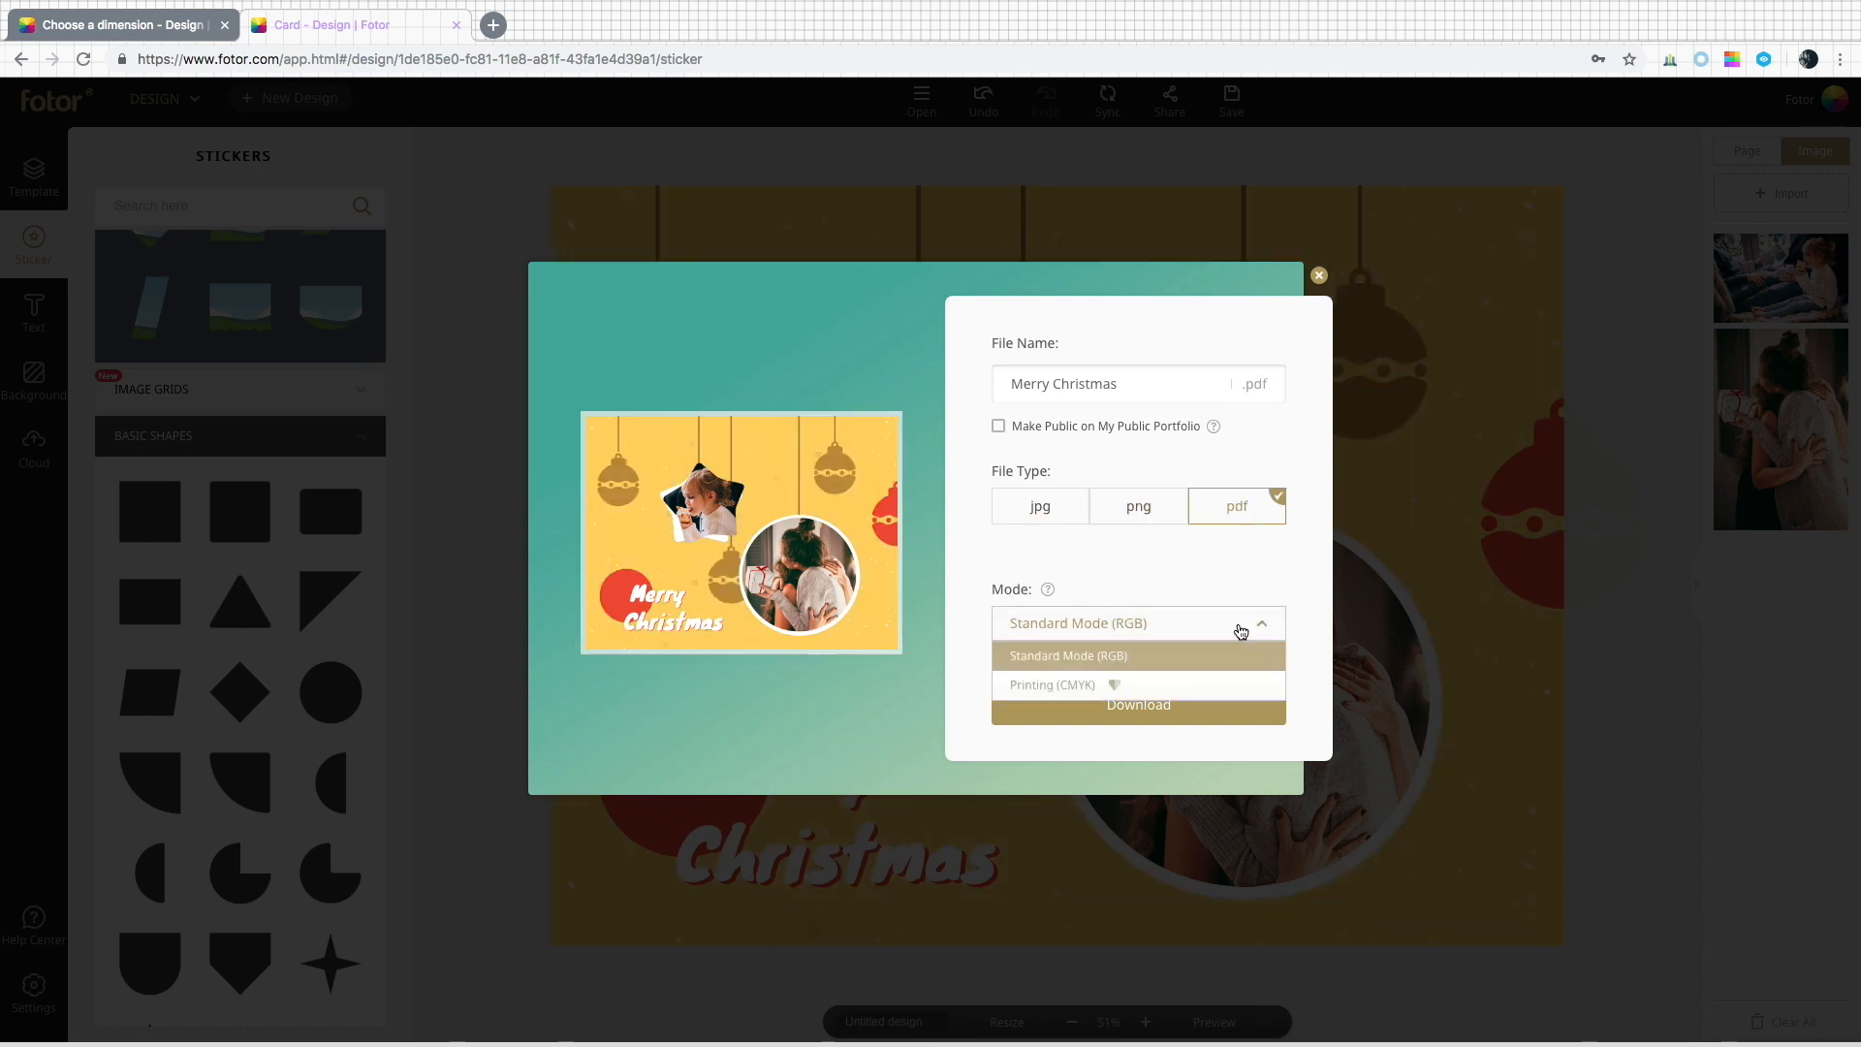
left_click(1242, 689)
left_click(1218, 706)
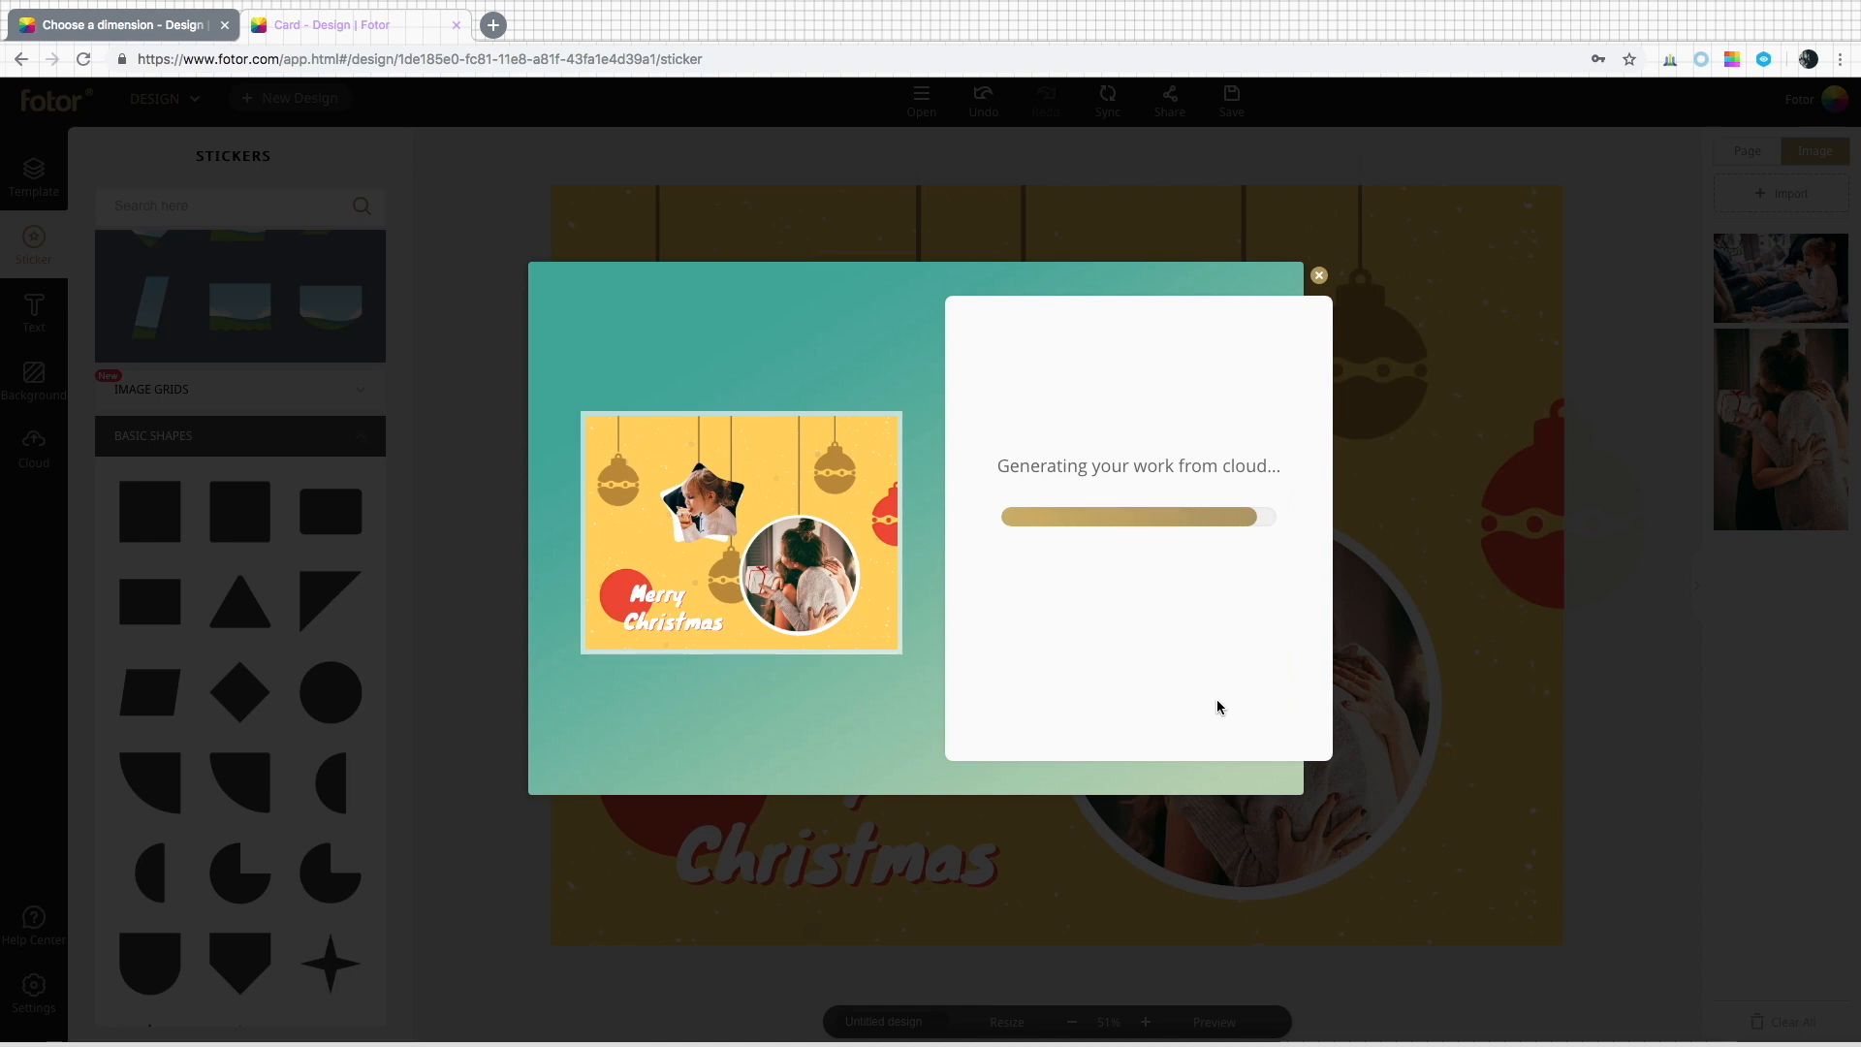
Close the card's tab and start a new Postcard design.
key("super+w")
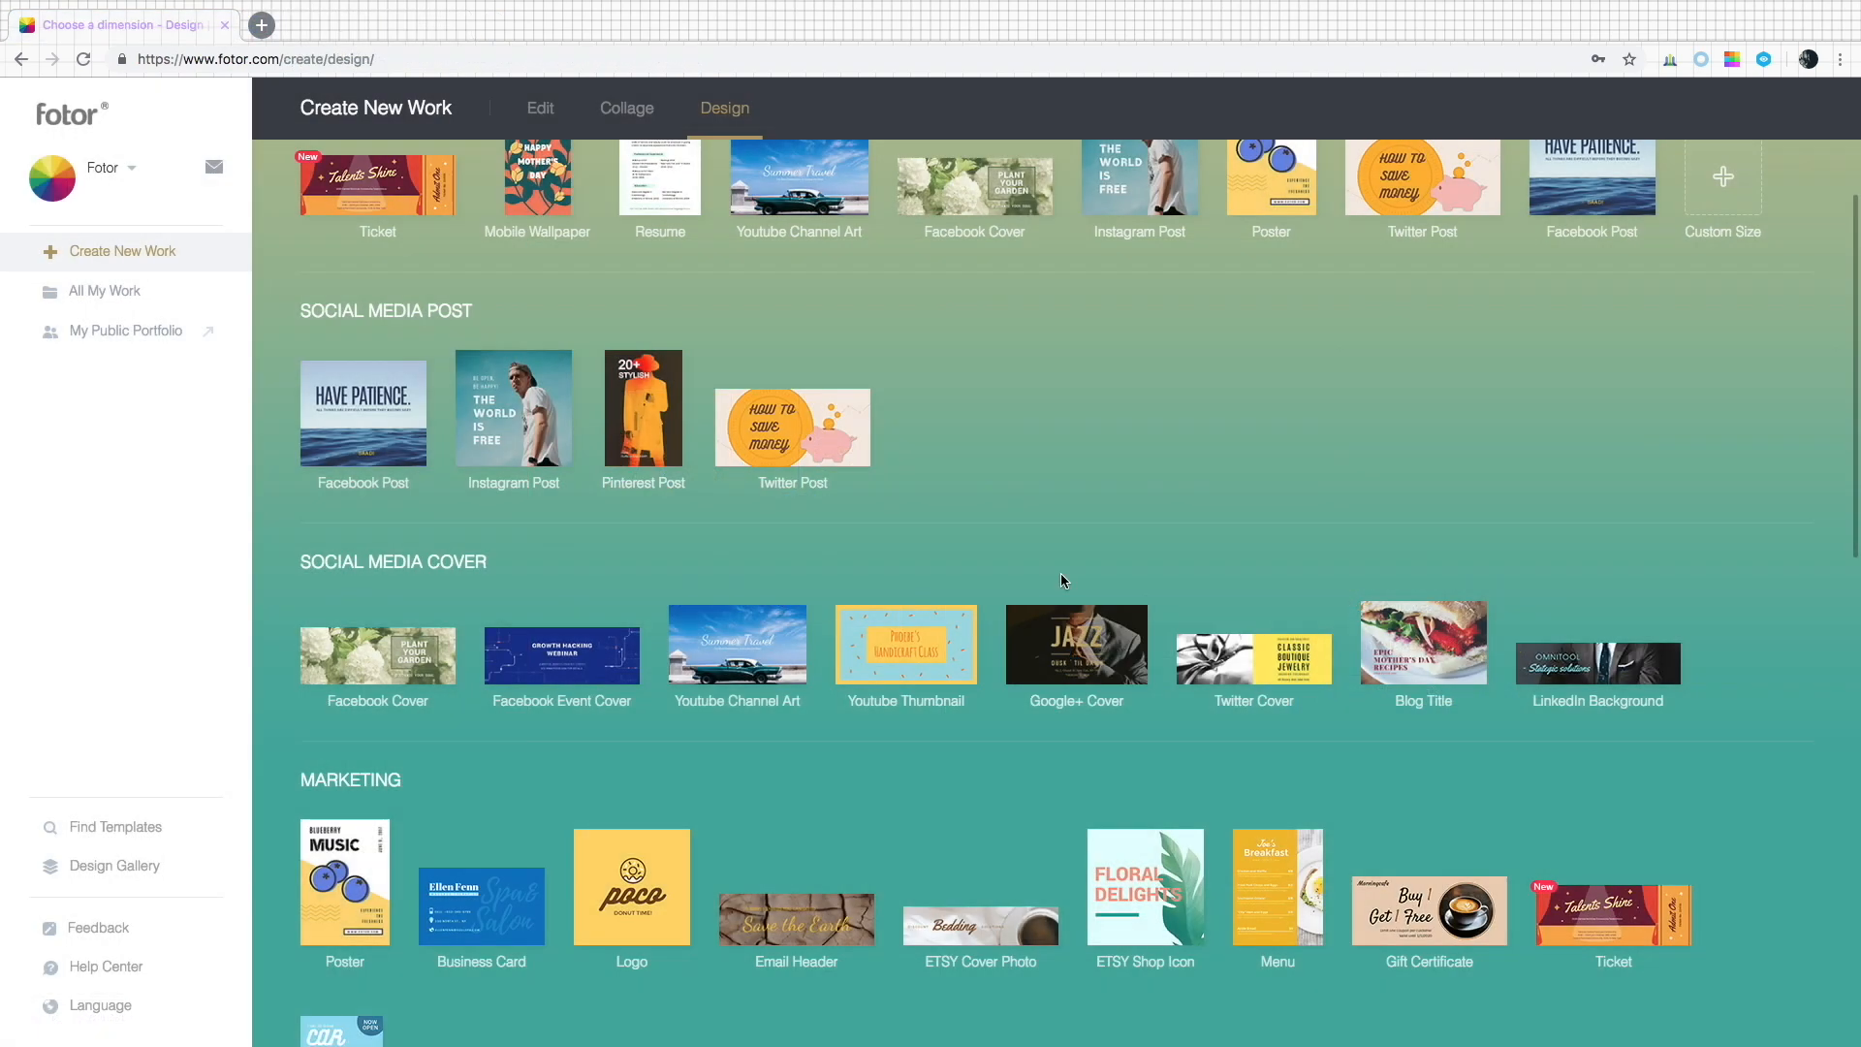
scroll(1060, 573, "down", 15)
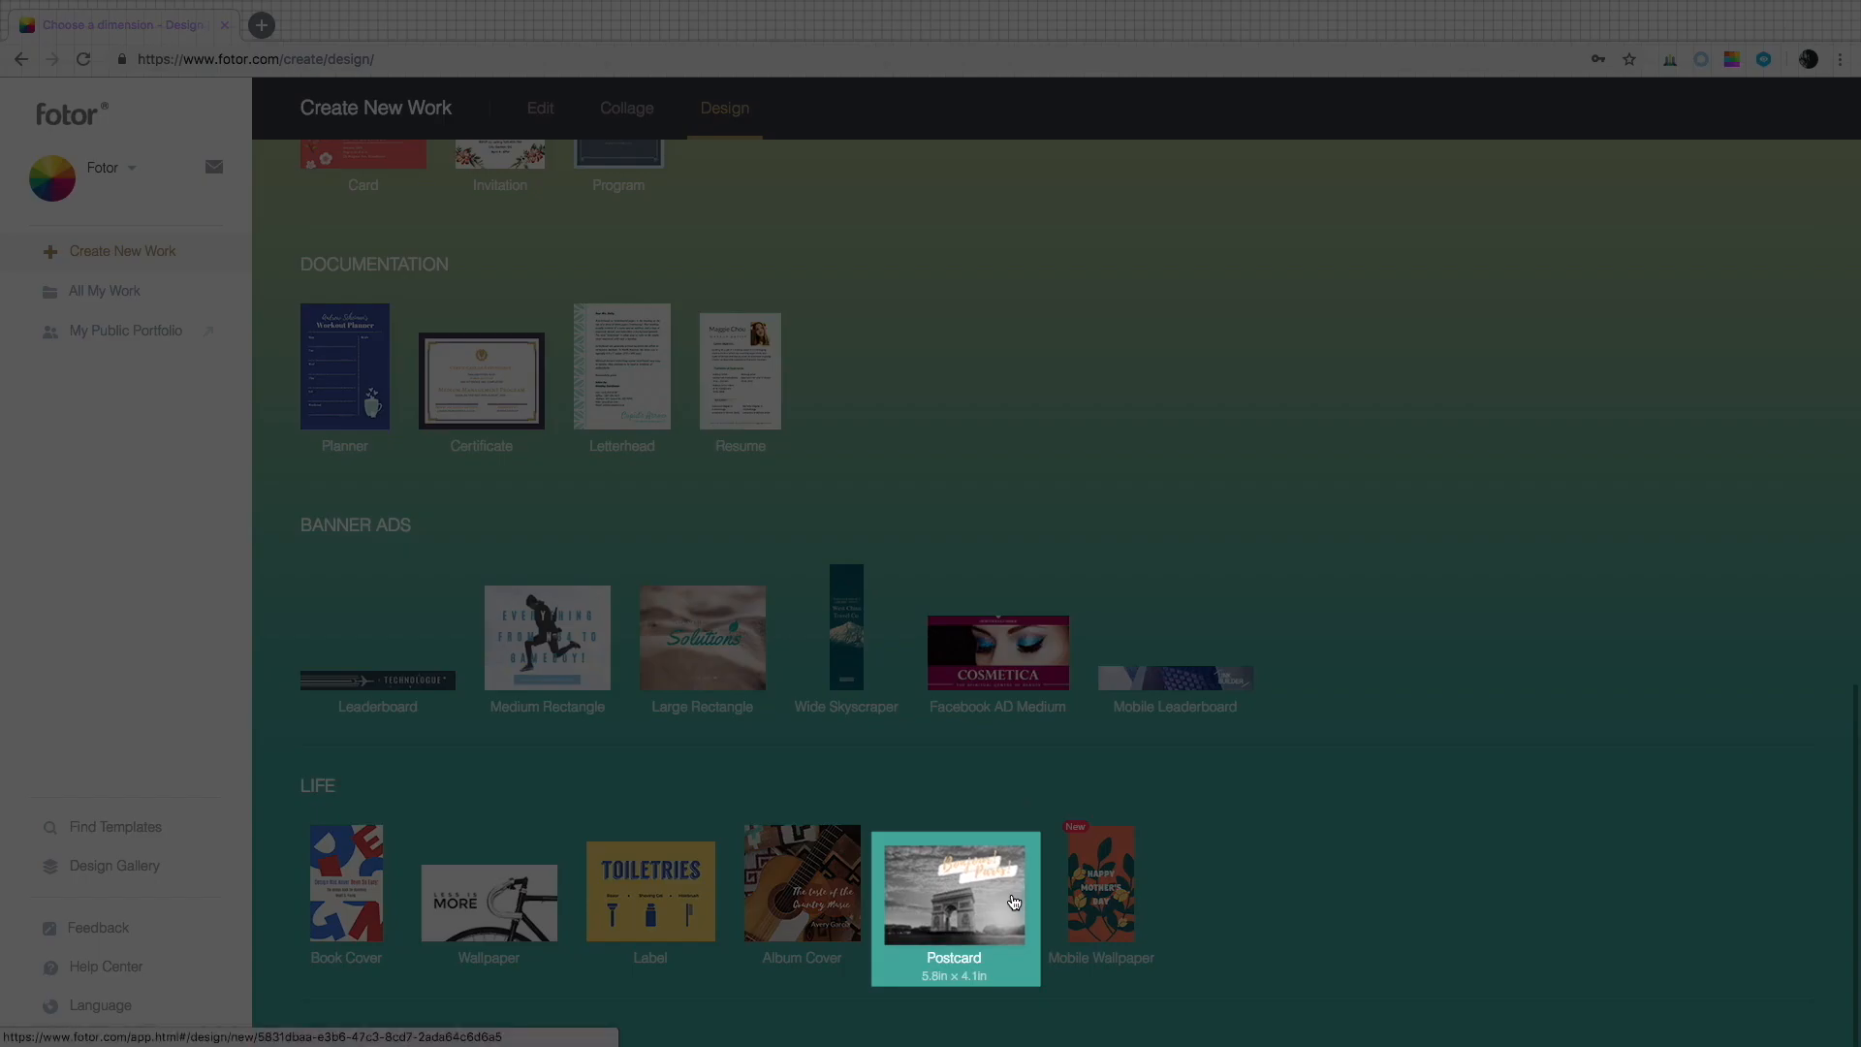
left_click(1014, 902)
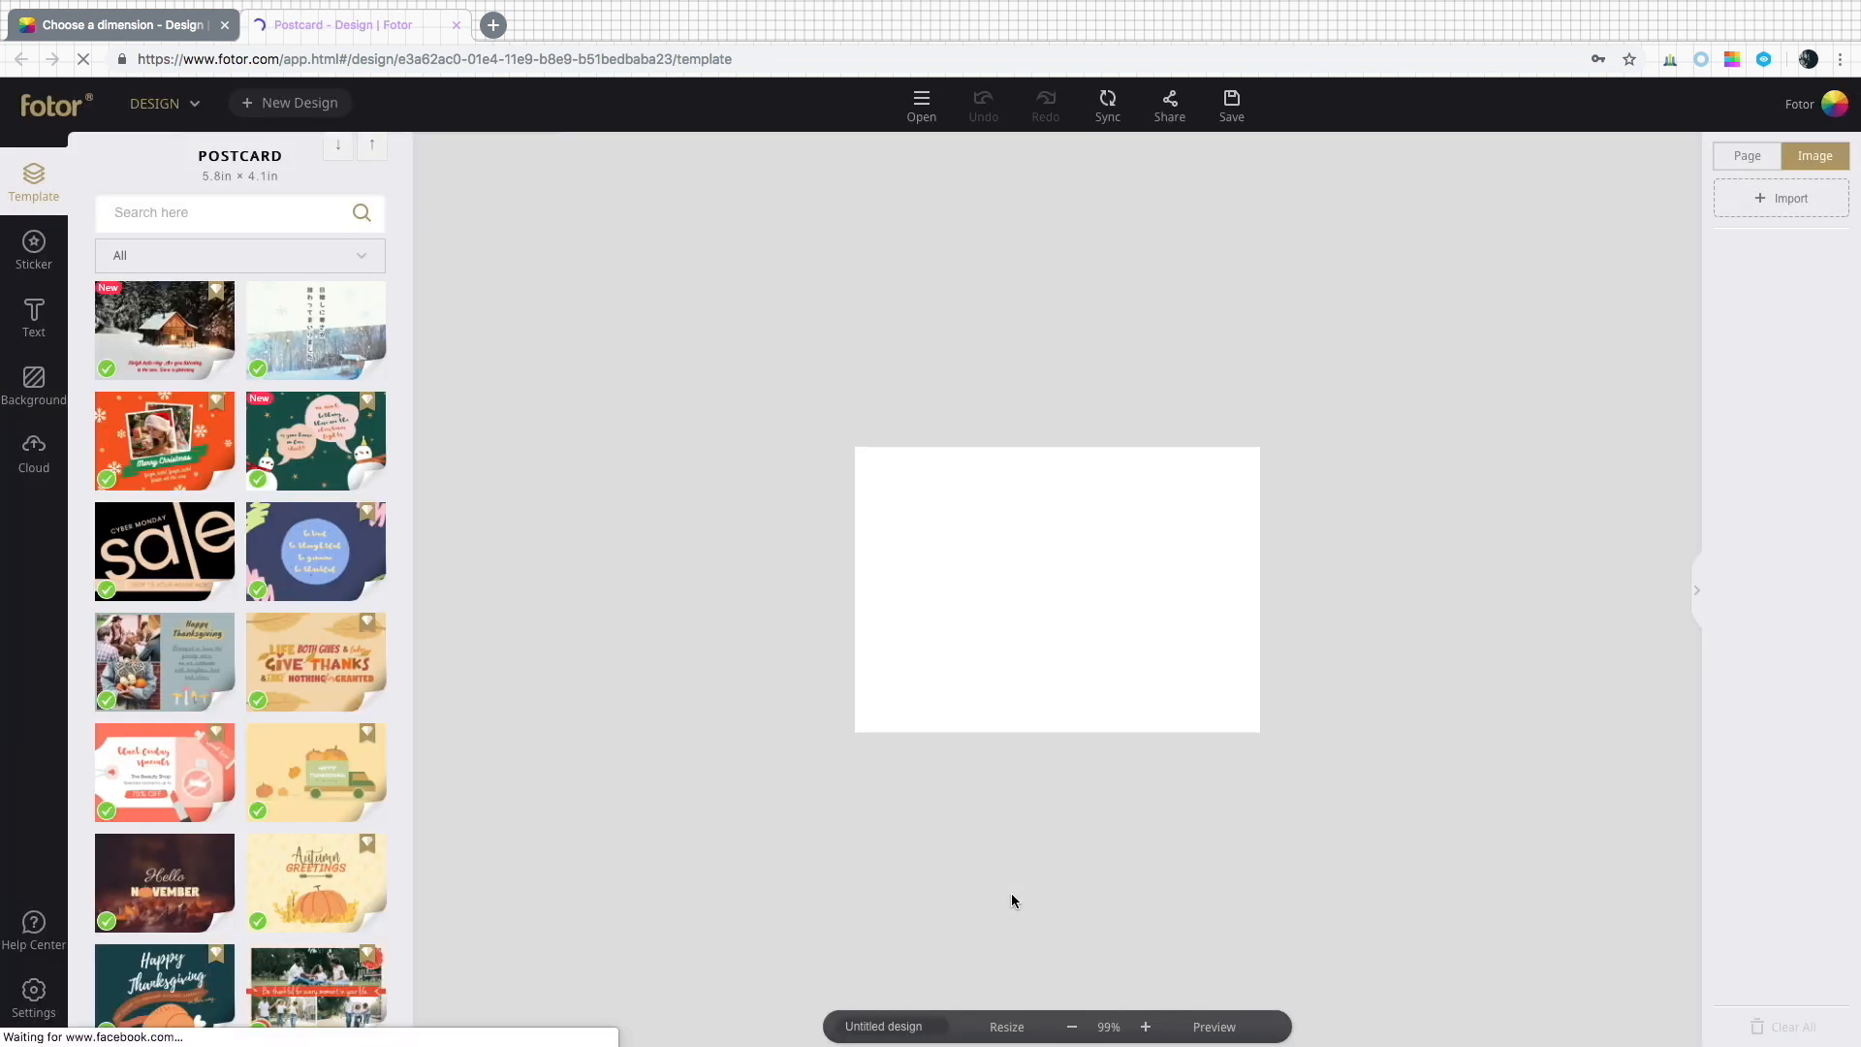
Apply the snowy cabin Christmas postcard template's front page to the canvas.
scroll(320, 587, "down", 5)
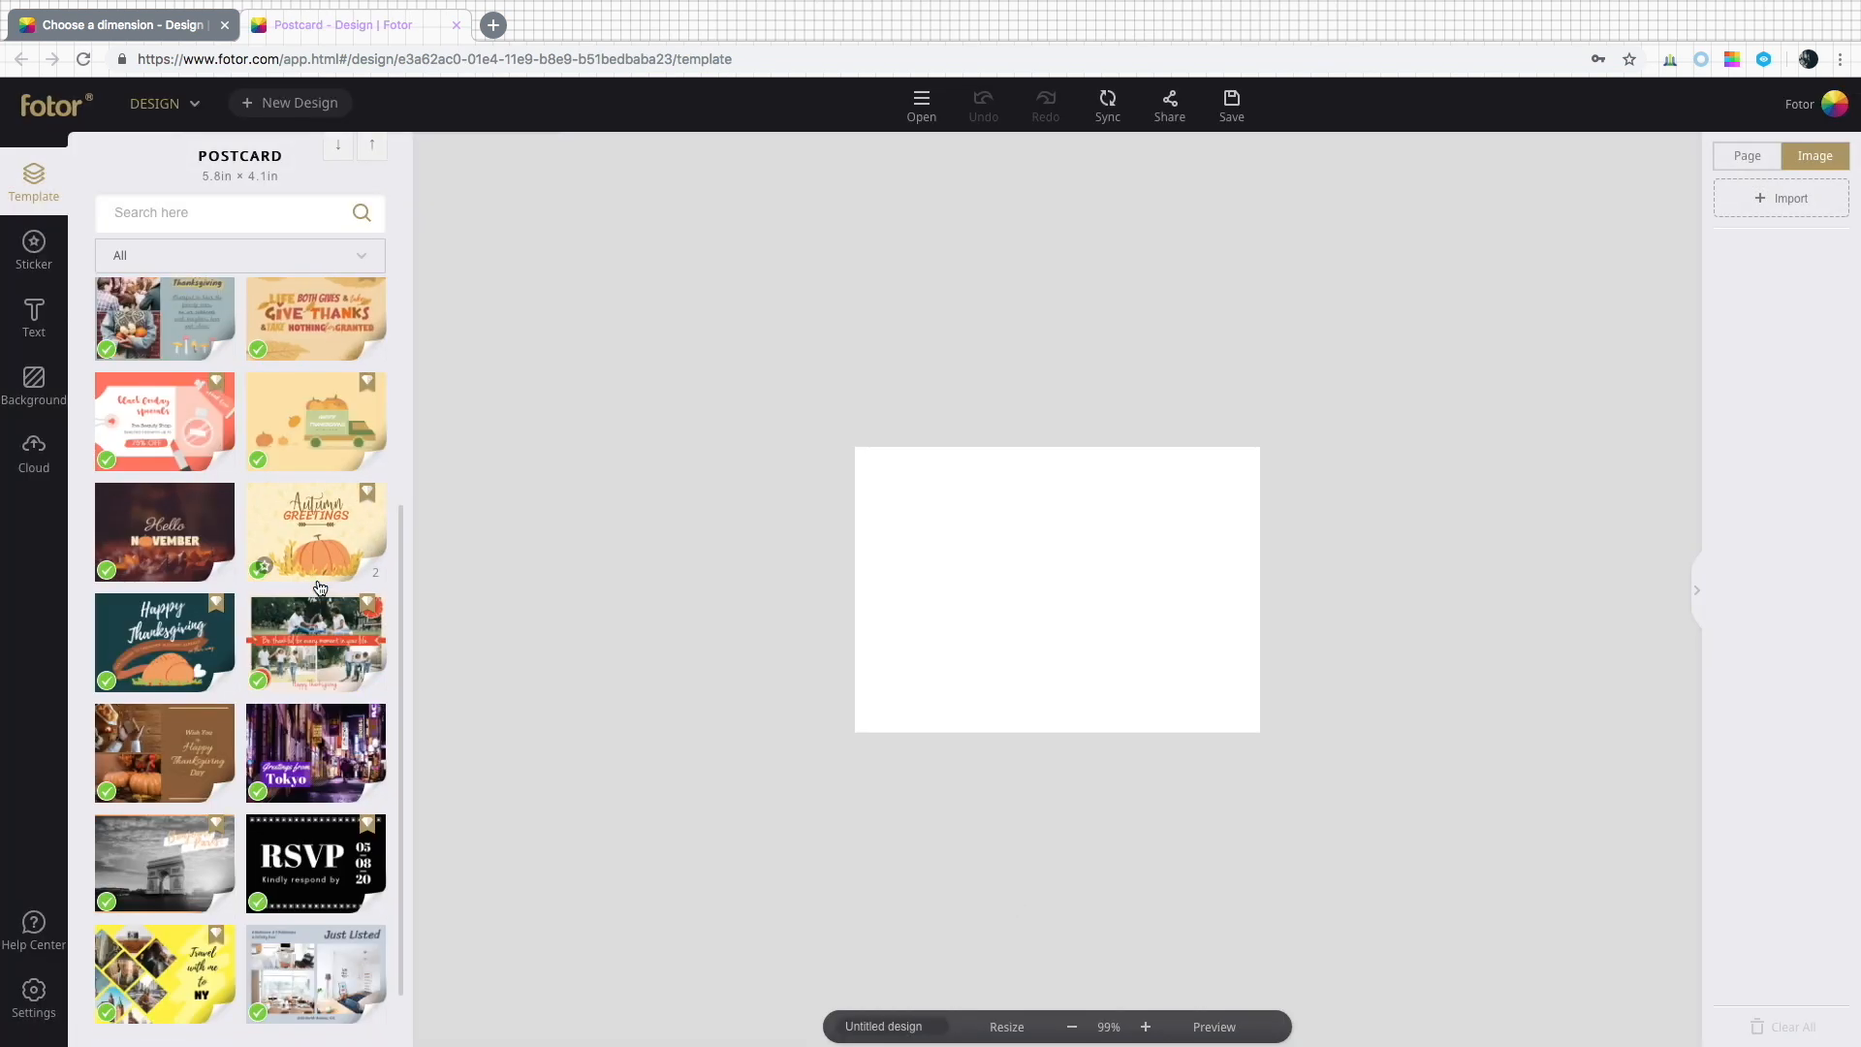
scroll(319, 587, "down", 5)
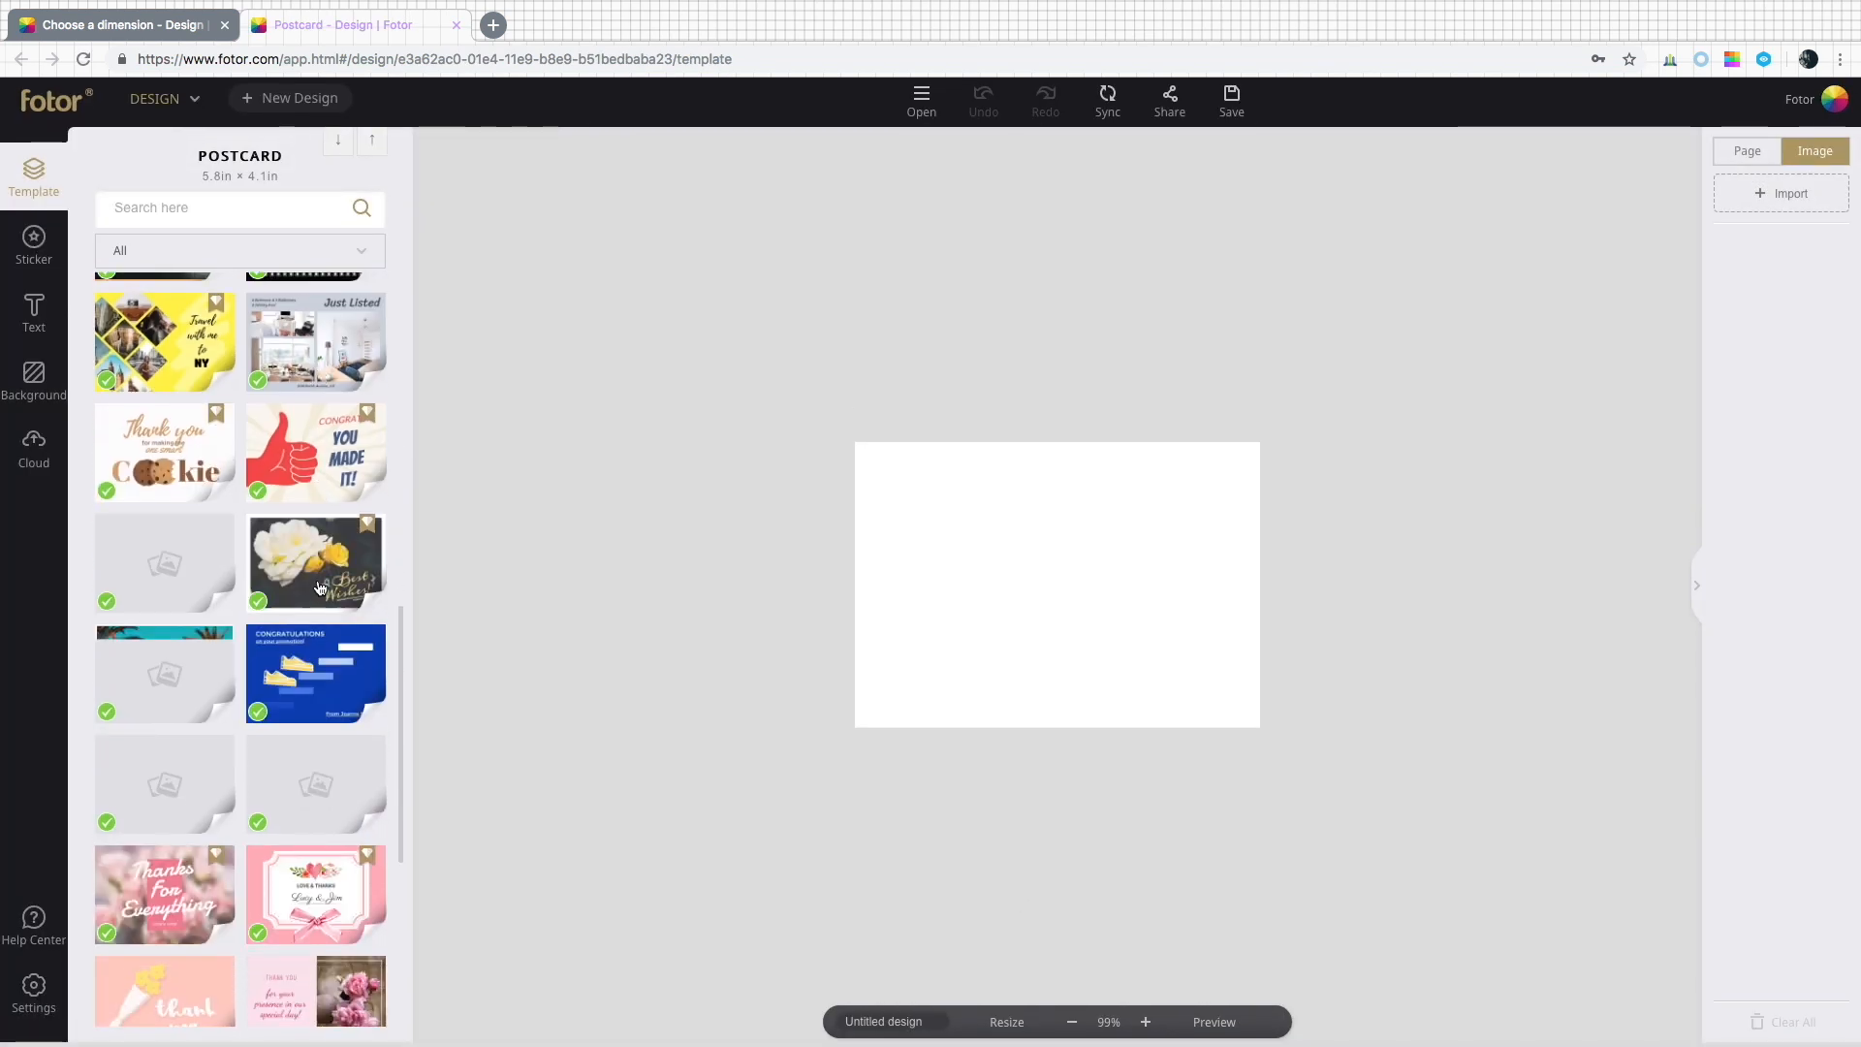
scroll(319, 586, "up", 10)
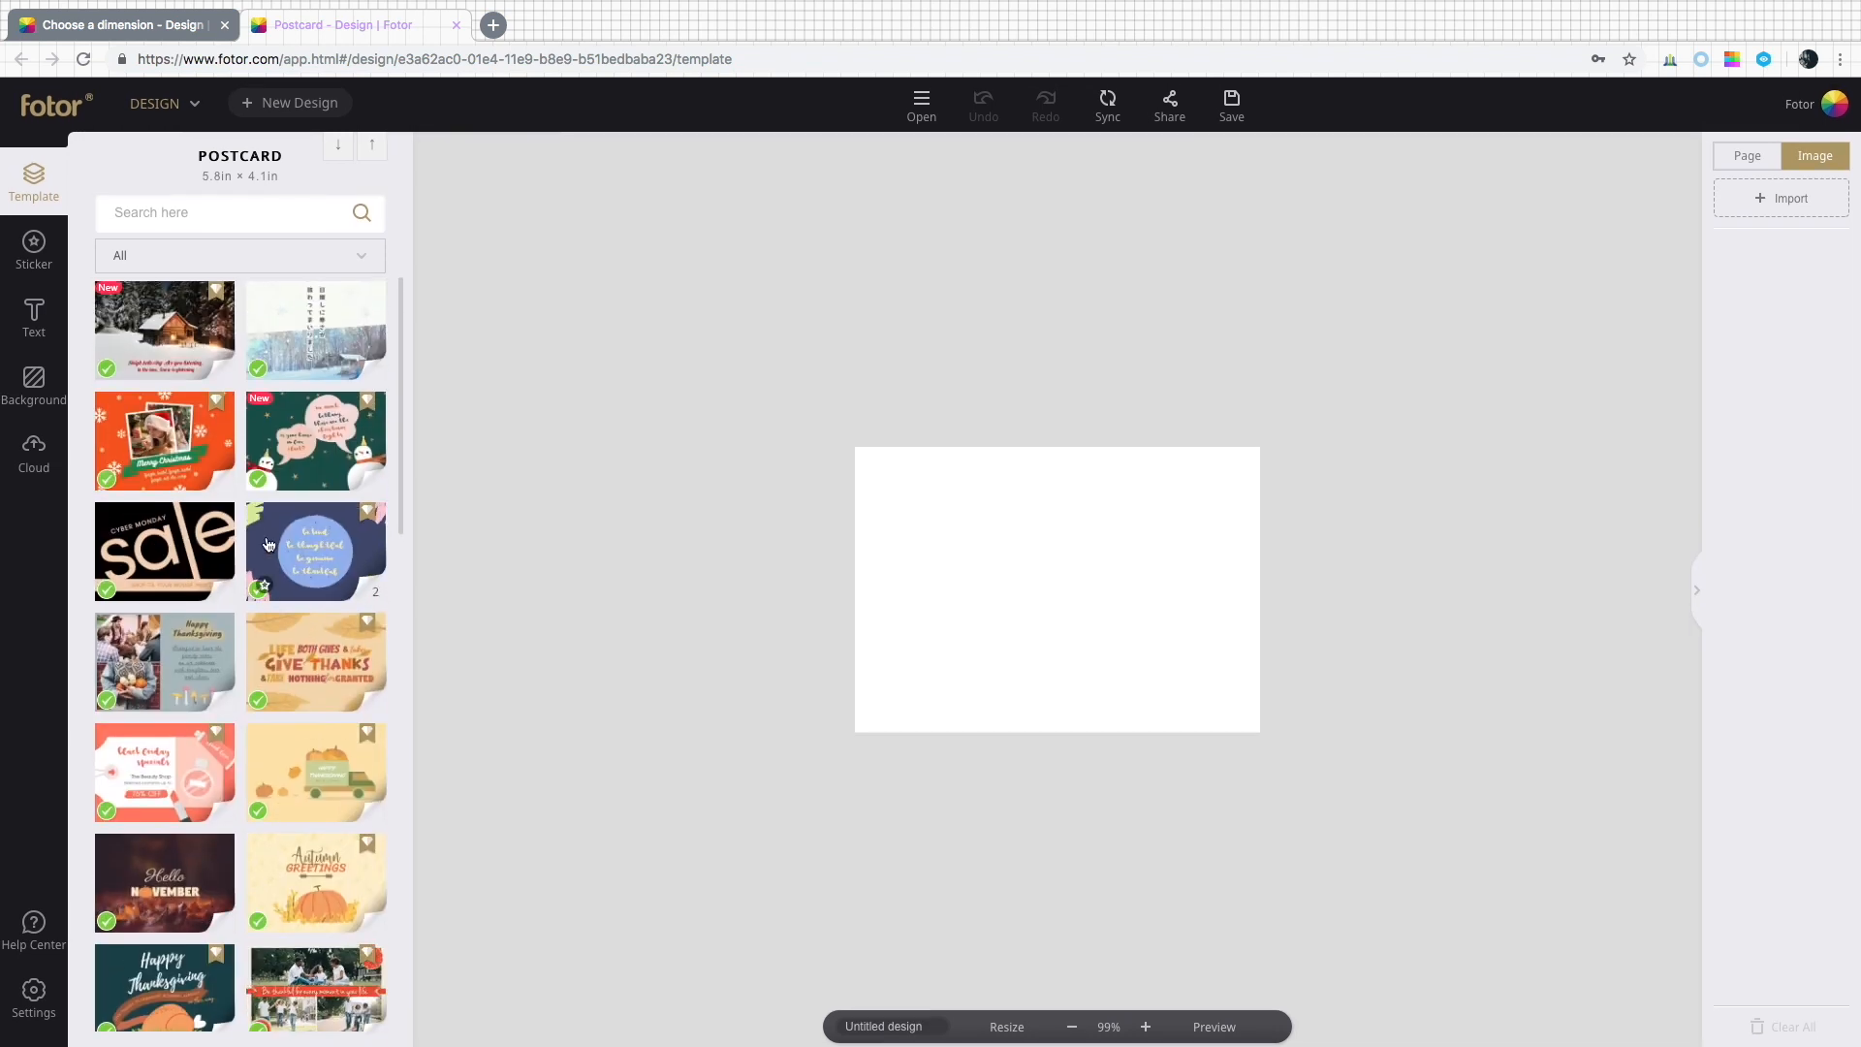
left_click(175, 349)
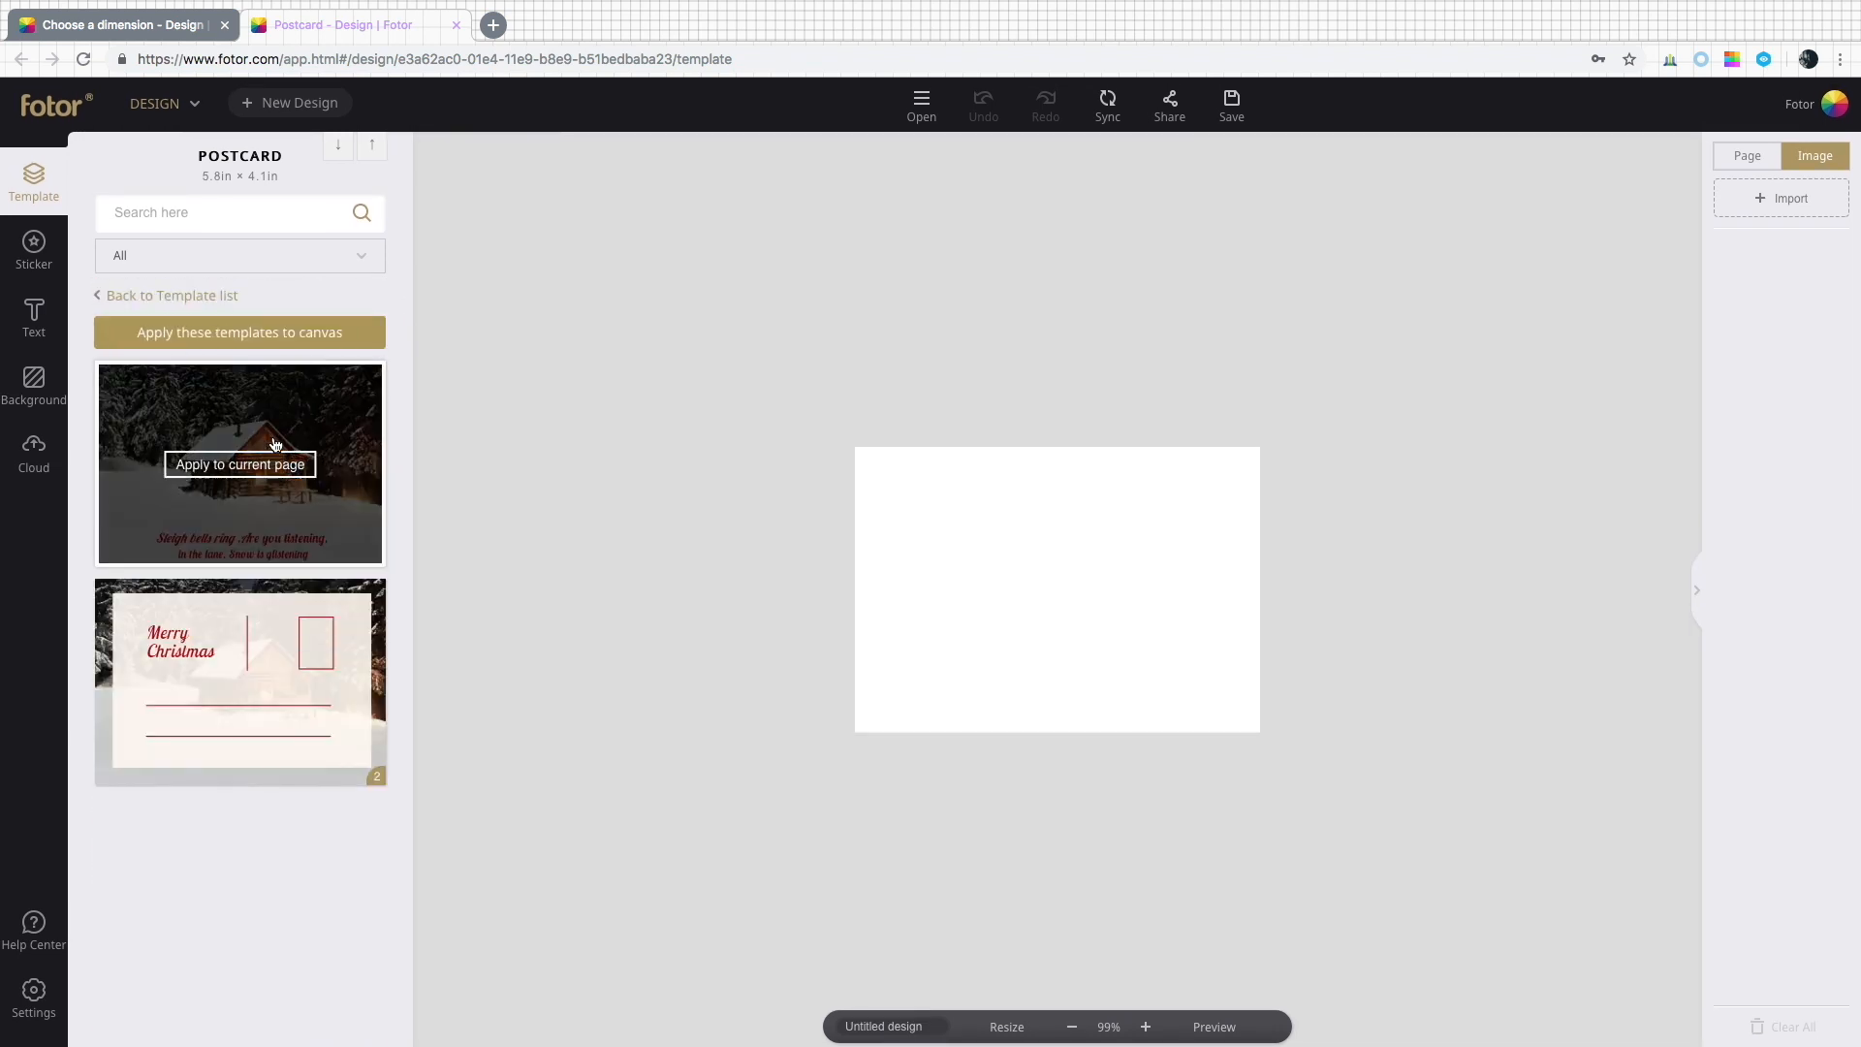
left_click(240, 462)
left_click(283, 680)
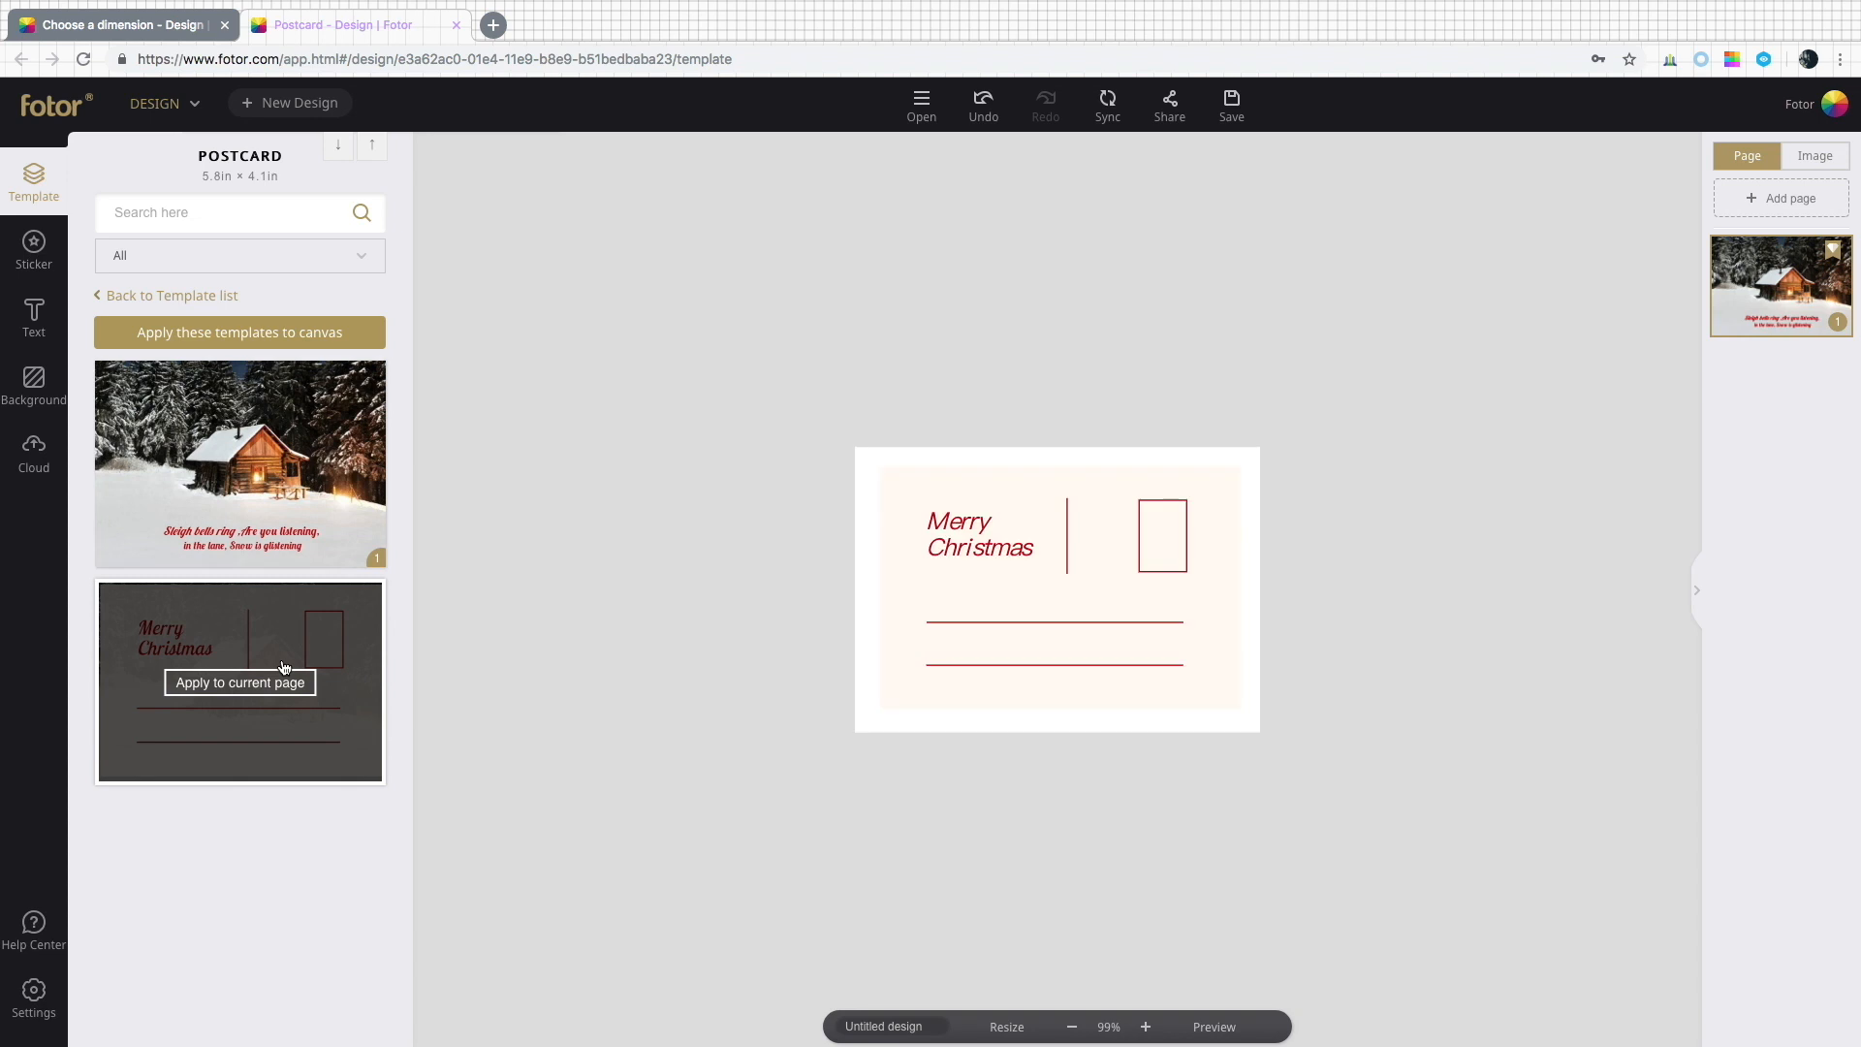
left_click(345, 533)
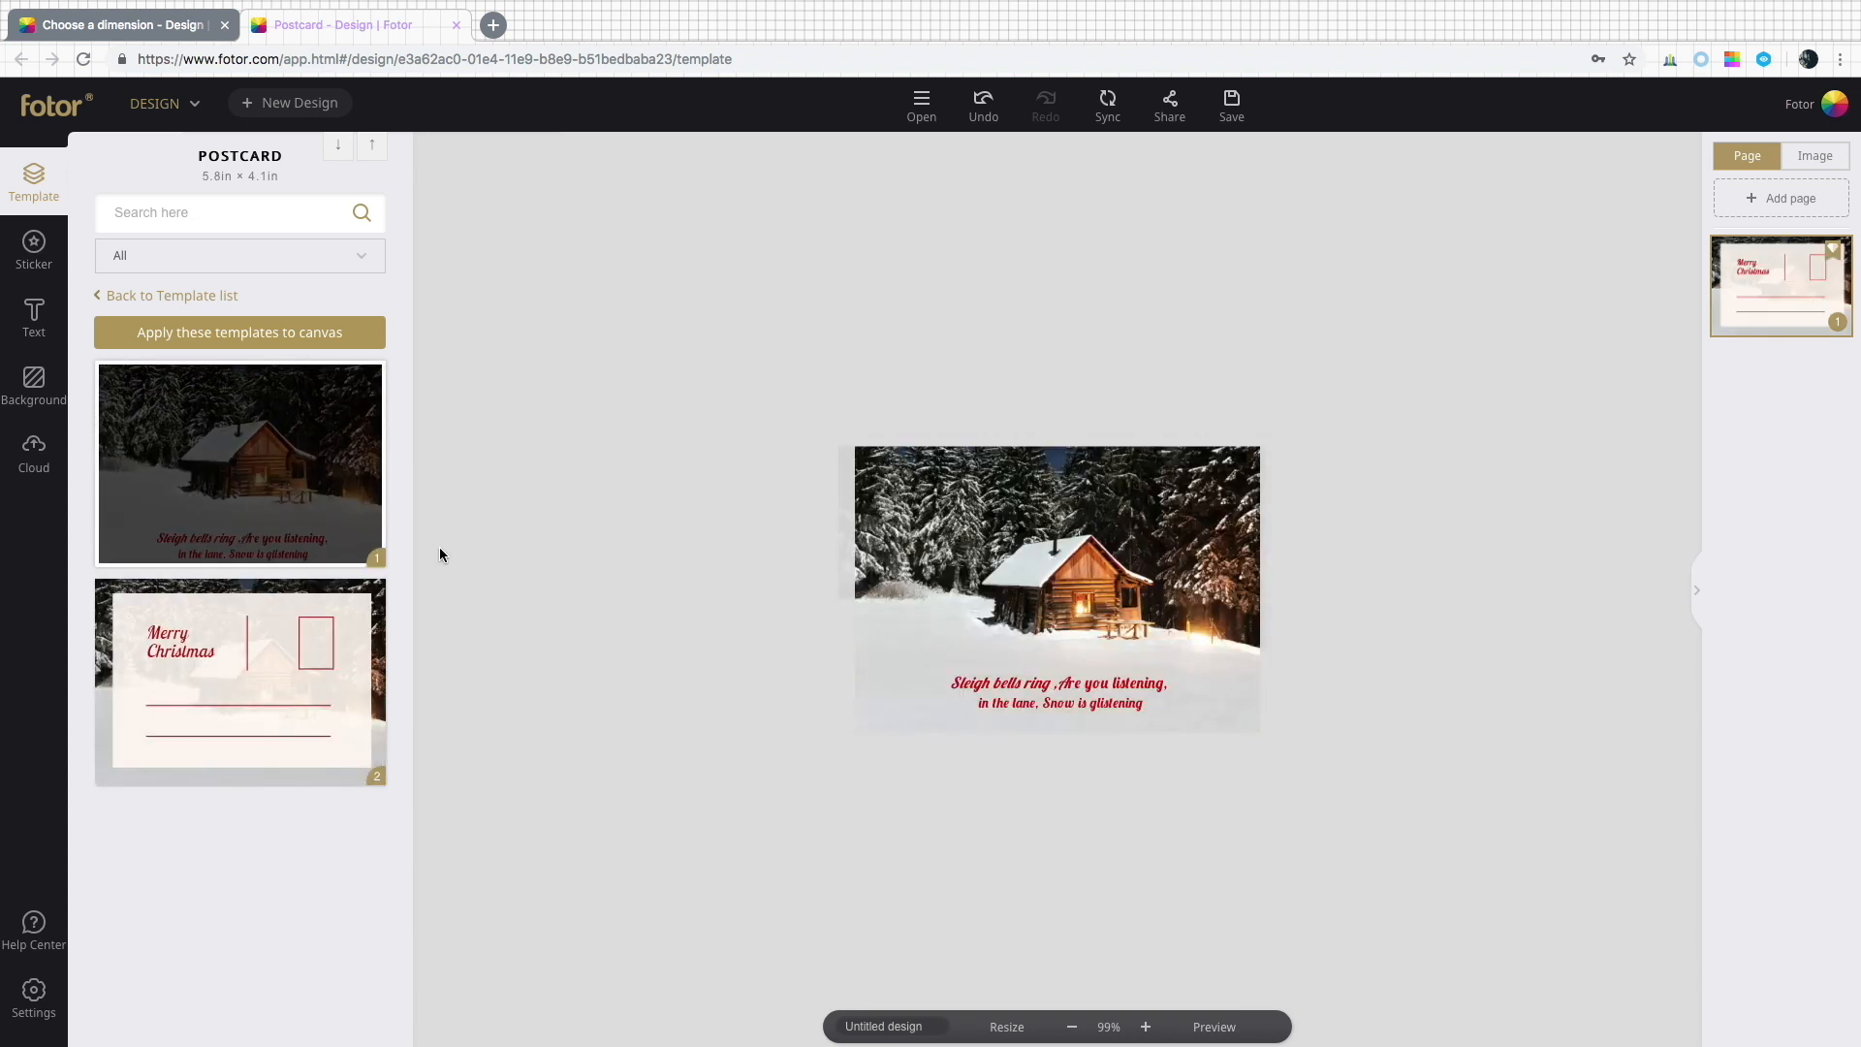
Add a subheading reading To:________ and From:______ on the snow at the postcard's lower left.
left_click(1207, 706)
left_click(1147, 1027)
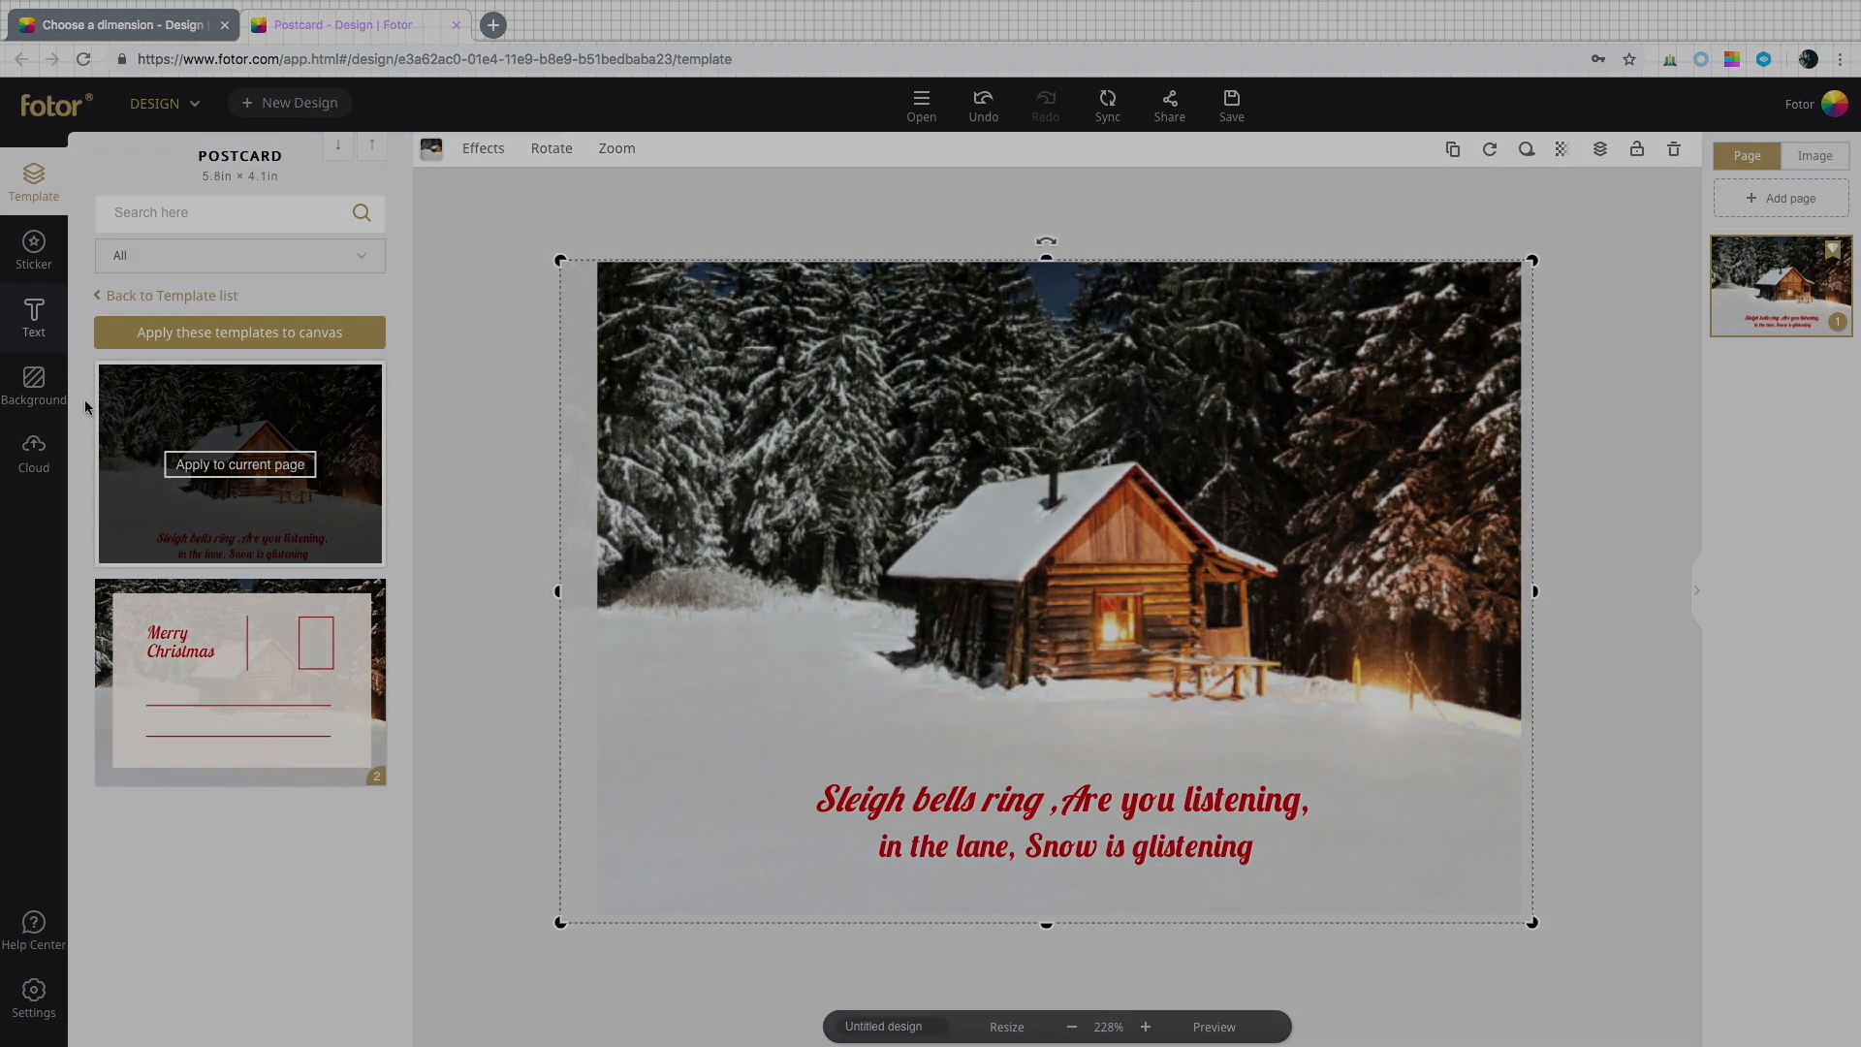
left_click(38, 335)
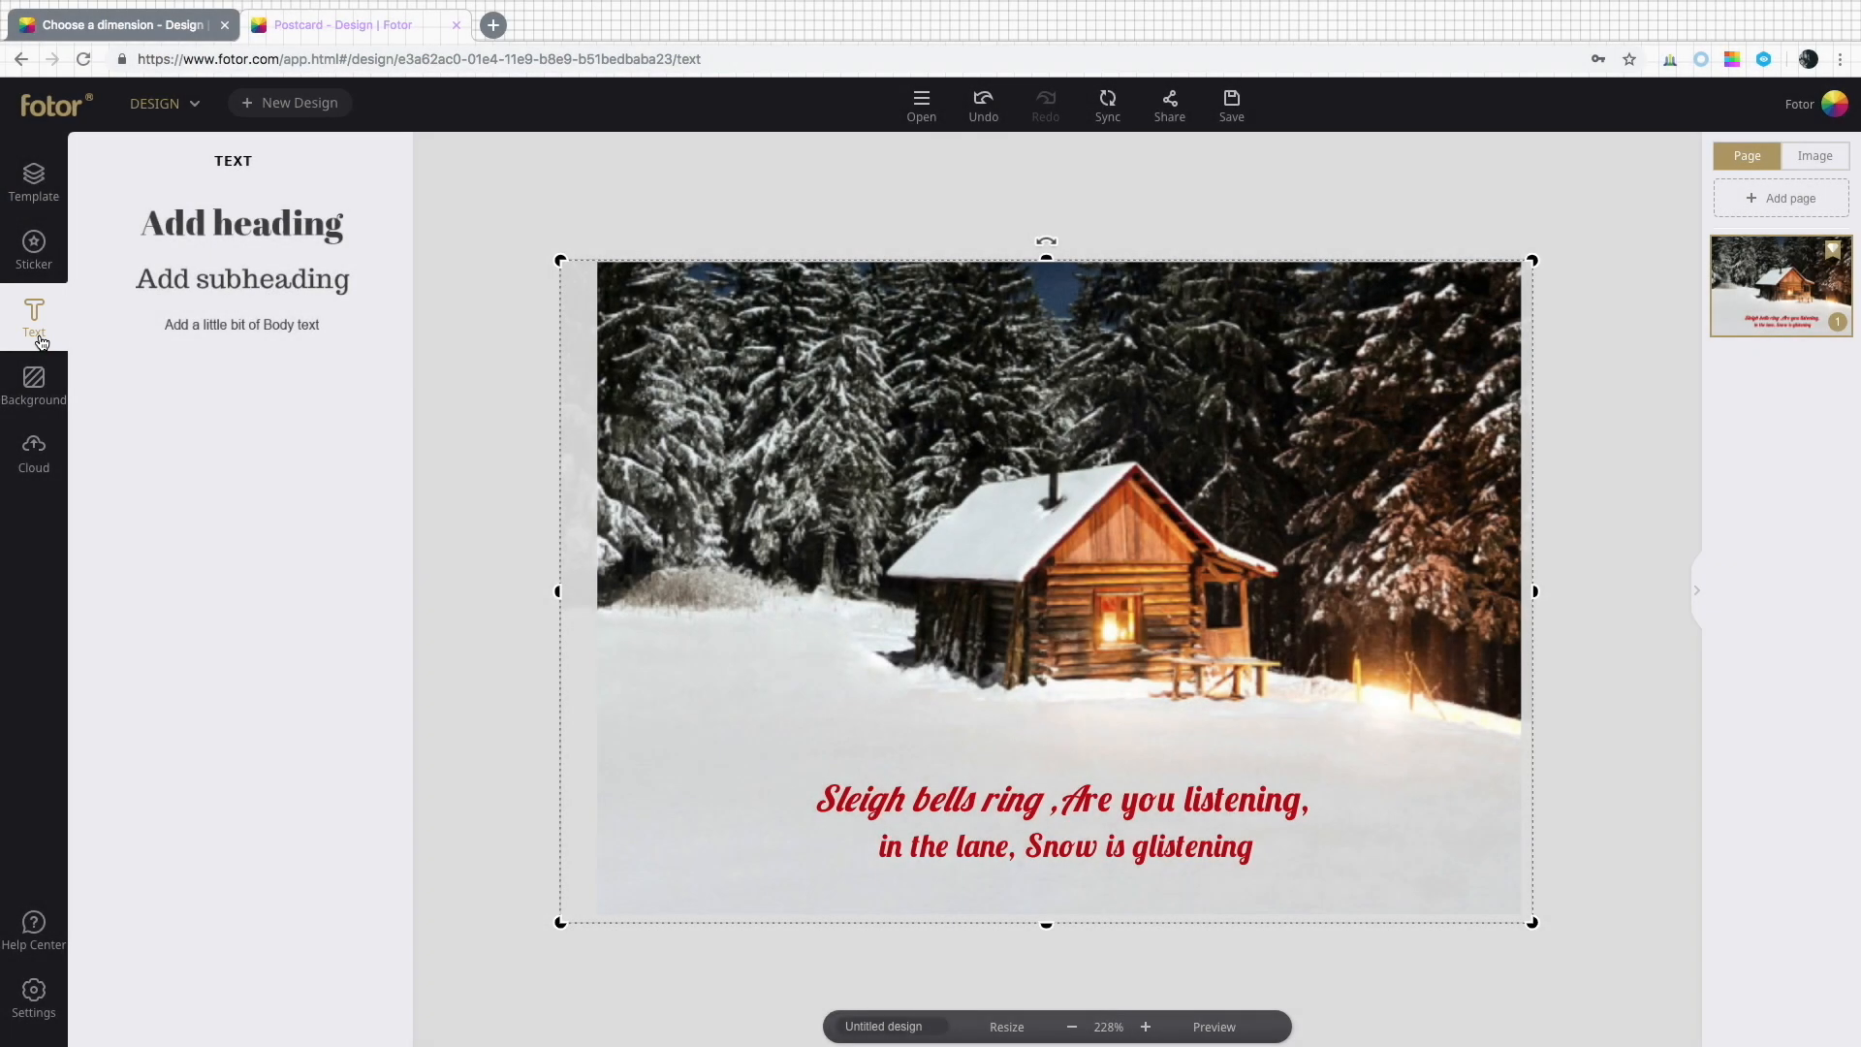
left_click(242, 280)
left_click_drag(916, 592, 657, 703)
double_click(657, 703)
type("To:____")
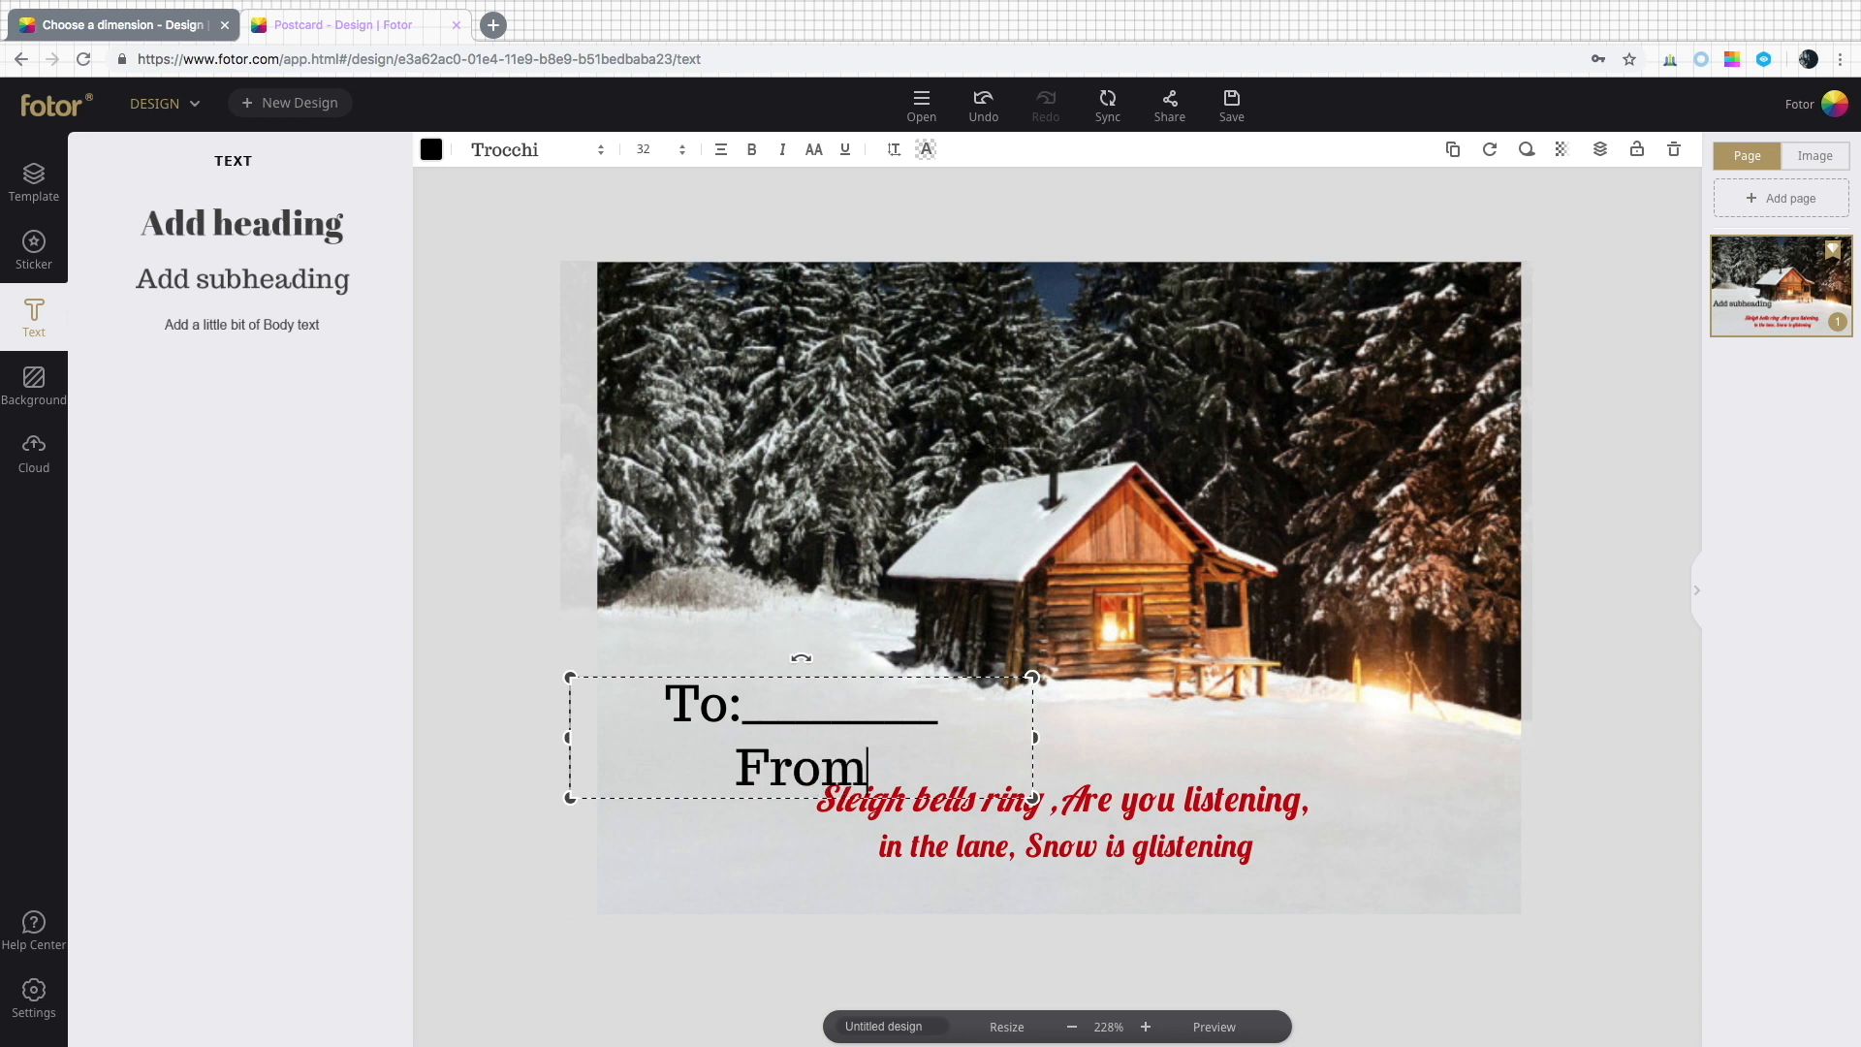
type("___")
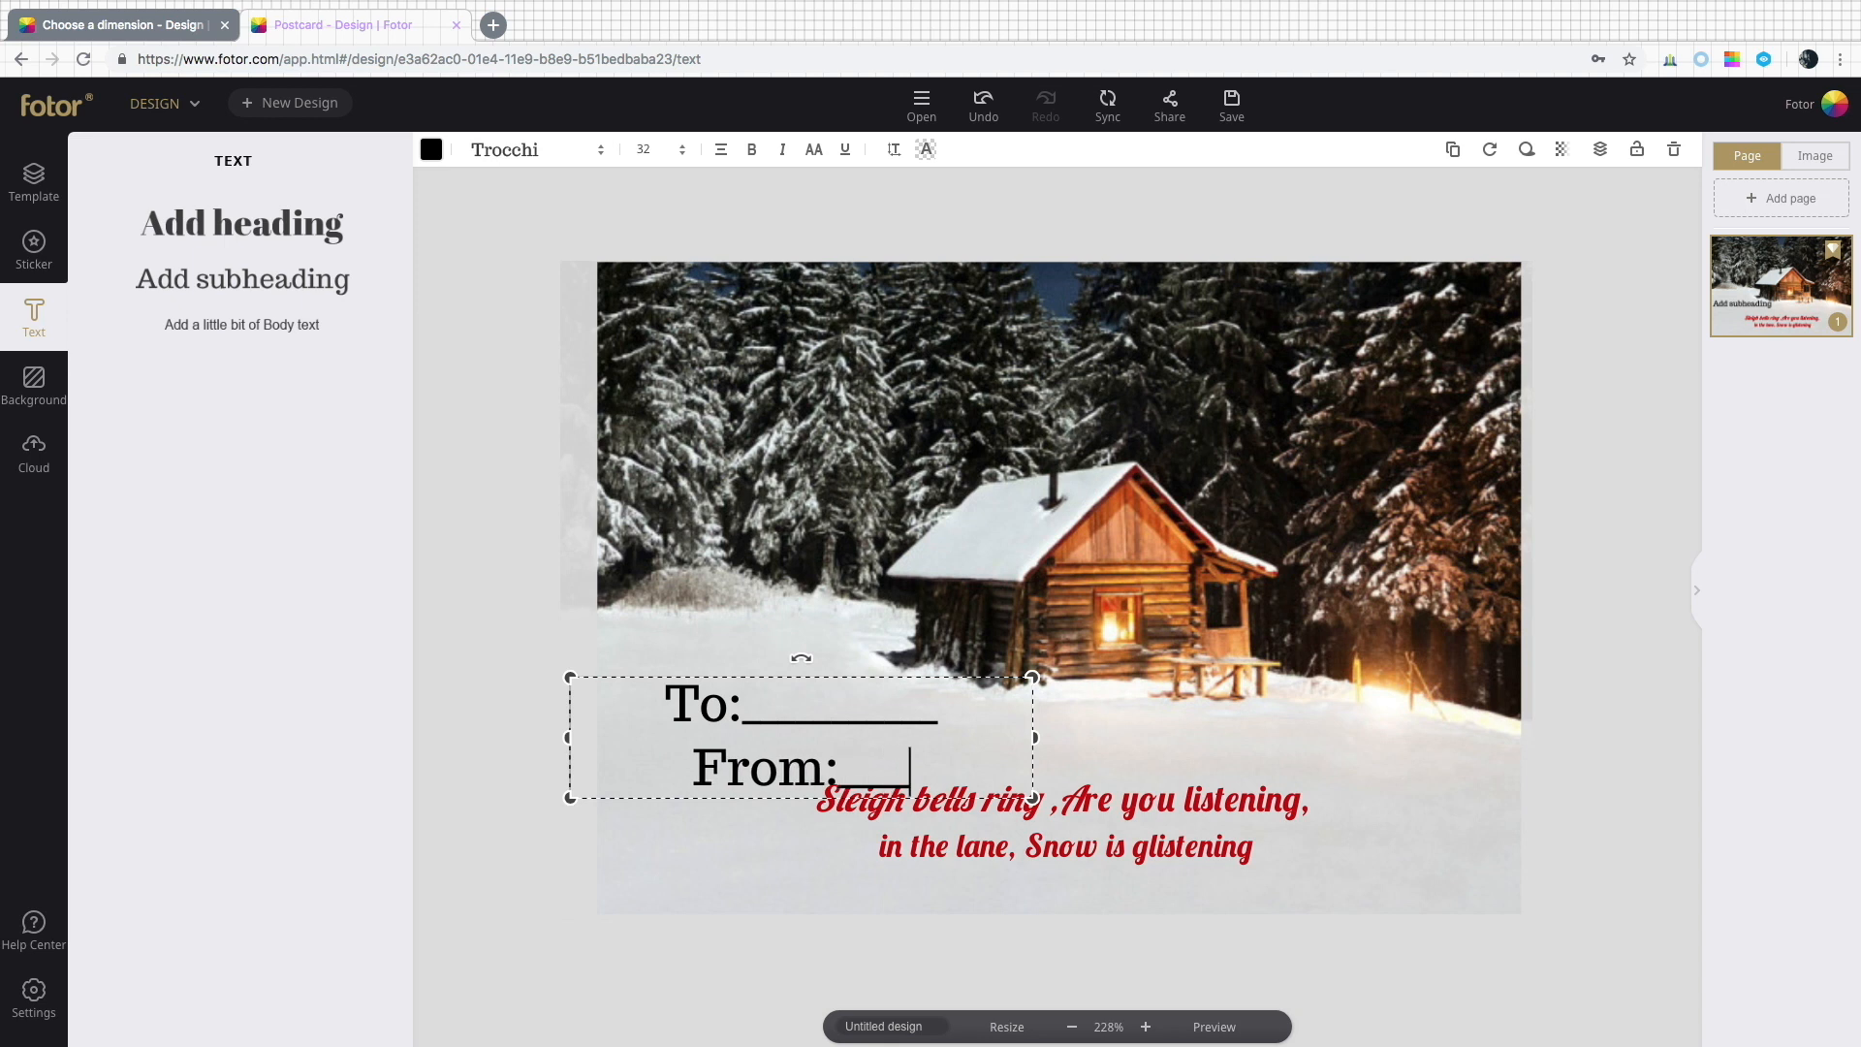
type("__")
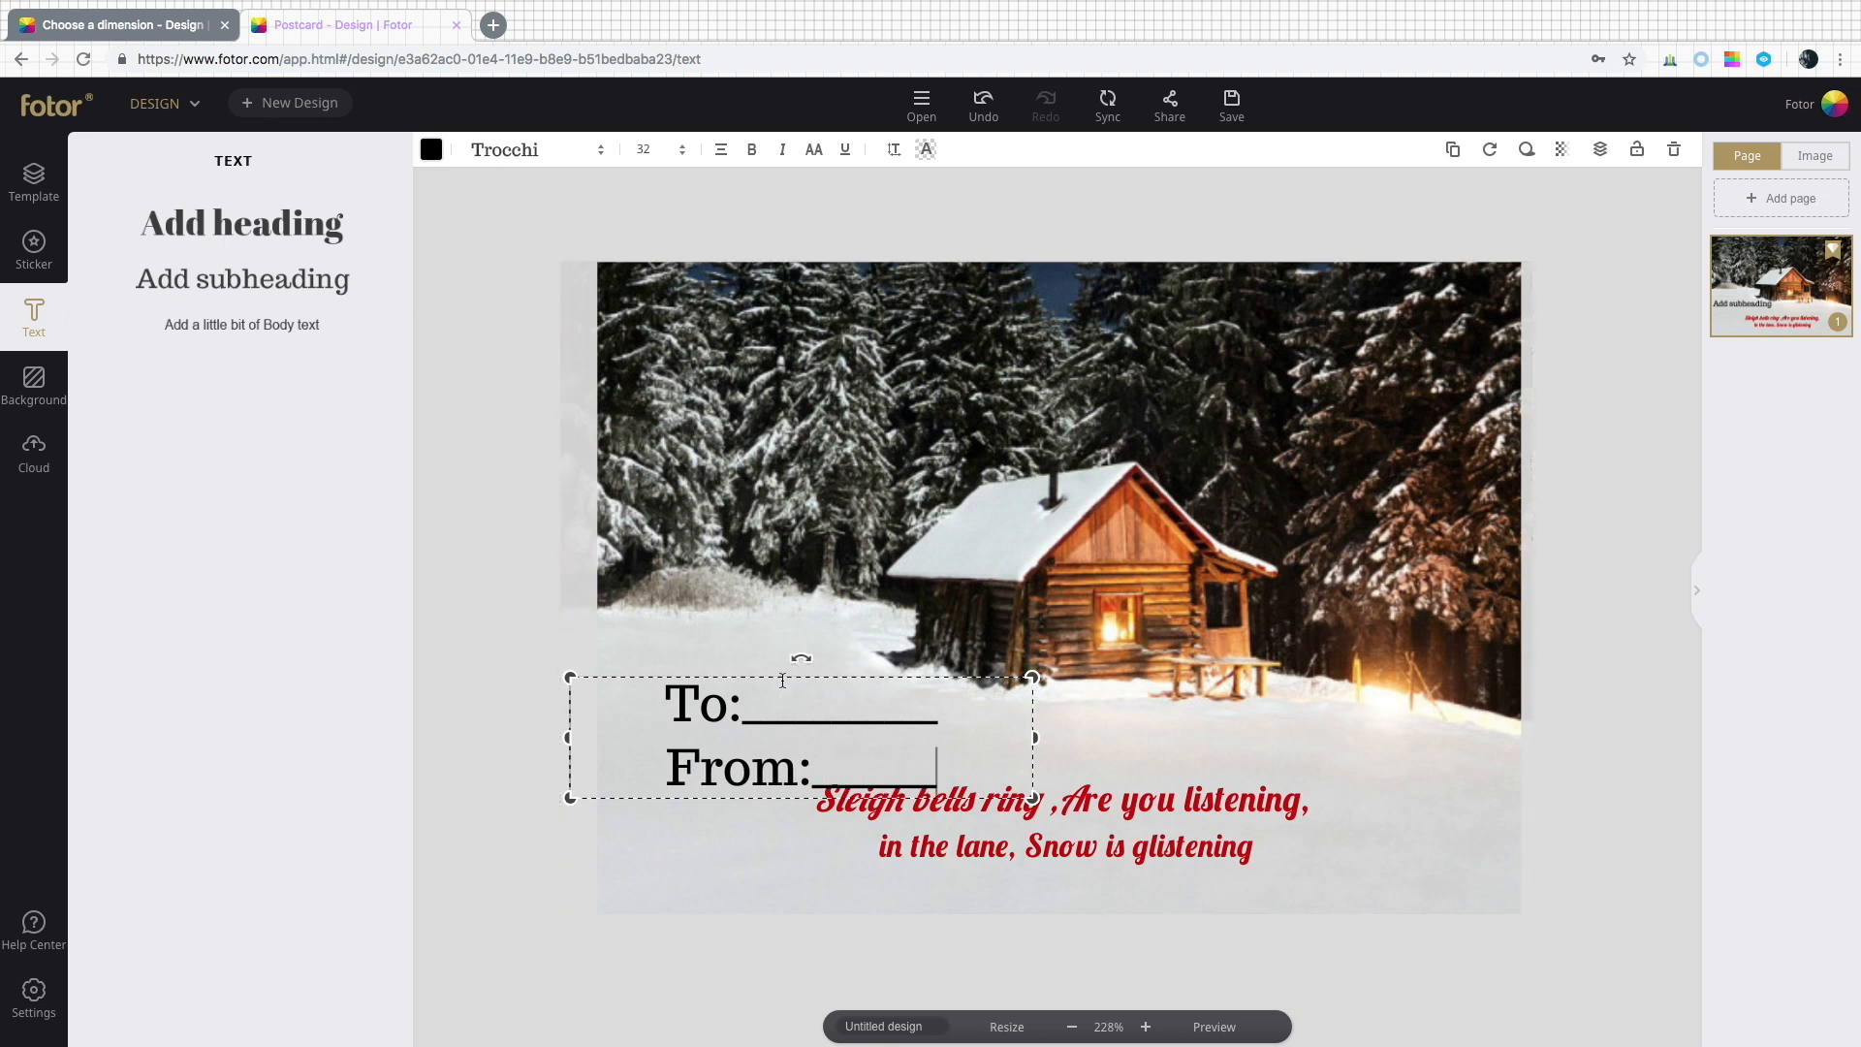
left_click_drag(751, 677, 715, 660)
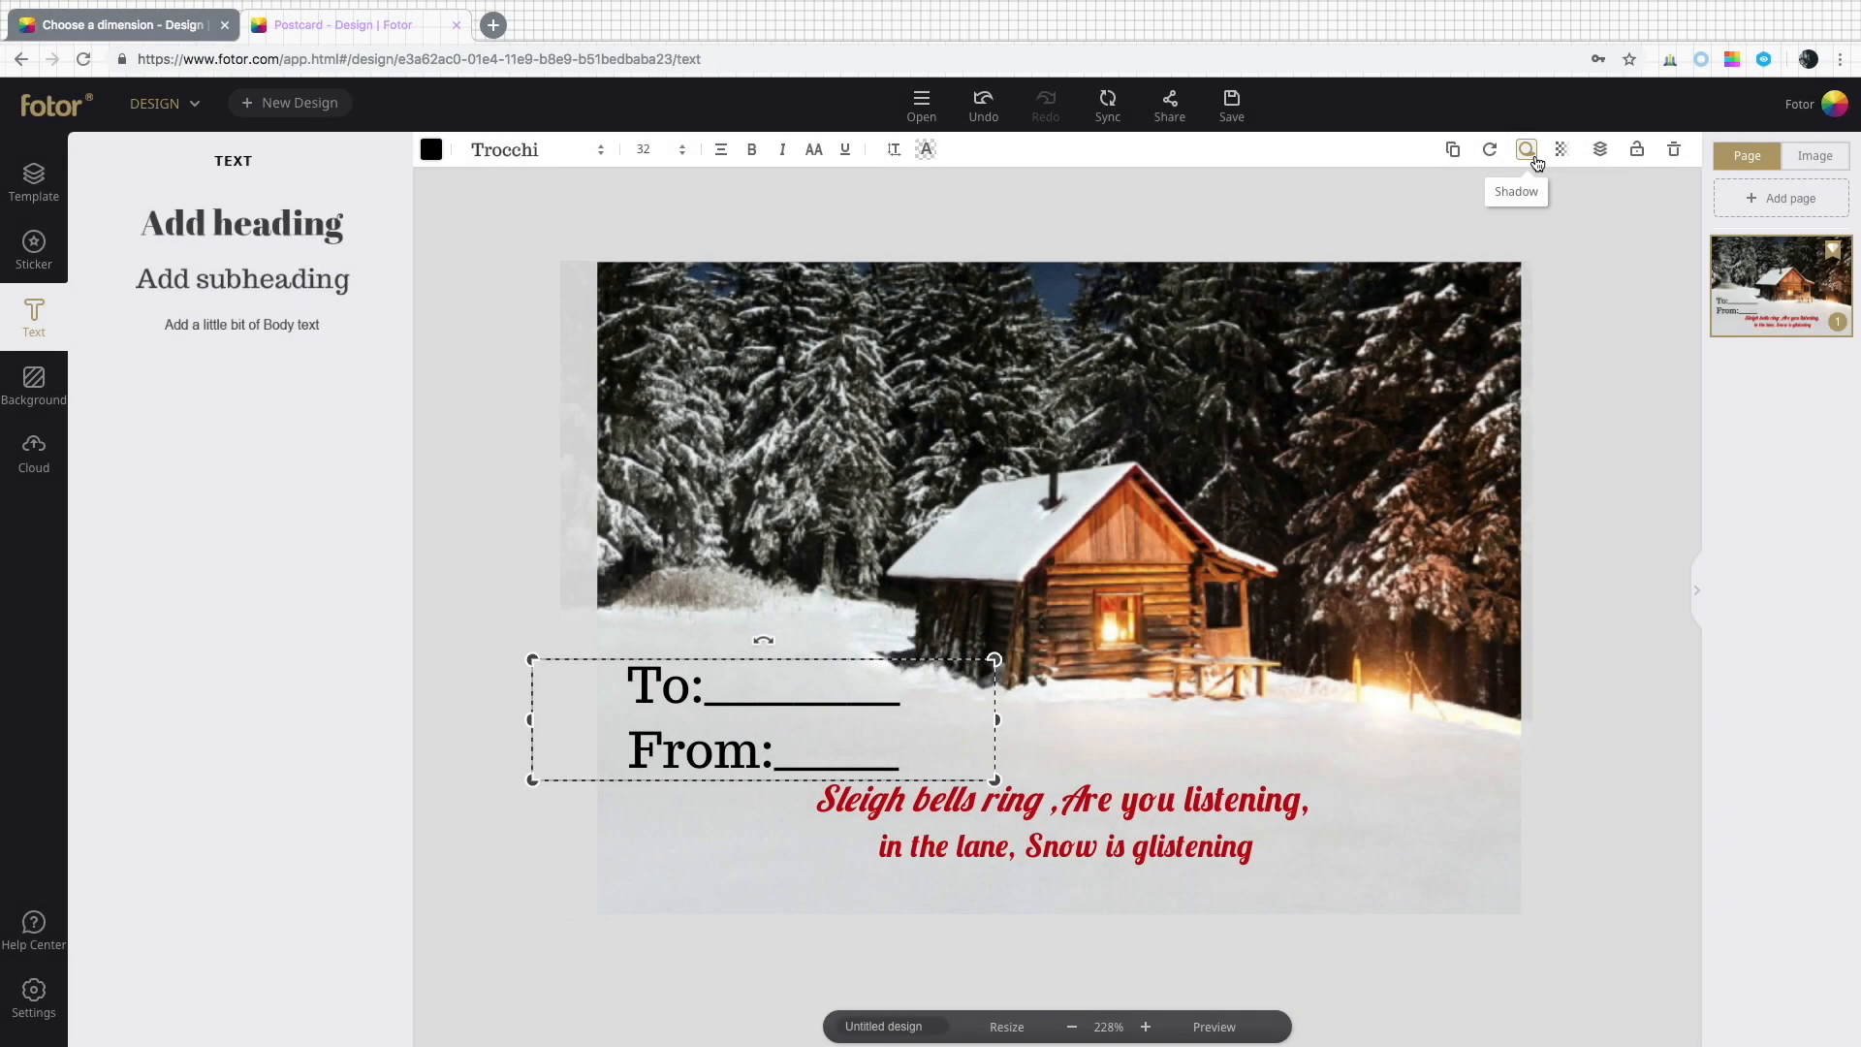
left_click(1536, 161)
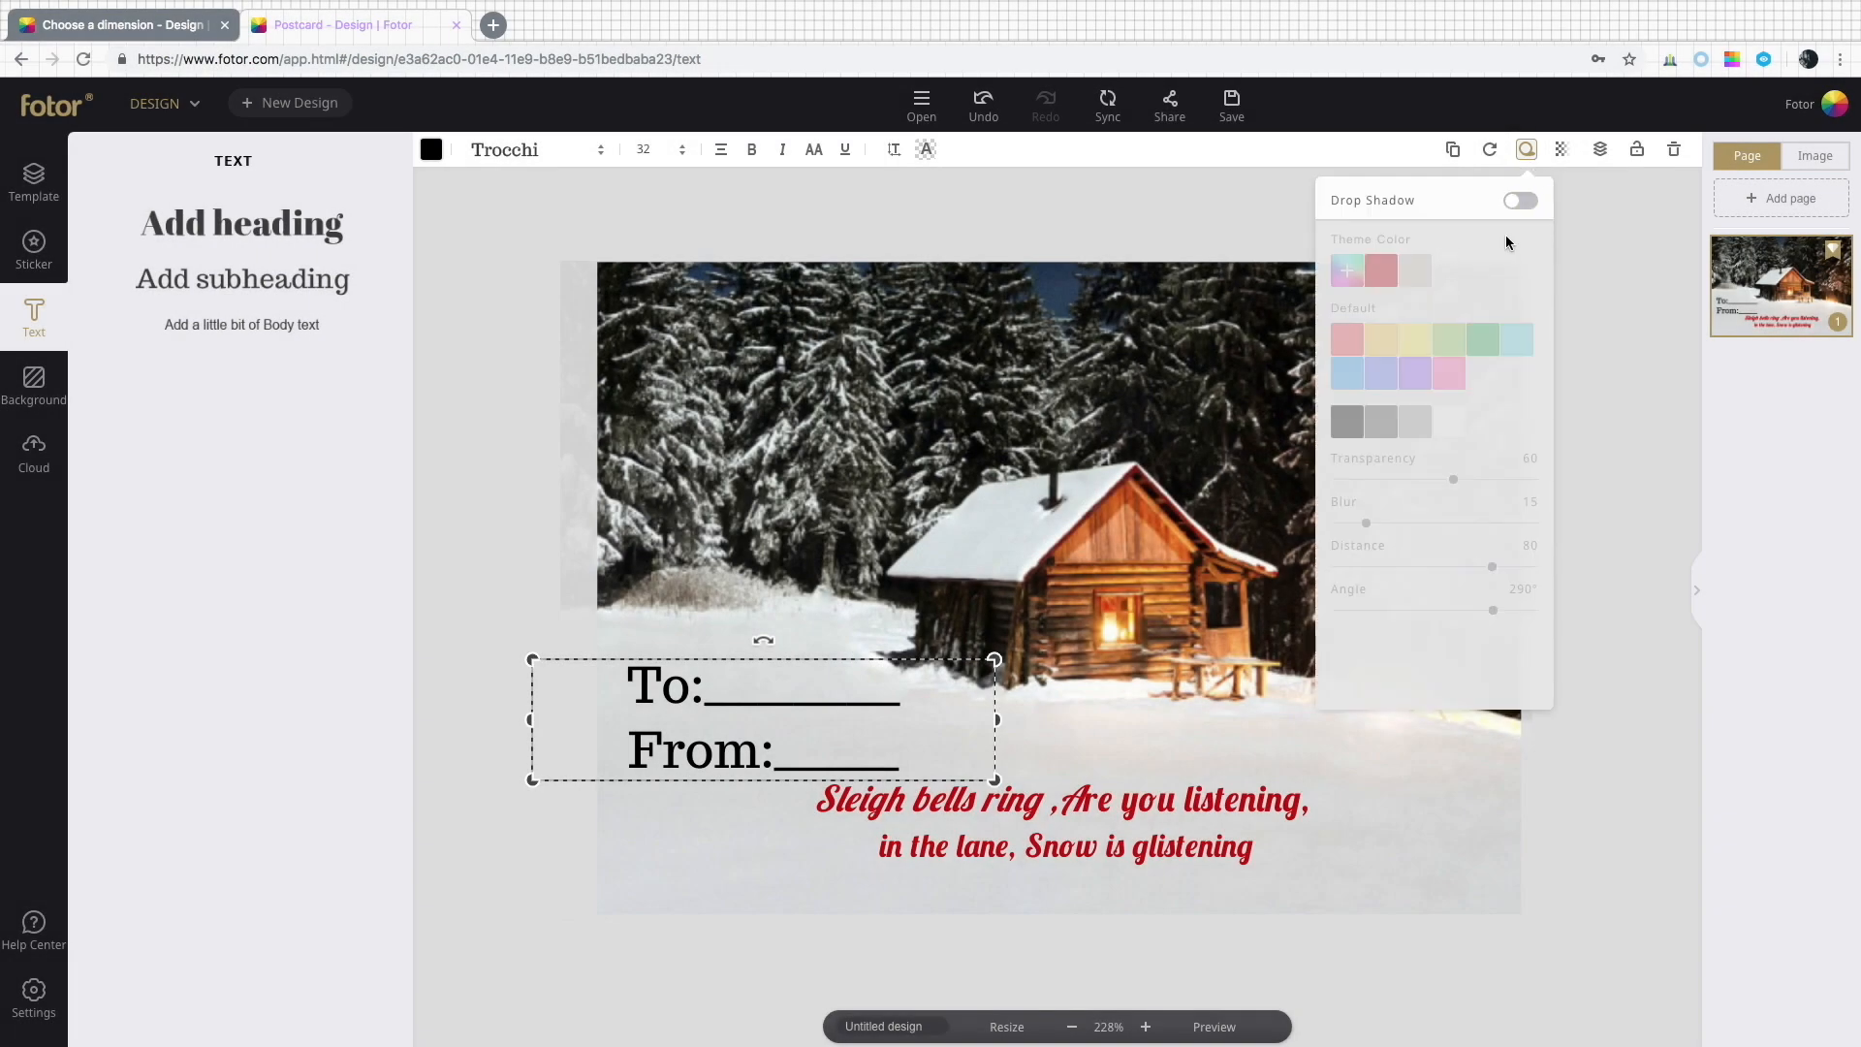
left_click(1534, 204)
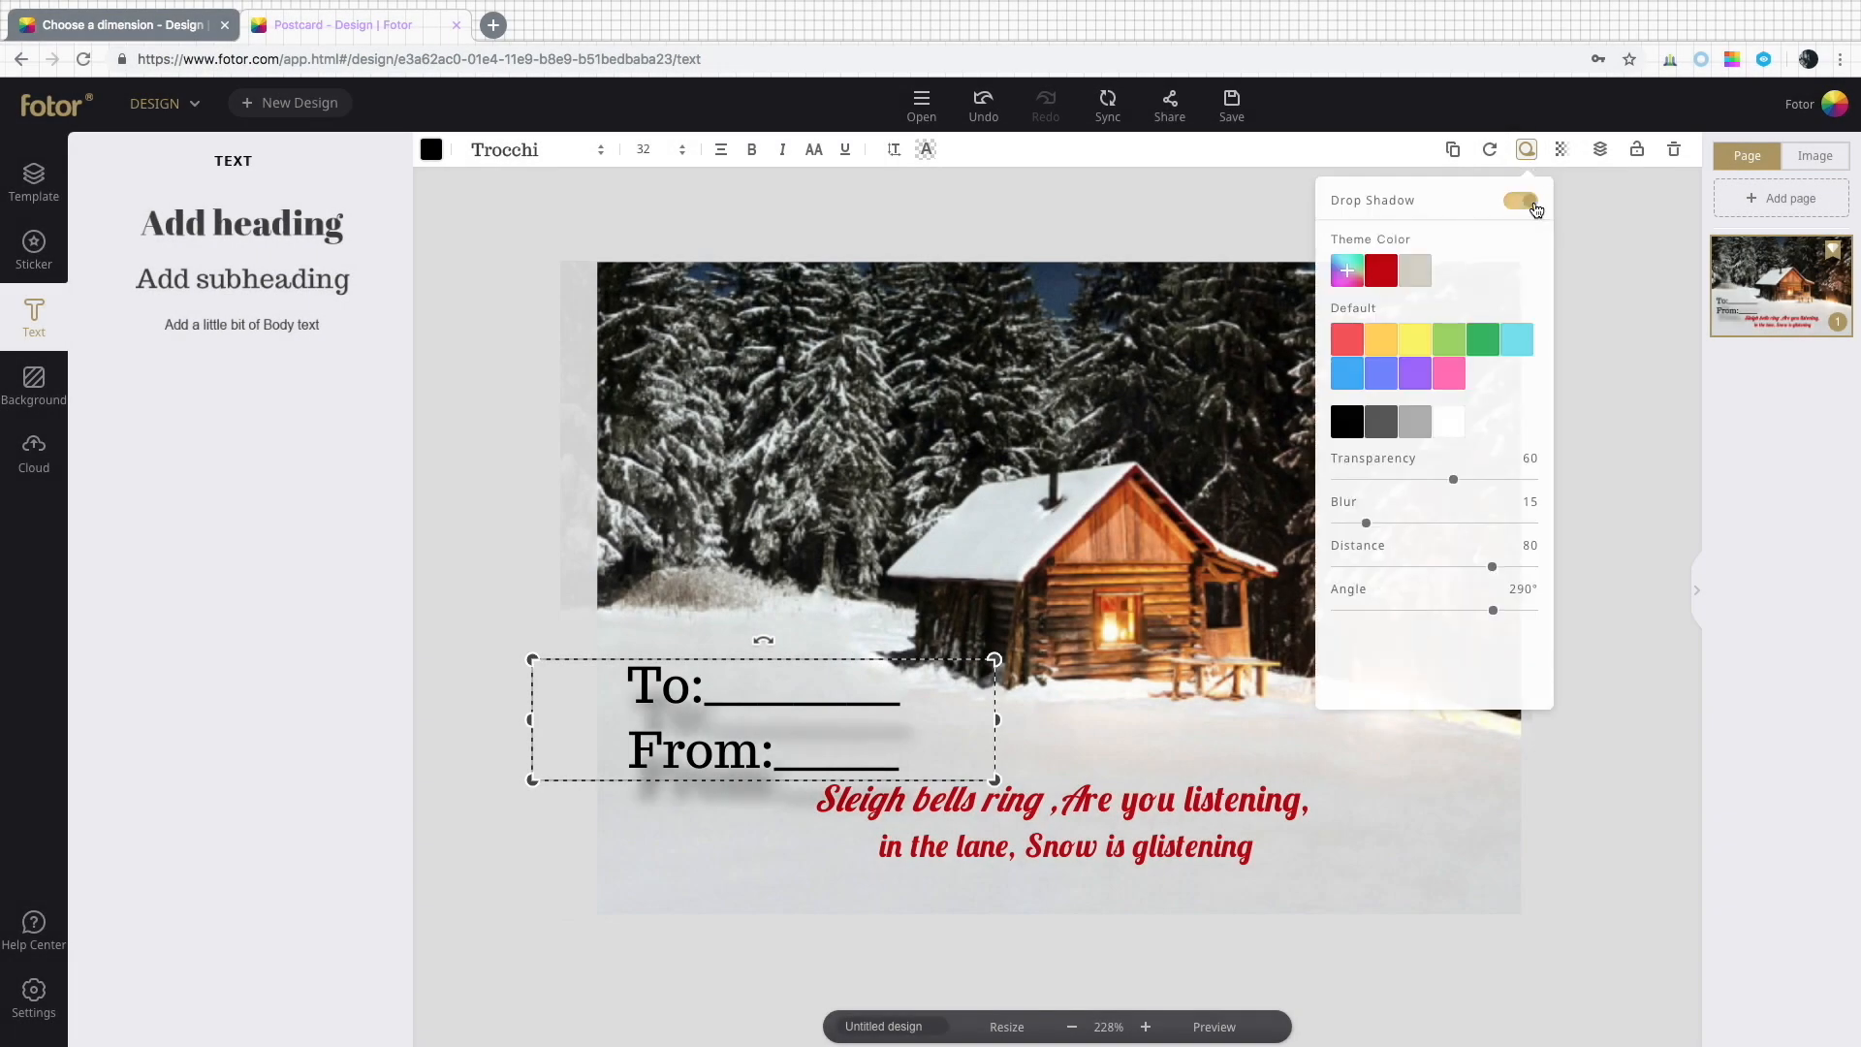
left_click(1519, 203)
left_click(1585, 308)
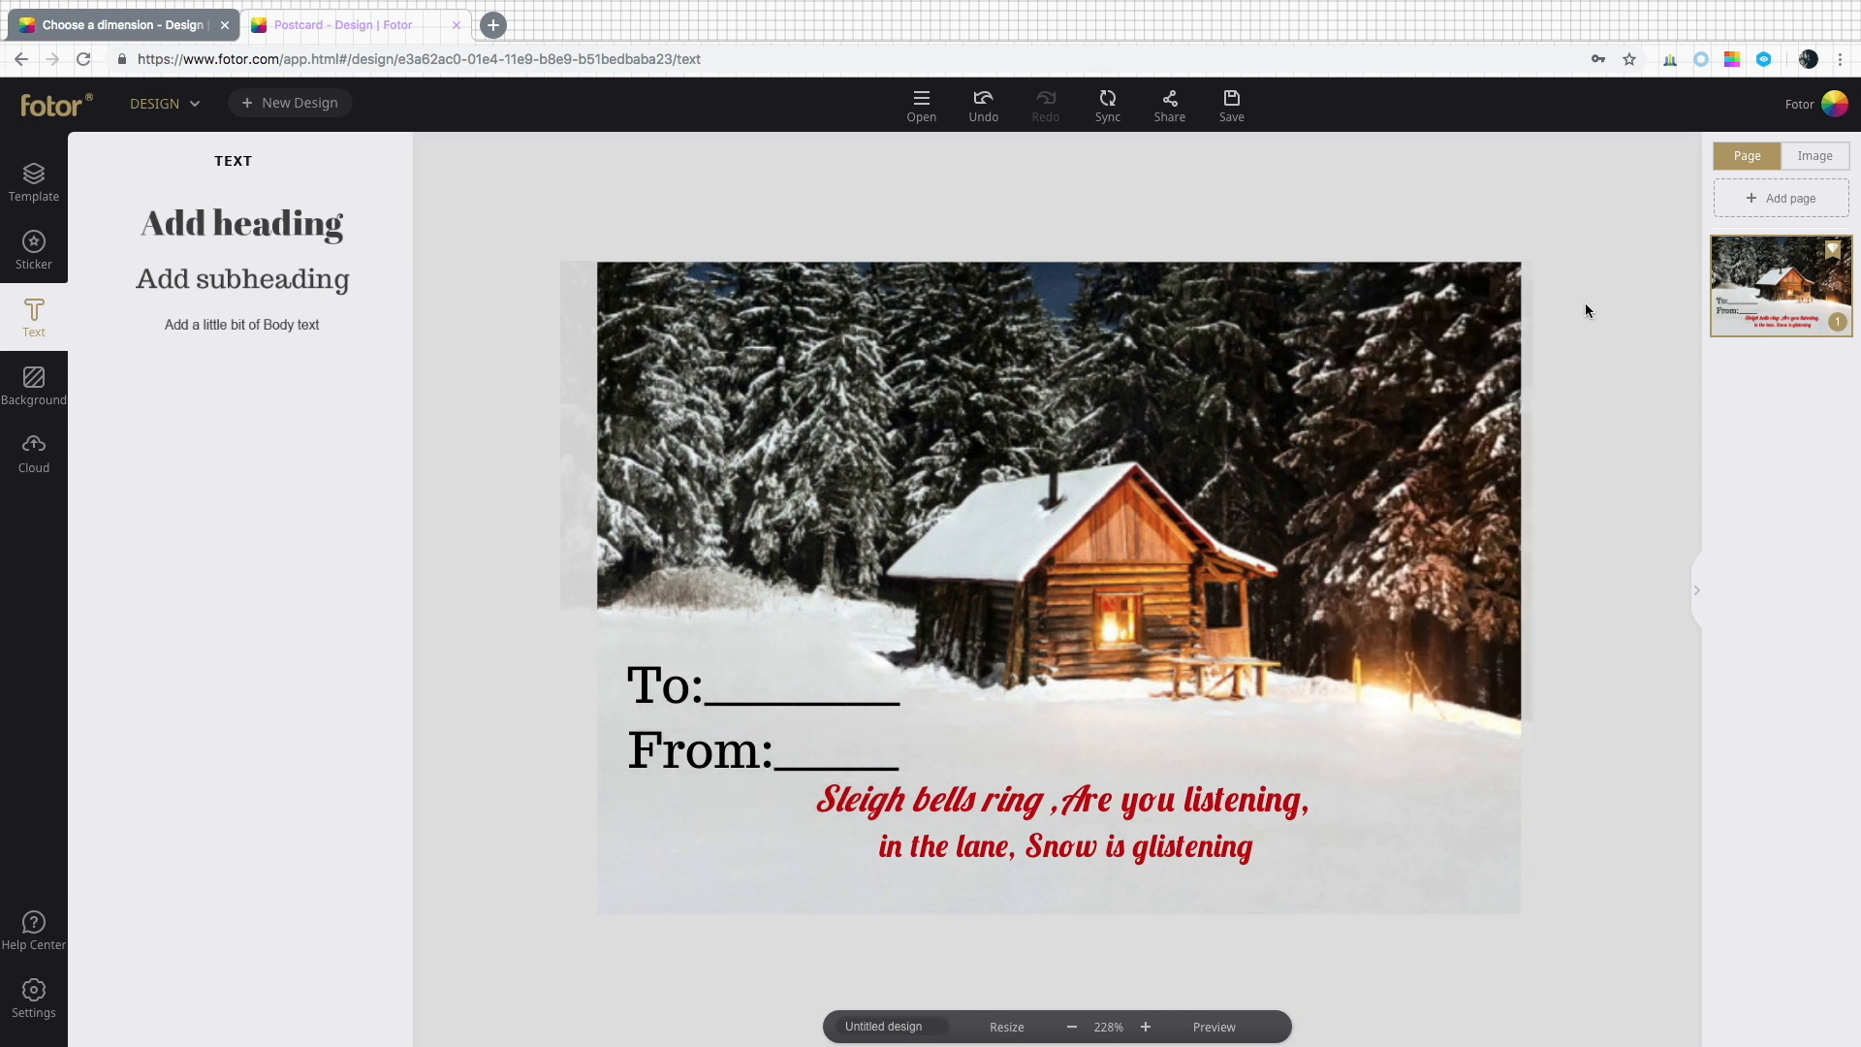
Preview the finished postcard.
left_click(1233, 1029)
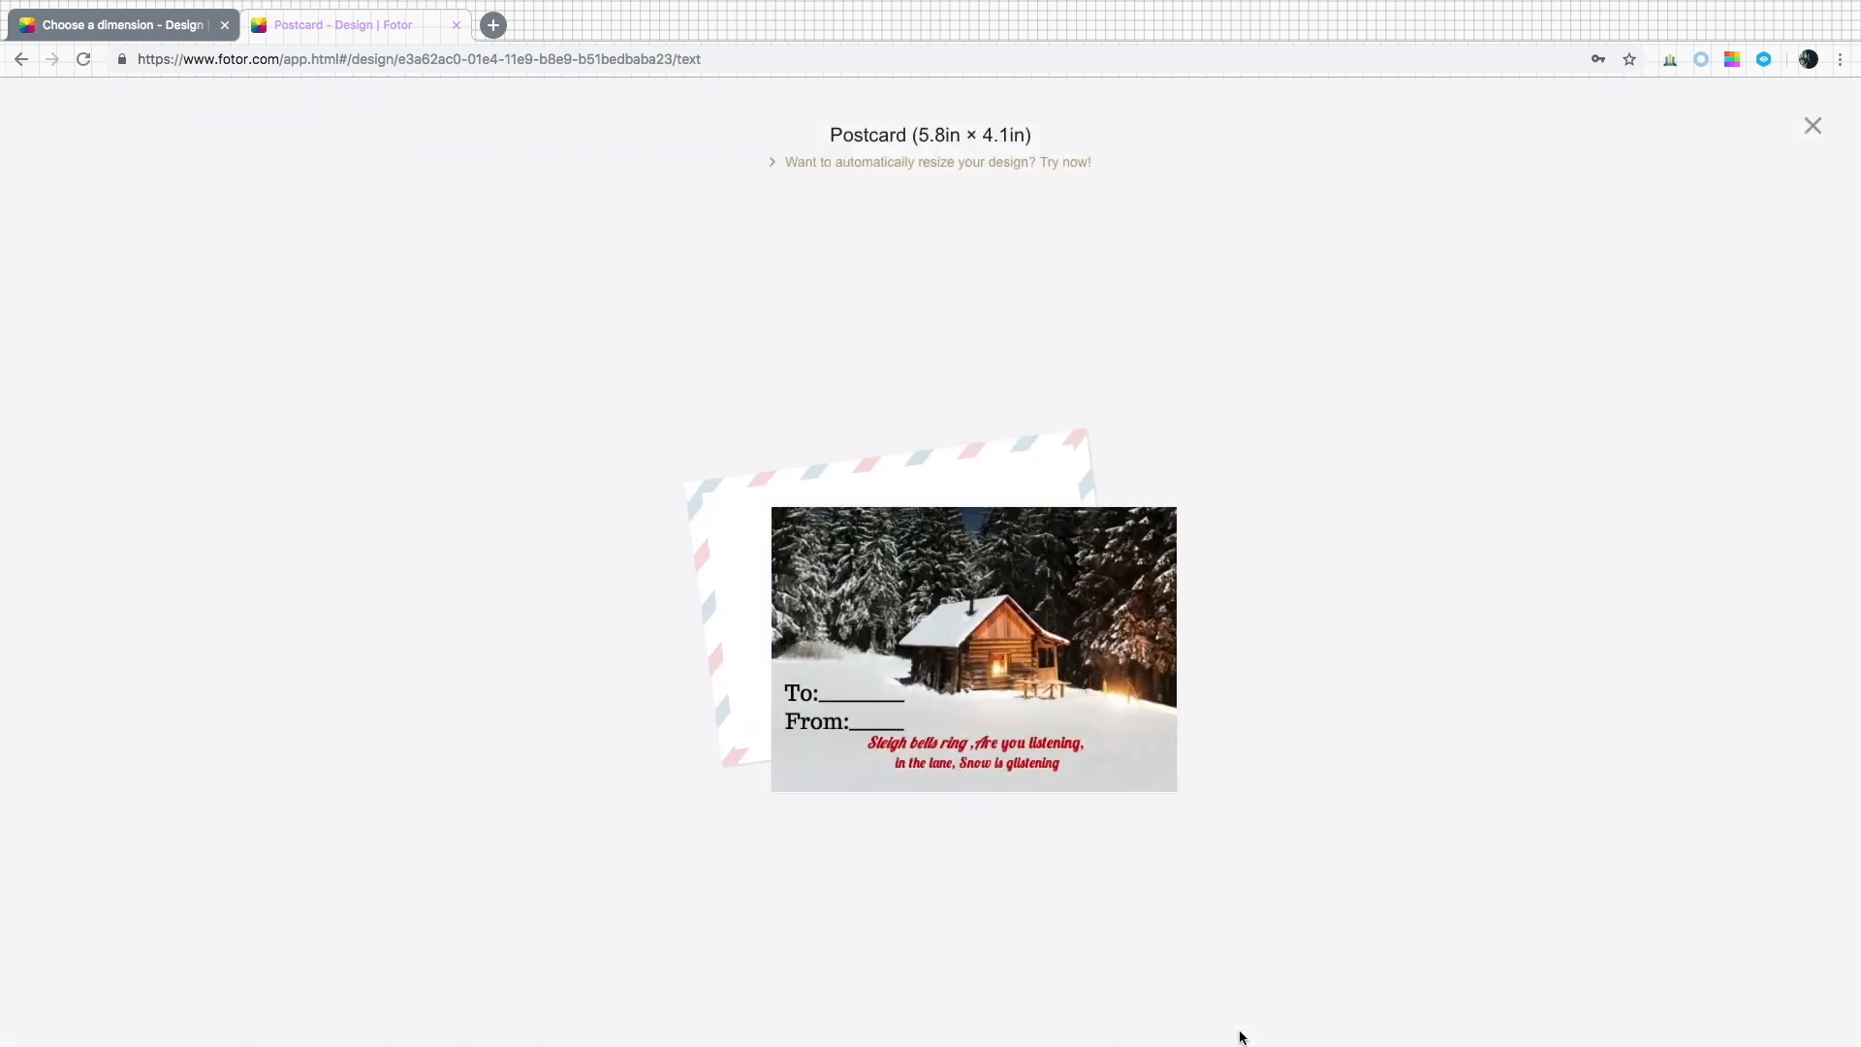